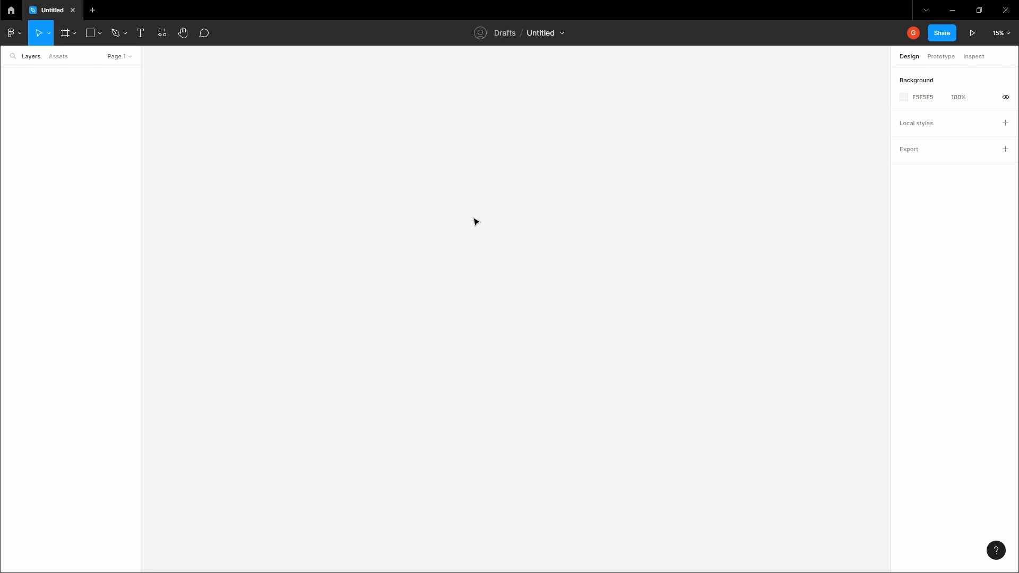
Paste the copied style guide frames for logo, text styles, colors, icons and images onto the empty canvas
key("ctrl+v")
left_click(468, 167)
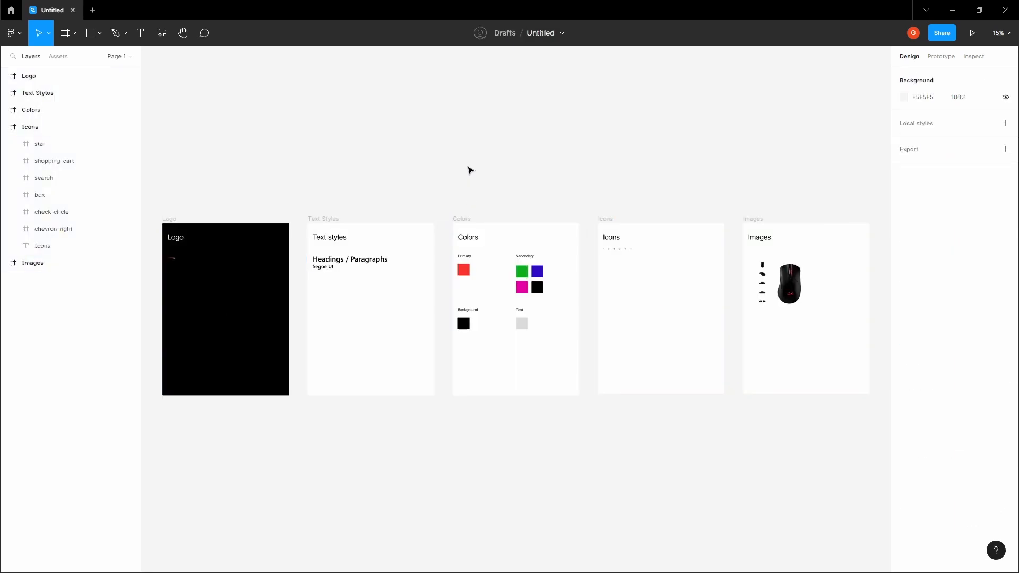
Add a frame using the 1440 × 1024 Desktop preset in the empty area below the style guide frames
key("space")
left_click_drag(473, 170, 471, 125)
left_click_drag(421, 333, 446, 189)
scroll(445, 274, "down", 2)
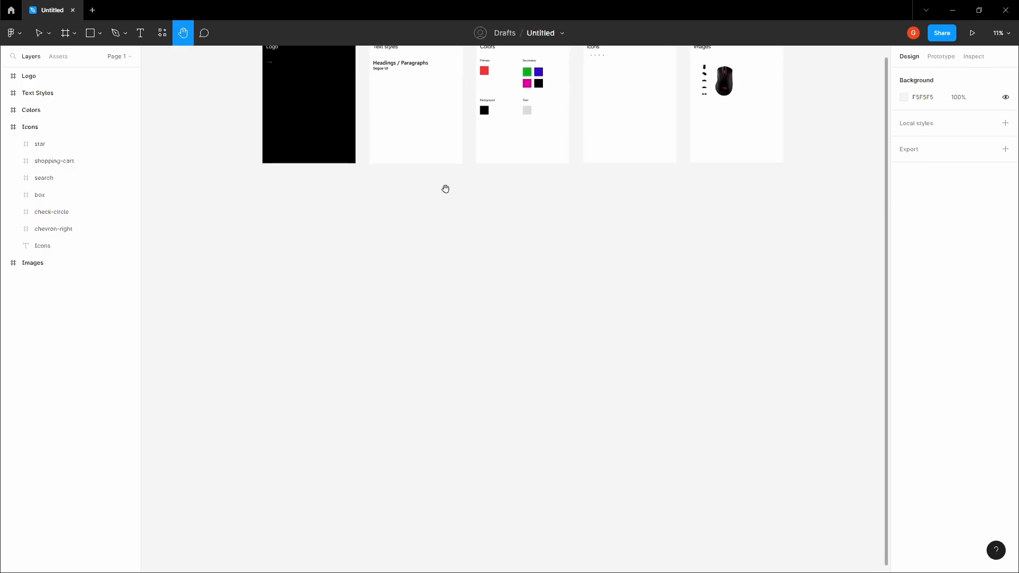
key("f")
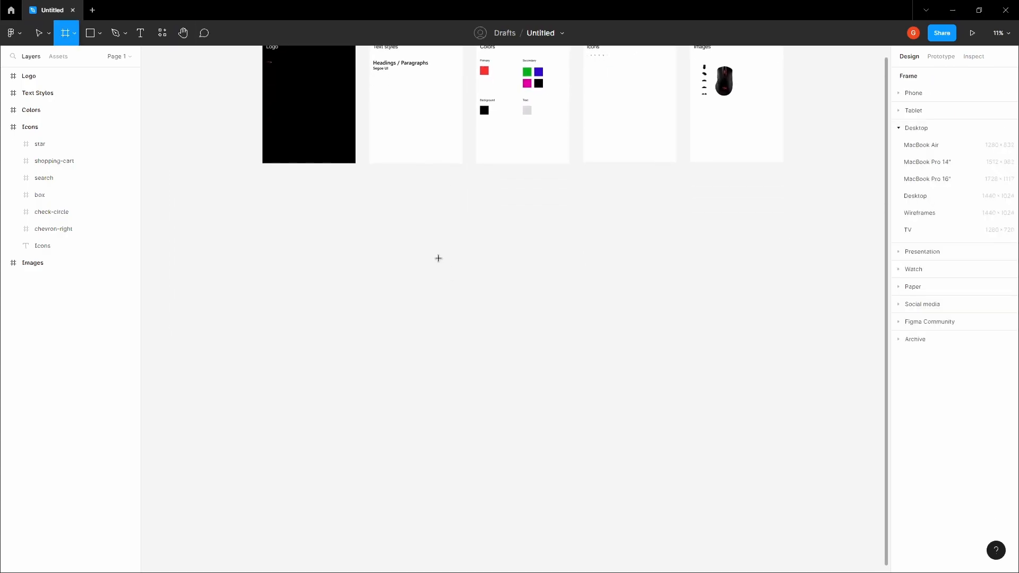
left_click(925, 200)
key("h")
left_click_drag(530, 260, 566, 231)
scroll(566, 230, "up", 2)
left_click_drag(500, 244, 478, 222)
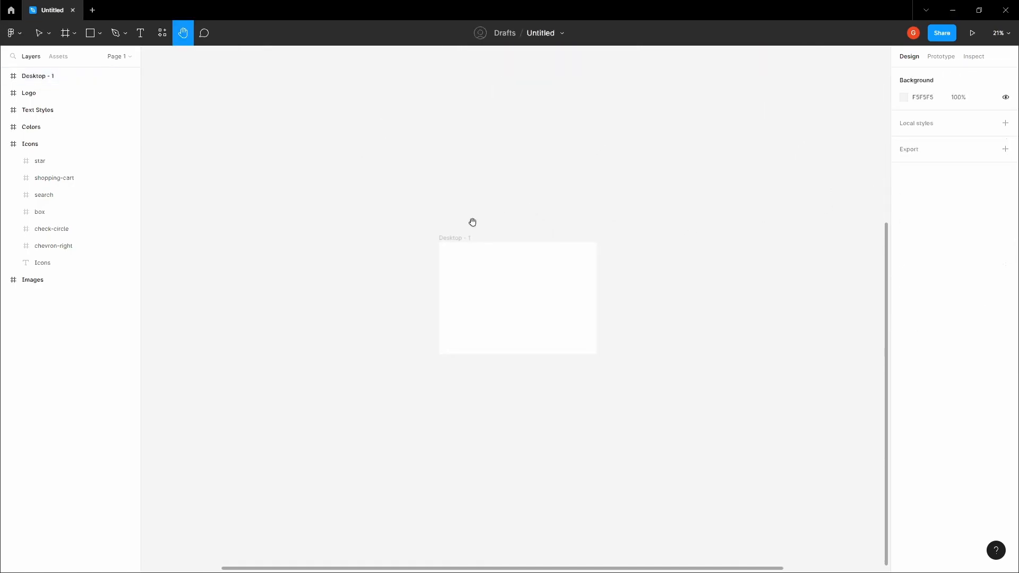
Rename the file as Product Page
key("v")
left_click(544, 33)
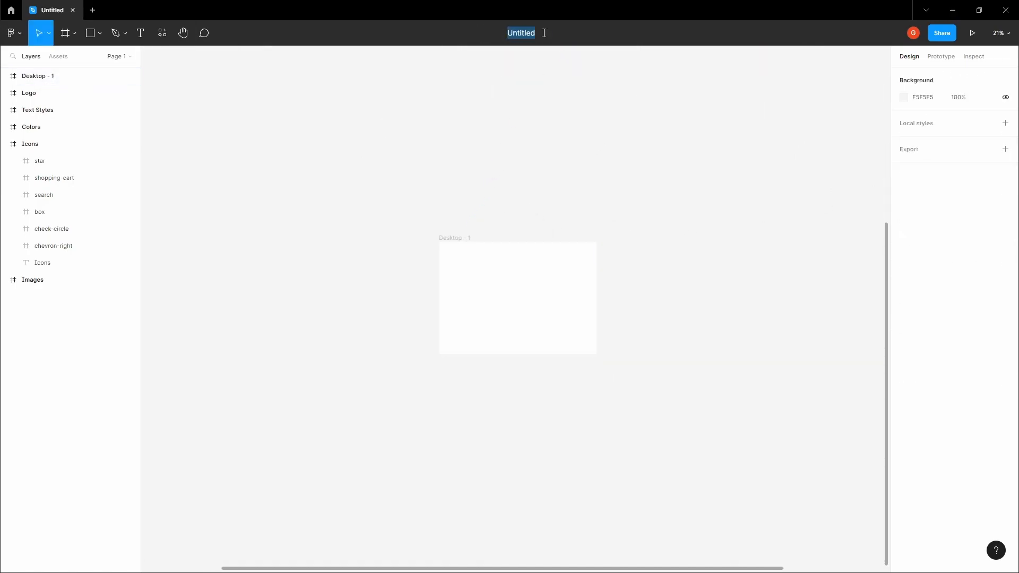
type("Product Landing")
type(" Page")
key("BackSpace")
key("BackSpace")
key("BackSpace")
key("BackSpace")
key("BackSpace")
key("BackSpace")
key("BackSpace")
key("BackSpace")
key("BackSpace")
key("BackSpace")
key("BackSpace")
key("BackSpace")
type("Page")
key("Return")
Set the desktop frame's fill to 010001, using the hex code of the Background swatch in the Colors frame
key("h")
left_click_drag(527, 137, 465, 113)
scroll(495, 129, "up", 3)
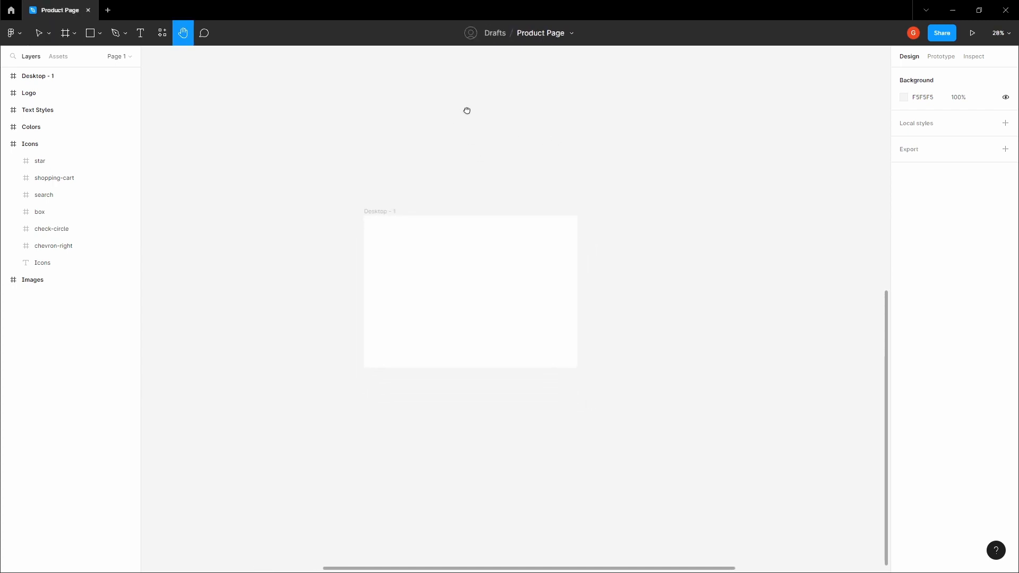
key("v")
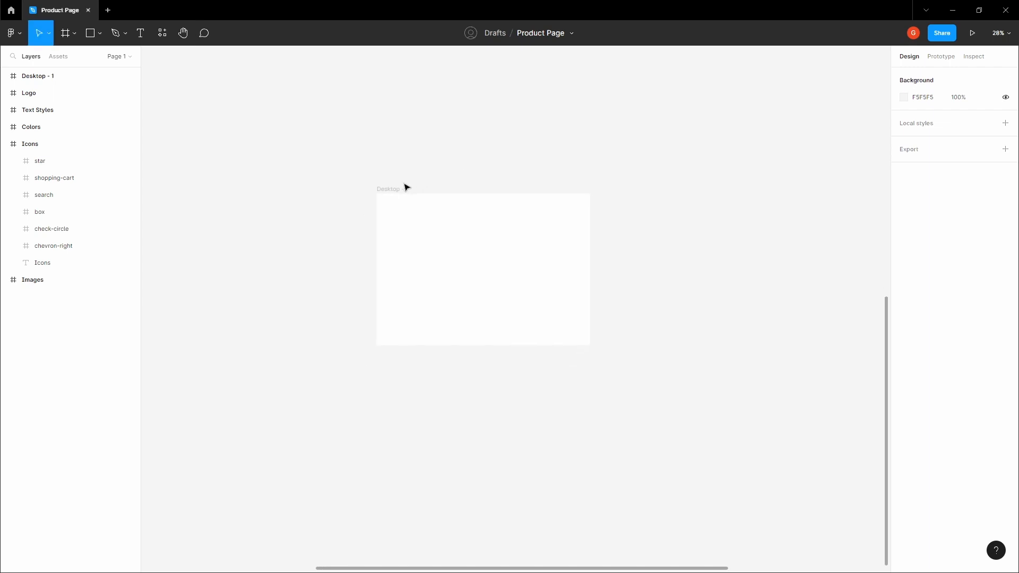
left_click(407, 187)
key("h")
scroll(474, 238, "down", 3)
scroll(474, 237, "up", 3)
scroll(400, 164, "up", 4)
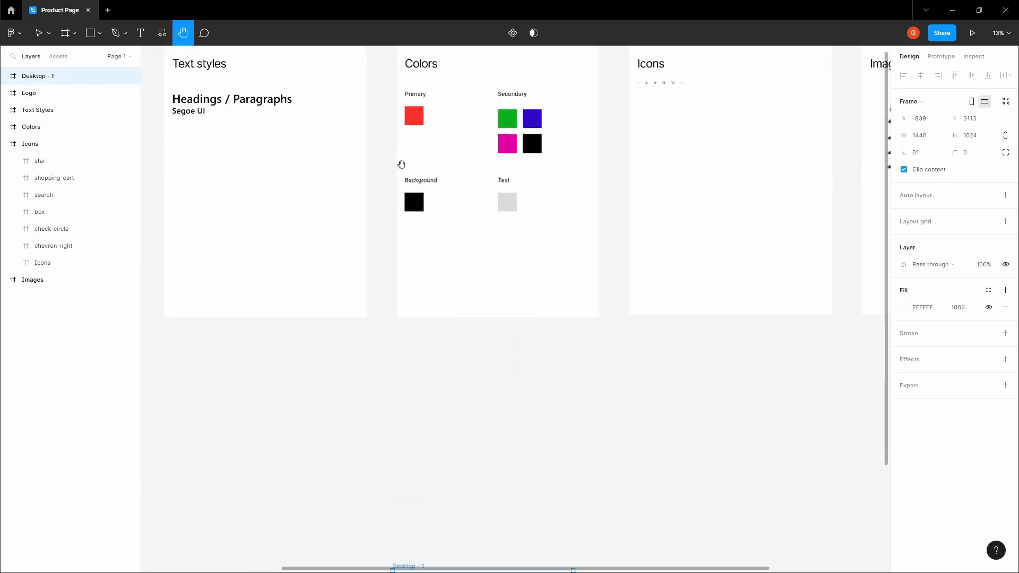
key("v")
left_click(416, 209)
left_click(928, 311)
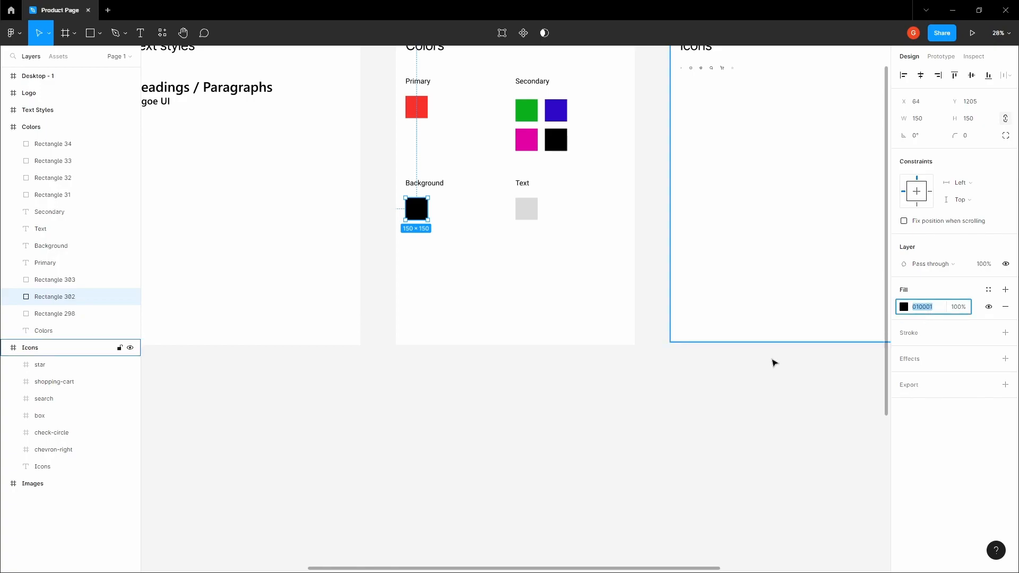
left_click(612, 407)
key("space")
left_click_drag(591, 448, 603, 79)
left_click(424, 267)
left_click(923, 307)
type("010001")
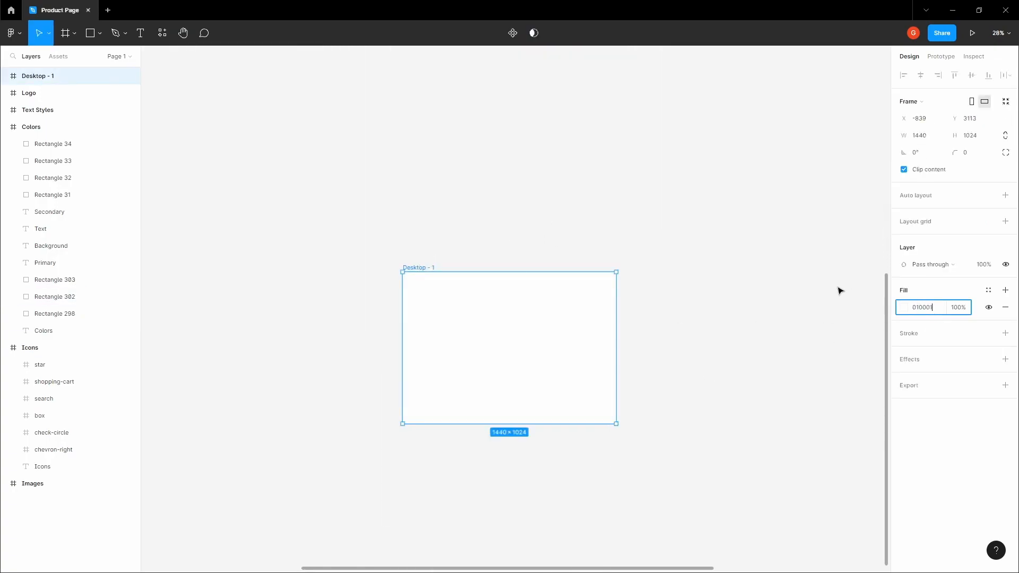
left_click(712, 246)
Draw a 70 px high header frame at the desktop frame's upper-left corner and widen it to 1440 px
key("space")
left_click_drag(529, 240, 534, 205)
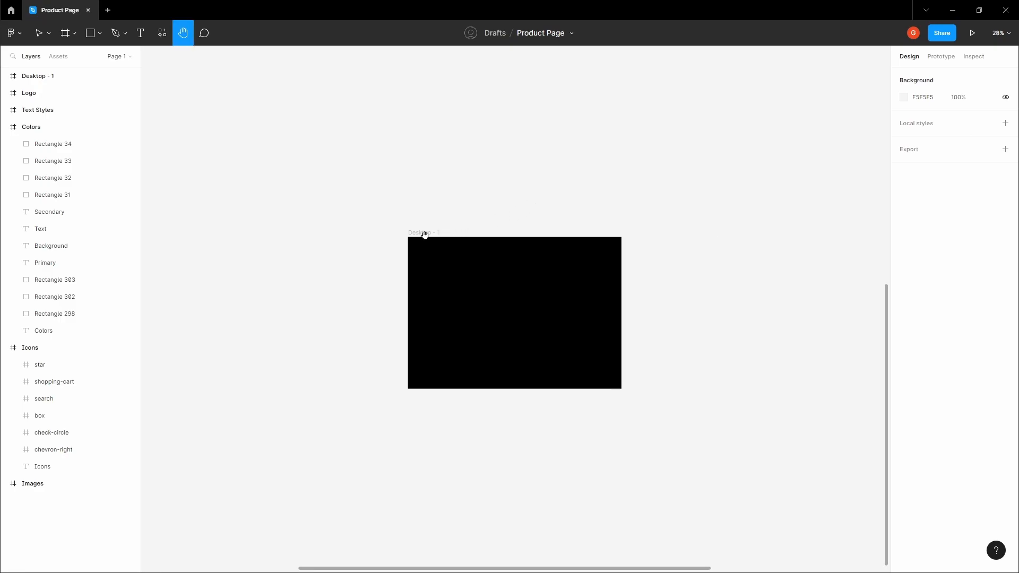
scroll(432, 235, "up", 5)
left_click(332, 197)
scroll(334, 213, "up", 5)
scroll(299, 193, "up", 3)
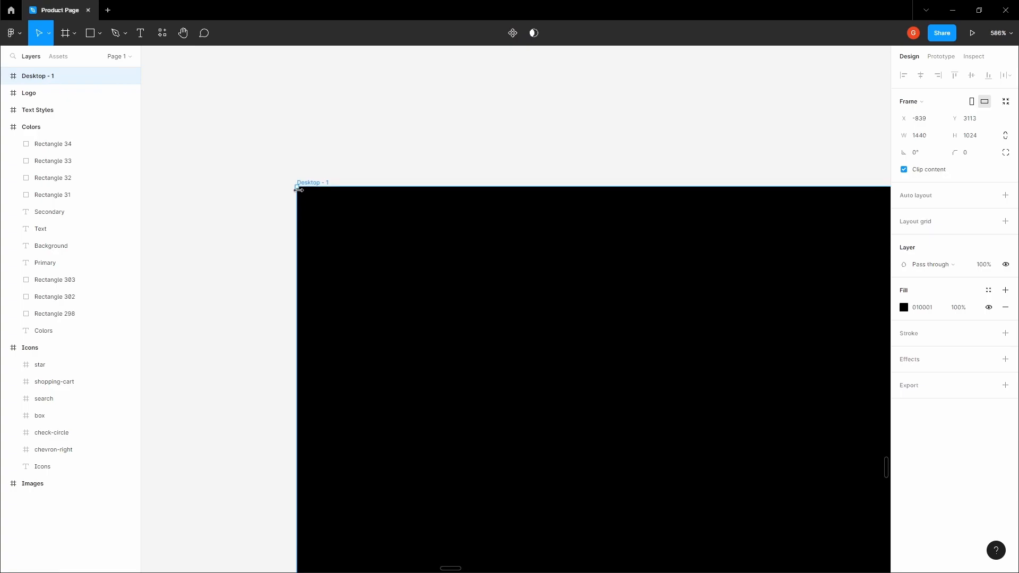
key("f")
mouse_move(297, 187)
left_mouse_down()
mouse_move(327, 248)
mouse_move(329, 307)
mouse_move(359, 404)
left_mouse_up()
scroll(363, 355, "down", 5)
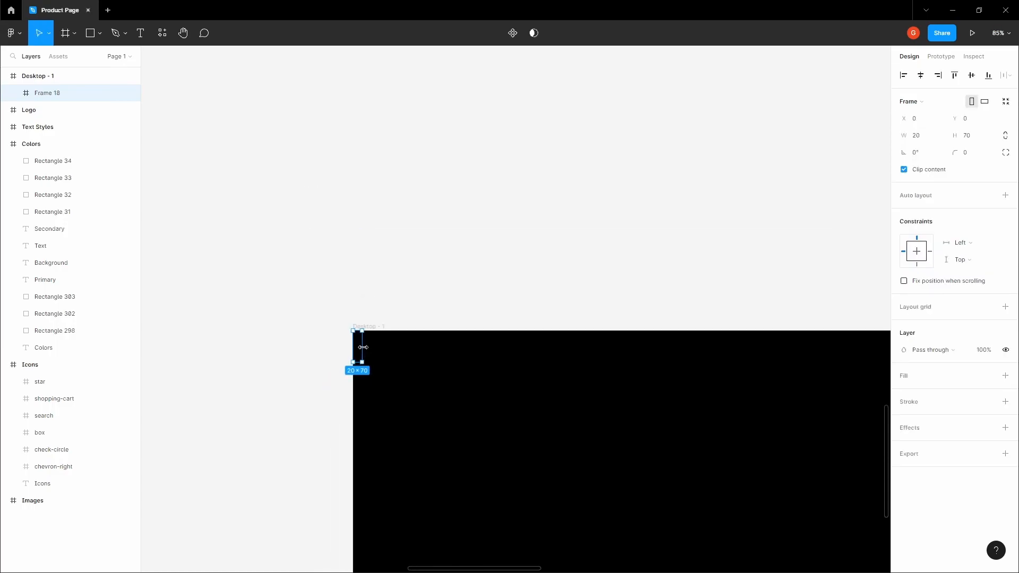
left_click_drag(362, 348, 528, 331)
scroll(282, 276, "down", 3)
left_click_drag(282, 292, 639, 299)
Add a dark grey 5F5F5F fill to the header frame
key("h")
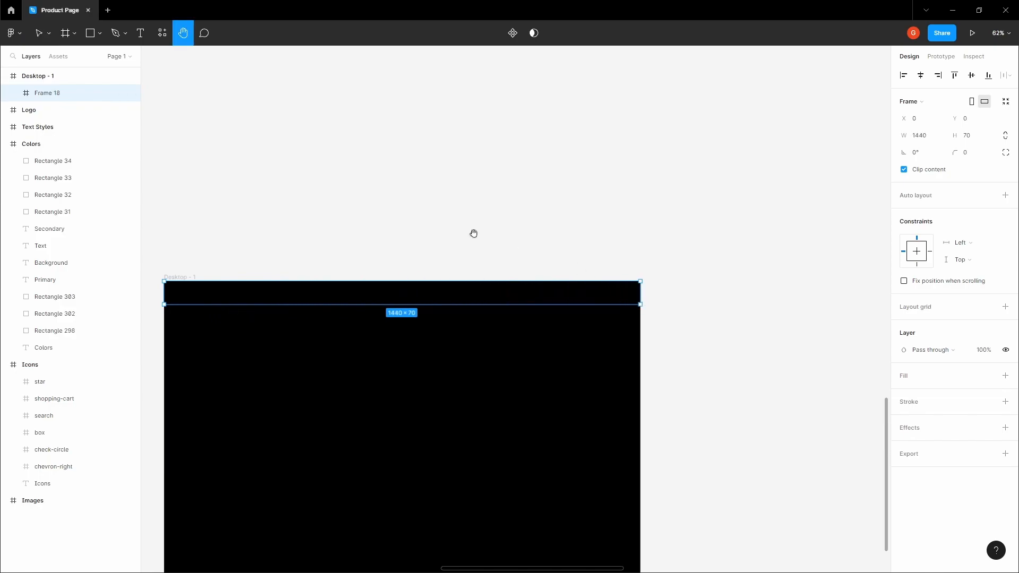
scroll(435, 236, "up", 2)
left_click_drag(436, 236, 550, 234)
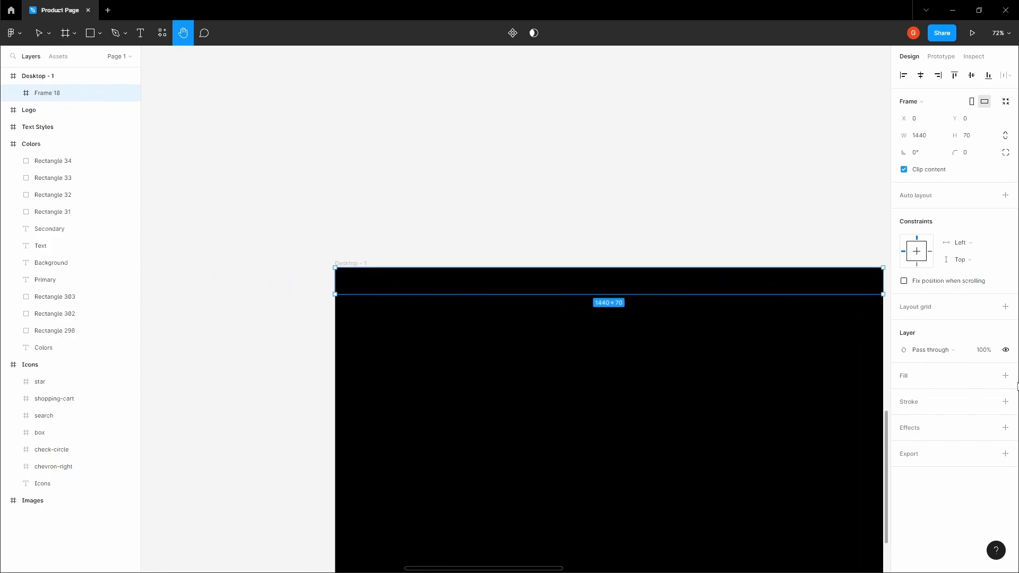
left_click(1004, 375)
left_click(923, 393)
left_click(904, 393)
left_click_drag(826, 362, 749, 389)
left_click_drag(528, 179, 476, 252)
key("v")
left_click(522, 178)
Copy the HyperX logo group from the Logo style guide frame
key("h")
scroll(498, 202, "down", 5)
scroll(497, 202, "down", 3)
scroll(476, 252, "down", 2)
left_click_drag(390, 152, 462, 271)
left_click_drag(413, 223, 465, 268)
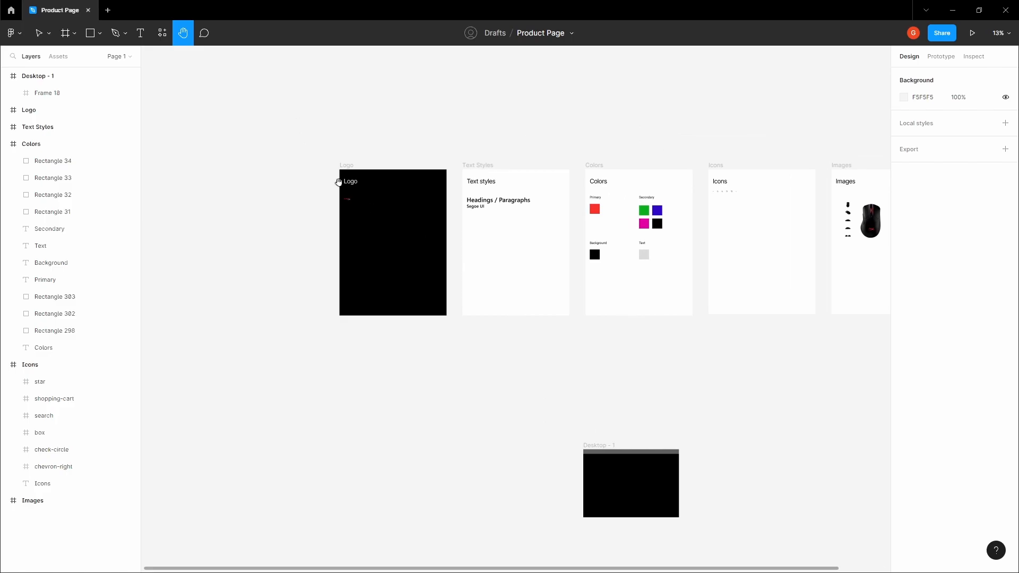
scroll(338, 183, "up", 5)
scroll(348, 197, "up", 6)
key("v")
right_click(384, 253)
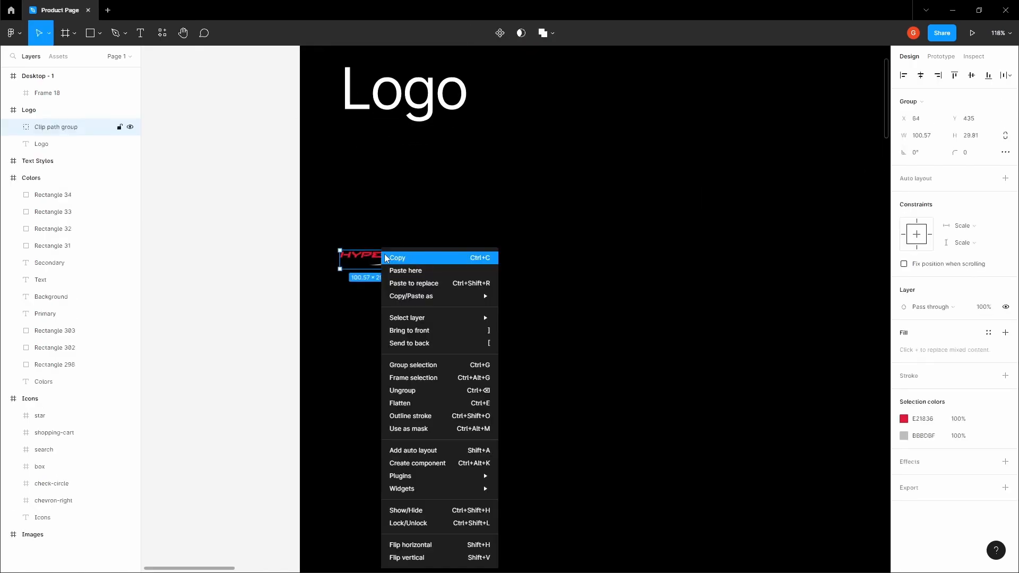
left_click(403, 259)
left_click(287, 228)
Paste the HyperX logo into the header frame and place it near the header's left end
scroll(287, 227, "down", 3)
key("h")
scroll(287, 228, "down", 5)
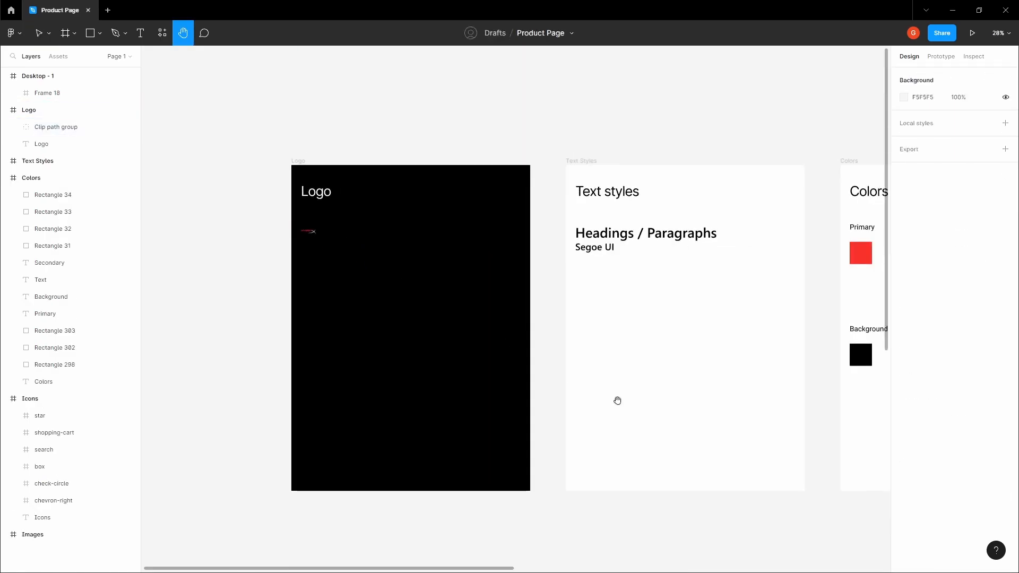
left_click_drag(564, 375, 308, 142)
left_click_drag(582, 356, 561, 338)
scroll(400, 303, "up", 8)
key("v")
left_click(386, 289)
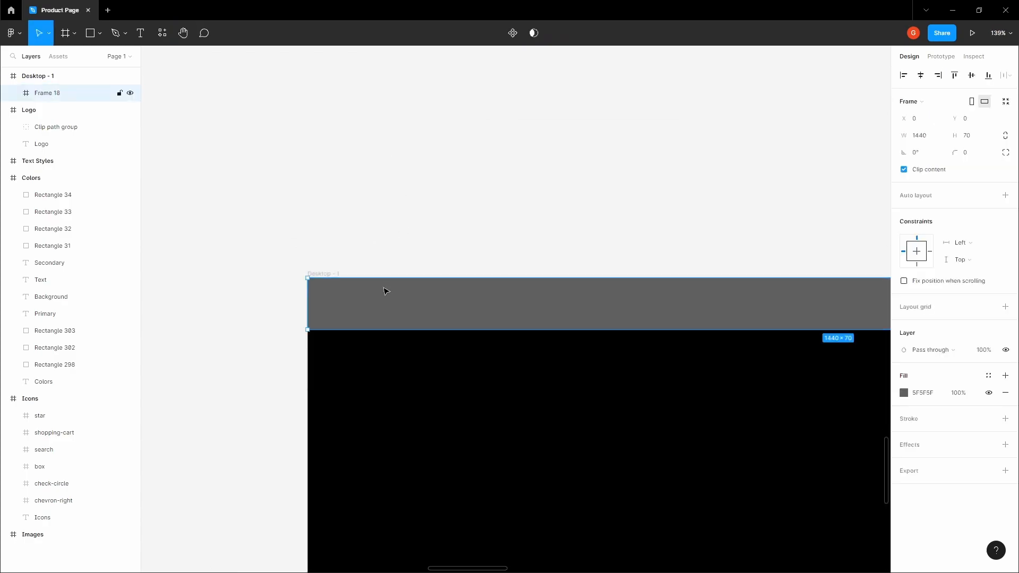
double_click(376, 292)
scroll(378, 292, "up", 2)
left_click_drag(389, 311, 371, 308)
left_click(334, 243)
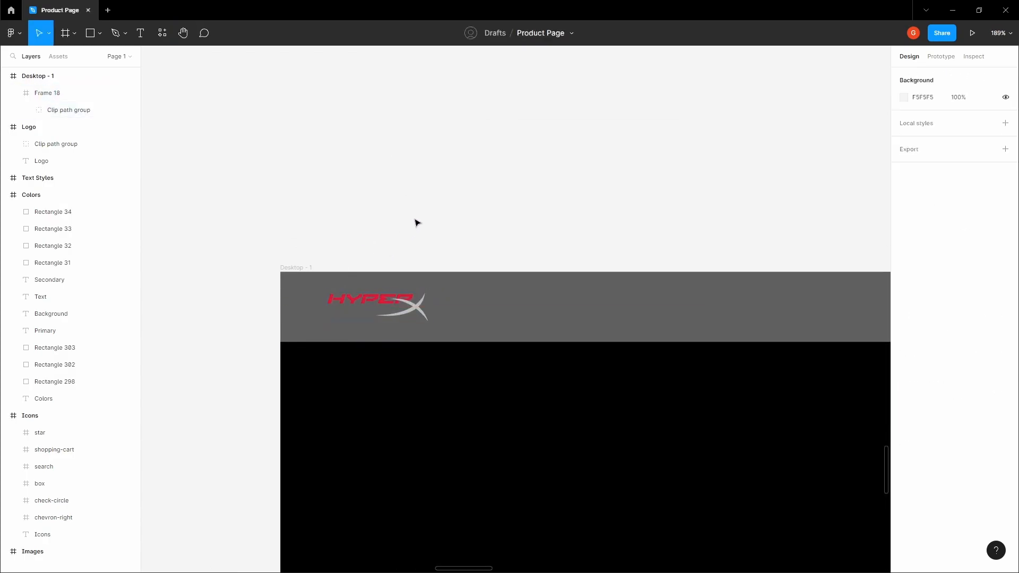
Change the header frame's fill to 010001 by sampling the desktop frame's black background
key("h")
left_click_drag(397, 217, 223, 130)
scroll(396, 186, "down", 2)
key("v")
left_click(444, 216)
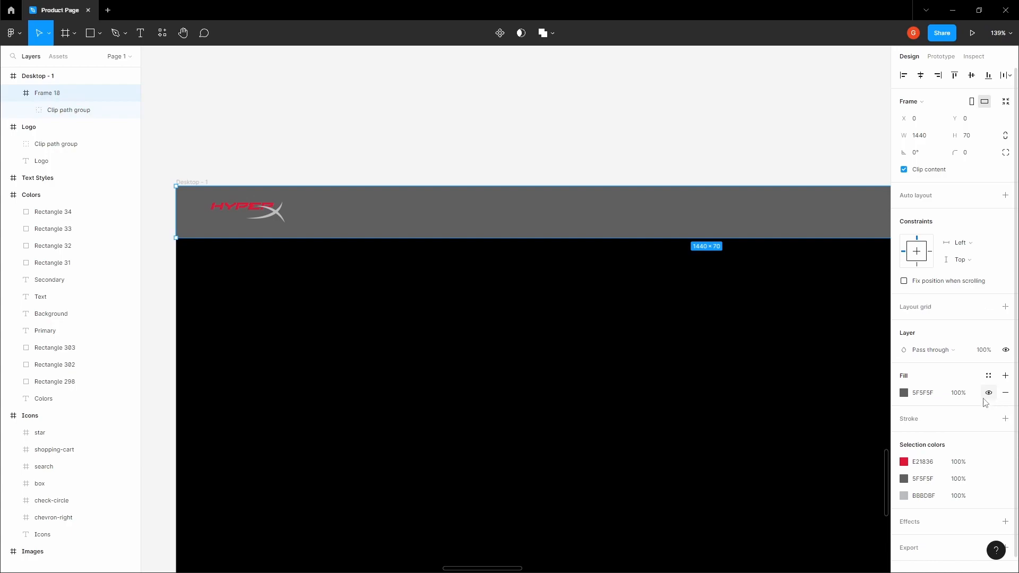
left_click(903, 393)
left_click(782, 457)
left_click(672, 398)
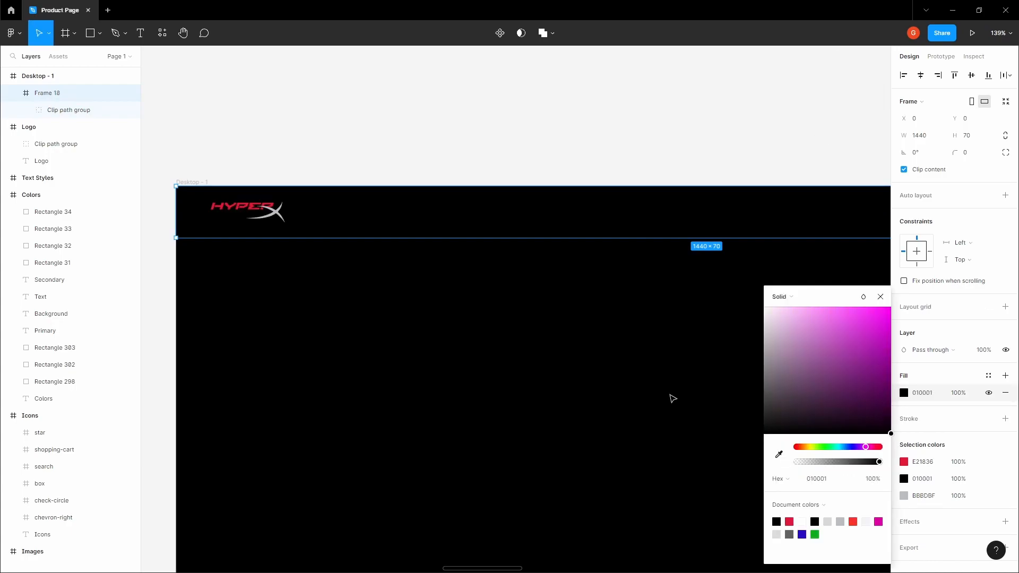
left_click(350, 145)
Rename the Desktop - 1 frame as Product Page
key("space")
left_click_drag(232, 209, 393, 248)
scroll(392, 248, "up", 3)
scroll(449, 201, "down", 5)
key("space")
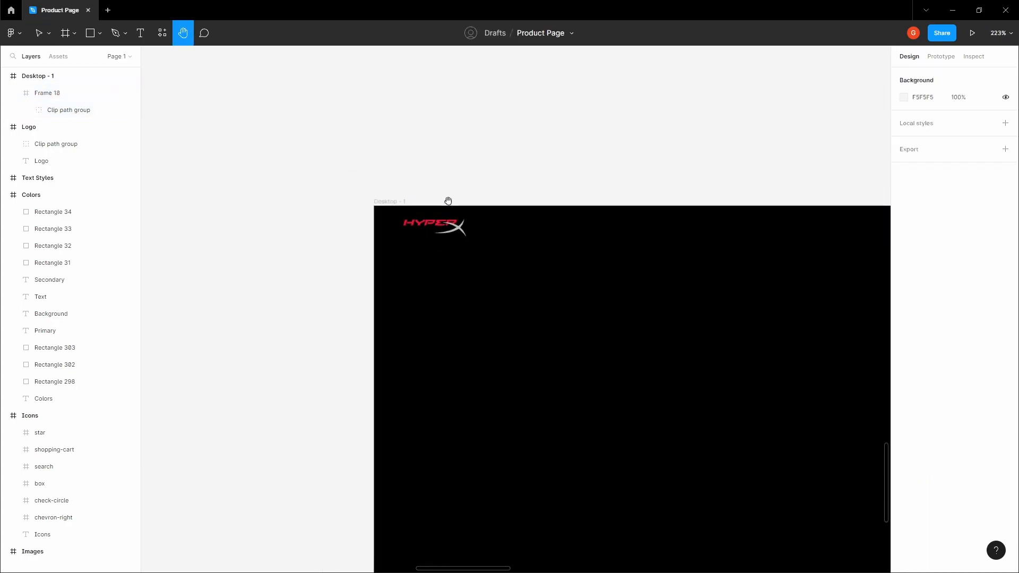
left_click_drag(493, 193, 267, 162)
left_click(192, 168)
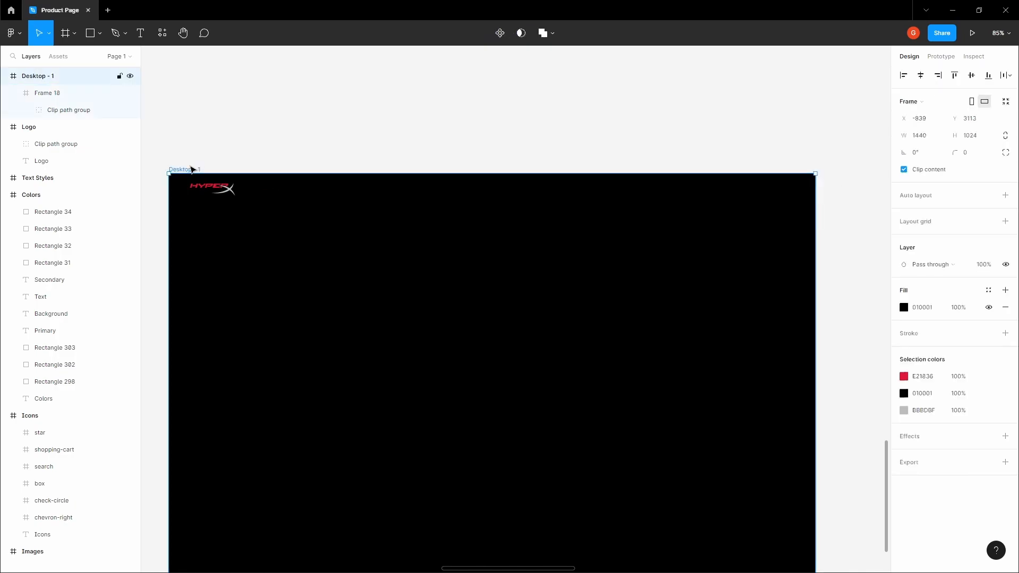
double_click(67, 81)
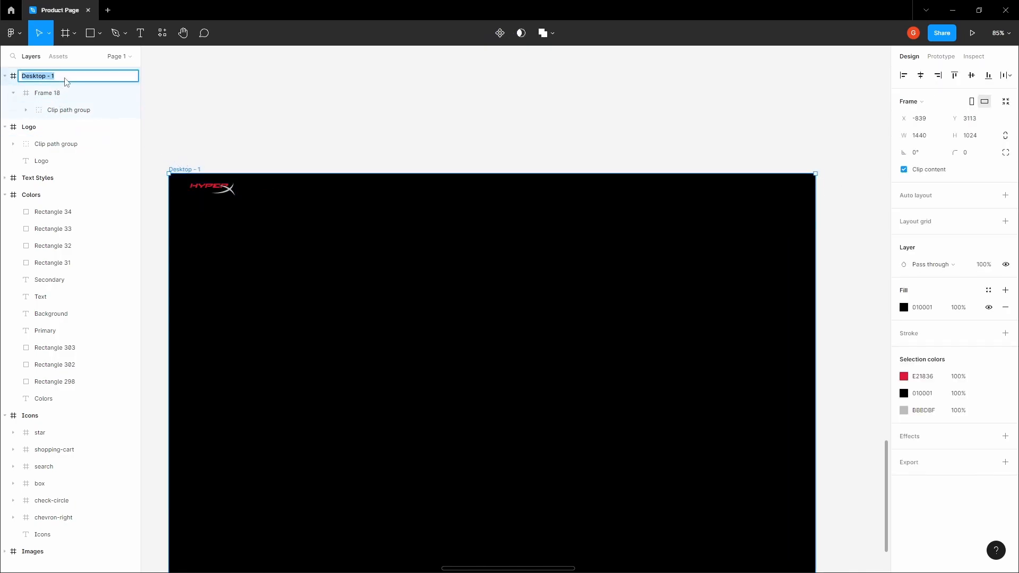
type("Product Page")
key("Return")
left_click(234, 144)
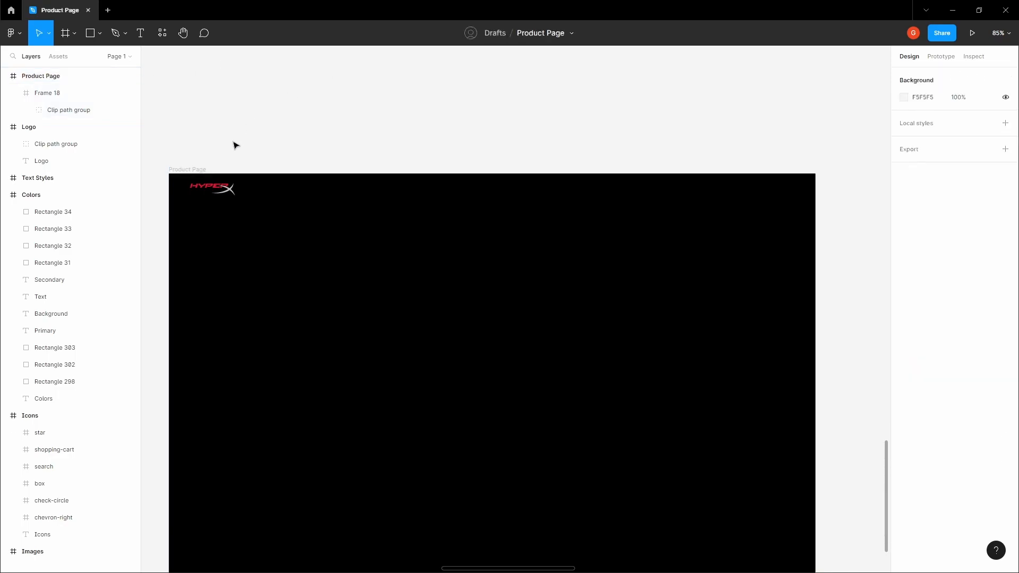
Add a layout grid to the Product Page frame, switch it to columns and set the count to 12
left_click(198, 169)
left_click(1005, 221)
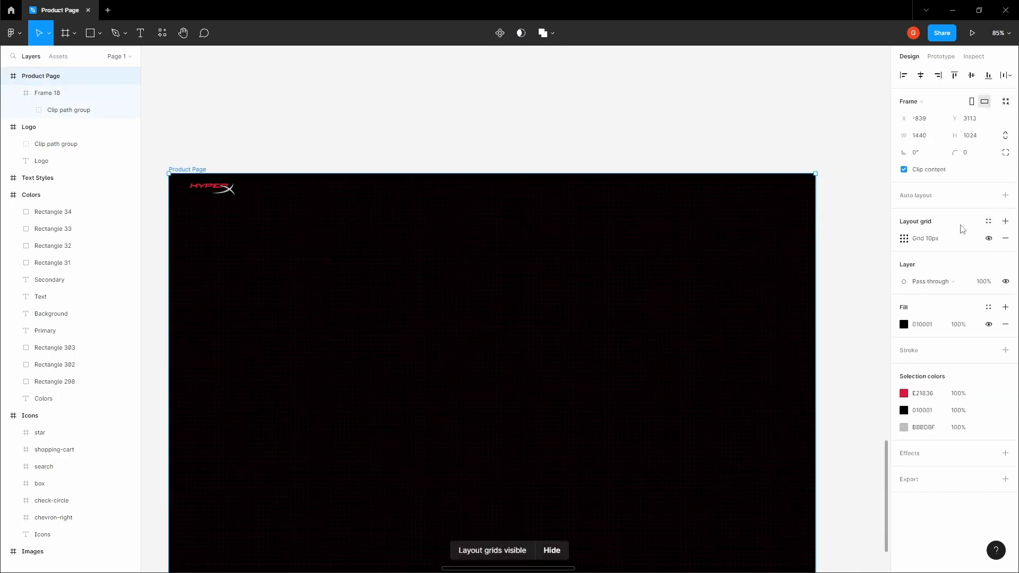
left_click(904, 239)
left_click(800, 242)
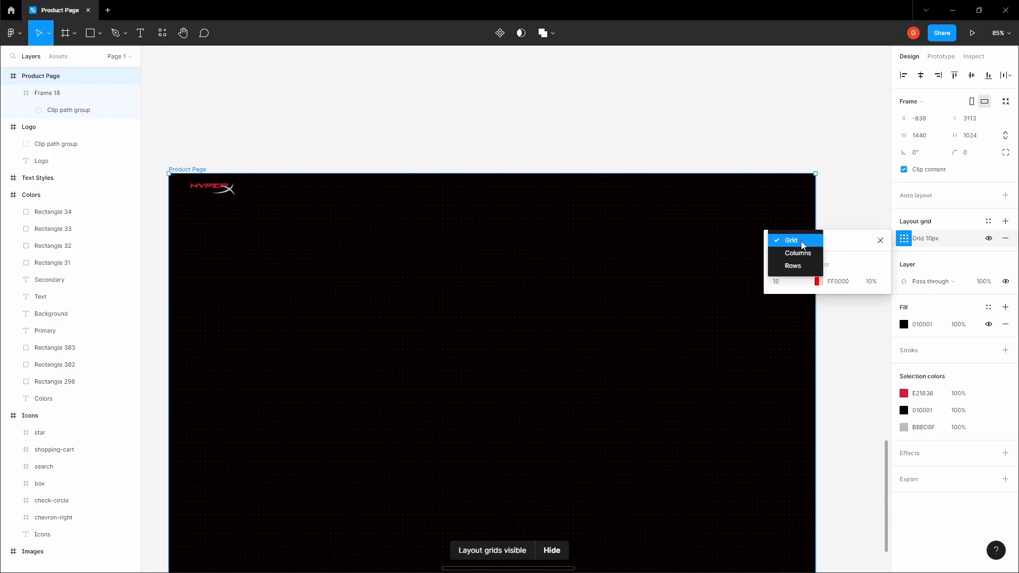
left_click(800, 253)
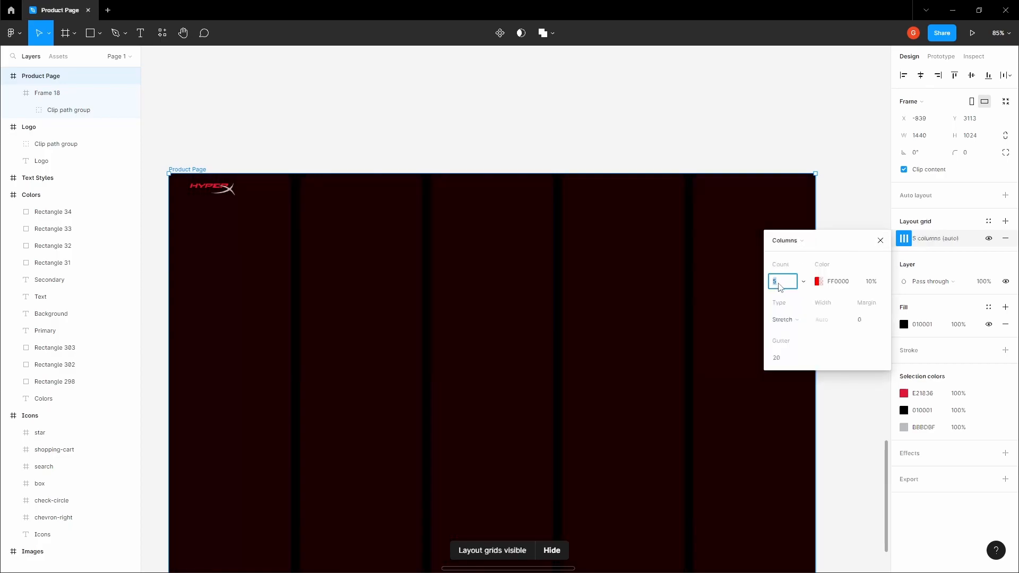
type("12")
Set the column grid's color to F9F4F4, its margin to 24 and its gutter to 16
left_click(817, 287)
left_click_drag(753, 299, 641, 304)
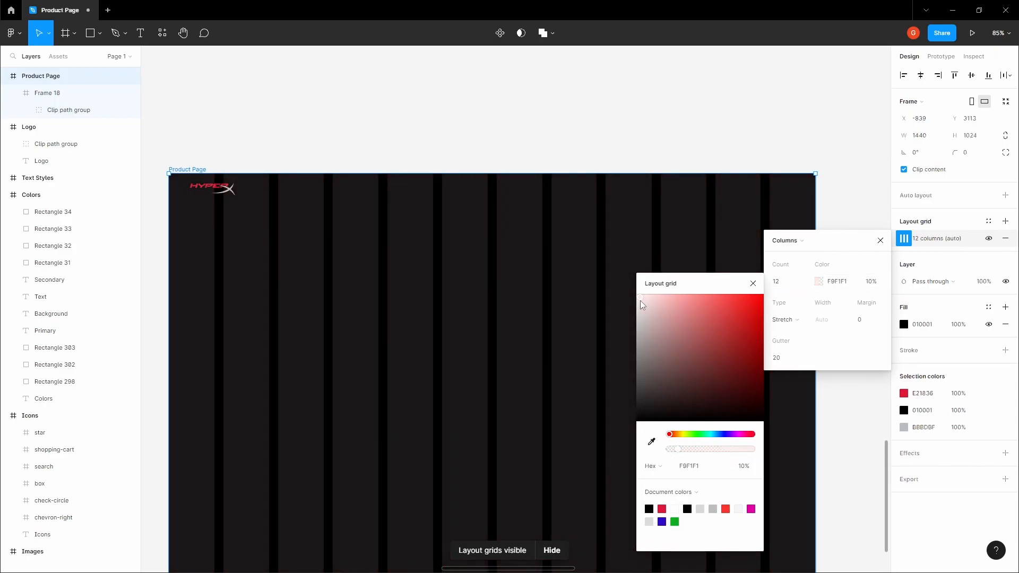
left_click(866, 323)
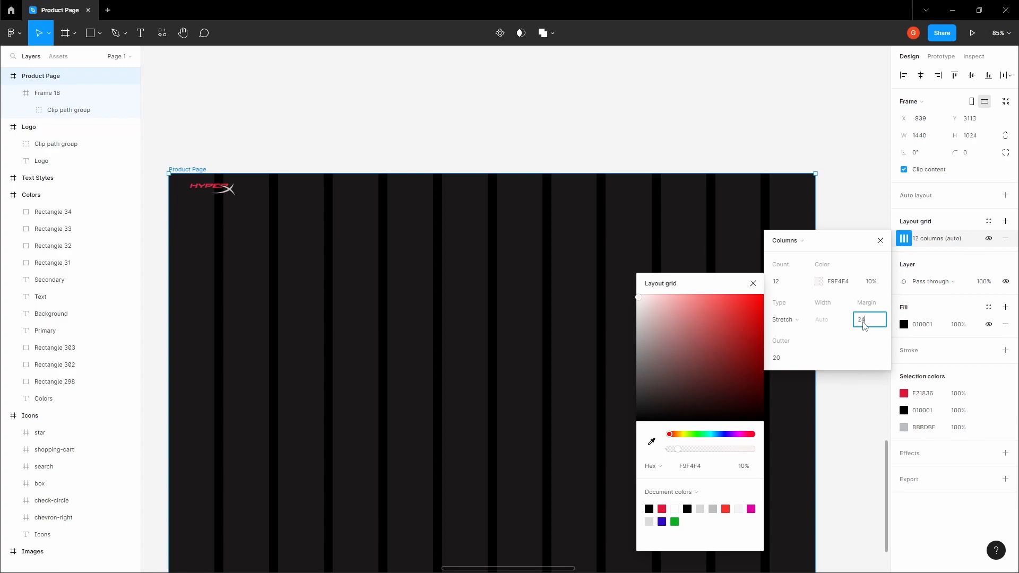
left_click(797, 359)
key("Tab")
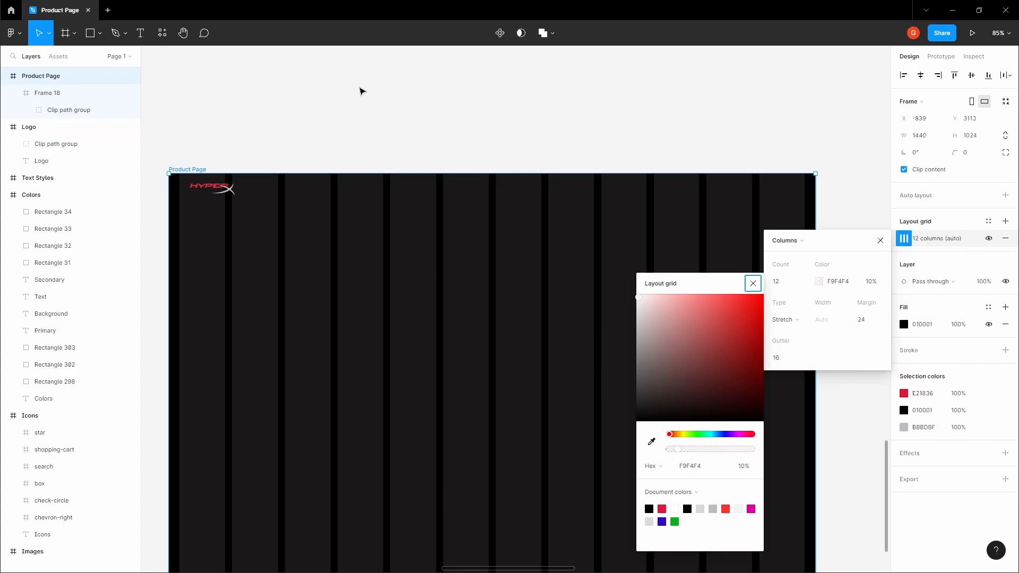
left_click(359, 88)
Align the logo with the first grid column at X 24, Y 20 and check its distances to the header's edges
key("space")
left_click_drag(314, 92, 537, 112)
scroll(400, 187, "up", 5)
double_click(467, 232)
scroll(451, 223, "up", 5)
left_click_drag(445, 238, 357, 238)
scroll(363, 234, "up", 4)
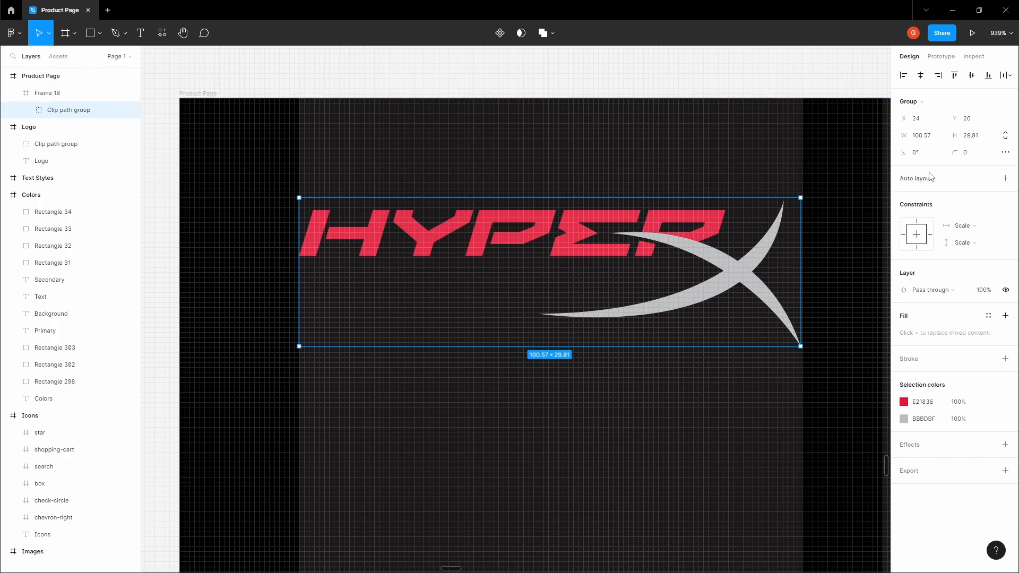
key("alt")
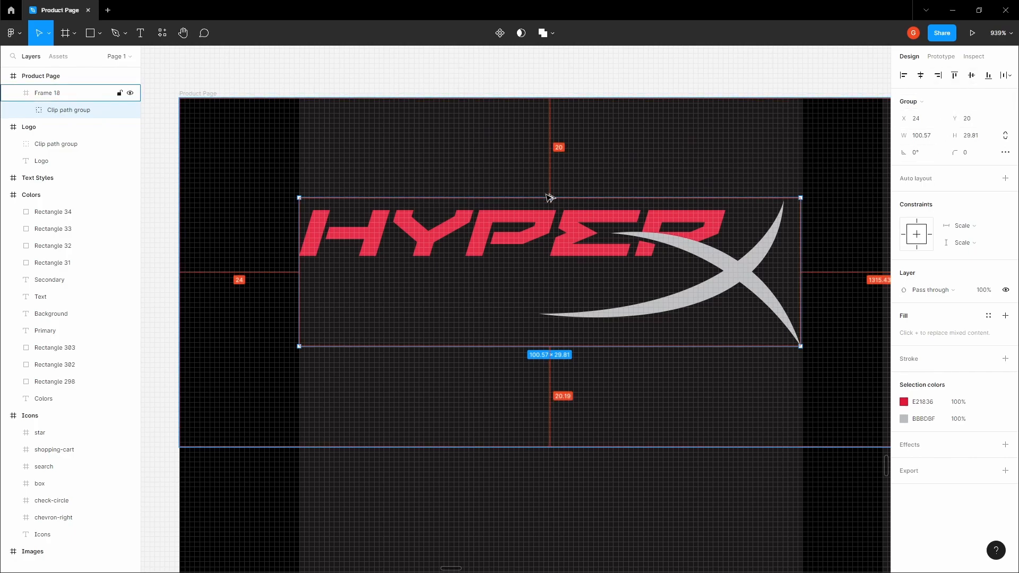
Draw a line about 74 px long along the header frame's lower edge, starting at its left end
scroll(549, 198, "down", 10)
left_click(592, 125)
key("space")
left_click_drag(591, 126, 371, 148)
scroll(496, 183, "down", 3)
left_click_drag(623, 191, 444, 177)
left_click(371, 200)
scroll(400, 150, "left", 3)
scroll(446, 241, "up", 5)
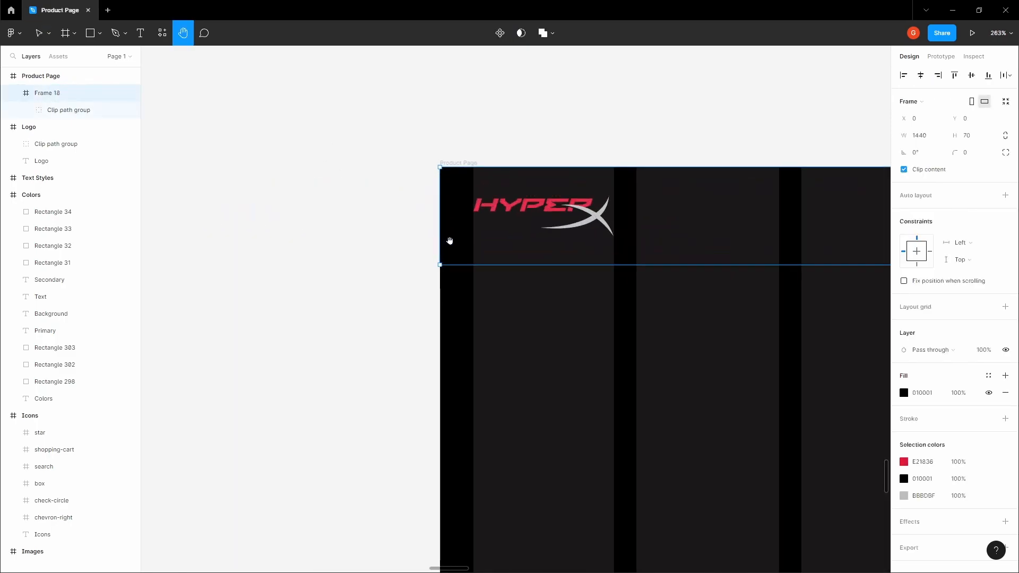
scroll(447, 241, "up", 15)
key("v")
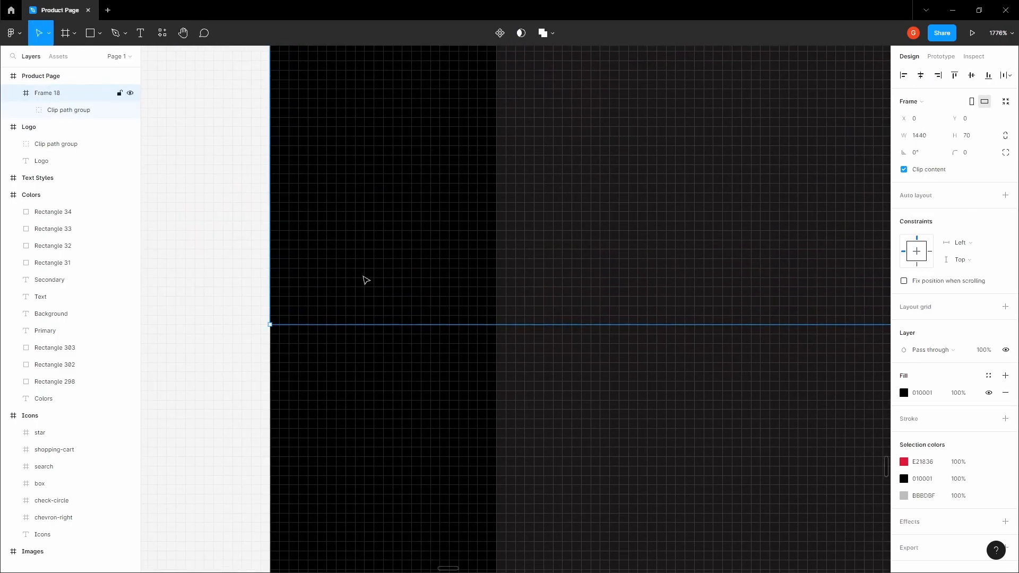
key("l")
left_click_drag(272, 318, 618, 330)
Extend the line along the header's lower edge to the page's full width of 1440
scroll(394, 332, "down", 5)
key("space")
left_click_drag(541, 314, 306, 307)
scroll(312, 309, "down", 4)
scroll(355, 313, "down", 5)
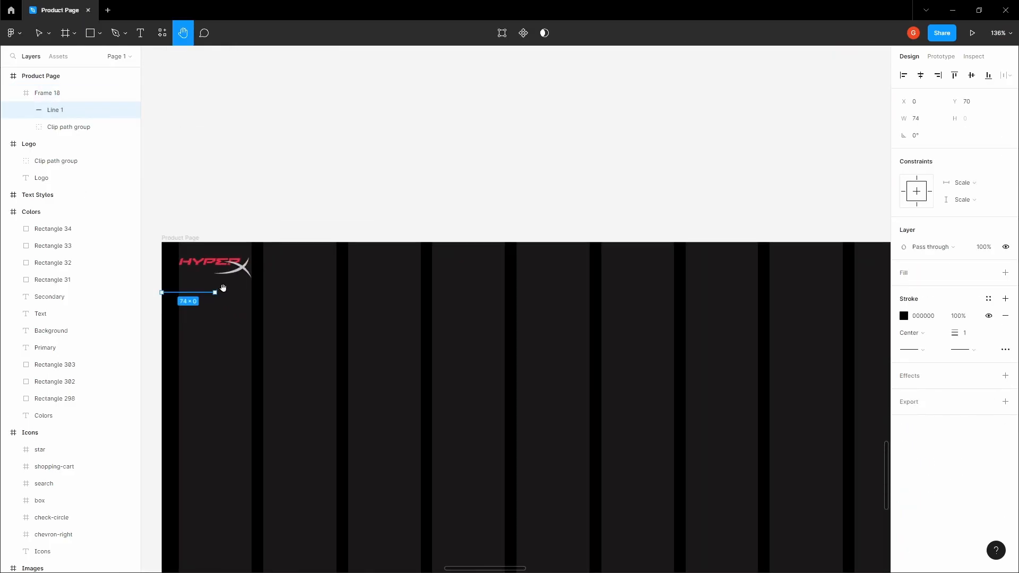
left_click_drag(218, 291, 696, 304)
key("space")
key("space")
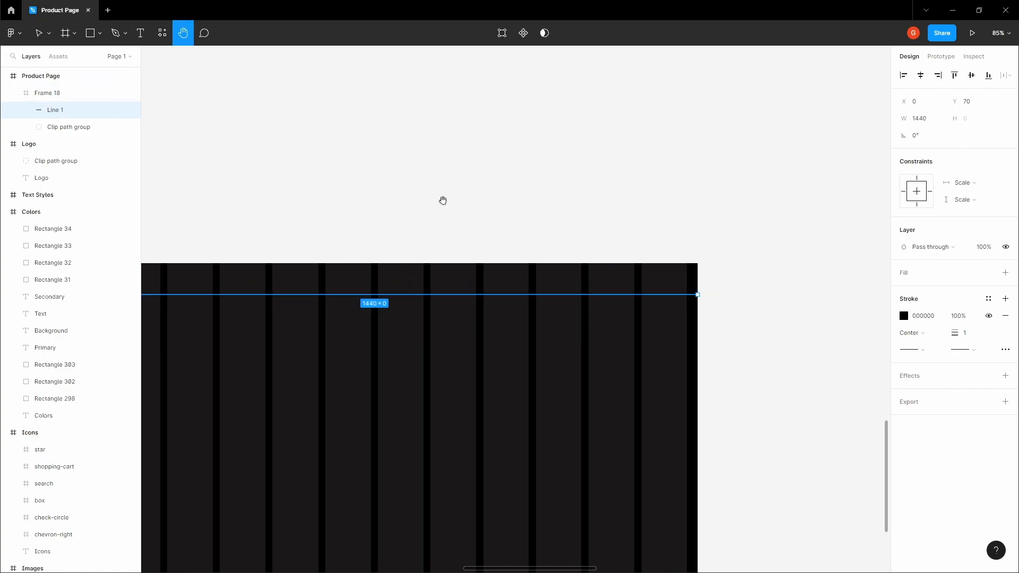
Deselect the line and hide the layout grids
left_click_drag(443, 201, 720, 215)
left_click_drag(503, 230, 522, 214)
left_click(468, 219)
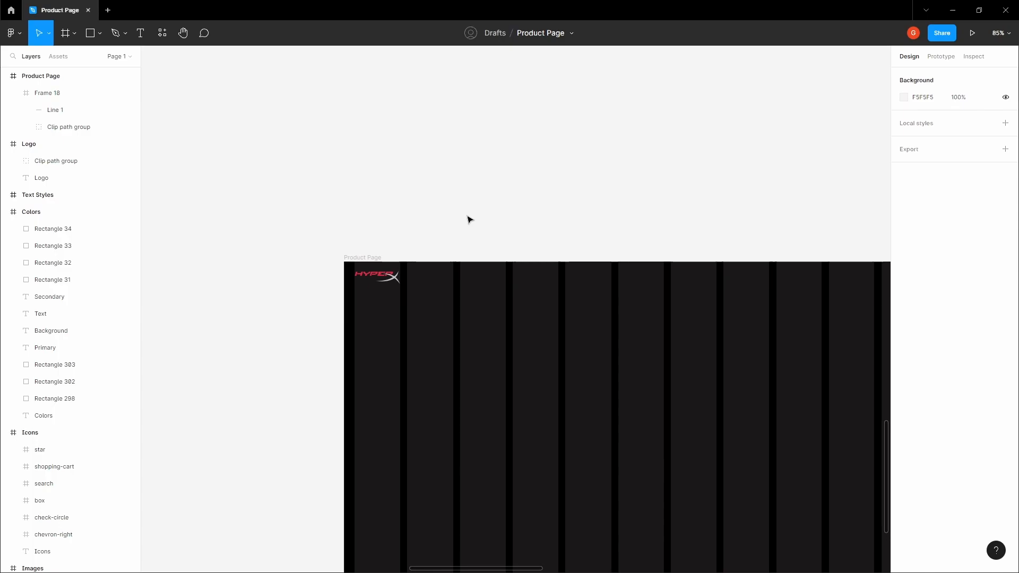
key("ctrl+shift+4")
key("space")
left_click_drag(504, 213, 447, 279)
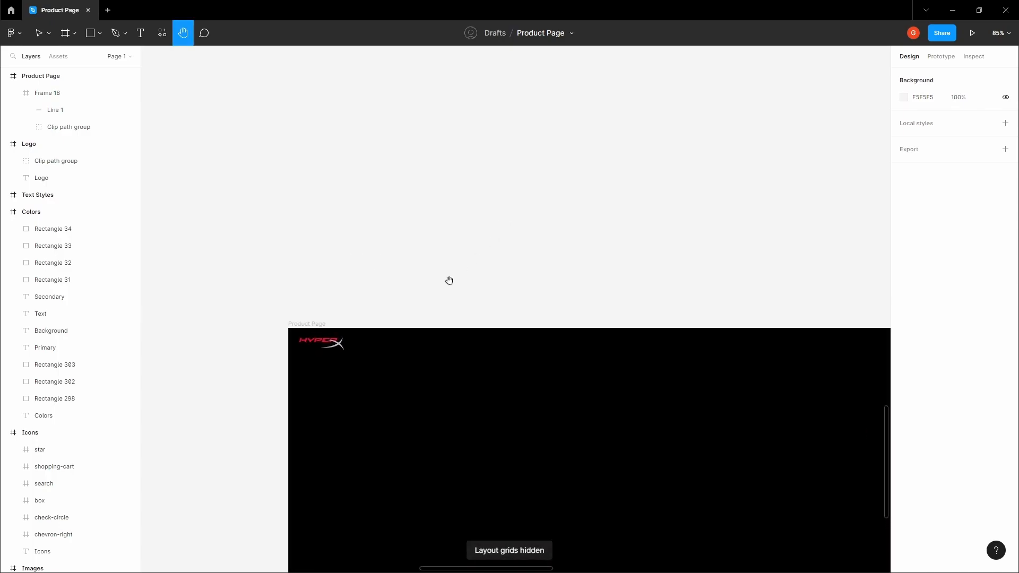
Examine the primary, secondary, background and text swatches in the Colors frame
scroll(449, 281, "down", 3)
left_click_drag(612, 134, 549, 287)
scroll(549, 287, "down", 2)
left_click_drag(560, 235, 482, 413)
left_click_drag(736, 284, 533, 396)
left_click_drag(433, 375, 606, 310)
left_click_drag(406, 237, 462, 236)
scroll(444, 229, "up", 3)
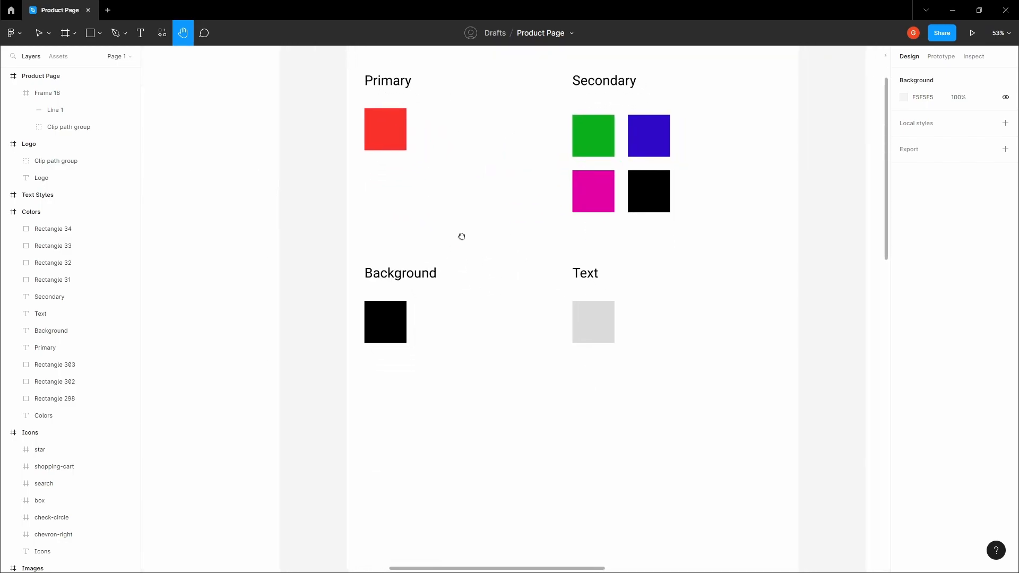
scroll(461, 235, "down", 3)
scroll(462, 235, "down", 1)
left_click_drag(432, 350, 484, 172)
scroll(477, 362, "up", 3)
scroll(477, 363, "up", 3)
Rename the header frame on the Product Page as Navigation Bar
left_click(504, 336)
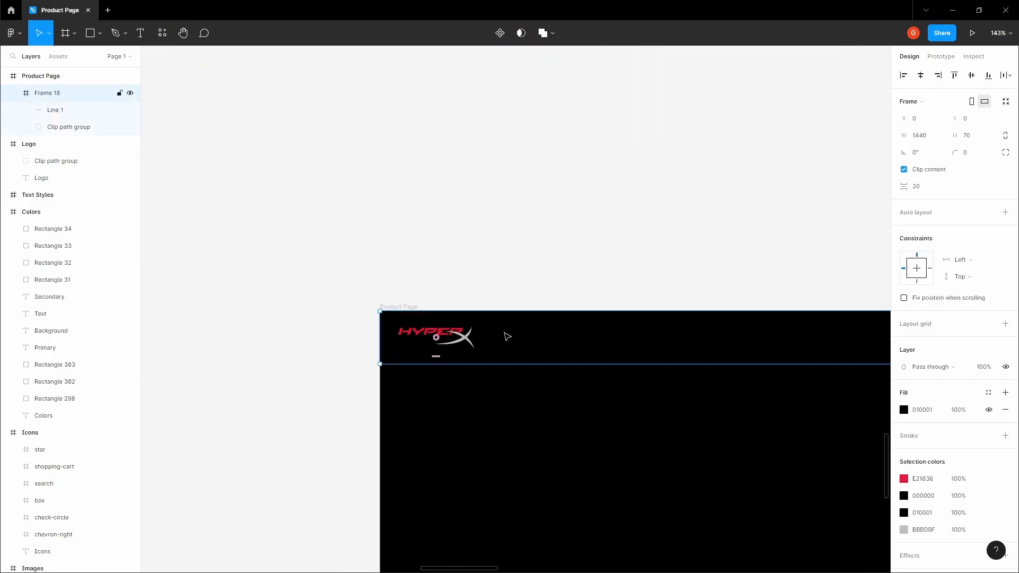
left_click(74, 110)
left_click_drag(562, 272, 461, 214)
mouse_move(599, 301)
left_mouse_down()
mouse_move(419, 184)
mouse_move(484, 260)
left_mouse_up()
scroll(419, 184, "down", 1)
key("v")
left_click(61, 94)
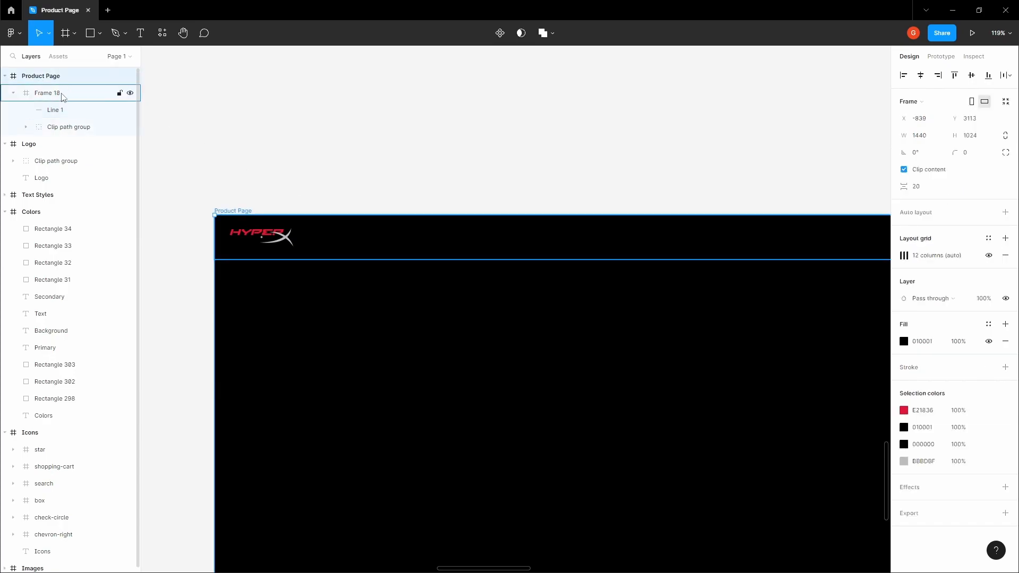
left_click(60, 96)
double_click(80, 97)
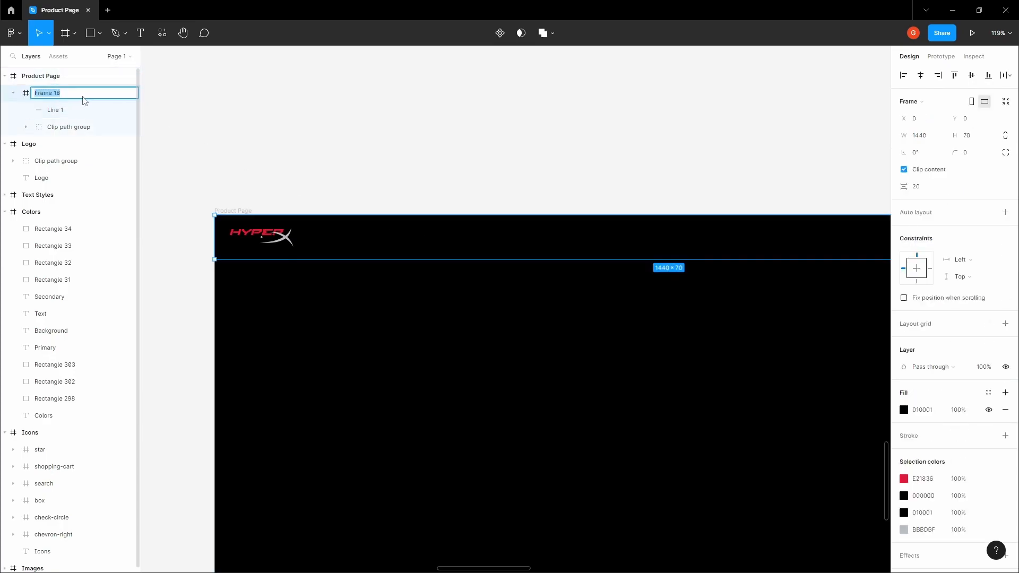
type("Navigation Bar")
key("Return")
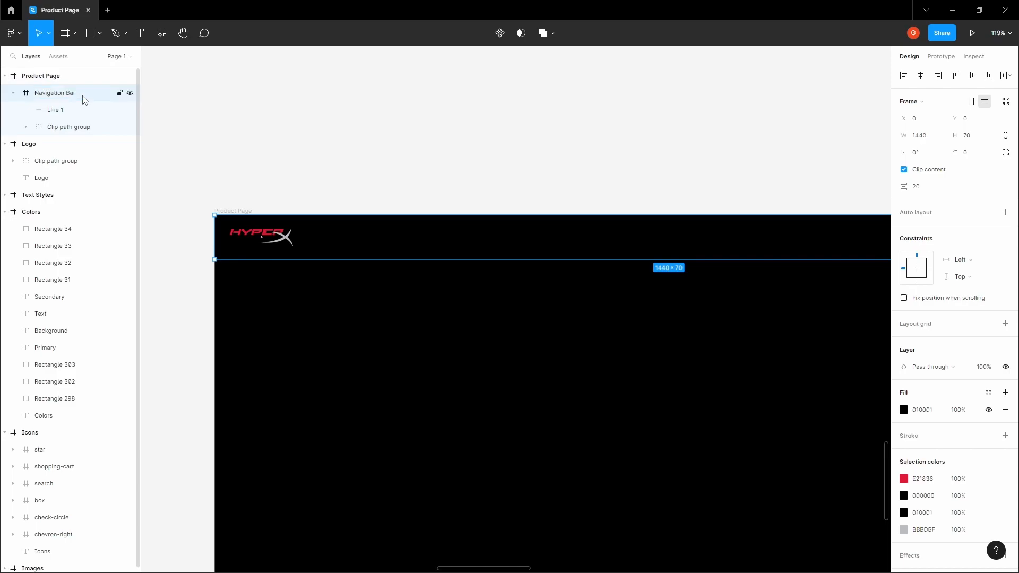
Set the stroke color of the line under the navigation bar to 212121
left_click(90, 114)
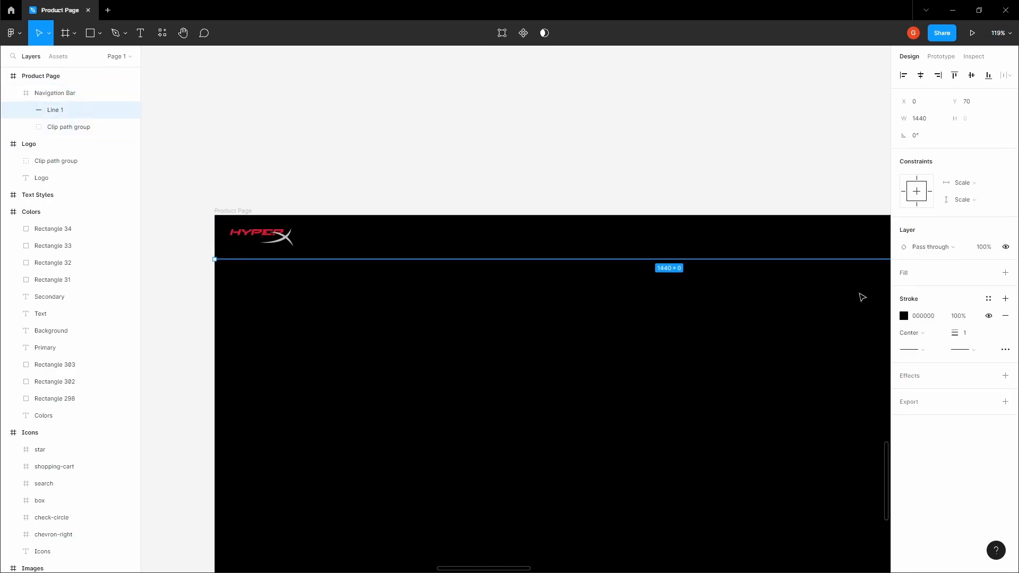
left_click(902, 317)
left_click(778, 453)
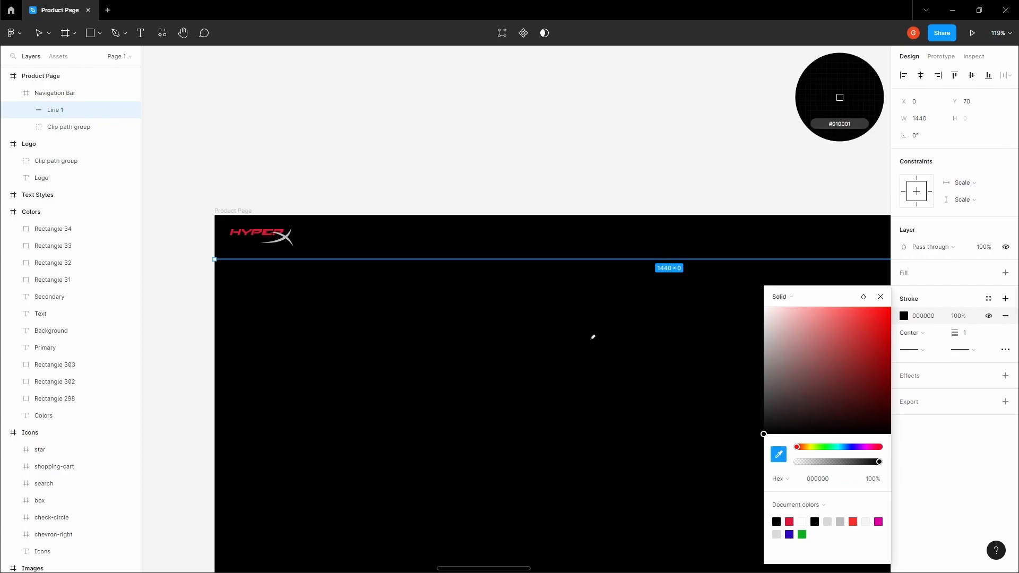
left_click(840, 97)
left_click_drag(873, 427, 761, 422)
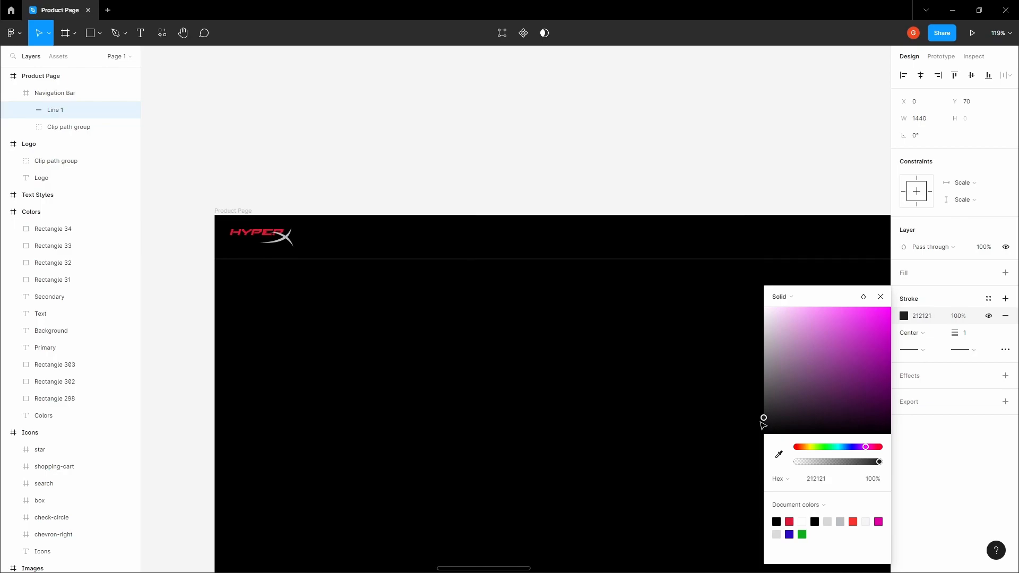
left_click(643, 205)
Lighten the navigation bar line's stroke color to 252525
key("space")
left_click_drag(557, 206, 361, 177)
scroll(360, 178, "down", 1)
left_click_drag(468, 169, 445, 145)
scroll(339, 143, "up", 3)
scroll(347, 147, "up", 5)
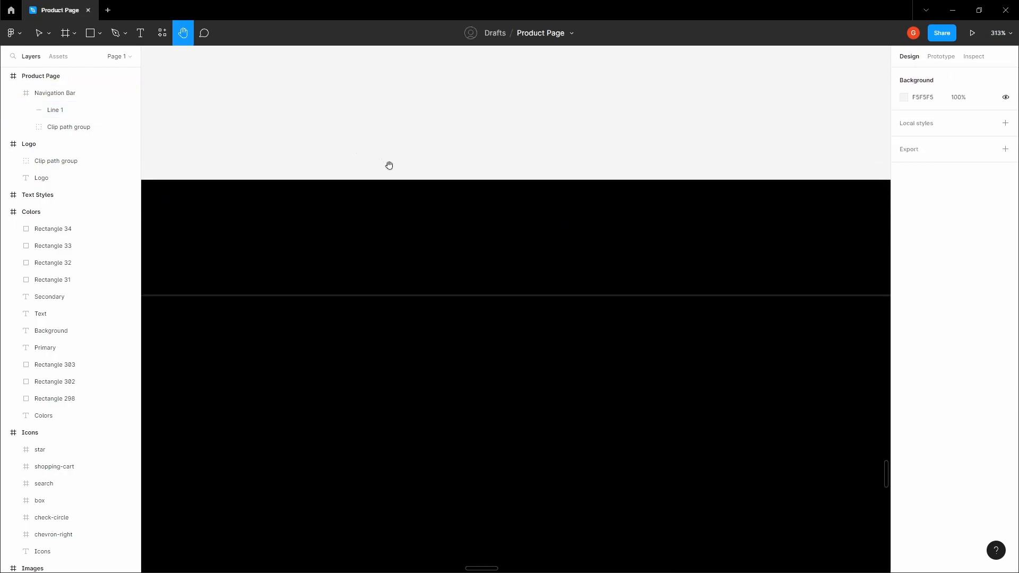
key("v")
left_click(469, 247)
double_click(470, 260)
left_click(903, 316)
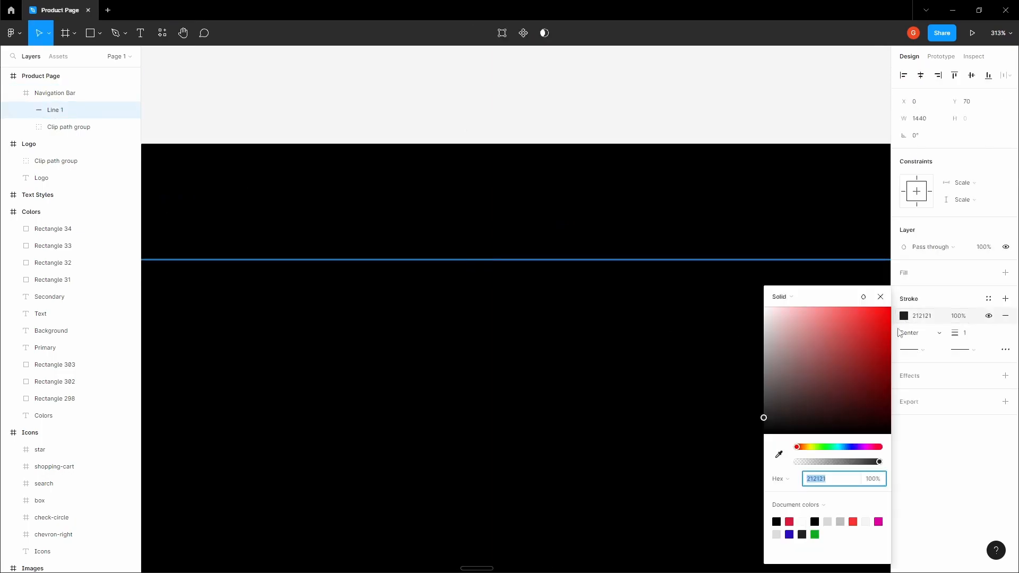
left_click_drag(764, 418, 755, 423)
Set the navigation bar line's stroke width to 0.75
left_click(972, 334)
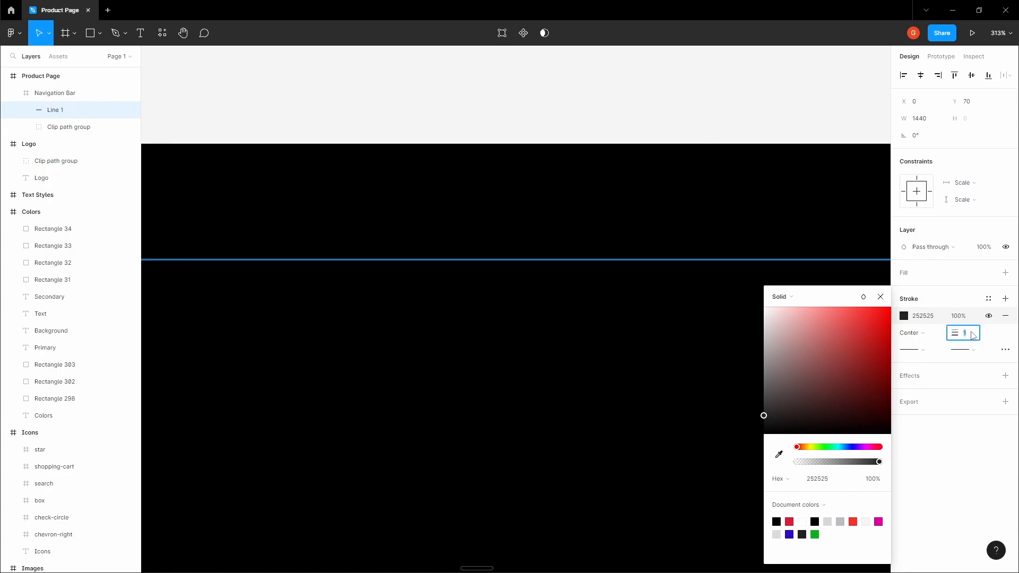
type(".75")
key("Return")
left_click(627, 308)
key("space")
left_click_drag(600, 294, 473, 272)
scroll(526, 284, "down", 5)
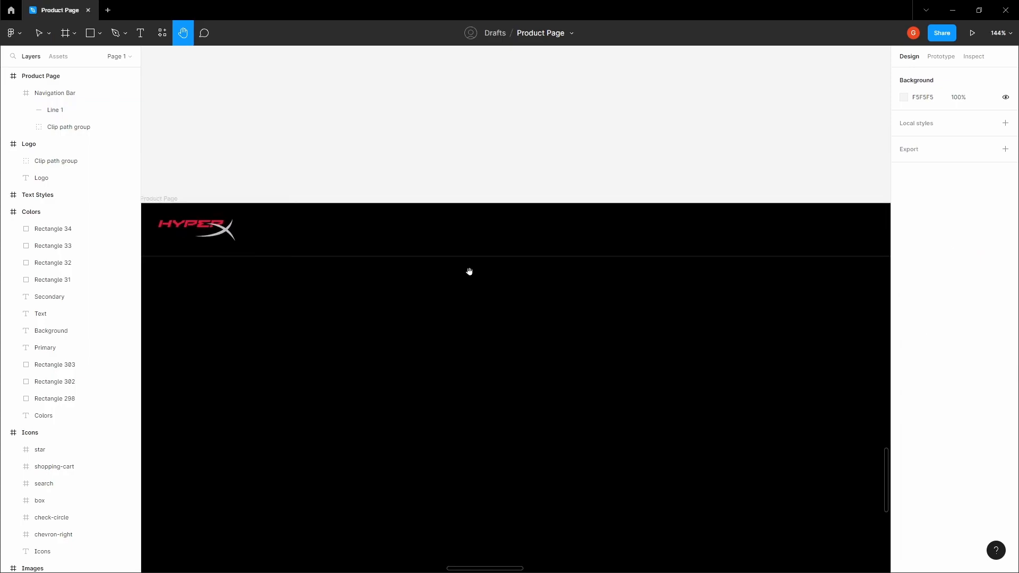
Add the text SALE inside the Navigation Bar, to the right of the logo
key("space")
left_click(461, 228)
scroll(464, 230, "up", 2)
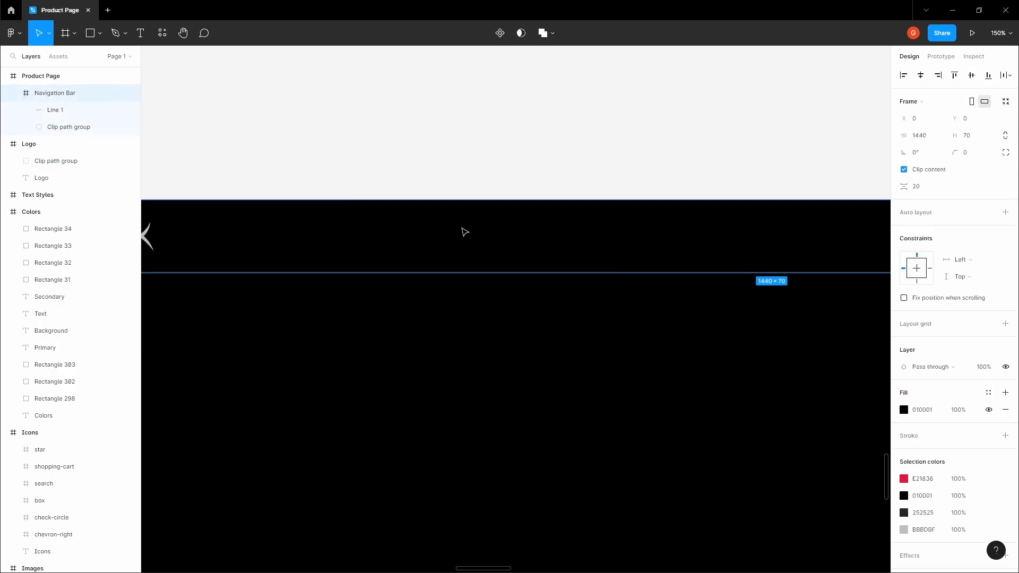
scroll(483, 234, "up", 2)
key("t")
left_click(482, 219)
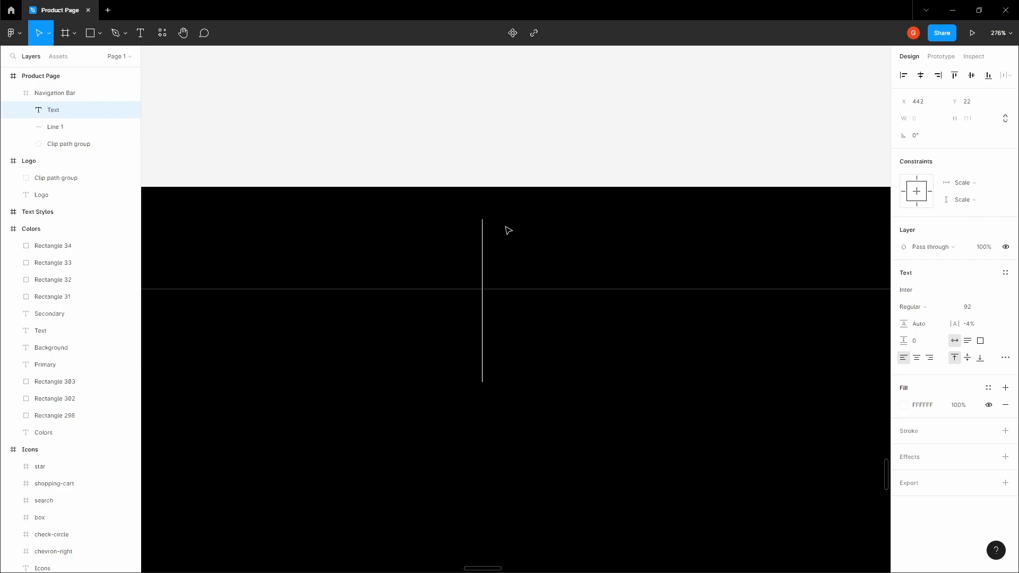
type("SALE")
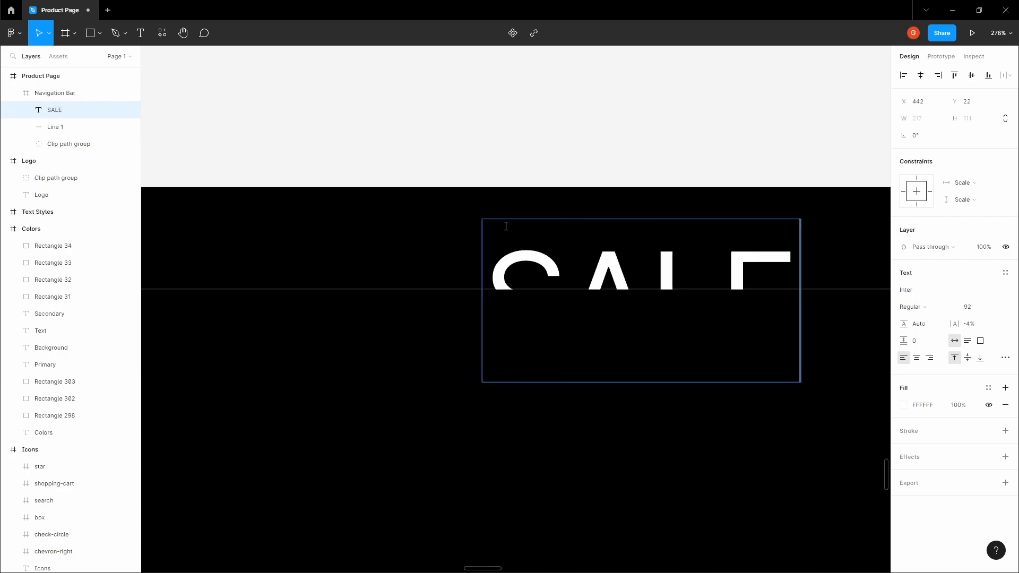
key("Left")
key("Left")
key("Left")
key("Escape")
Set the SALE text's font to Segoe UI and its size to 16
left_click_drag(650, 269, 637, 257)
left_click(953, 293)
type("Segoe")
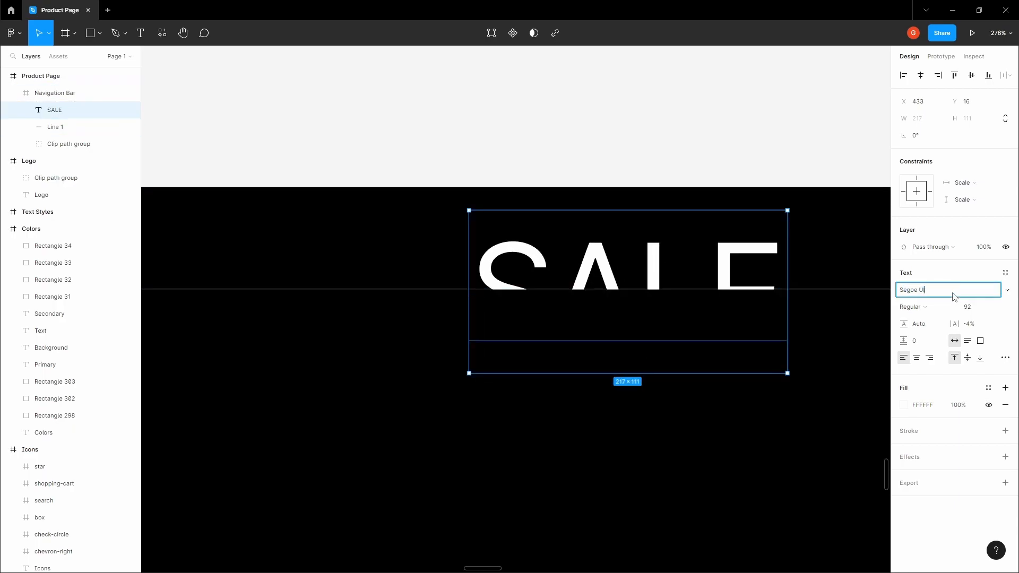
key("Return")
left_click(993, 308)
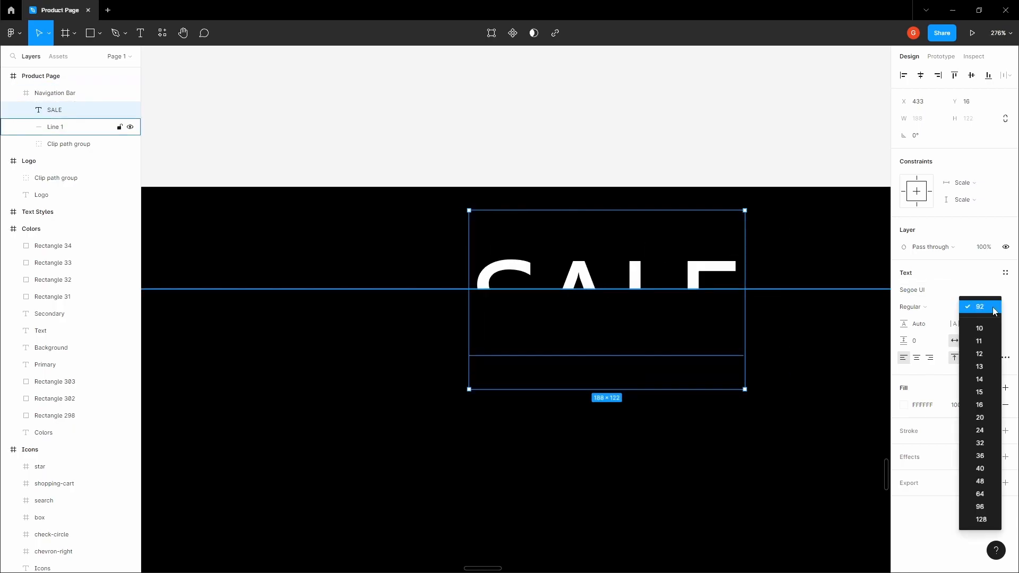
left_click(994, 405)
Reposition the SALE text and draw an 82 × 70 frame around it across the navigation bar's height
left_click_drag(492, 232, 448, 243)
left_click(450, 179)
left_click_drag(462, 202, 506, 208)
left_click(489, 245)
left_click(436, 215)
key("f")
left_click_drag(431, 193, 552, 300)
scroll(552, 294, "up", 3)
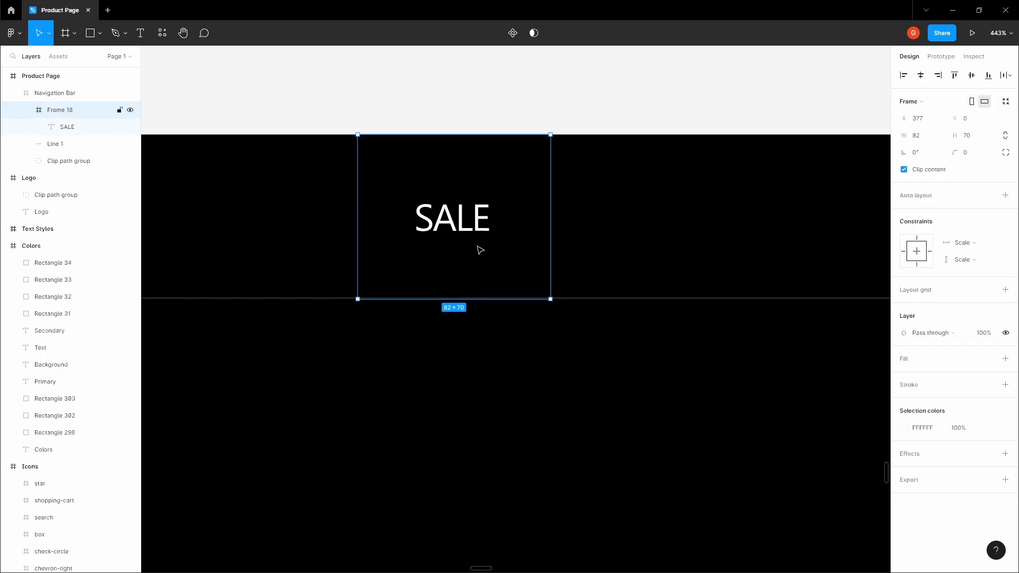
Add auto layout to the frame around SALE and fit its height to the navigation bar at 70
key("shift+a")
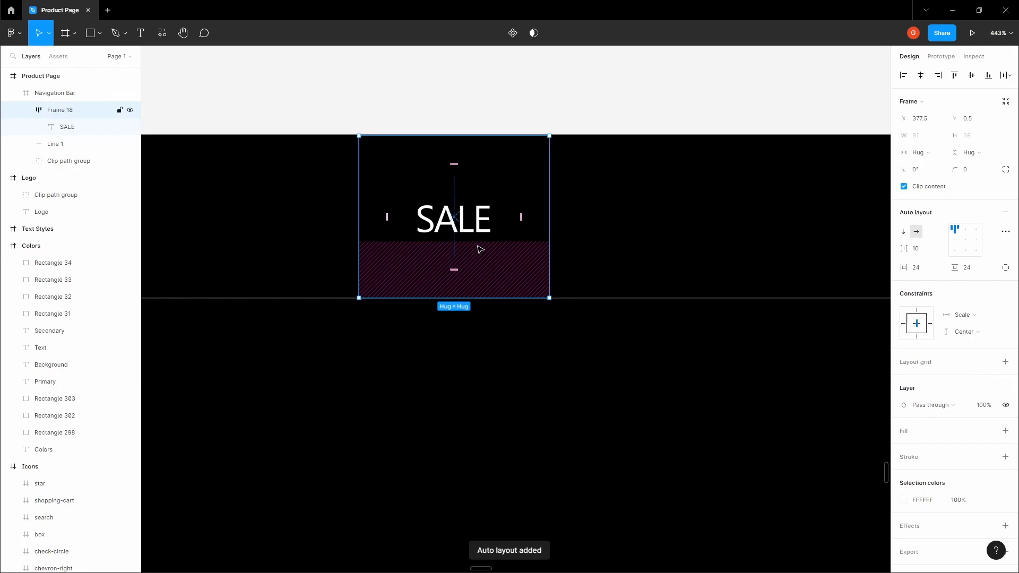
scroll(393, 293, "up", 10)
scroll(403, 335, "down", 1)
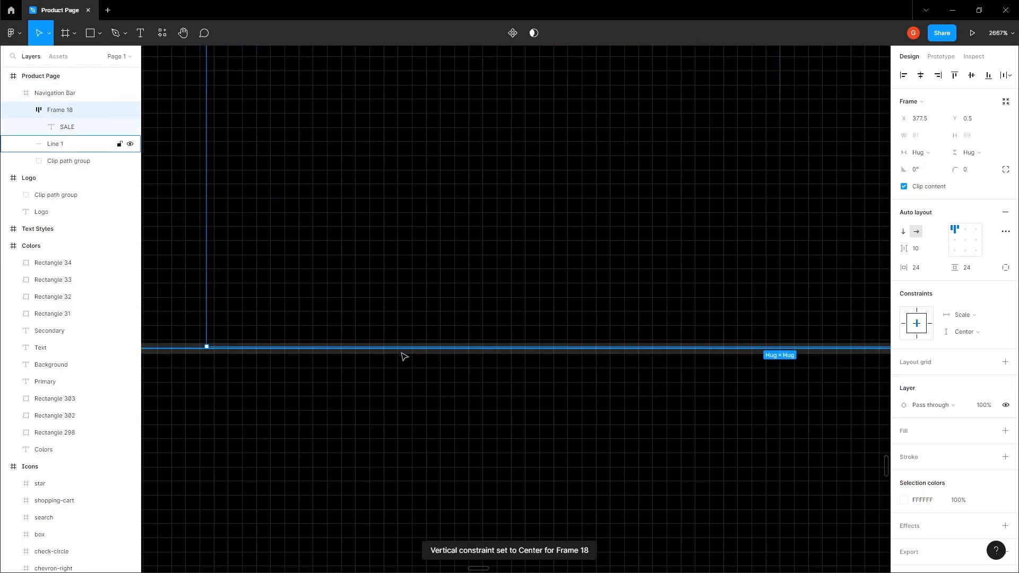
left_click_drag(403, 350, 405, 355)
scroll(405, 355, "down", 10)
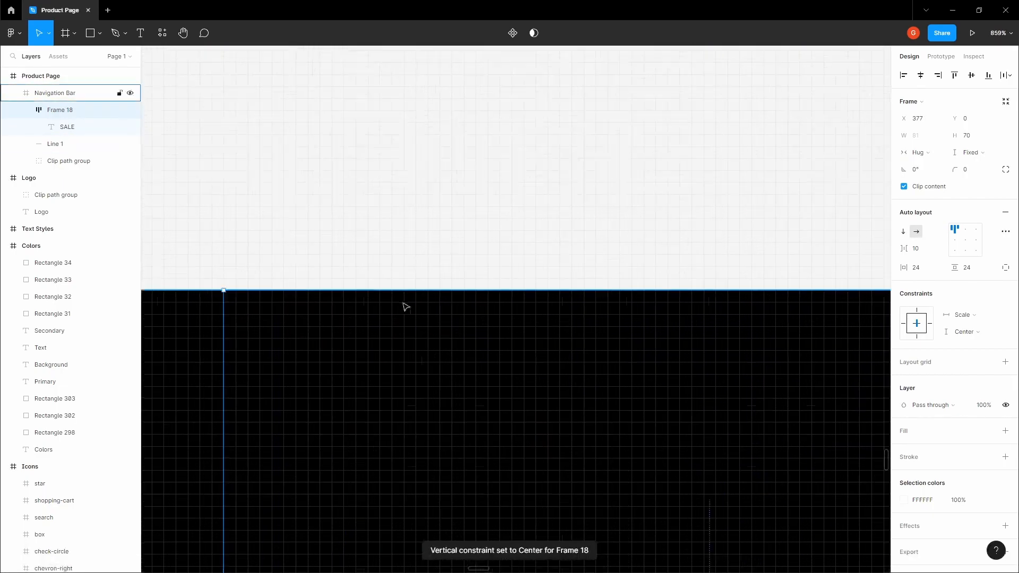
scroll(454, 272, "up", 3)
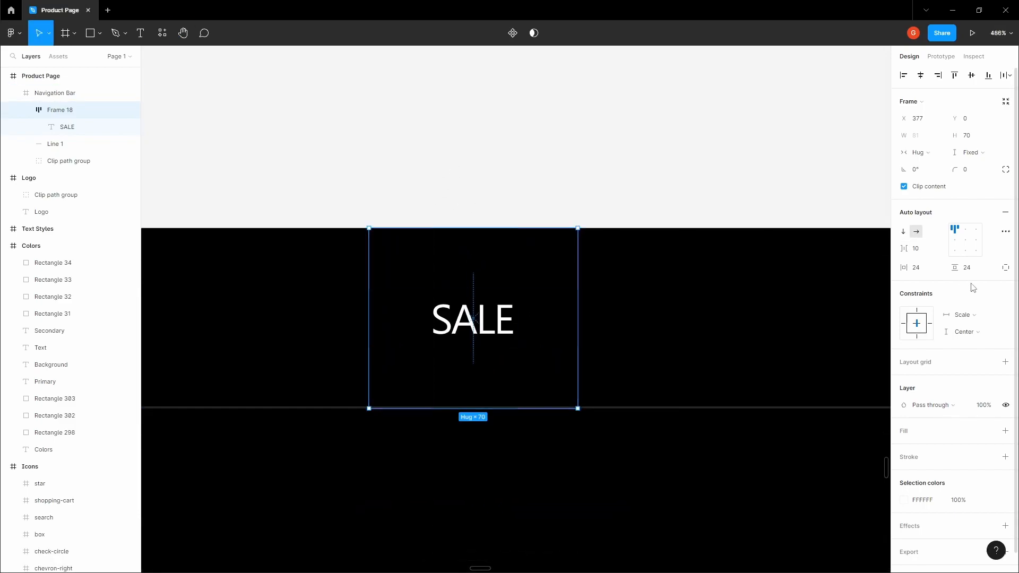
Set the SALE frame's horizontal padding to 32 and add a stroke to the frame
left_click(929, 271)
key("Tab")
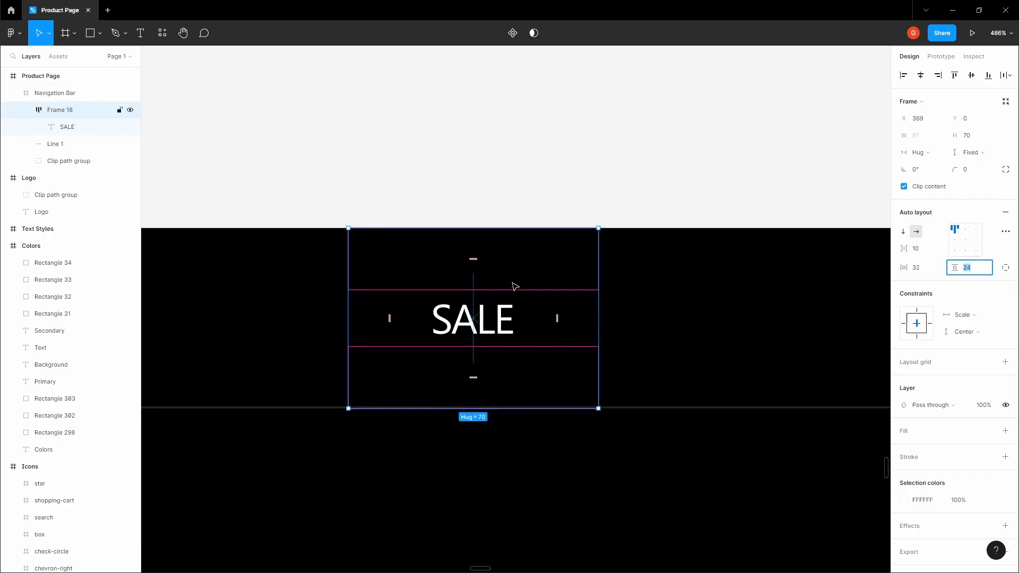
left_click(1005, 457)
scroll(741, 360, "down", 1)
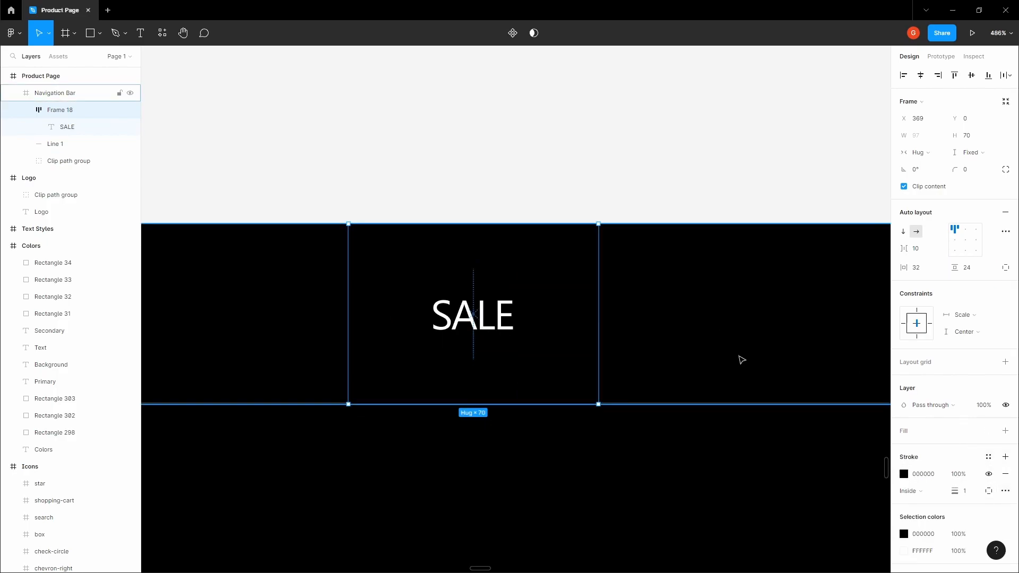
Give the SALE frame custom per-side stroke widths: 0 at top and bottom, 0.75 at left and right
left_click(989, 490)
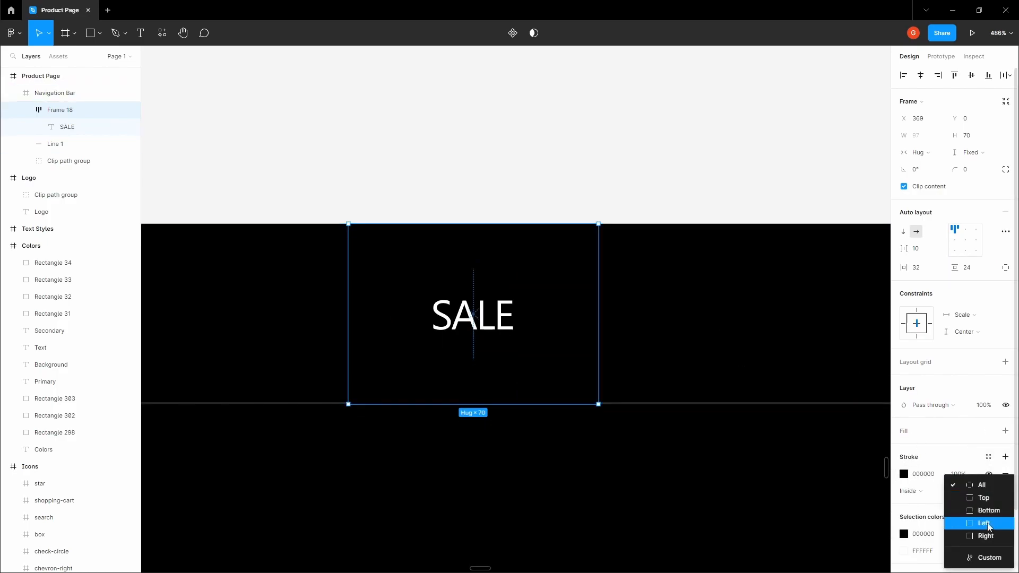
left_click(986, 558)
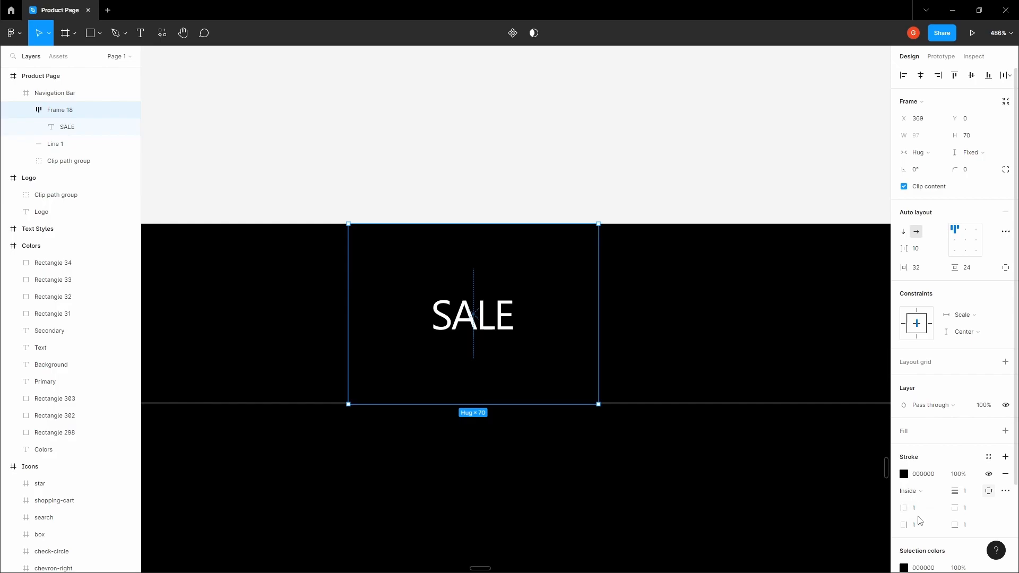
left_click(976, 515)
type("0")
left_click(971, 525)
type("0")
left_click(936, 511)
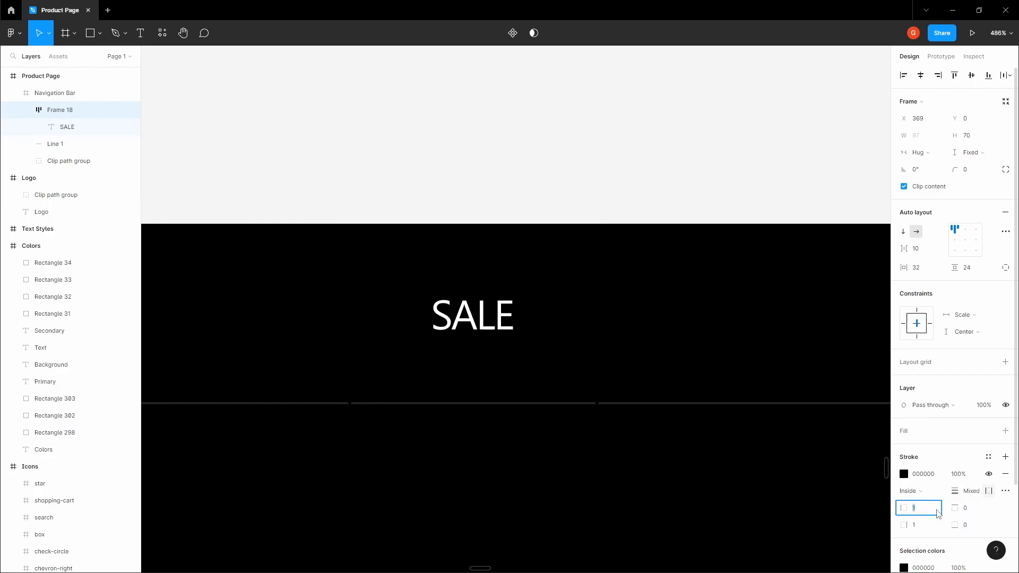
type("0.75")
left_click(927, 525)
type(".75")
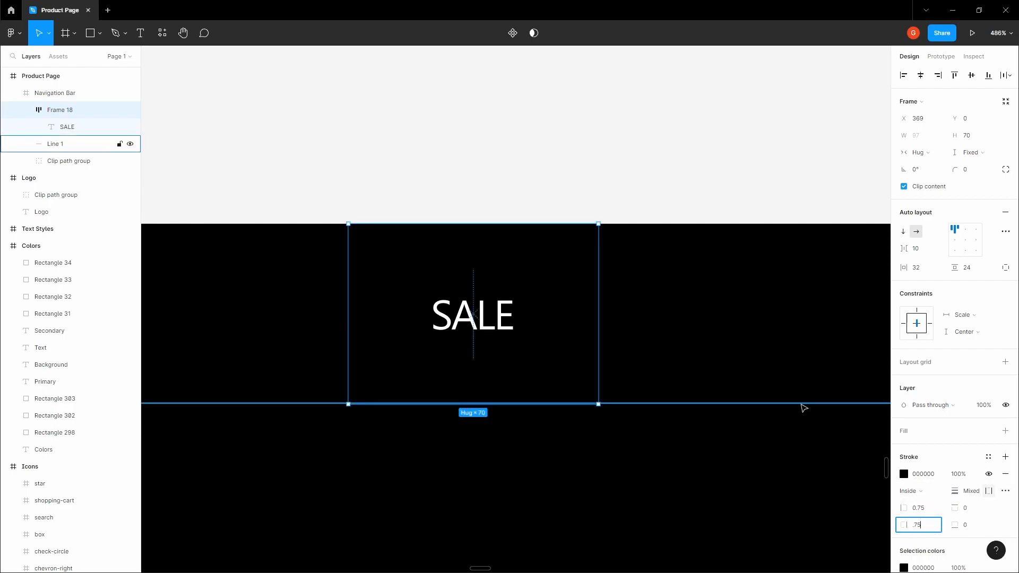
left_click(803, 405)
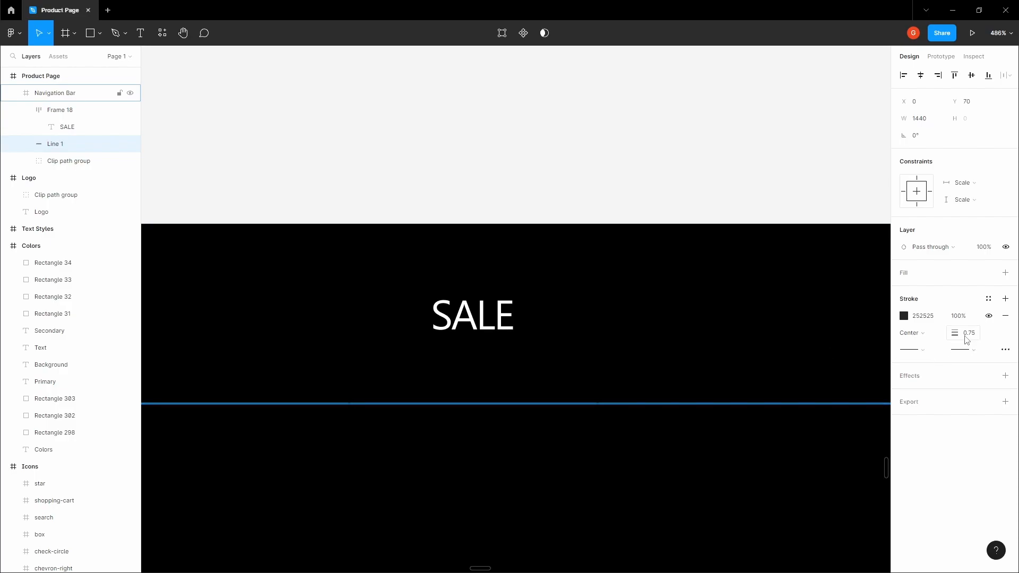
Copy the divider line's stroke color 252525 and apply it to the SALE frame's stroke
left_click(926, 317)
key("ctrl+c")
key("Escape")
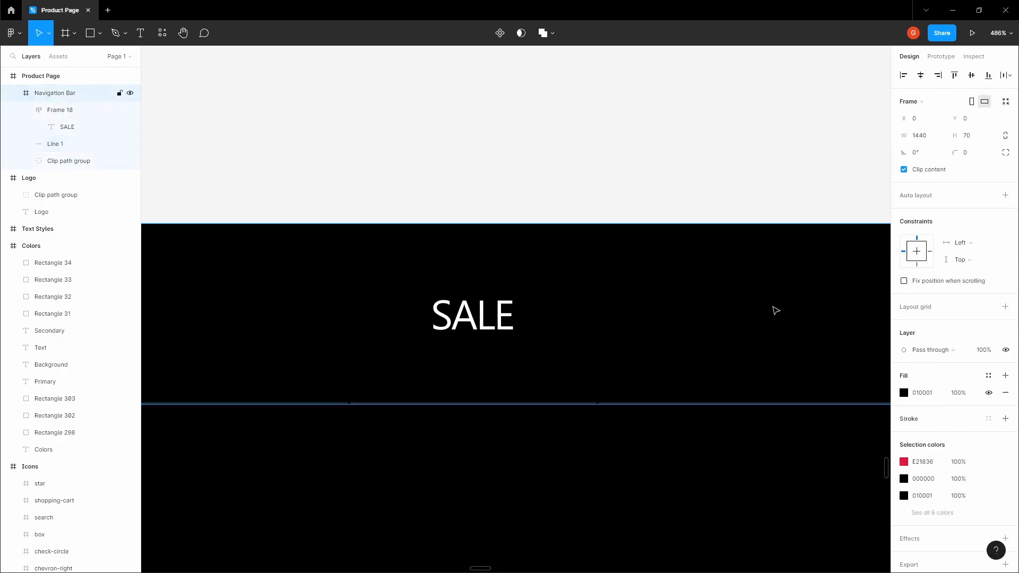
left_click(504, 308)
left_click(935, 475)
key("ctrl+v")
left_click(500, 177)
key("space")
scroll(509, 164, "down", 4)
mouse_move(500, 187)
left_mouse_down()
mouse_move(509, 164)
mouse_move(510, 252)
left_mouse_up()
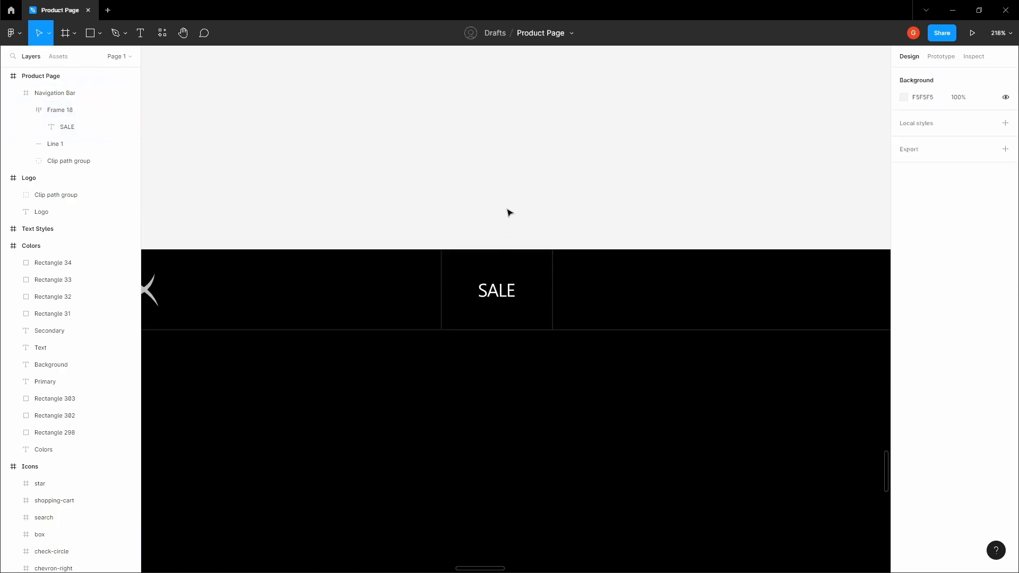
scroll(513, 265, "up", 8)
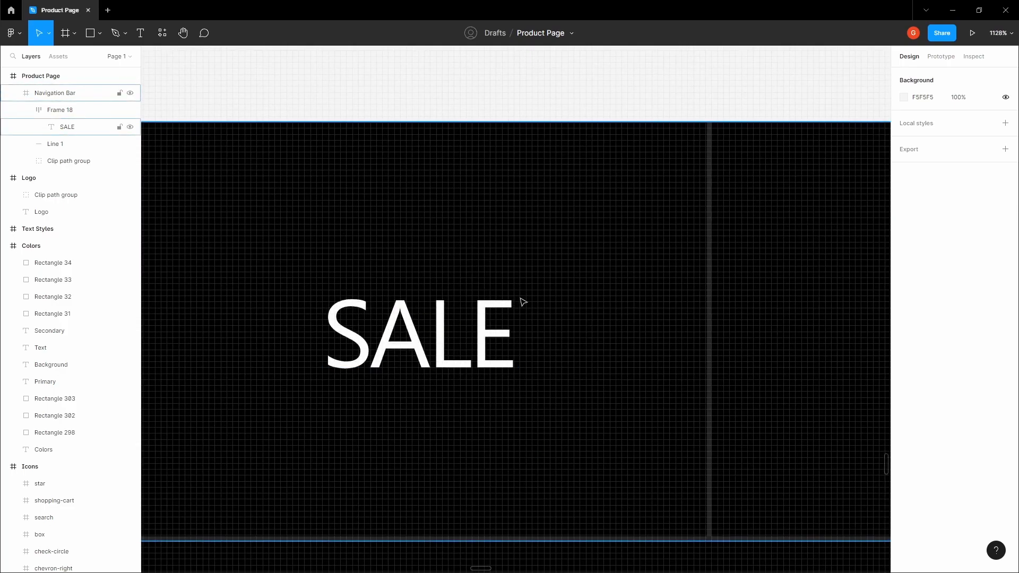
scroll(522, 302, "down", 5)
Place a copy of the SALE text on the empty canvas just above the navigation bar
left_click(500, 307)
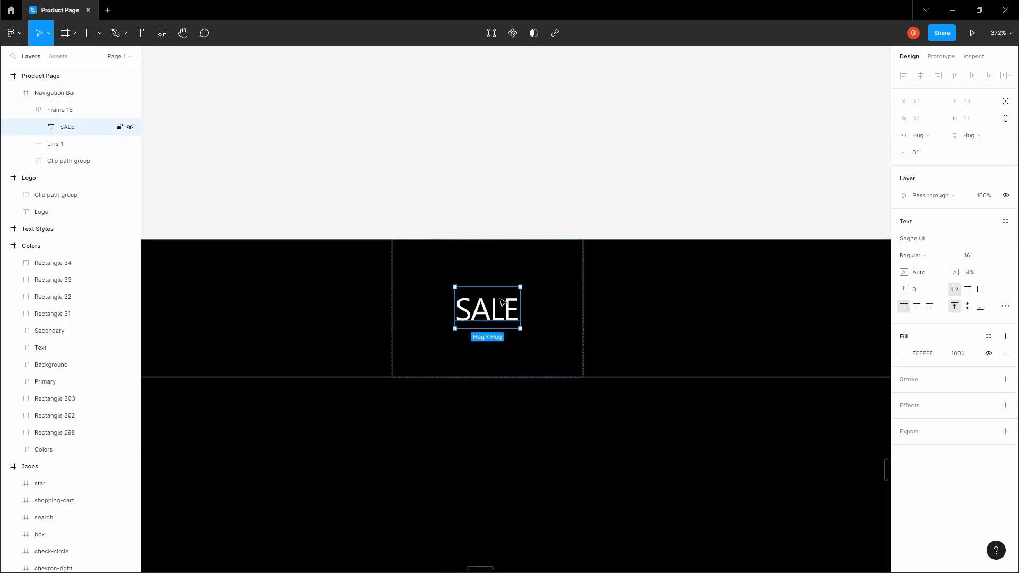
left_click_drag(501, 319, 504, 171)
left_click(610, 164)
key("space")
left_click_drag(595, 162, 600, 248)
left_click_drag(522, 252, 529, 243)
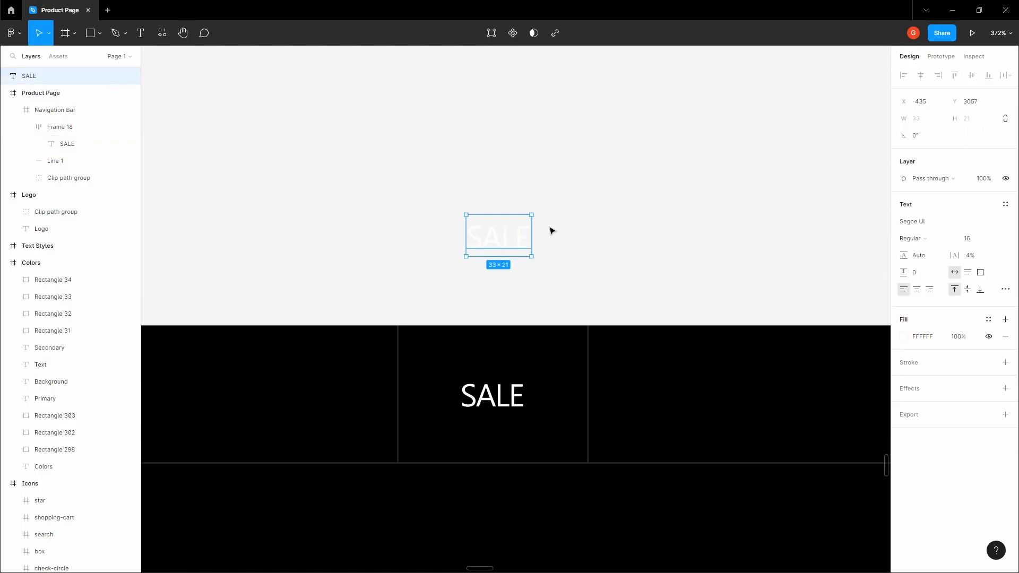
Add a new text reading 50% beside the SALE copy on the canvas
key("space")
scroll(550, 224, "up", 4)
left_click(545, 224)
key("space")
scroll(562, 238, "down", 1)
key("t")
left_click(567, 242)
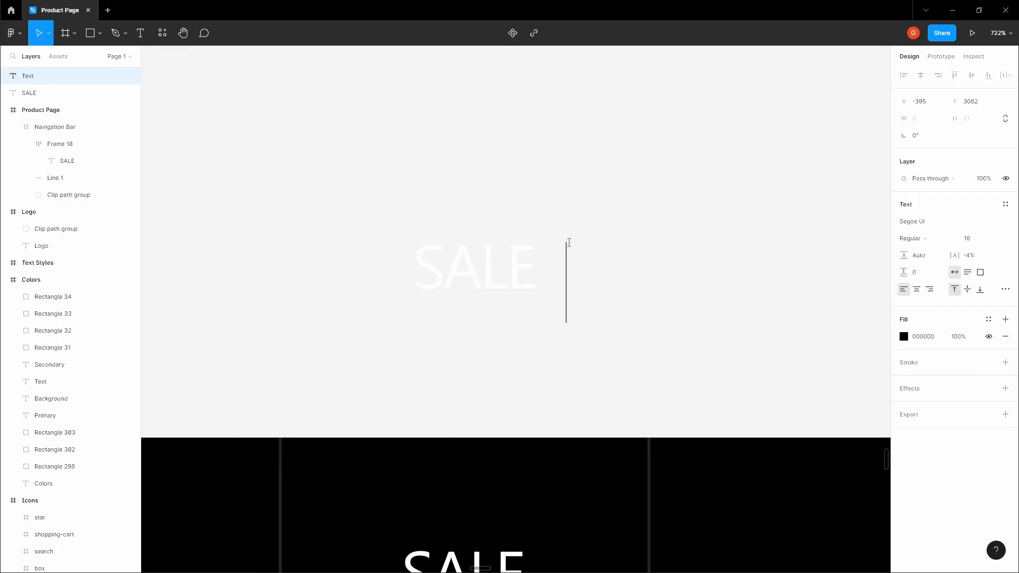
type("50")
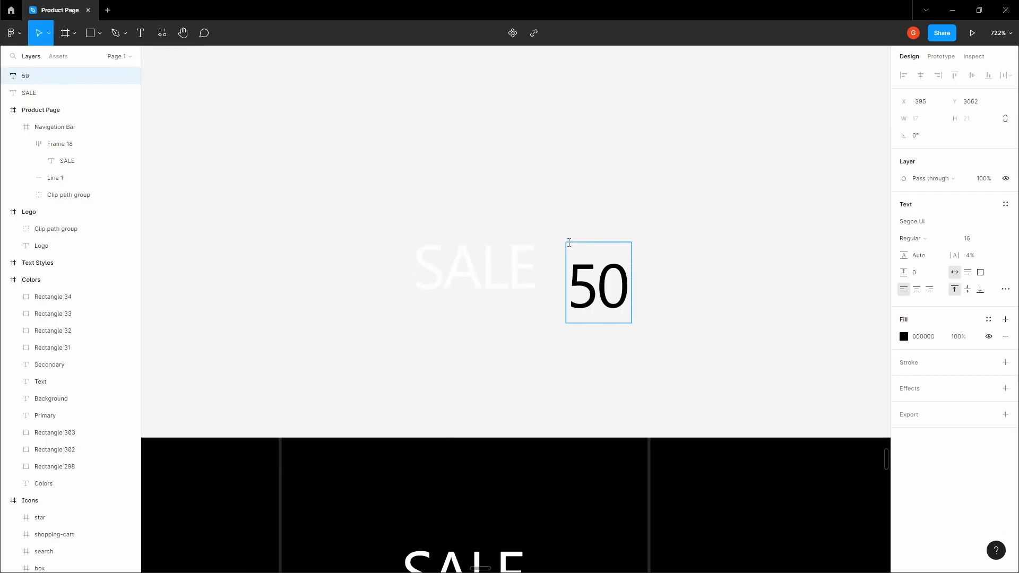
type("%")
left_click(623, 207)
Set the 50% text's font size to 10 and place it like a superscript at the upper end of SALE
left_click(619, 290)
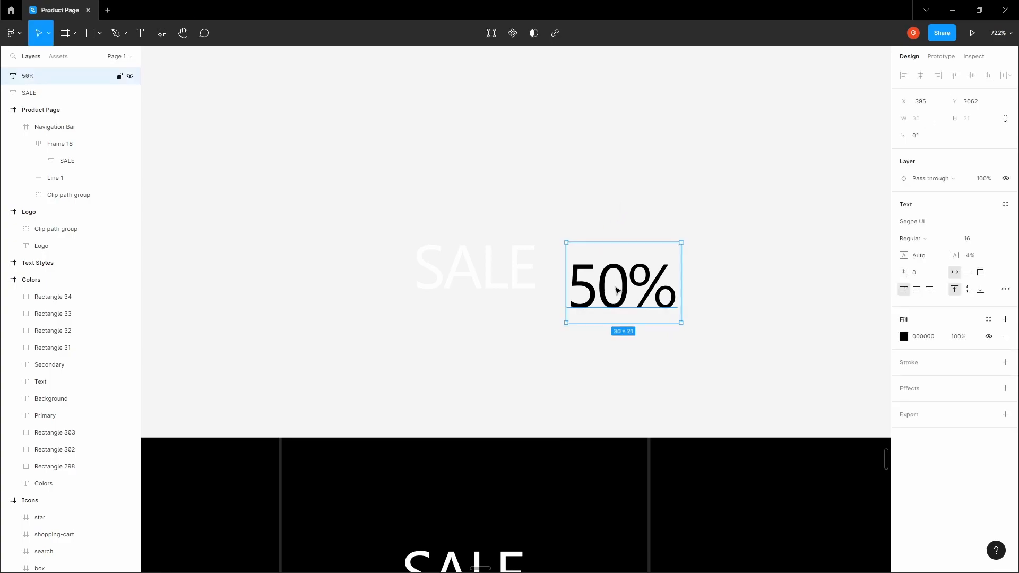
left_click(996, 238)
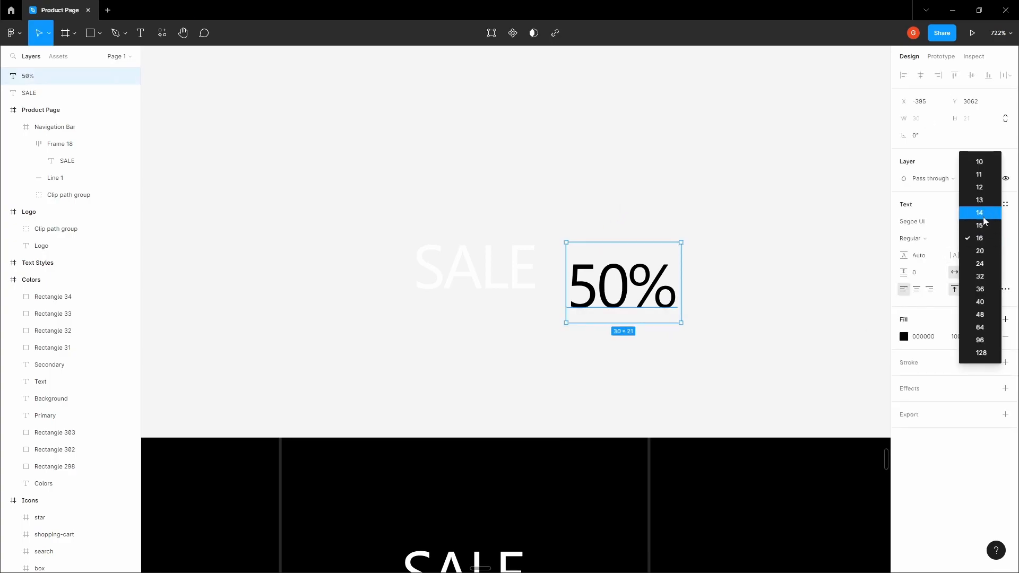
left_click(984, 169)
left_click_drag(603, 263, 573, 247)
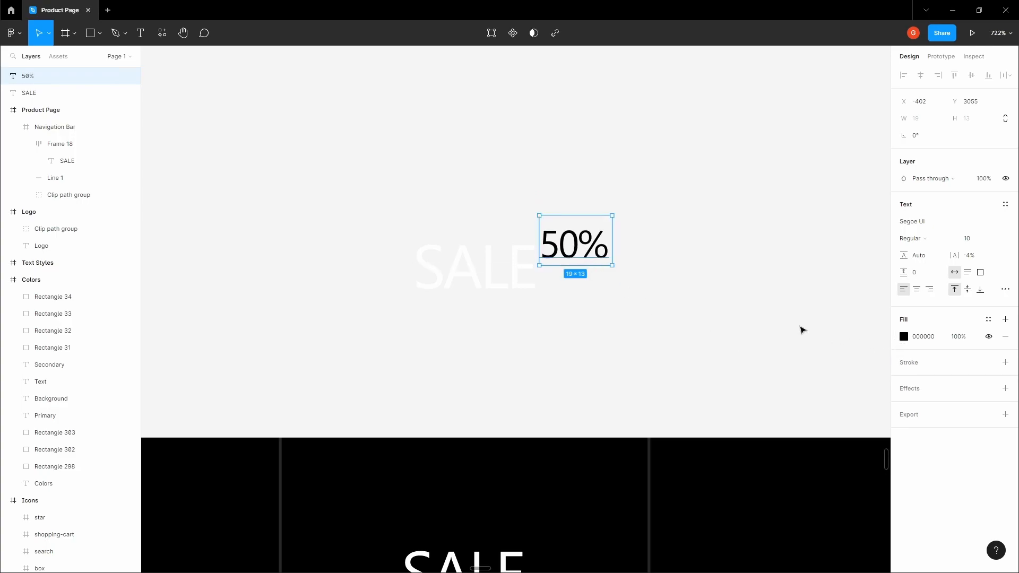
Copy the red FB322C from its color palette swatch and apply it to the 50% text's fill
key("h")
left_click_drag(680, 287, 568, 366)
scroll(609, 294, "down", 7)
scroll(599, 206, "down", 3)
left_click_drag(599, 206, 566, 434)
key("v")
left_click(451, 110)
left_click(925, 307)
left_click(680, 429)
key("h")
left_click_drag(656, 365, 671, 153)
scroll(460, 441, "up", 10)
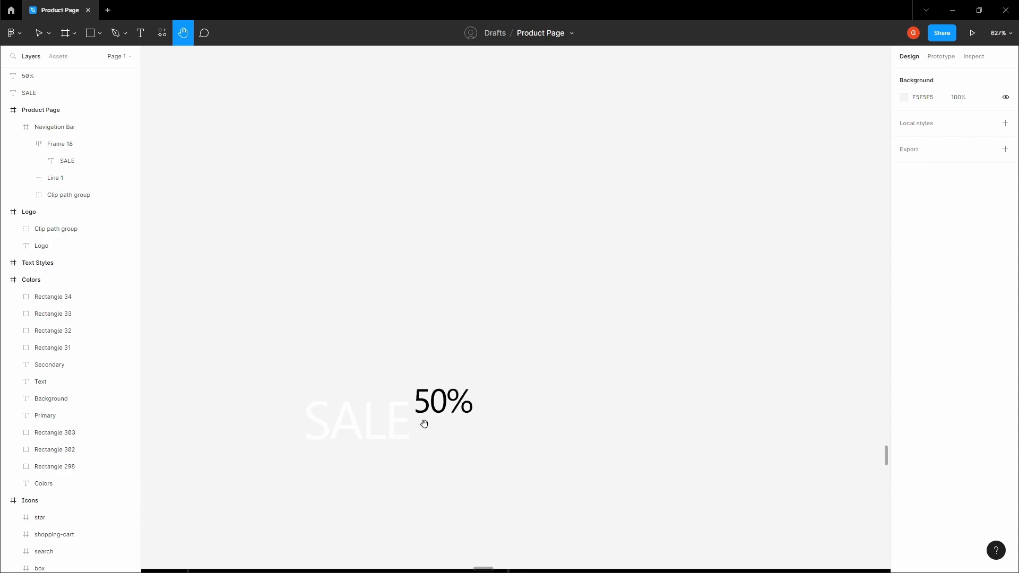
key("v")
left_click(442, 405)
left_click(928, 336)
key("ctrl+v")
left_click(723, 315)
key("h")
left_click_drag(470, 312, 618, 185)
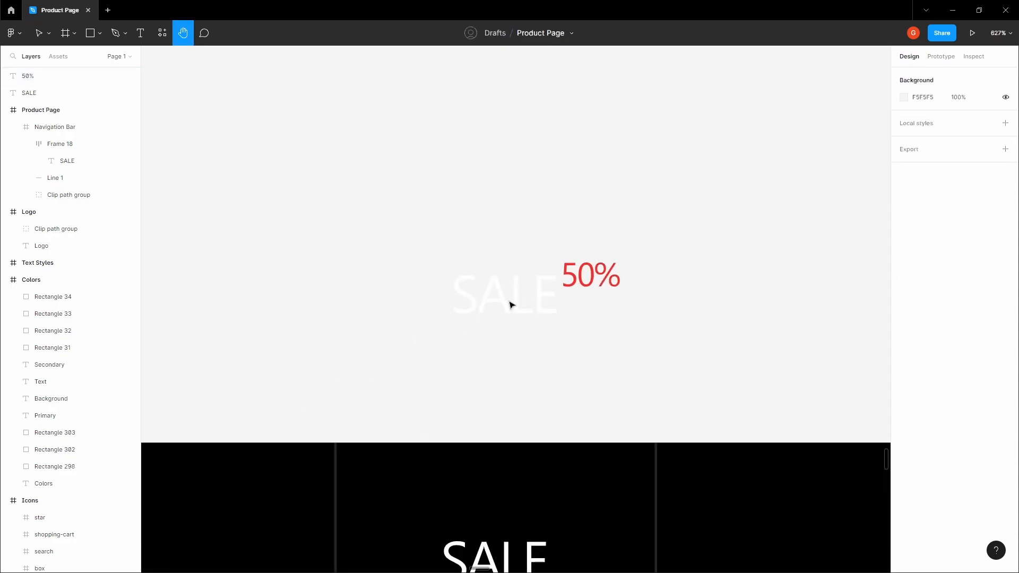
Group the SALE copy with the 50% text on the canvas and copy the group
key("v")
left_click(512, 299)
left_click(570, 281, "shift")
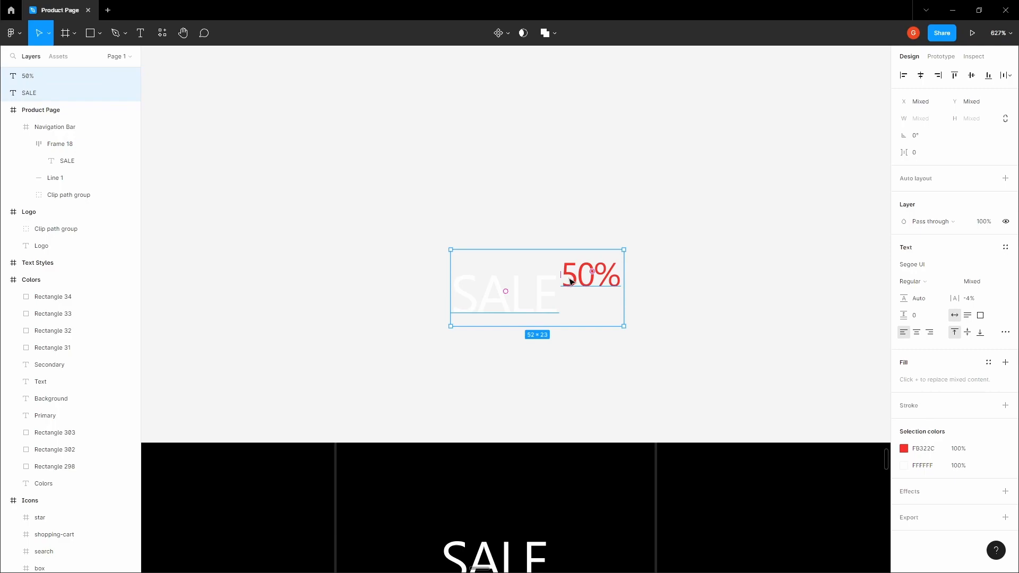
key("ctrl+g")
left_click(537, 197)
scroll(538, 223, "down", 2)
left_click(541, 234)
right_click(538, 231)
left_click(555, 243)
Replace the plain SALE text in the navigation bar frame with the copied SALE 50% group
left_click(530, 159)
scroll(530, 159, "down", 5)
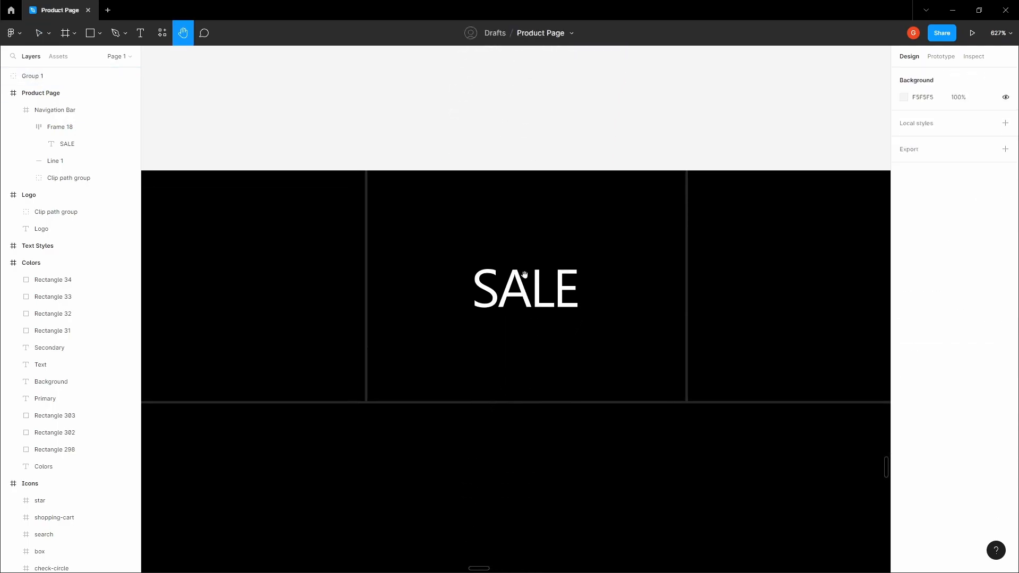
right_click(524, 290)
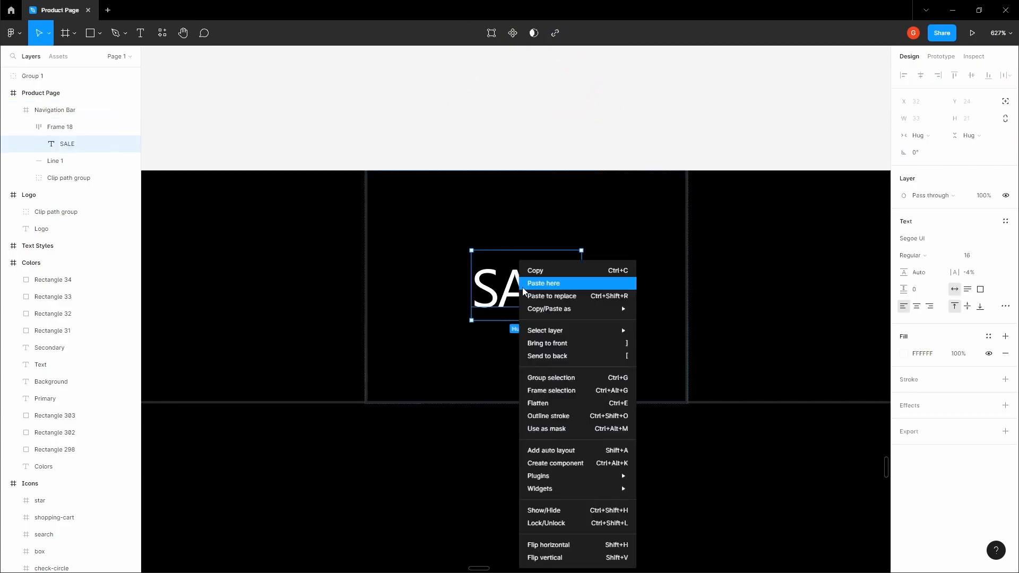
left_click(561, 295)
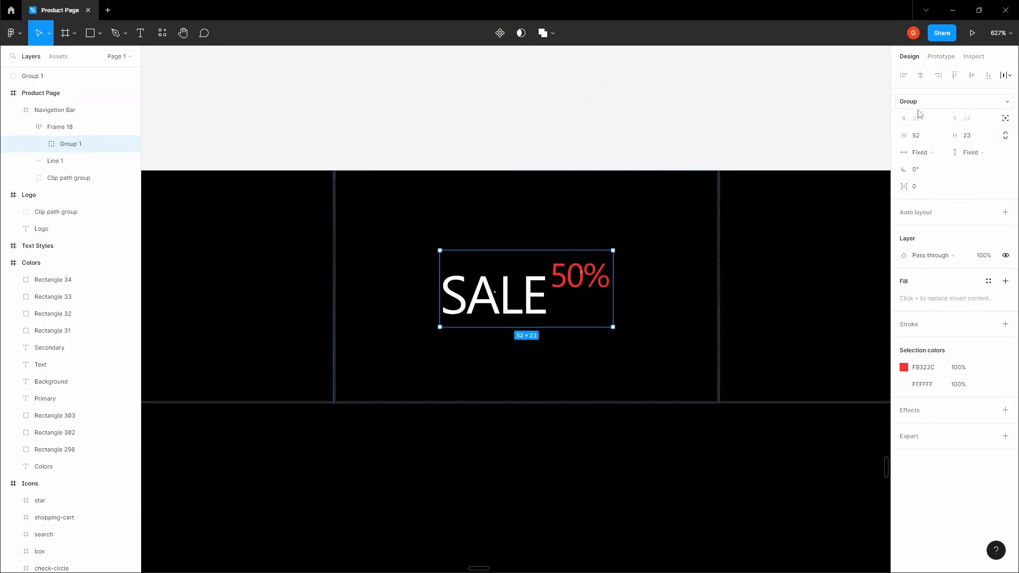
Align the SALE frame's content to the center and center-align its SALE and 50% texts
left_click(656, 240)
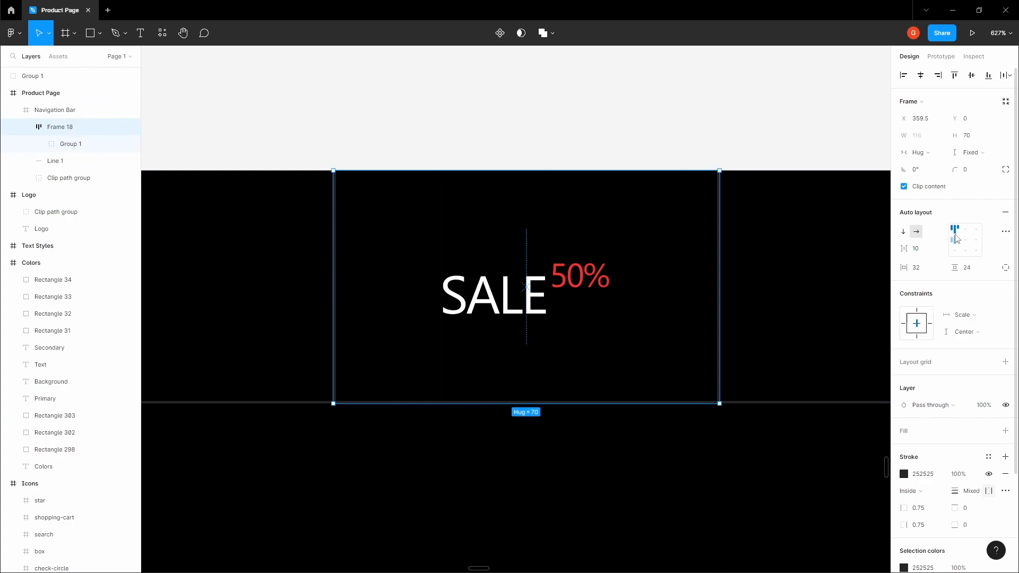
left_click(968, 245)
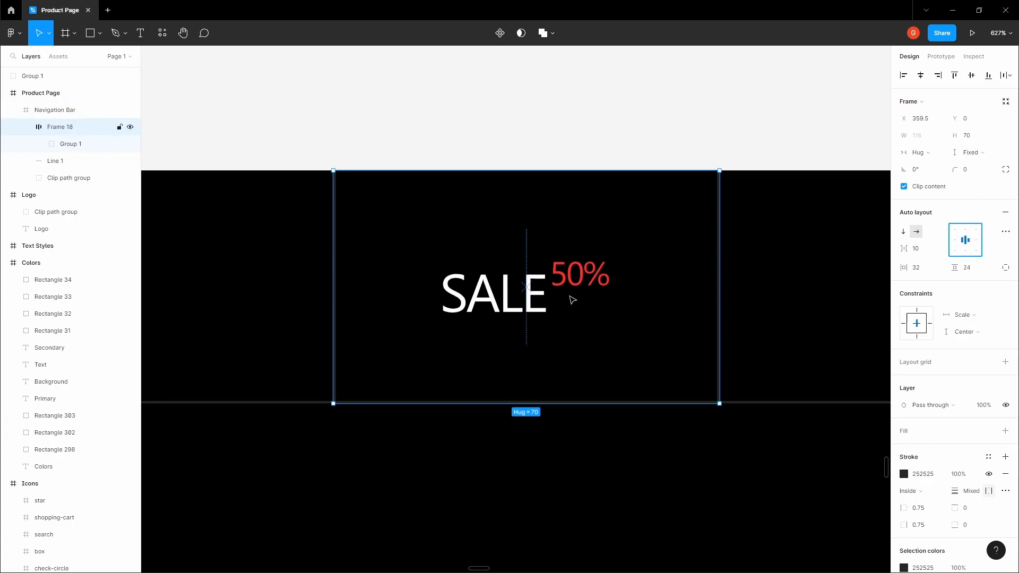
double_click(546, 300)
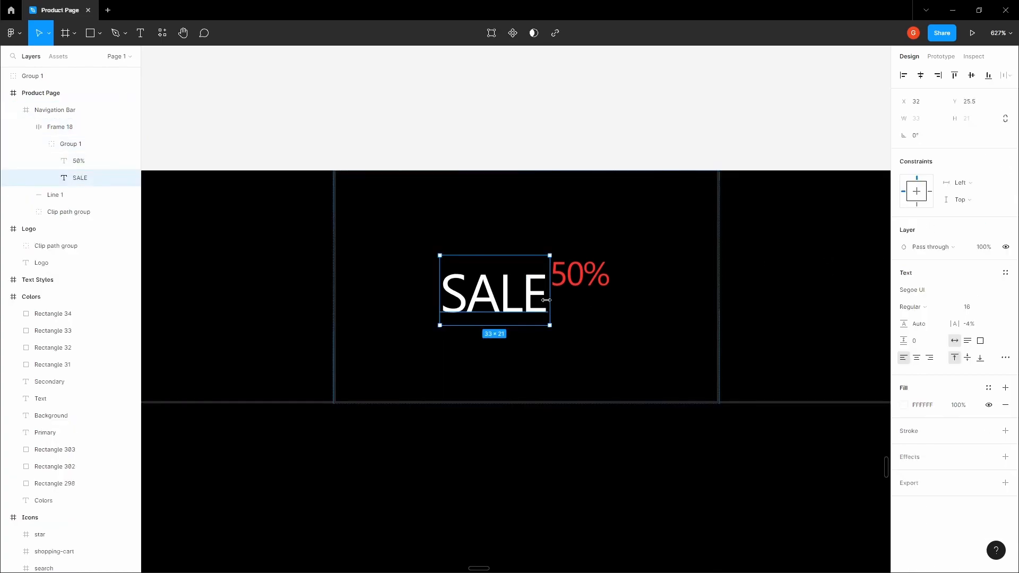
left_click(605, 284)
Delete the spare SALE 50% group from the canvas above the navigation bar
scroll(448, 209, "down", 5, "ctrl")
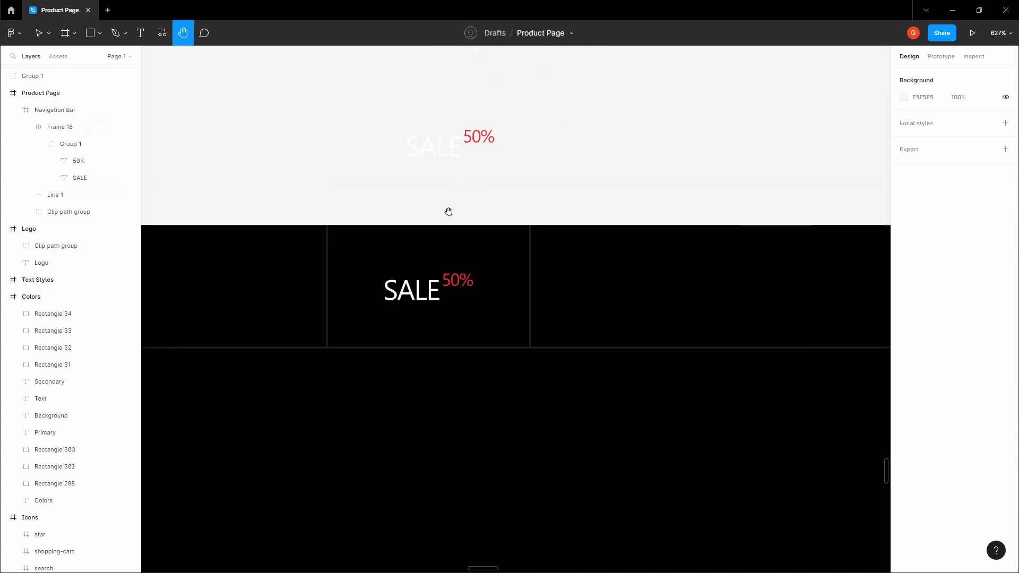
left_click_drag(363, 176, 534, 112)
key("Delete")
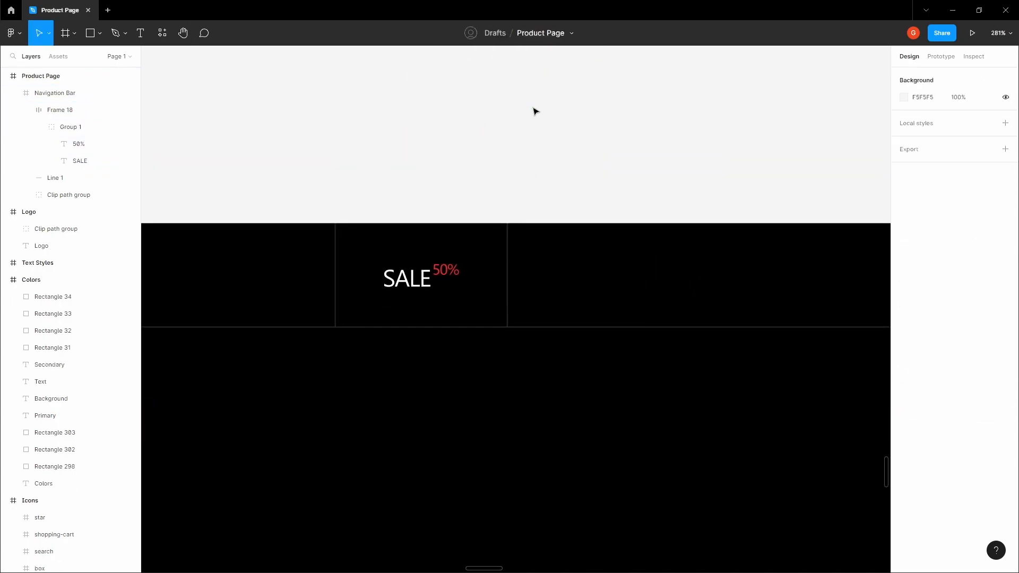
Duplicate the SALE 50% frame to its right in the navigation bar and delete the copy's 50% text
double_click(423, 261)
left_click_drag(401, 262, 600, 266, "alt")
left_click(613, 186)
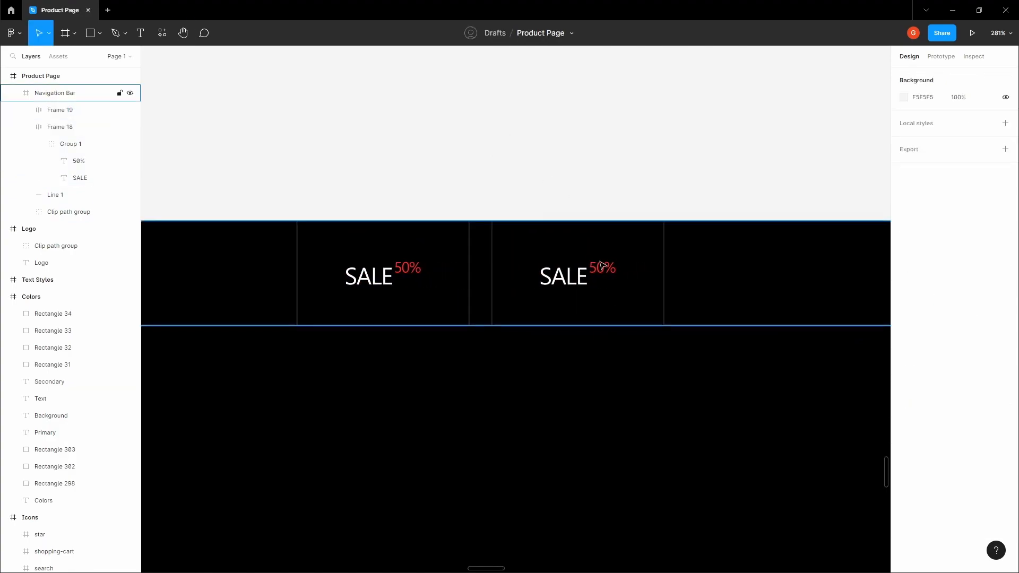
left_click(599, 268, "ctrl")
scroll(601, 269, "up", 5, "ctrl")
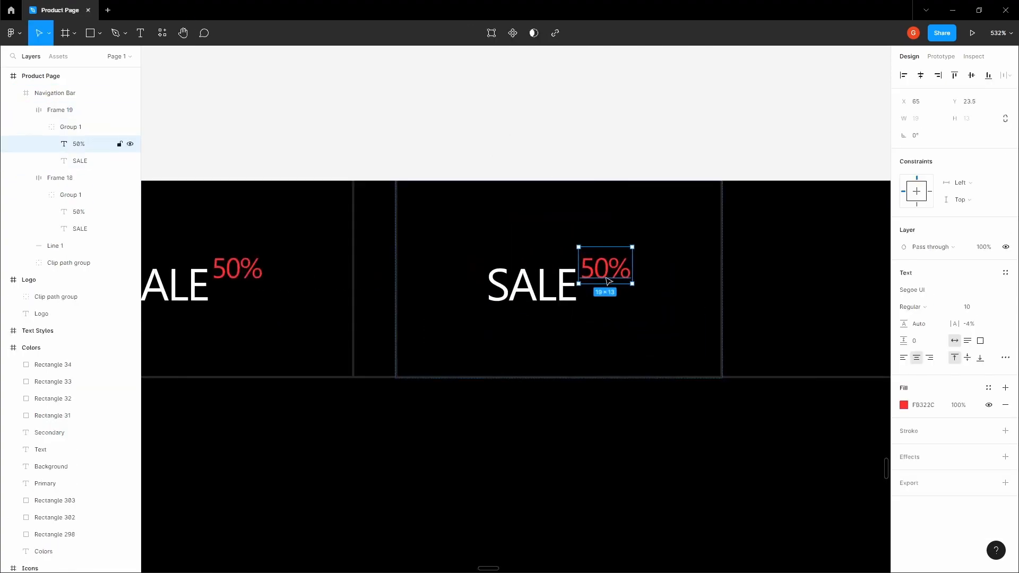
key("Delete")
Move the copied SALE frame closer to the first one at X 478 and set its left stroke width to 0
left_click(557, 294)
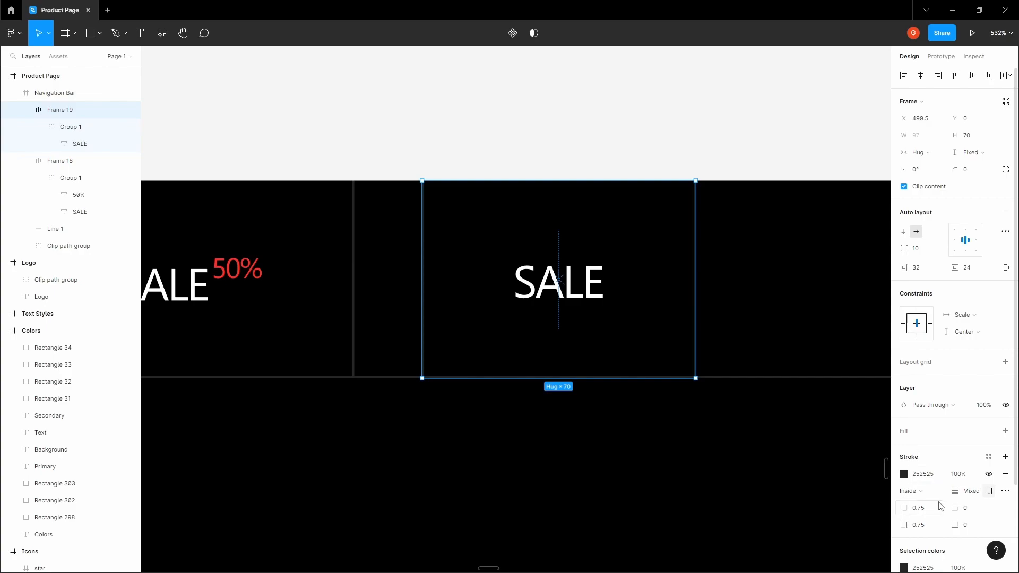
left_click_drag(515, 257, 445, 241)
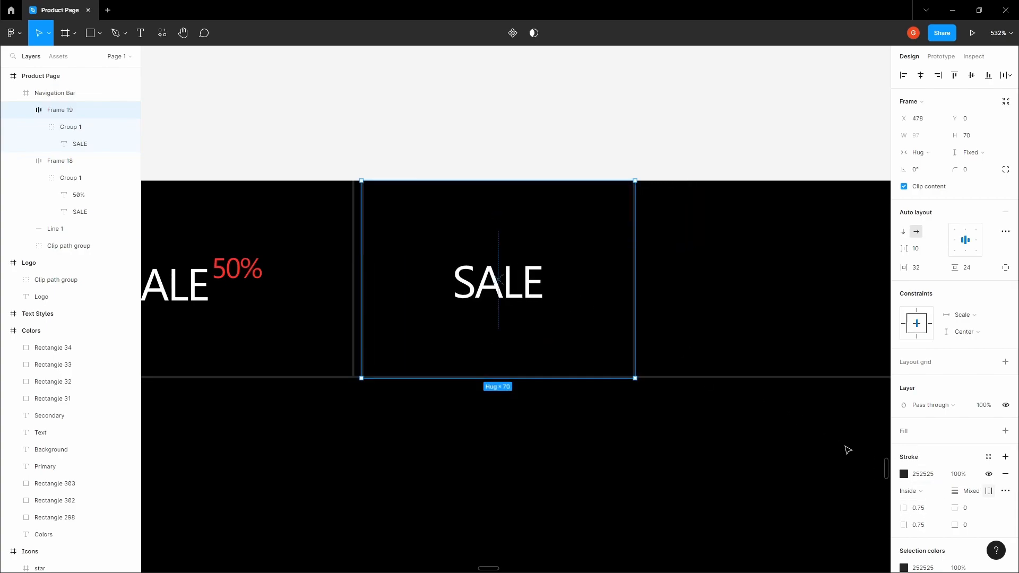
left_click(924, 512)
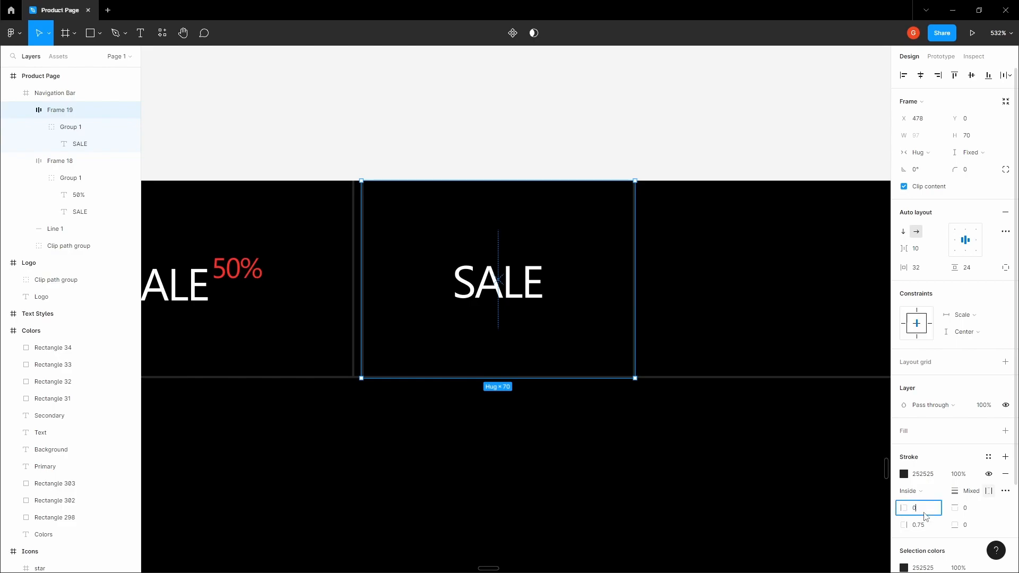
left_click(538, 139)
Move the copied SALE frame flush against the SALE 50% frame at X 475
double_click(529, 268)
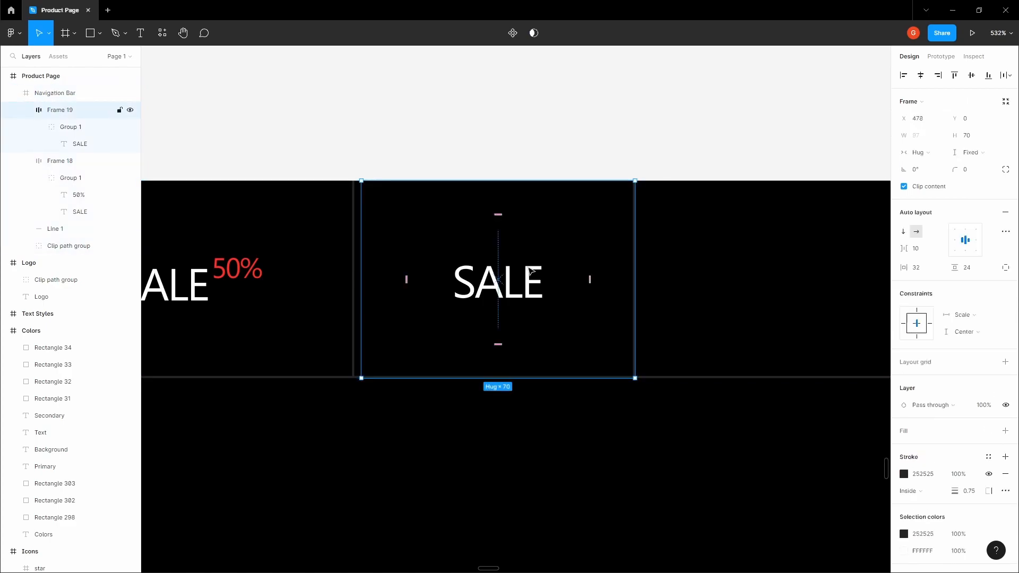
left_click_drag(527, 268, 520, 269)
left_click(310, 87)
left_click_drag(196, 251, 433, 292)
double_click(416, 314)
left_click(553, 200)
left_click_drag(605, 173, 481, 135)
Change the text in the copied SALE frame to Categories
double_click(611, 282)
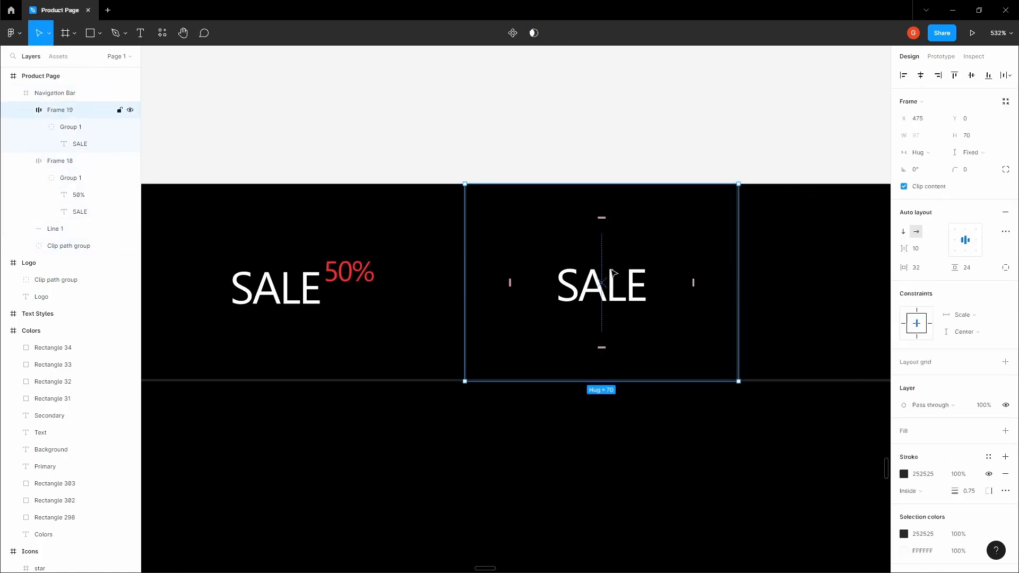
key("space")
left_click_drag(602, 154, 472, 144)
scroll(478, 146, "down", 1)
scroll(459, 204, "up", 1)
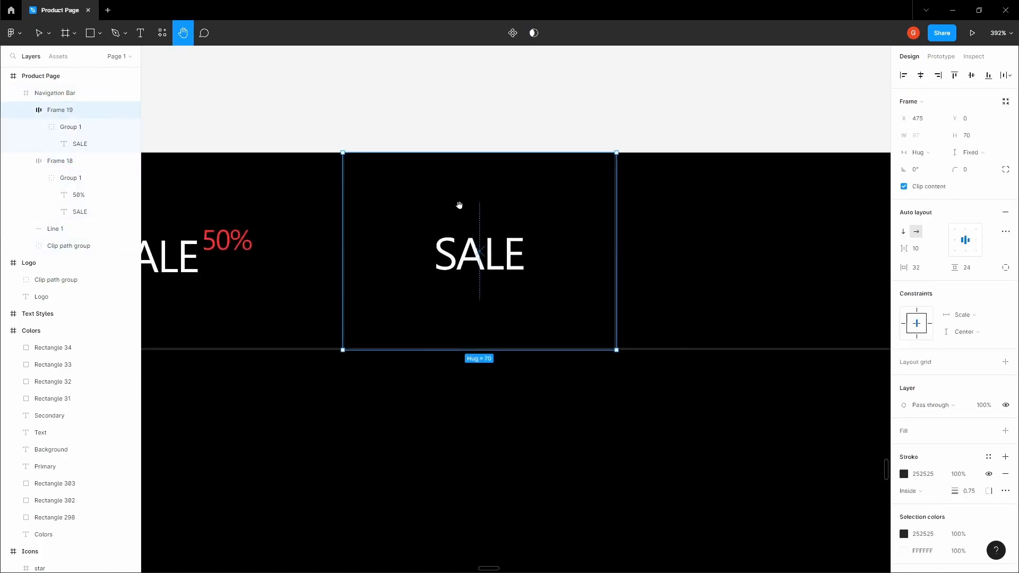
left_click(482, 109)
key("space")
left_click_drag(483, 110, 452, 127)
scroll(453, 128, "down", 1)
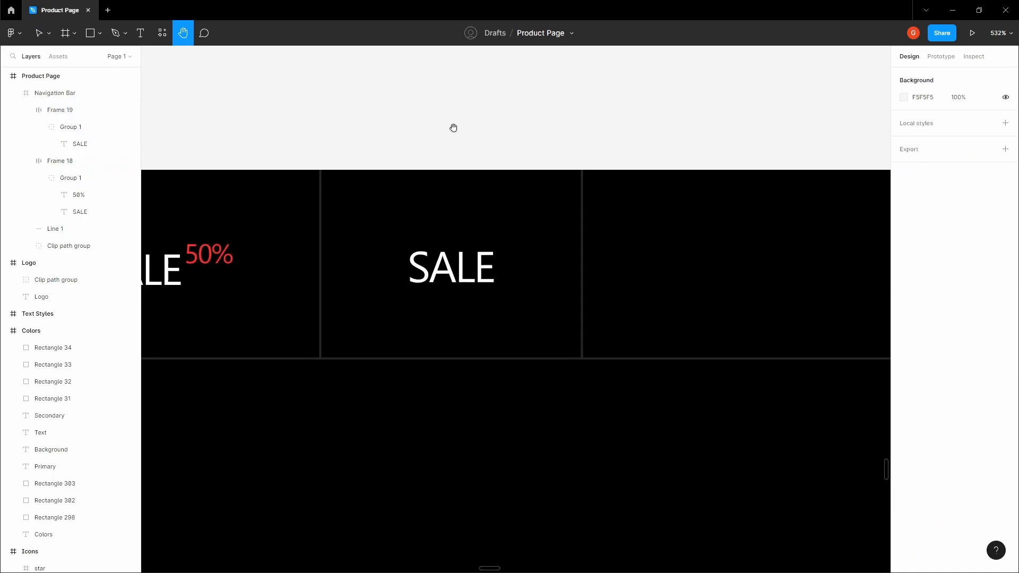
double_click(454, 259, "ctrl")
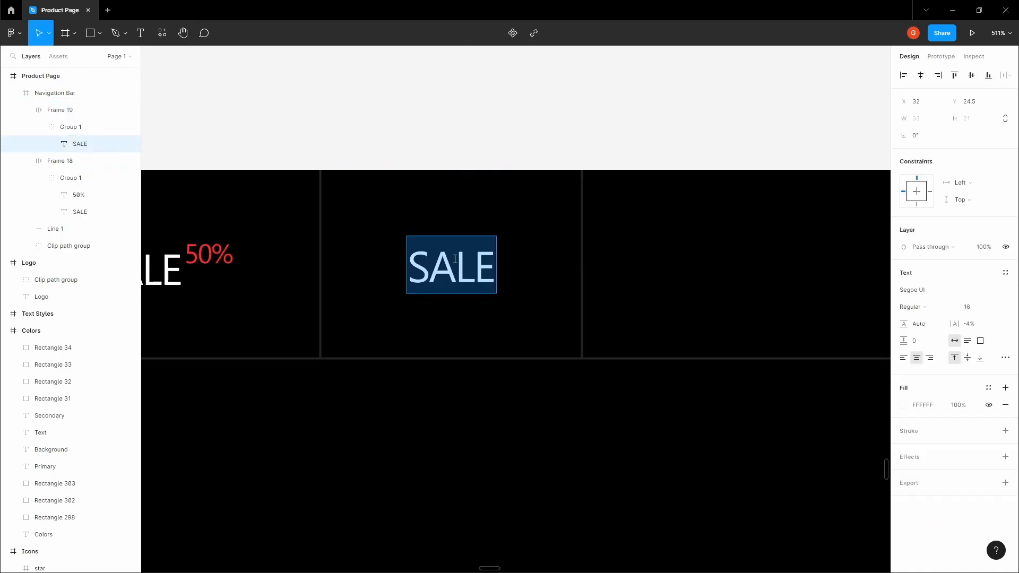
type("Categories")
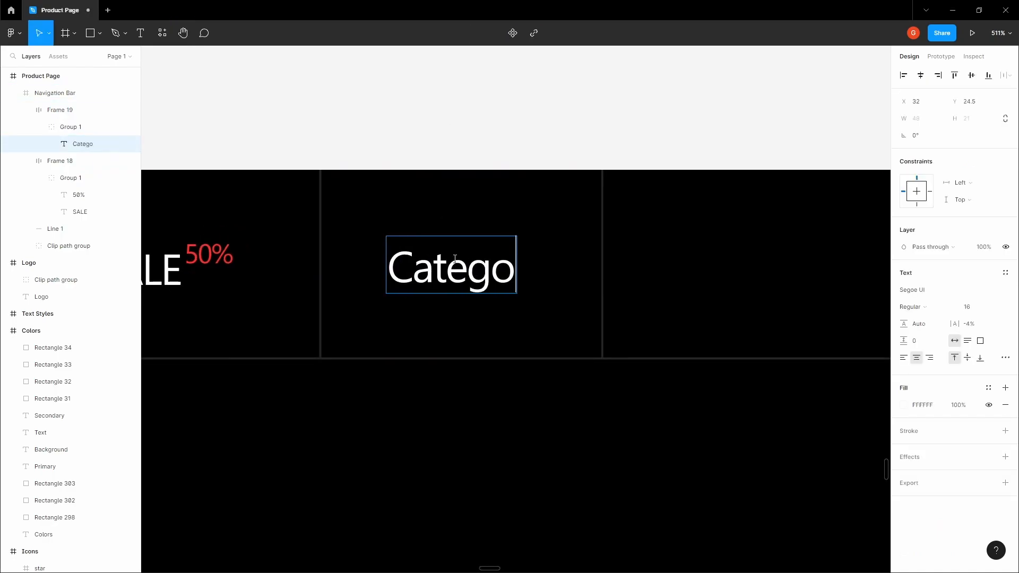
left_click(475, 155)
Duplicate the Categories frame directly to its right and change the copy's text to Collabs
double_click(460, 247)
left_click_drag(430, 247, 480, 246)
key("space")
left_click_drag(455, 184, 324, 193)
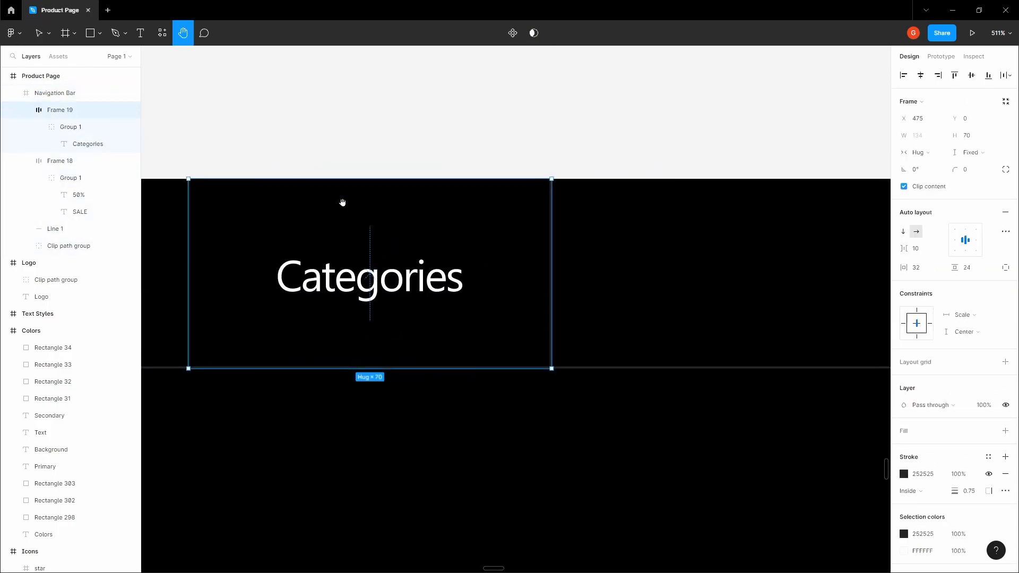
scroll(361, 212, "down", 3)
left_click(370, 248)
left_click(445, 123)
double_click(375, 236)
left_click_drag(371, 239, 581, 236)
double_click(570, 248)
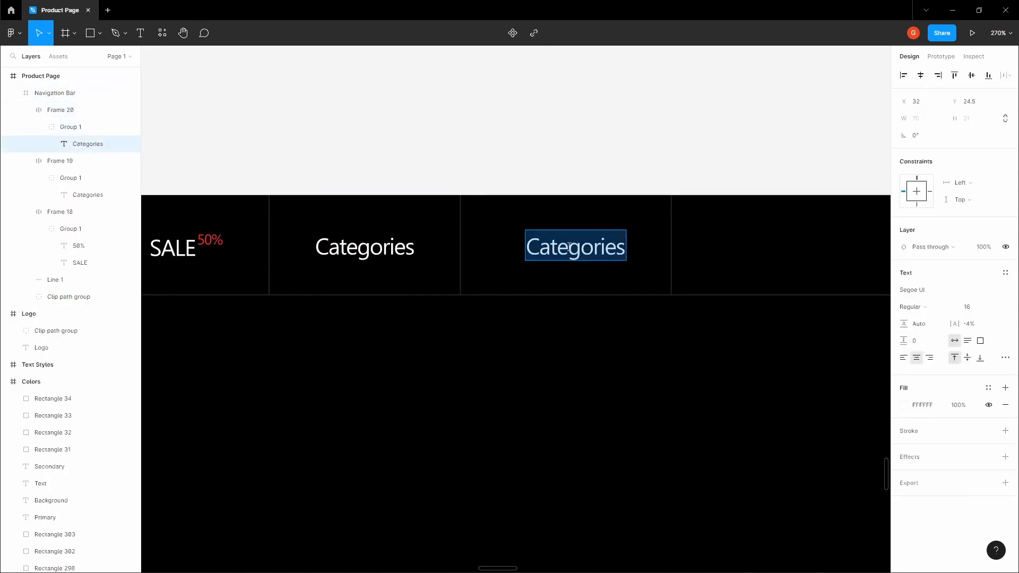
type("Collabs")
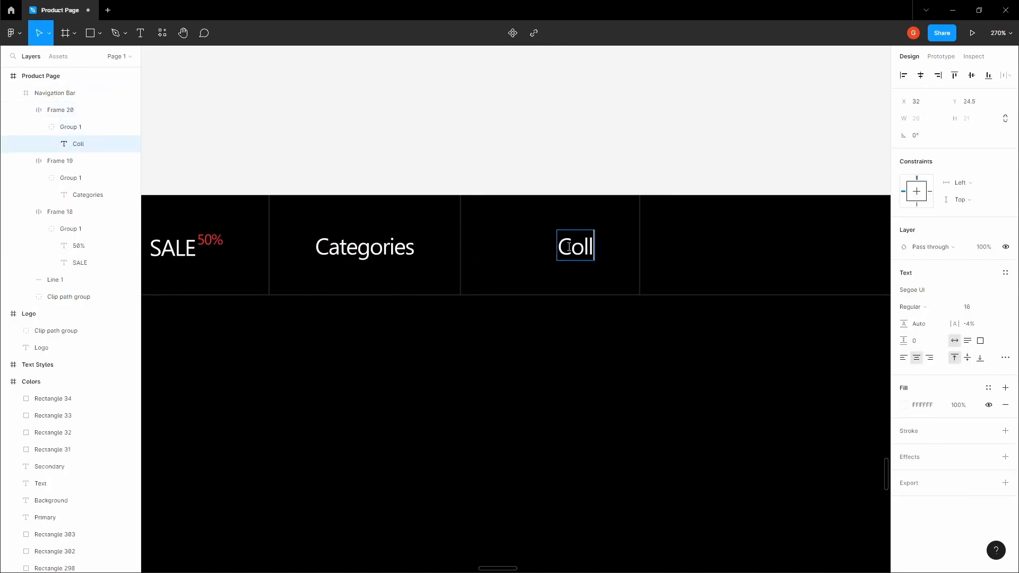
Finish the Collabs label and move its frame flush against the Categories frame at X 609
key("Escape")
key("Escape")
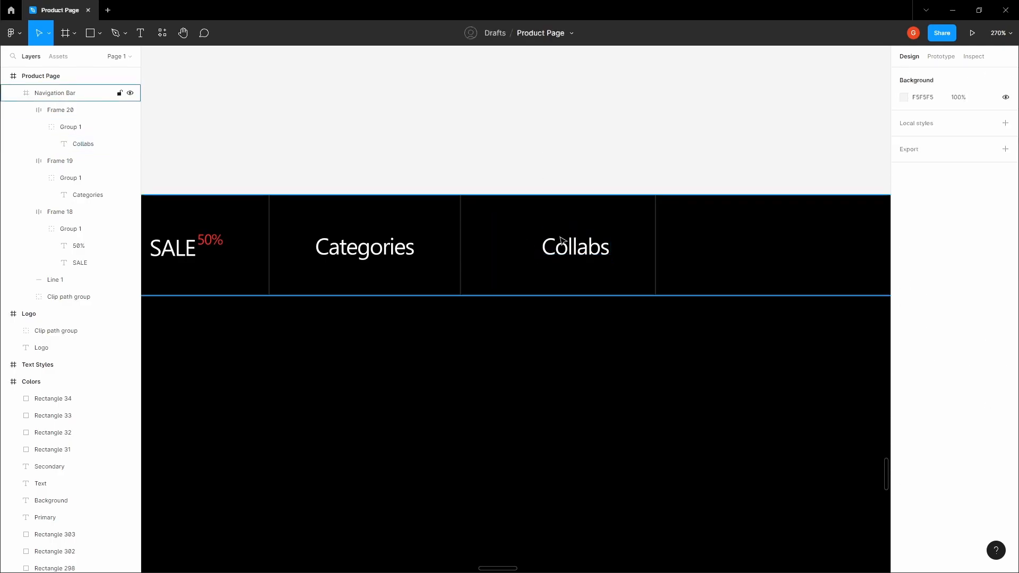
double_click(564, 240)
left_click_drag(568, 240, 534, 242)
Duplicate the Collabs frame to its right and change the copy's text to Special Editions
key("space")
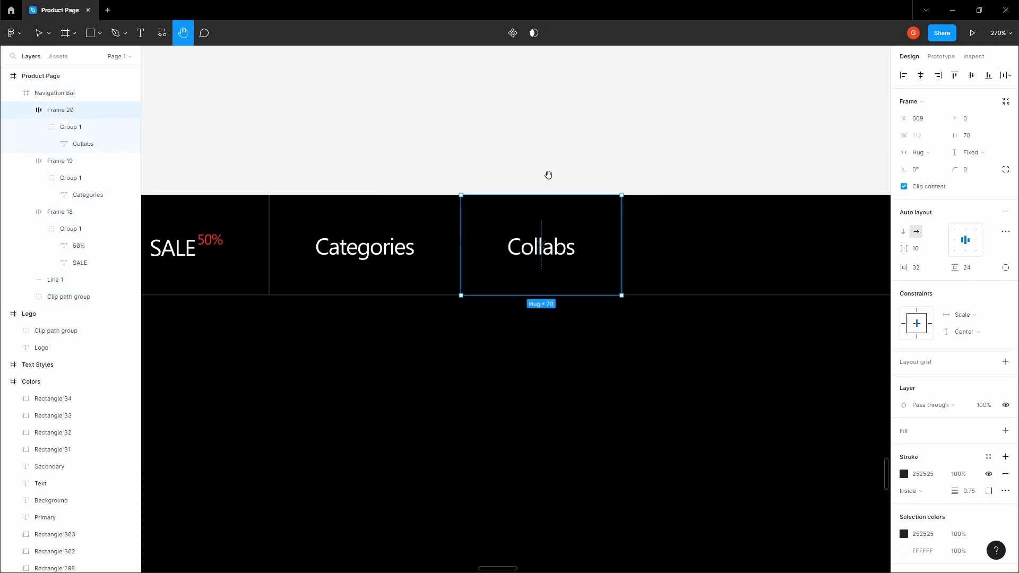
left_click_drag(550, 177, 469, 175)
left_click_drag(461, 212, 684, 244)
double_click(675, 245)
double_click(676, 246)
type("Special Edition")
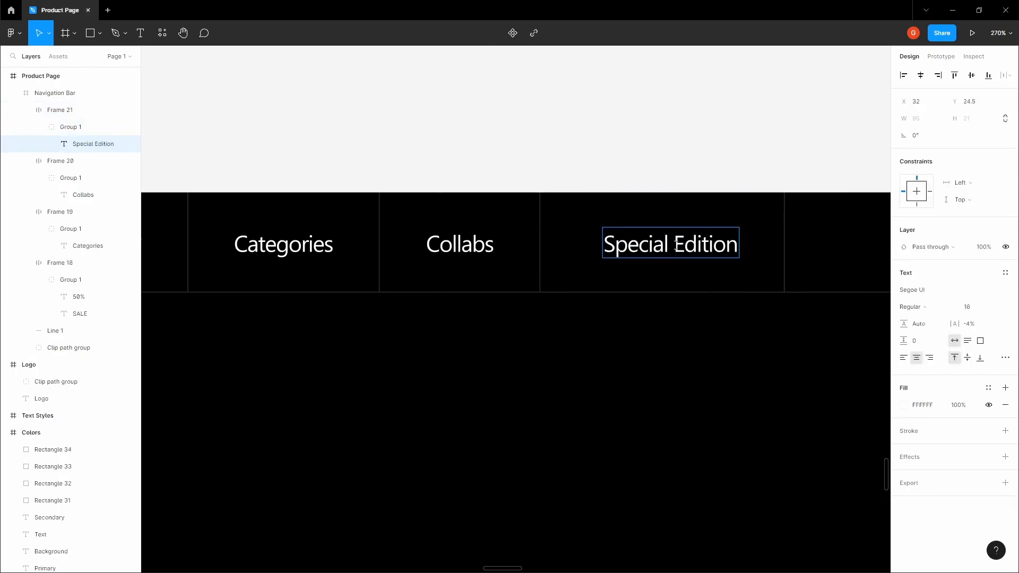
type("s")
left_click(737, 141)
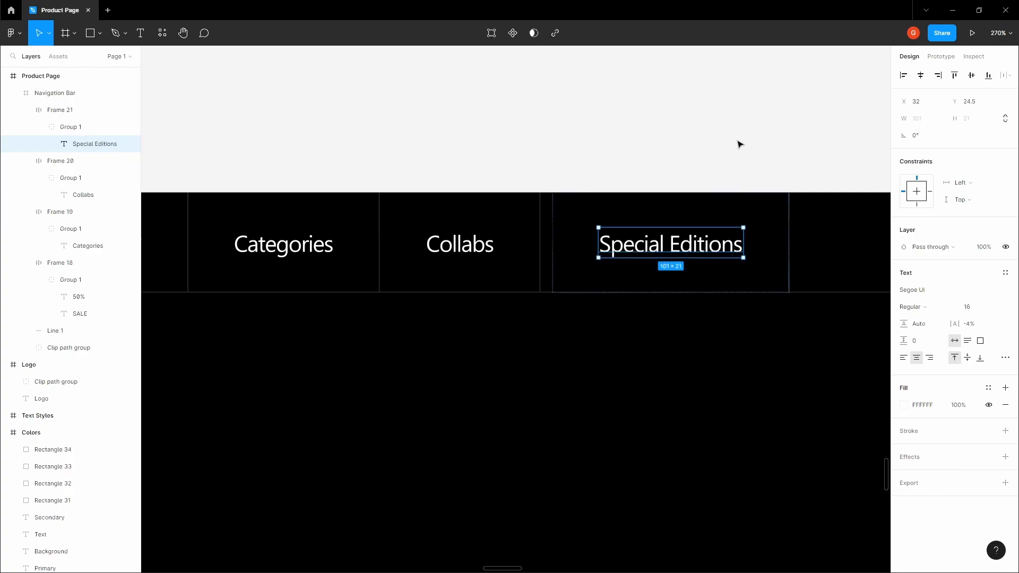
Move the Special Editions frame flush against the Collabs frame
left_click(737, 142)
double_click(676, 242)
left_click_drag(676, 242, 661, 242)
left_click(584, 134)
Distribute the SALE, Categories, Collabs and Special Editions frames evenly in a horizontal row with 0 spacing
scroll(581, 146, "down", 7)
left_click_drag(577, 159, 446, 228)
scroll(599, 267, "up", 2)
double_click(276, 241)
left_click(351, 242, "shift")
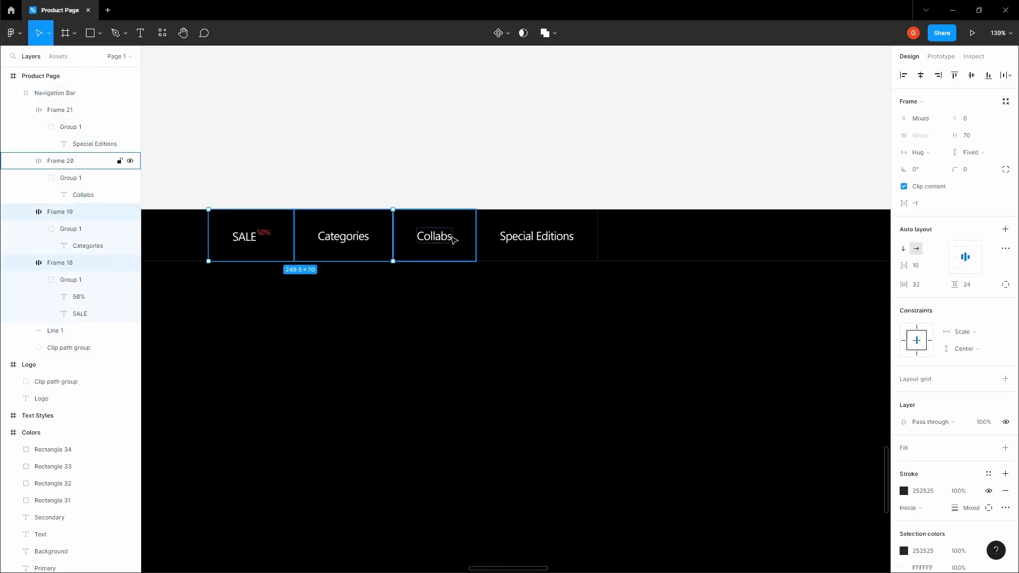
left_click(453, 239, "shift")
left_click(536, 238, "shift")
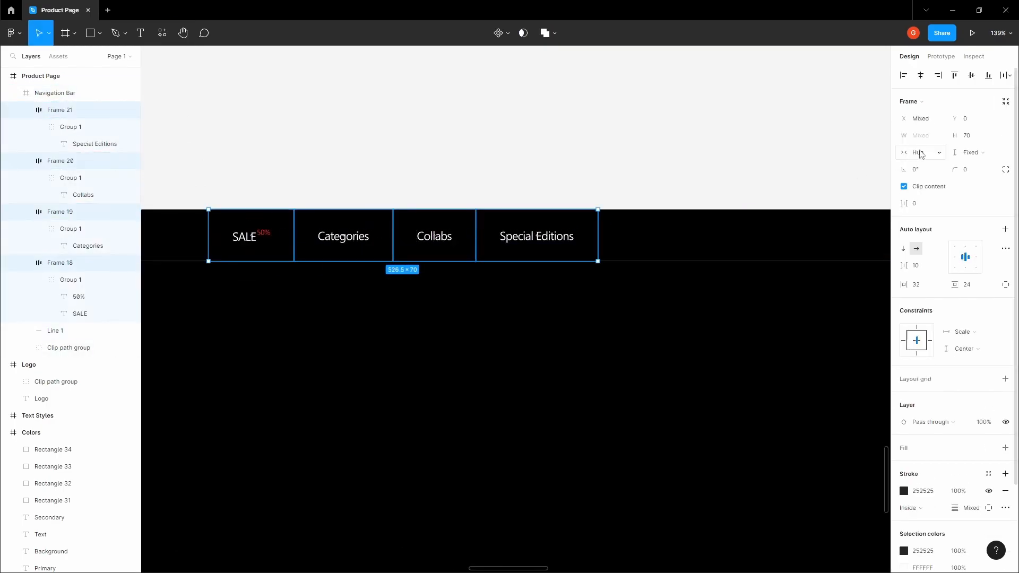
left_click(1006, 77)
left_click(928, 126)
left_click(929, 209)
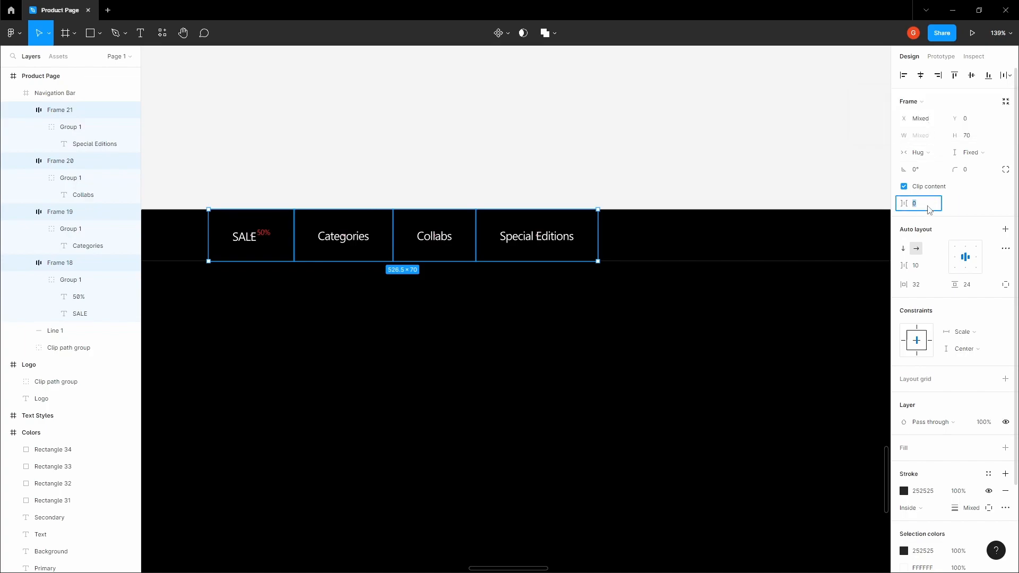
left_click(536, 134)
Group the four menu frames and center the group horizontally in the navigation bar
left_click(252, 235)
left_click(343, 235, "shift")
left_click(431, 234, "shift")
left_click(517, 232, "shift")
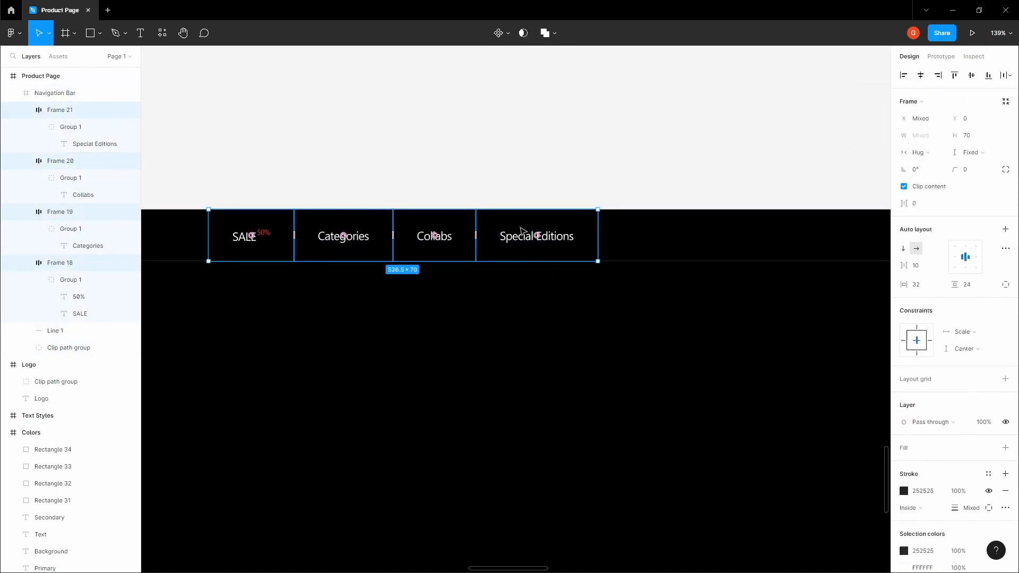
key("ctrl+g")
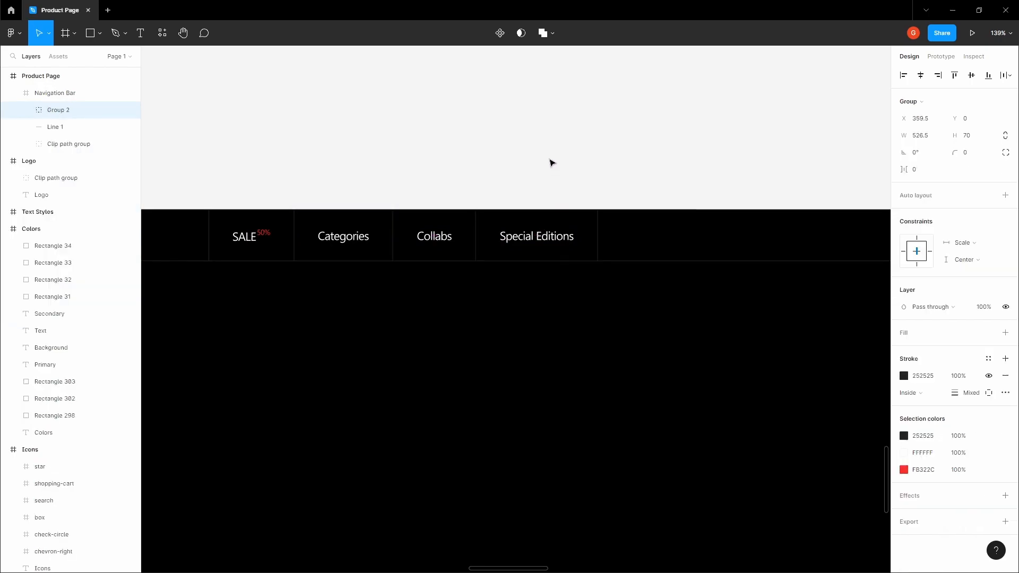
left_click(920, 75)
left_click(691, 125)
Show the layout grids on the Product Page frame
left_click_drag(690, 125, 687, 128)
scroll(600, 150, "down", 3)
mouse_move(602, 148)
left_mouse_down()
mouse_move(619, 151)
mouse_move(601, 149)
left_mouse_up()
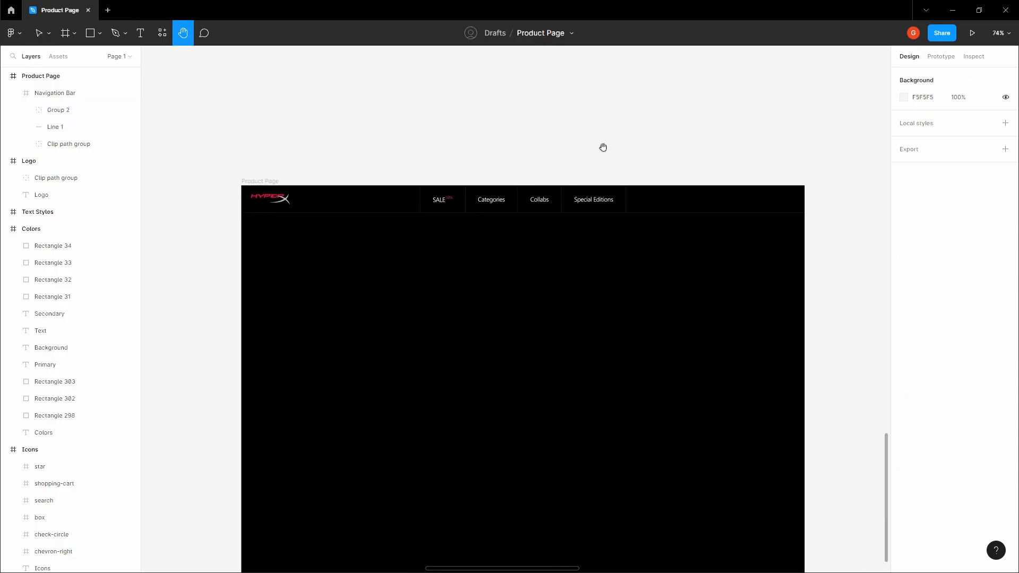
key("v")
key("ctrl+shift+4")
Copy the search and shopping-cart icons from the Icons frame
key("h")
scroll(583, 175, "down", 5)
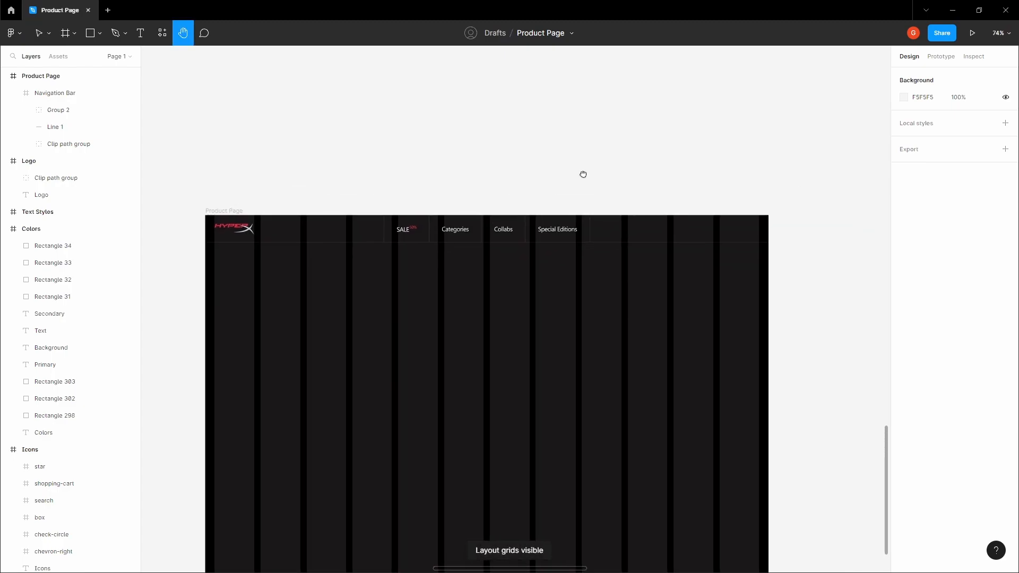
scroll(531, 266, "down", 3)
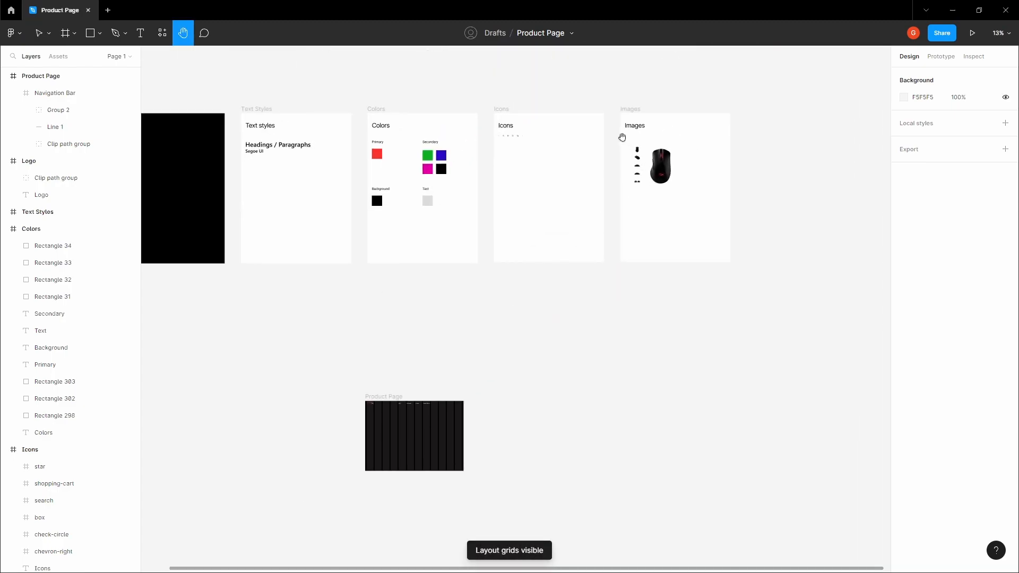
scroll(533, 137, "up", 5)
scroll(557, 214, "up", 8)
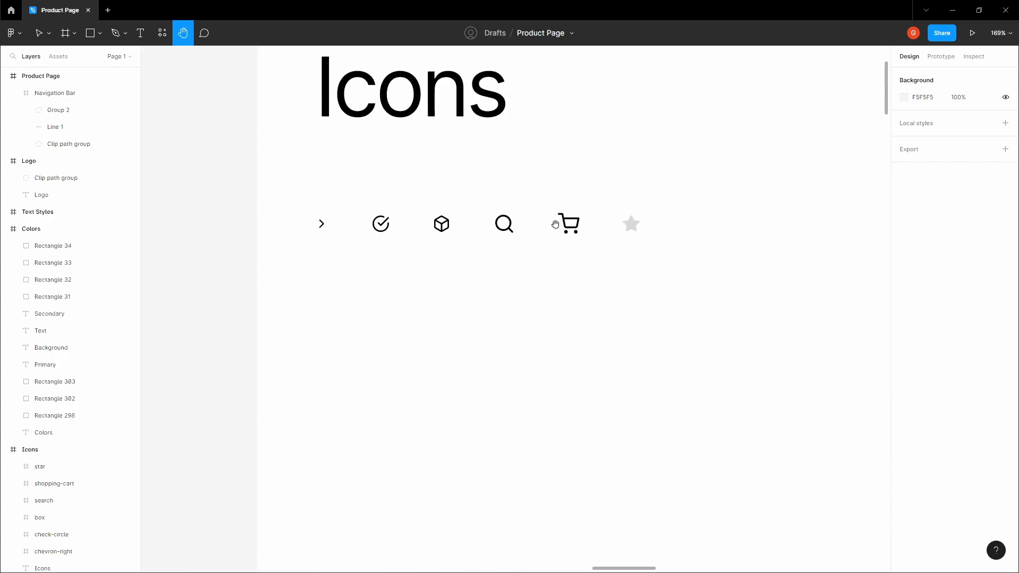
key("v")
left_click(505, 223)
left_click(579, 227, "shift")
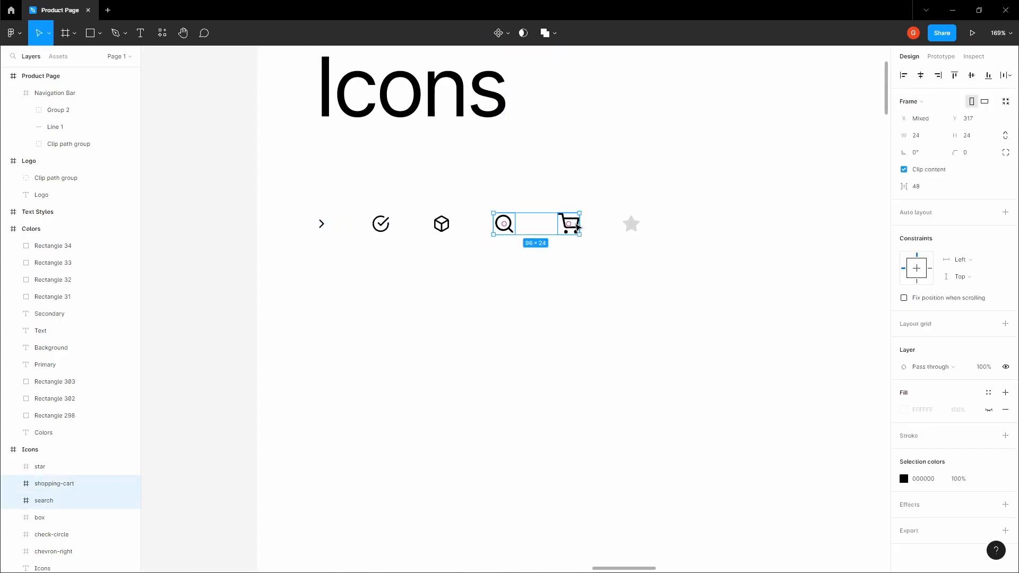
Paste the copied search and shopping-cart icons into the Navigation Bar, right of Special Editions at Y 18
scroll(576, 226, "down", 12)
key("h")
left_click_drag(516, 414, 534, 234)
scroll(531, 249, "up", 5)
left_click_drag(543, 308, 569, 244)
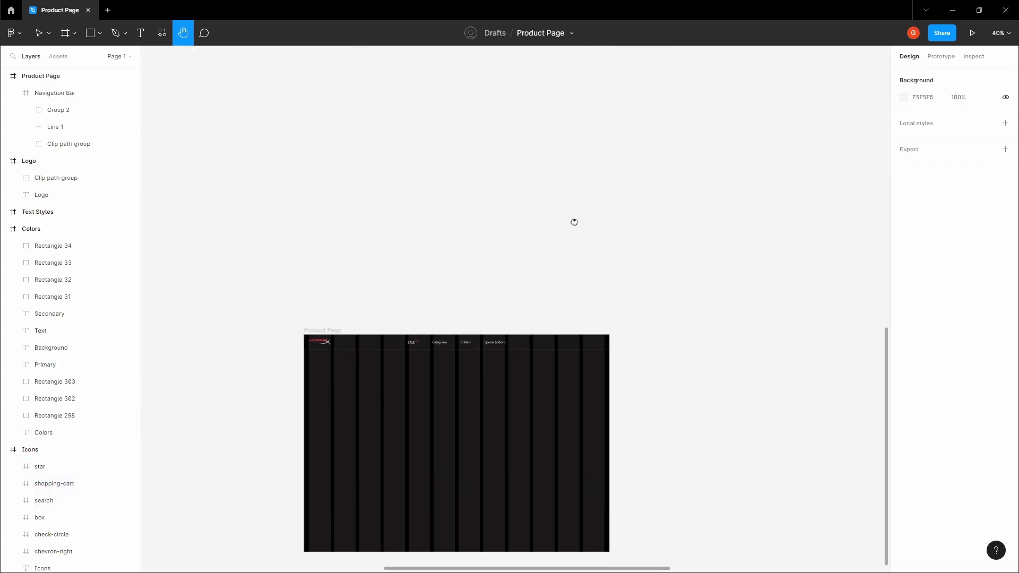
scroll(569, 244, "up", 8)
key("v")
left_click(596, 209)
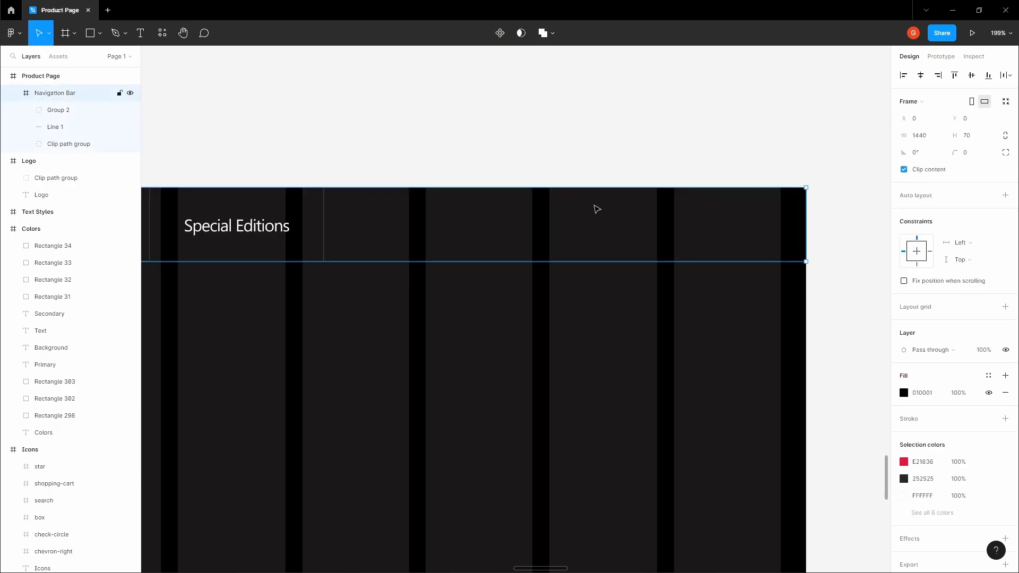
key("ctrl+v")
left_click_drag(553, 318, 582, 227)
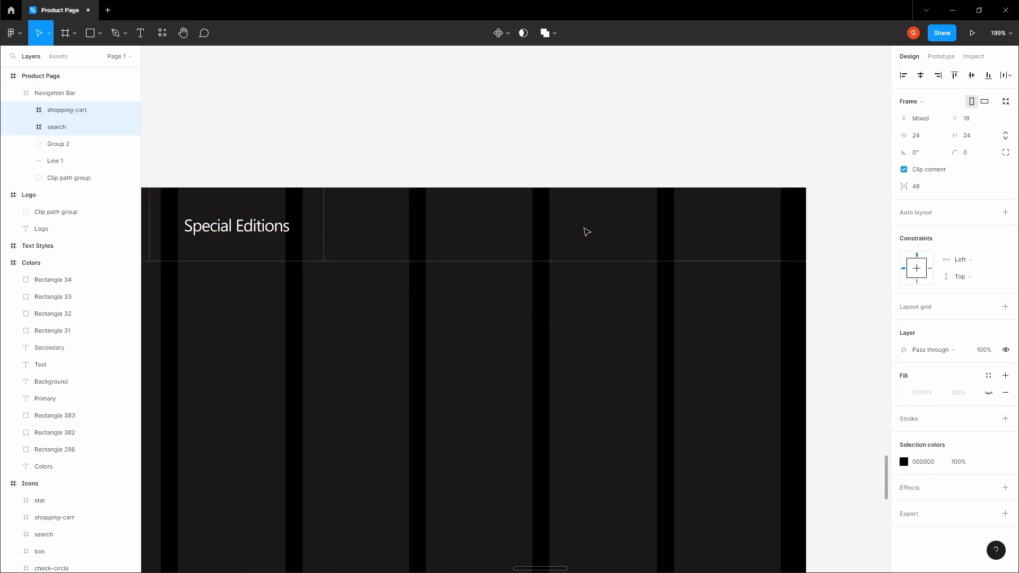
Change the color of the pasted search and cart icons to white, FFFFFF
left_click(904, 463)
left_click_drag(852, 397, 700, 248)
left_click(649, 159)
Move the shopping-cart icon to the right edge of the last grid column at X 1392 and center it vertically in the navigation bar
key("space")
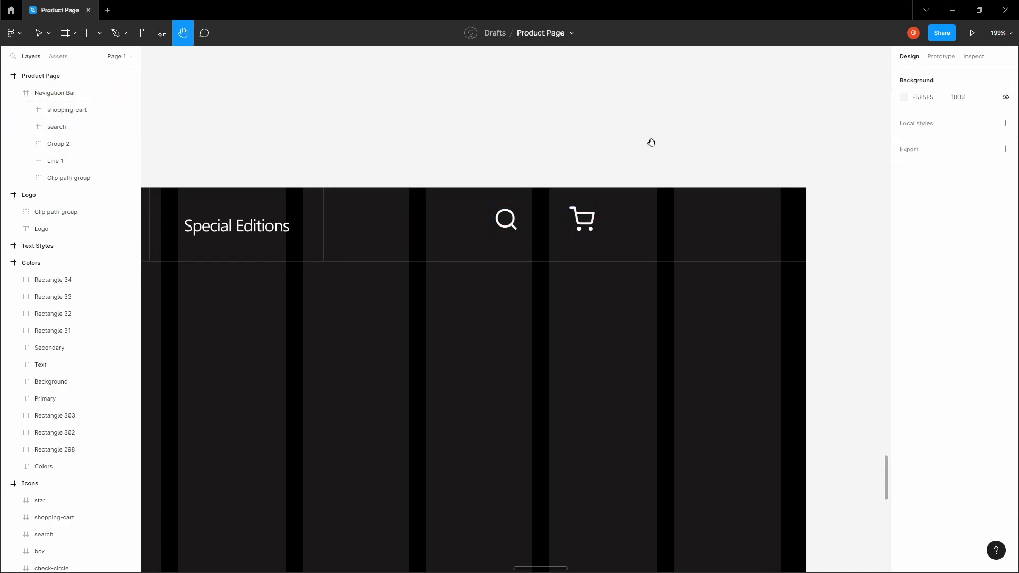
left_click(590, 222)
left_click_drag(590, 222, 776, 230)
scroll(782, 215, "up", 5)
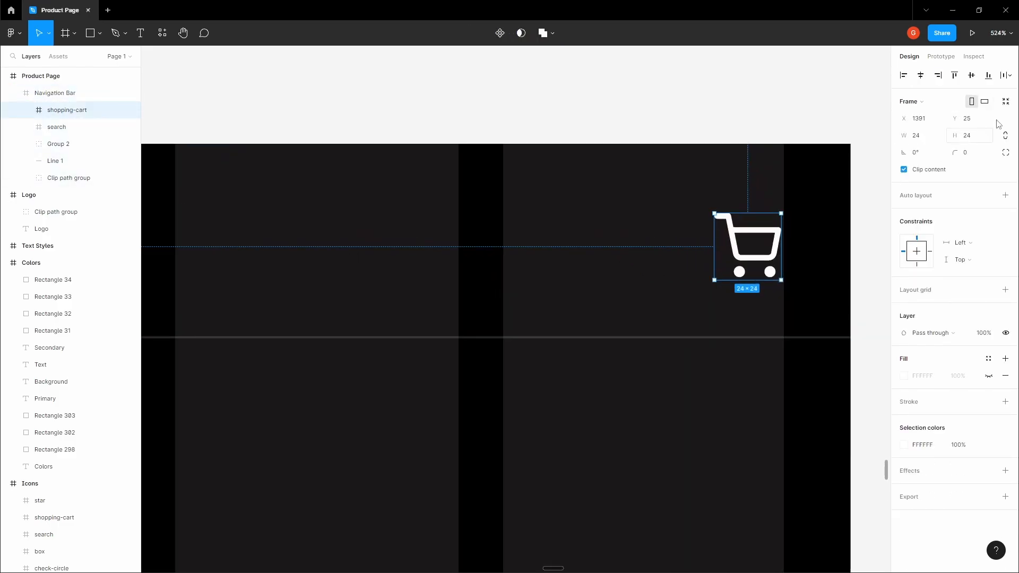
left_click(972, 76)
scroll(780, 257, "up", 5)
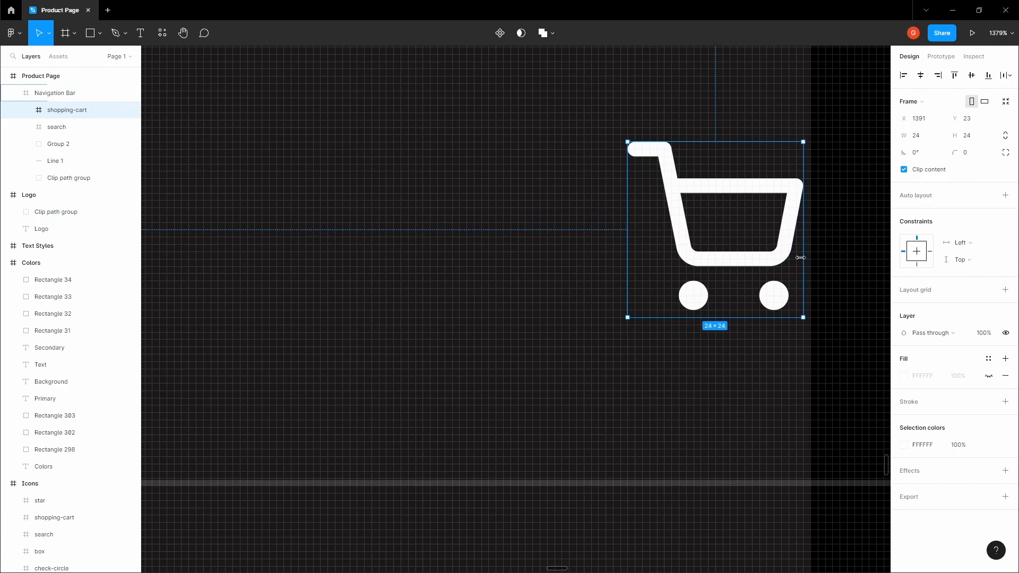
key("Right")
scroll(820, 268, "down", 5)
scroll(833, 276, "up", 5)
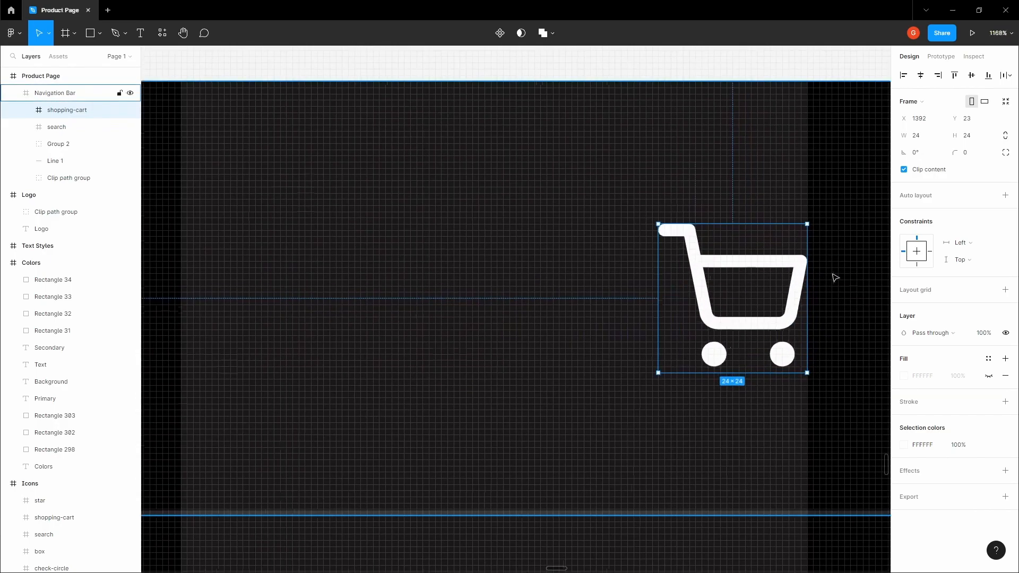
scroll(833, 276, "up", 4)
scroll(796, 161, "down", 10)
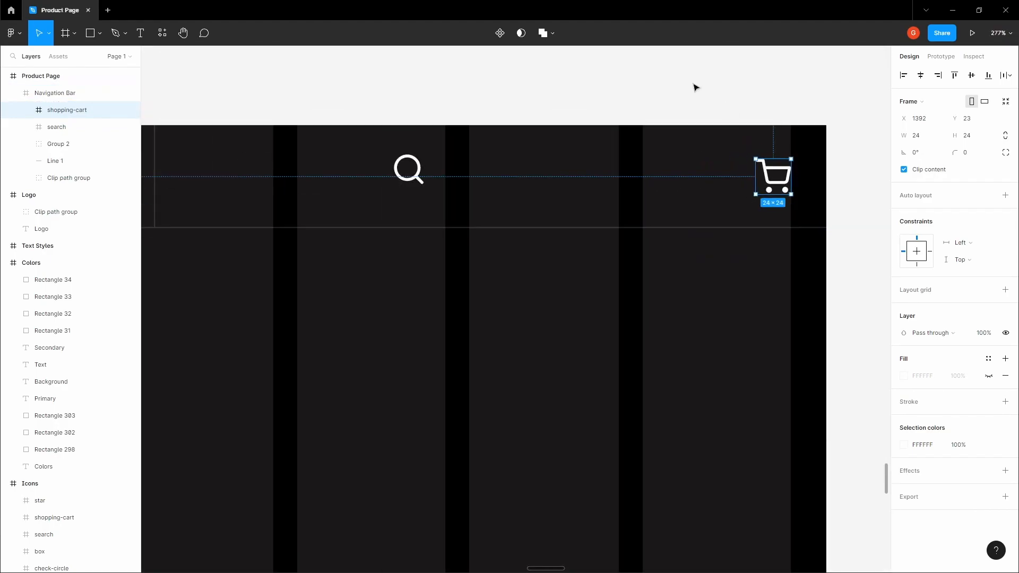
left_click(700, 90)
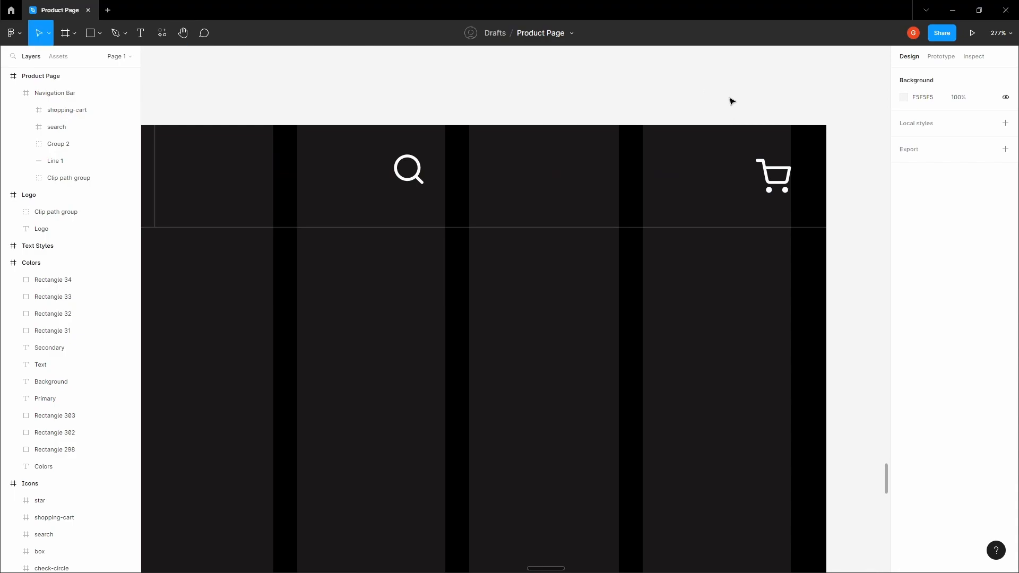
Draw a vertical line 70 px long across the navigation bar's height, left of the cart icon at X 1369
left_click(732, 150)
scroll(733, 151, "up", 2)
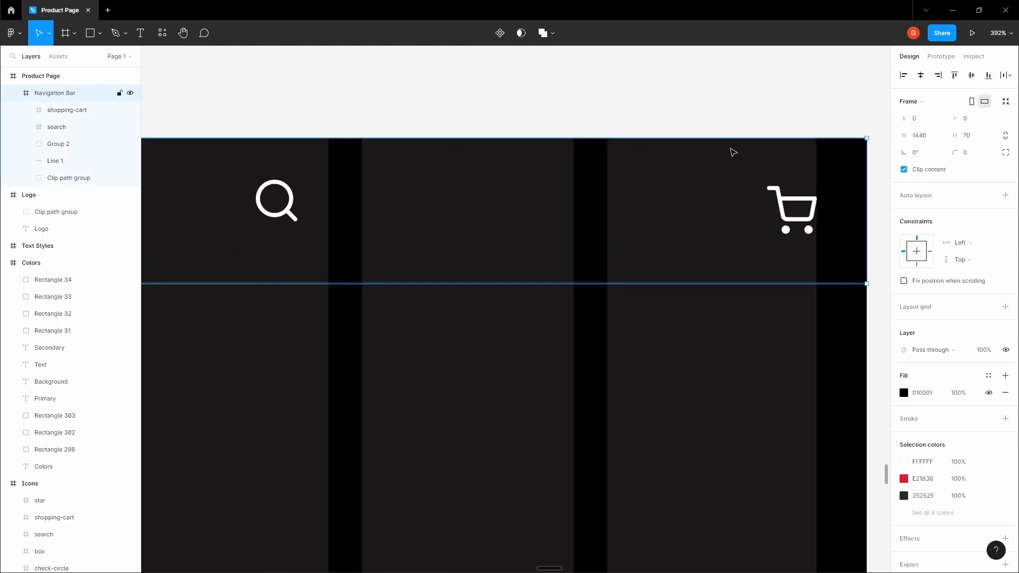
key("l")
left_click_drag(720, 137, 719, 283)
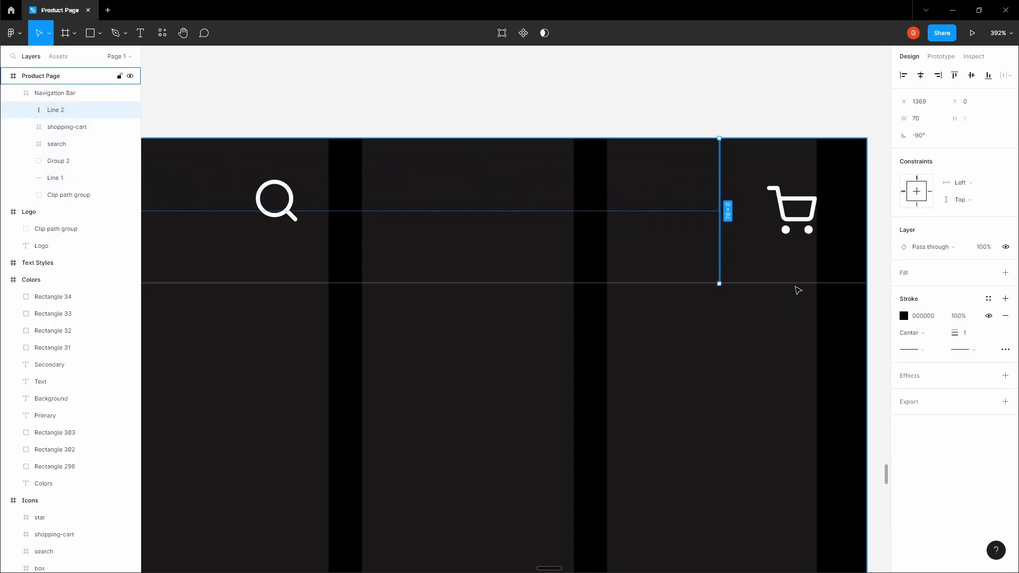
Give the vertical line the divider's stroke color 252525 and a stroke width of 0.75
left_click(797, 284)
left_click(935, 320)
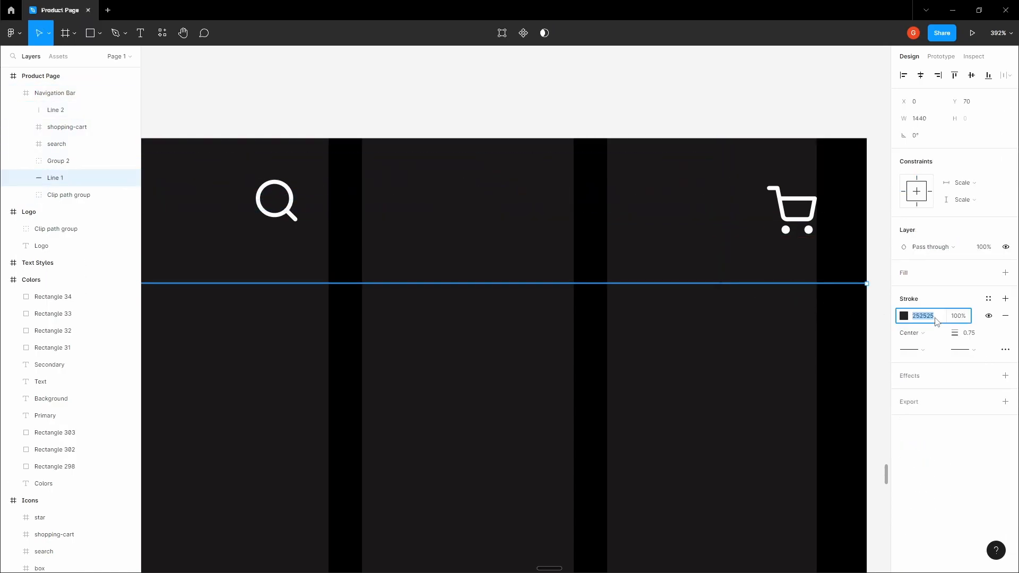
left_click(719, 212)
left_click(924, 318)
type("252525")
left_click(719, 120)
left_click(720, 202)
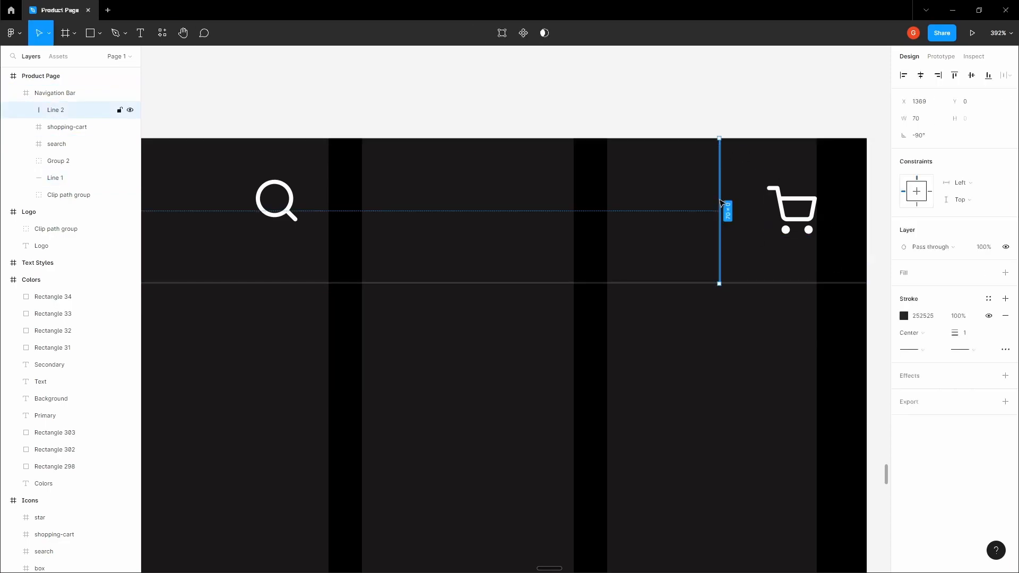
key("Return")
left_click(705, 86)
Check the vertical line's distance to the cart icon and nudge the line left to X 1368
scroll(725, 140, "up", 3)
left_click(715, 186)
key("alt")
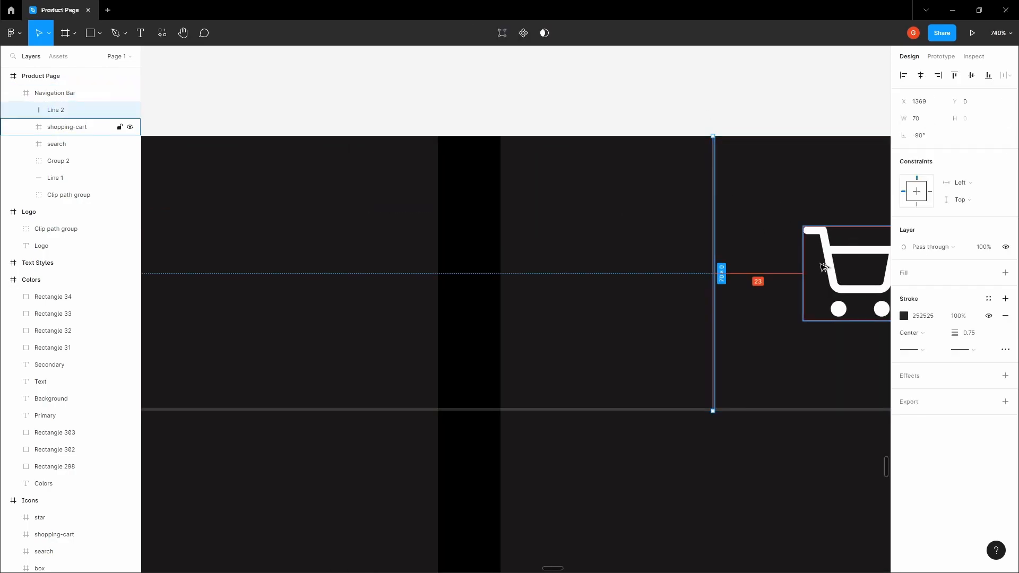
key("Left")
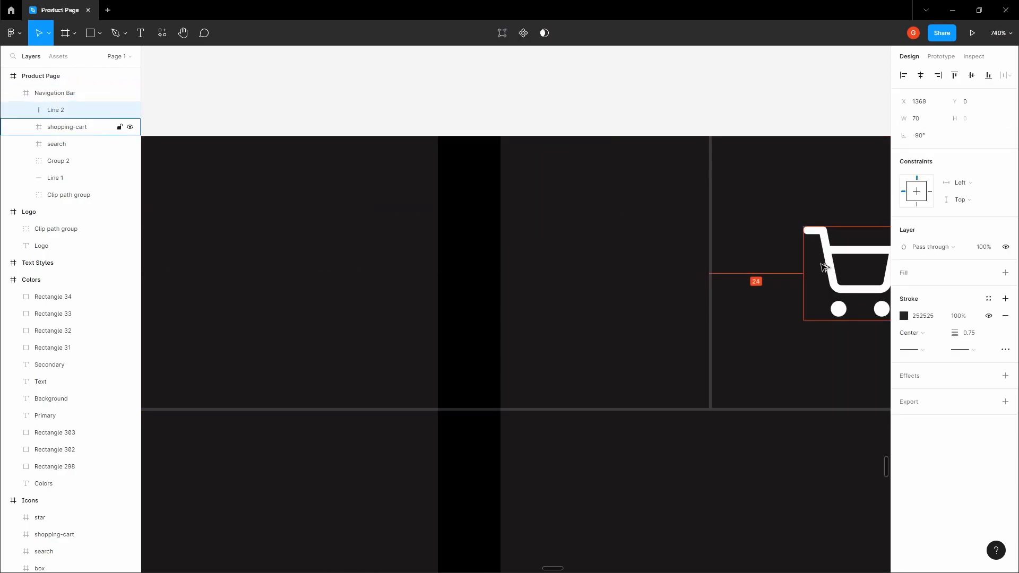
scroll(824, 267, "down", 2)
scroll(824, 266, "down", 4)
left_click(703, 142)
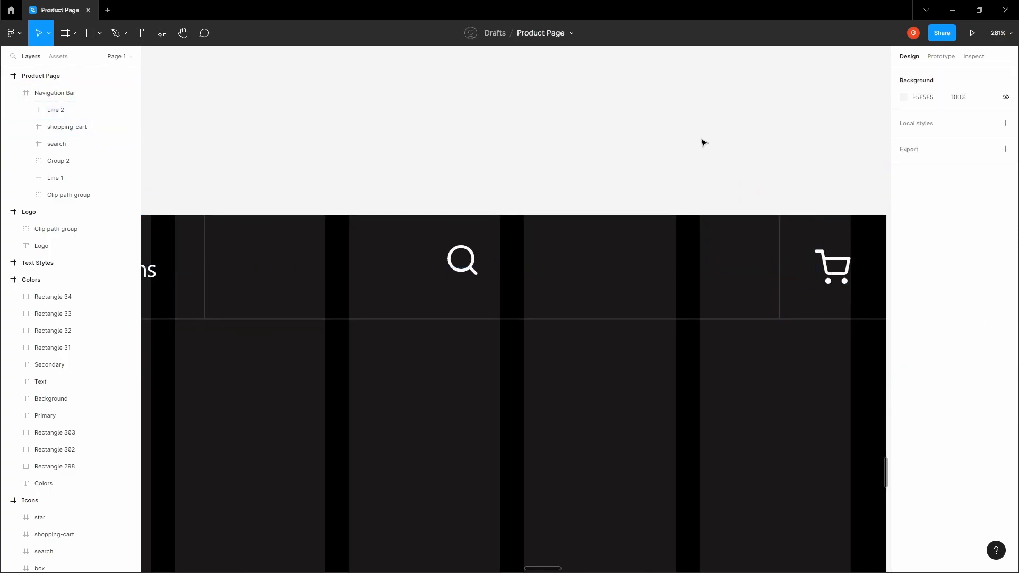
Move the search icon just left of the vertical line, level with the cart icon at Y 23
double_click(473, 261)
left_click_drag(473, 261, 704, 268)
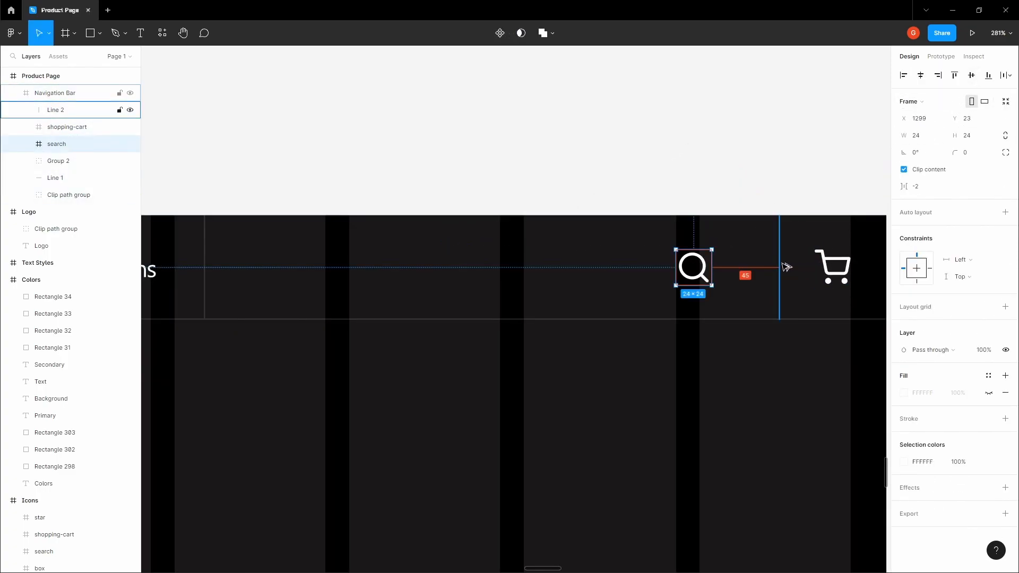
key("shift+Right")
key("shift+Right")
key("Escape")
Hide the layout grids on the Product Page frame
scroll(780, 266, "down", 4)
left_click(680, 190)
scroll(679, 177, "down", 2)
left_click_drag(678, 187, 661, 148)
key("ctrl+shift+4")
Start a text layer in the empty area below the navigation bar and set its font size to 14
key("h")
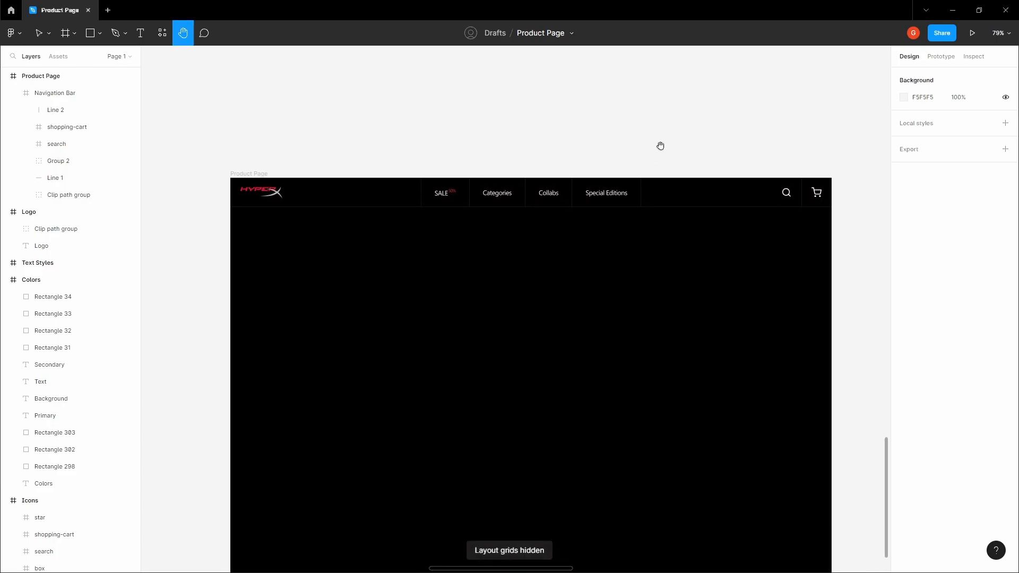
left_click_drag(636, 138, 595, 102)
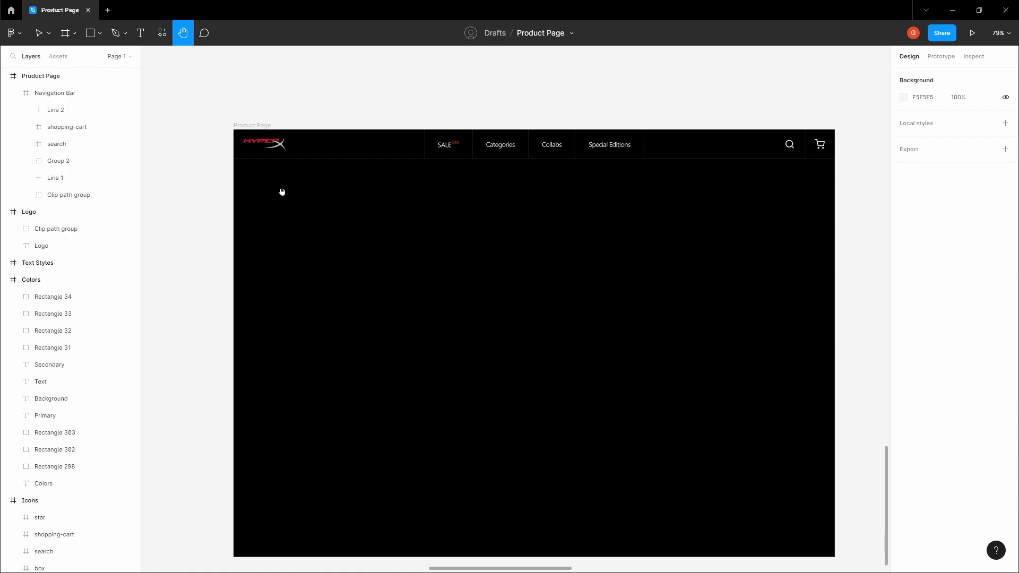
key("v")
left_click(288, 160)
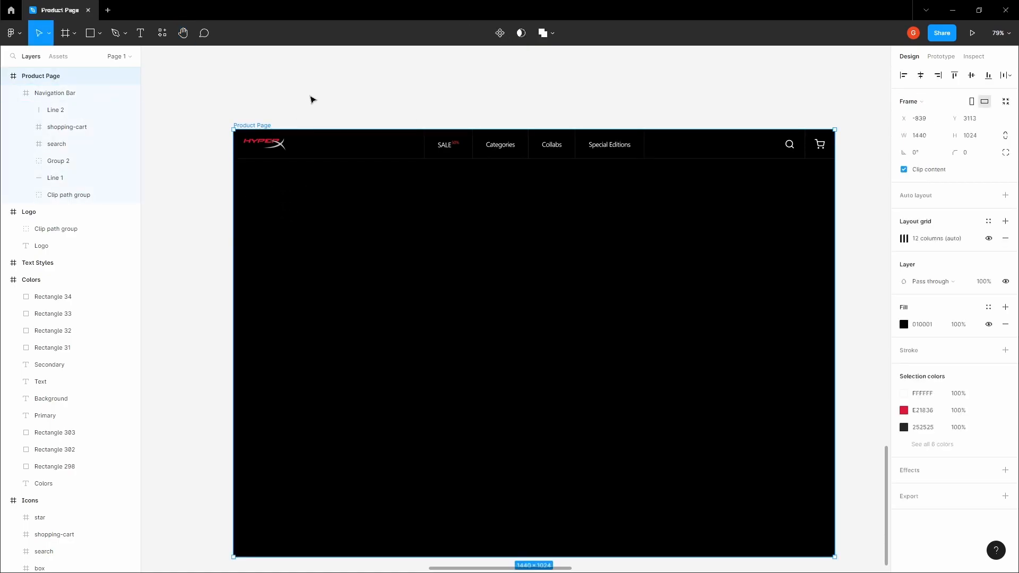
key("space")
left_click_drag(340, 91, 432, 127)
scroll(378, 225, "up", 2)
key("t")
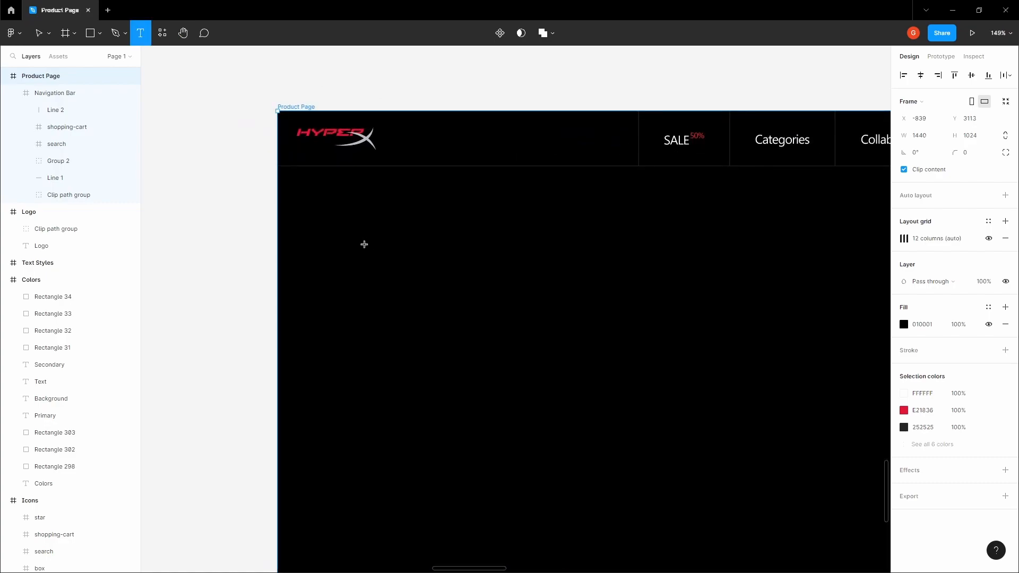
left_click(364, 244)
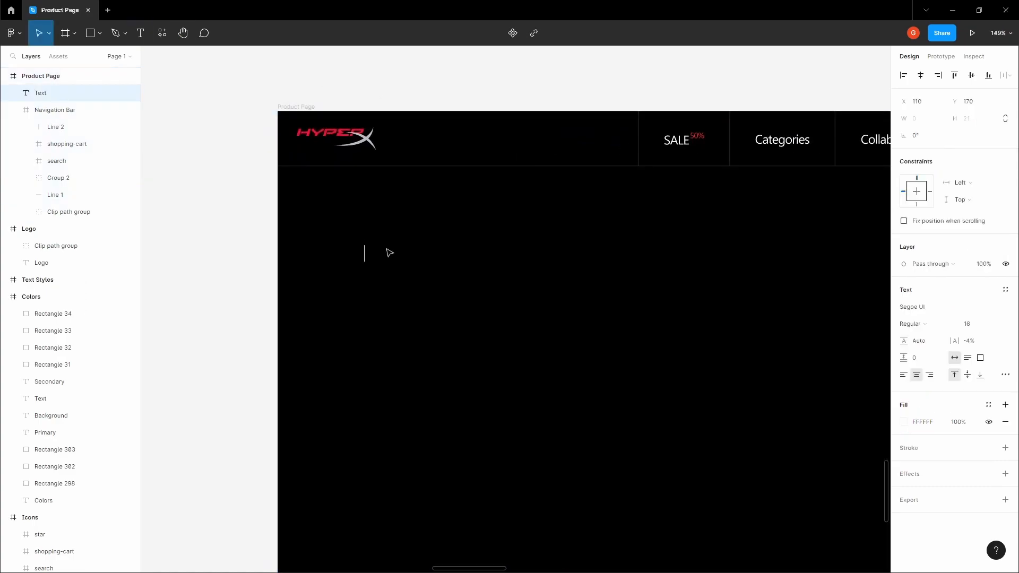
left_click(967, 324)
type("14")
key("Tab")
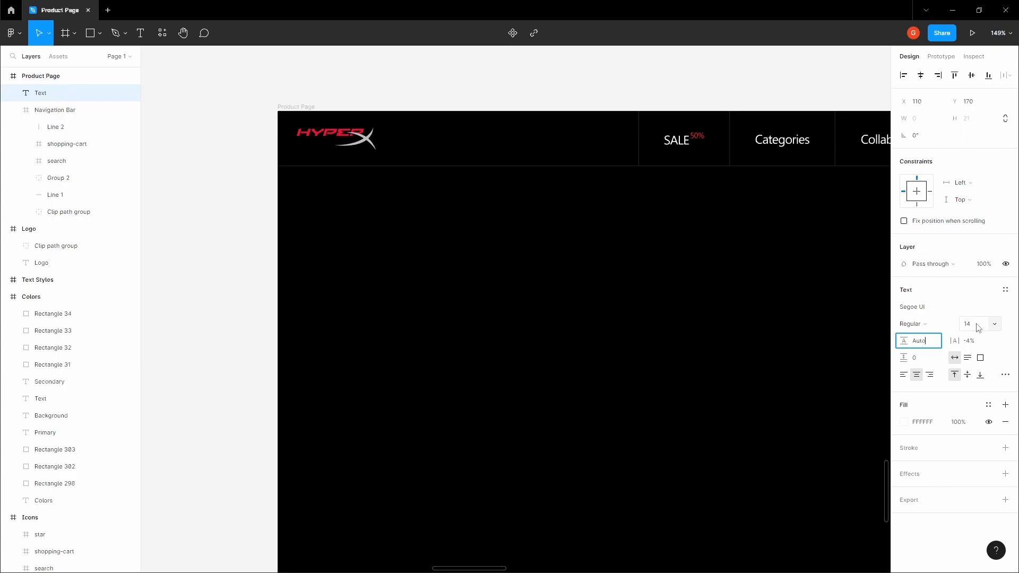
Add the text "Home" on the Product Page frame, below the logo at about X 85, Y 171
left_click(432, 257)
key("t")
left_click(375, 245)
left_click(313, 94)
left_click(295, 105)
key("t")
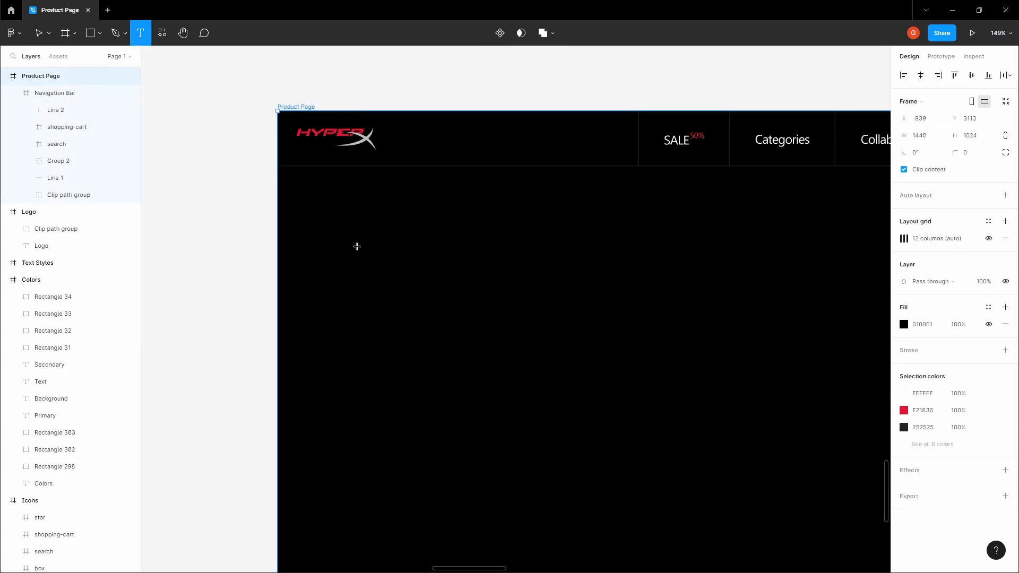
left_click(357, 247)
type("Home")
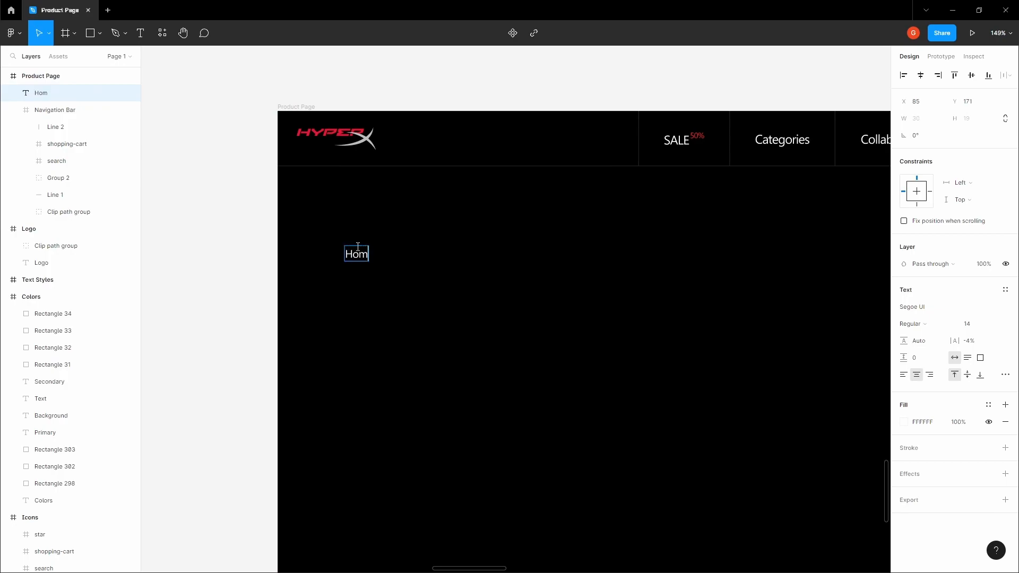
left_click(443, 276)
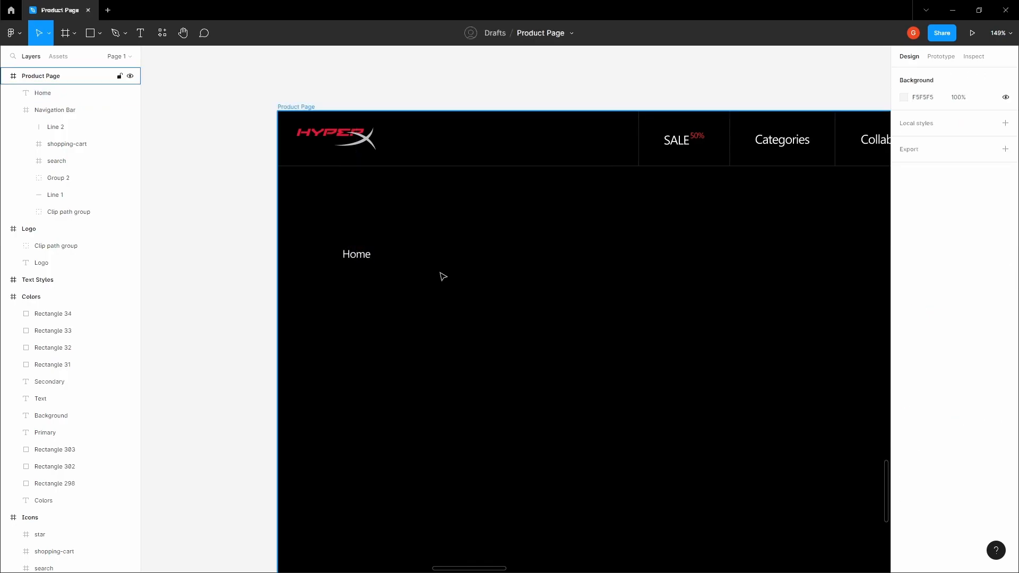
Show the layout grids and move the Home text to the start of the second column at X 141, Y 140
key("ctrl+shift+4")
left_click_drag(366, 257, 414, 232)
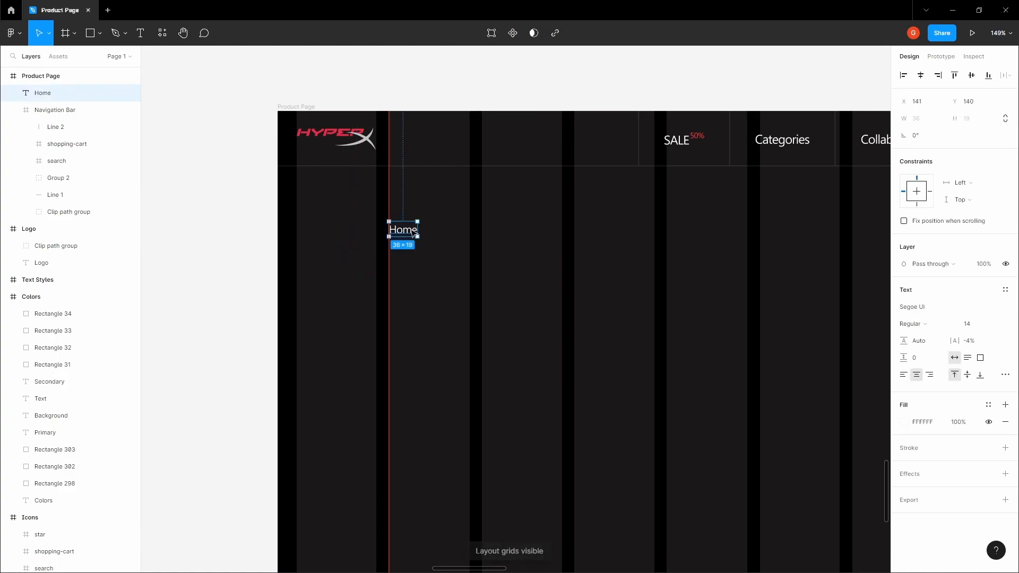
scroll(449, 230, "up", 5)
scroll(449, 229, "down", 5)
Copy the chevron-right icon from the Icons frame
left_click(476, 152)
key("space")
left_click_drag(478, 151, 444, 222)
scroll(444, 223, "down", 5)
left_click_drag(533, 191, 366, 324)
left_click_drag(550, 200, 350, 496)
left_click_drag(469, 182, 654, 207)
scroll(486, 193, "up", 5)
left_click(466, 249)
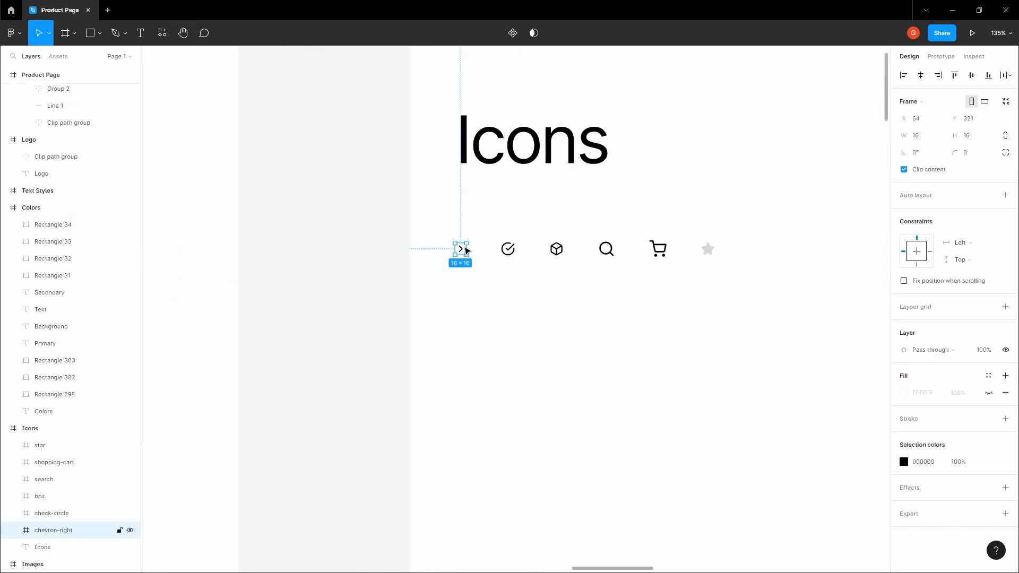
Paste the chevron-right icon into the Product Page frame and place it right of the Home text at about X 187, Y 143
left_click(366, 256)
key("space")
scroll(366, 253, "down", 5)
left_click_drag(414, 337, 540, 154)
left_click_drag(371, 414, 548, 229)
left_click_drag(444, 464, 493, 241)
scroll(539, 297, "up", 5)
left_click(562, 293)
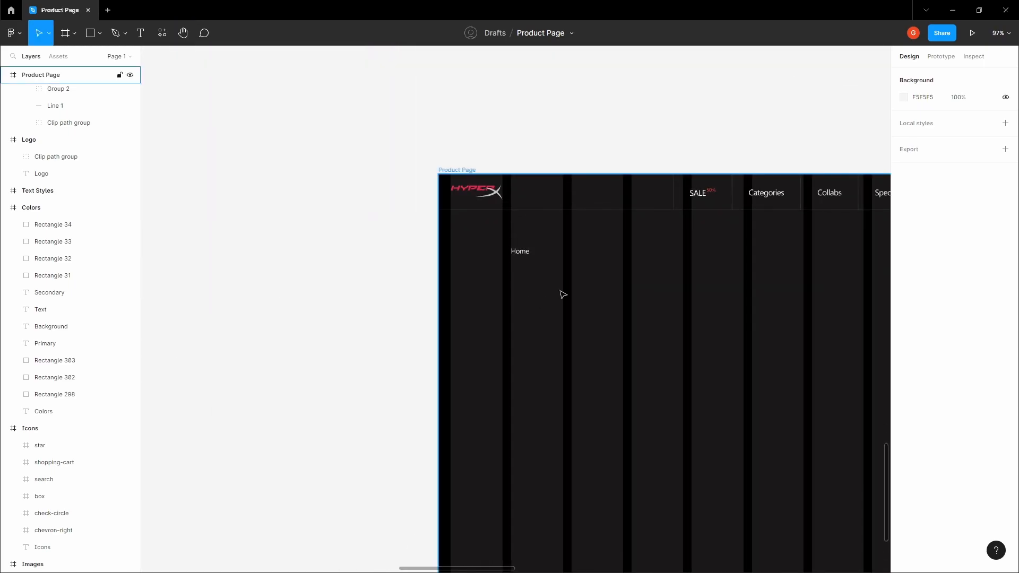
scroll(565, 255, "up", 3)
key("ctrl+v")
left_click_drag(367, 442, 506, 238)
Change the chevron icon's color to D6D6D6 and hide the layout grids
left_click(904, 461)
left_click_drag(827, 381, 673, 252)
left_click_drag(654, 292, 625, 335)
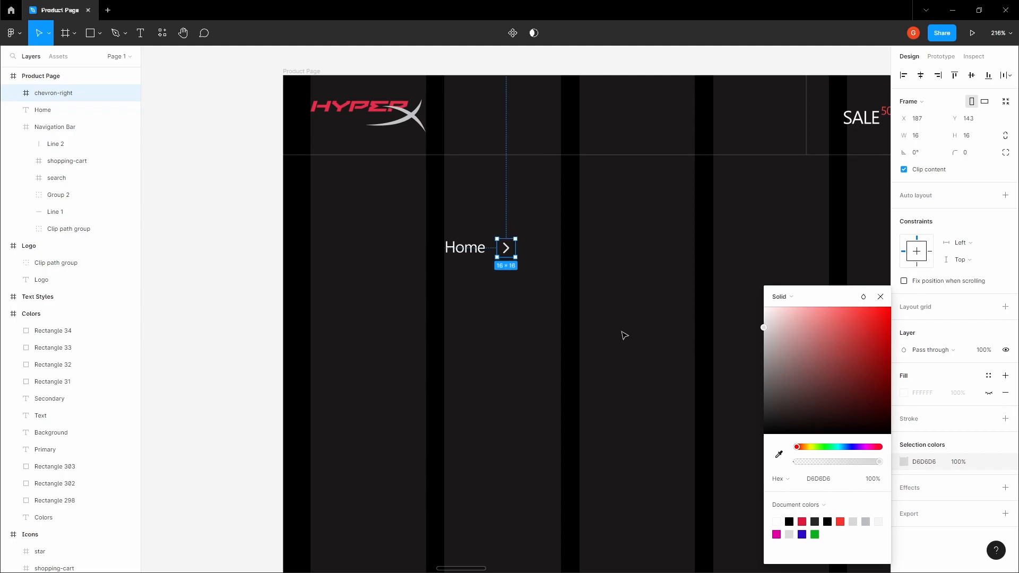
left_click(594, 293)
key("shift+g")
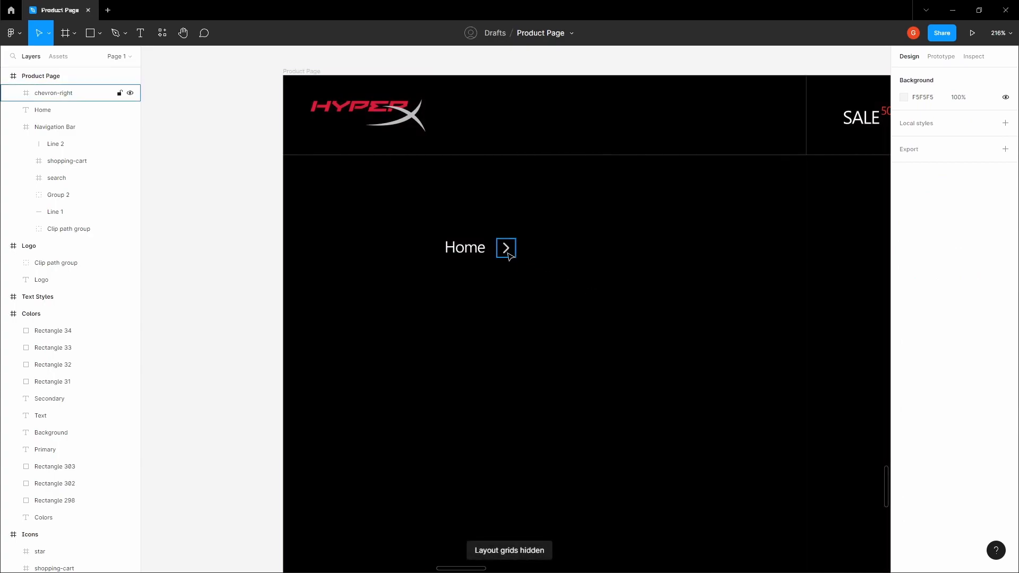
Adjust the chevron's gap to the Home text, placing the icon at X 183, Y 143
left_click(507, 249)
scroll(508, 255, "up", 5, "ctrl")
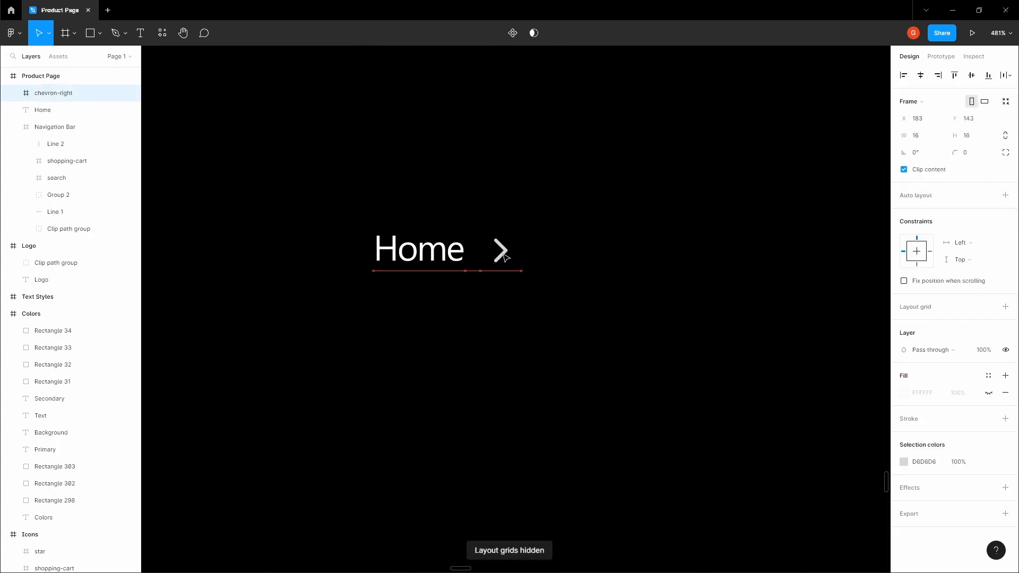
left_click_drag(504, 257, 503, 257)
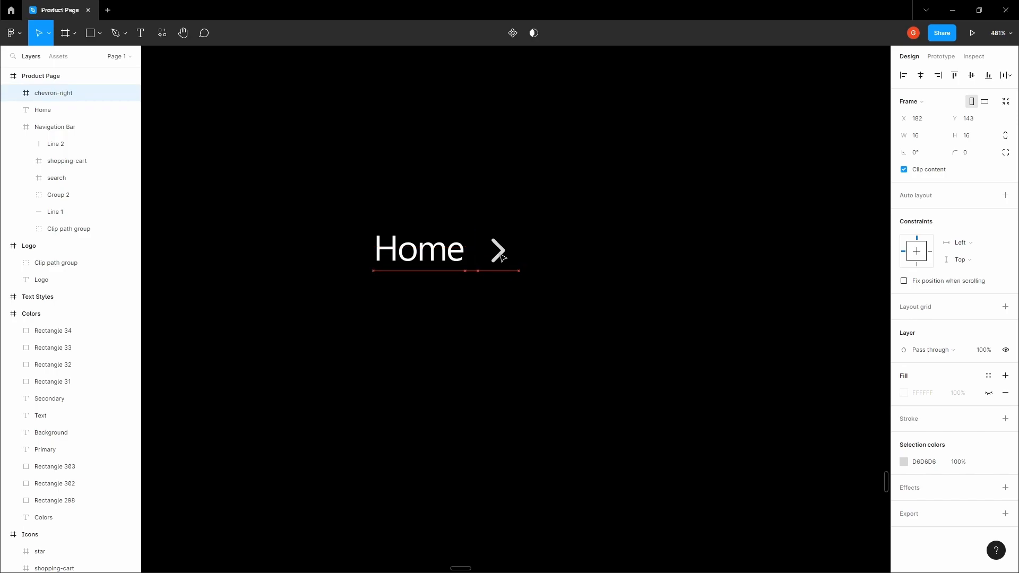
left_click(443, 253)
left_click(492, 253)
left_click(445, 254)
left_click(488, 253)
left_click(446, 254)
left_click(491, 253)
left_click_drag(490, 254, 500, 259)
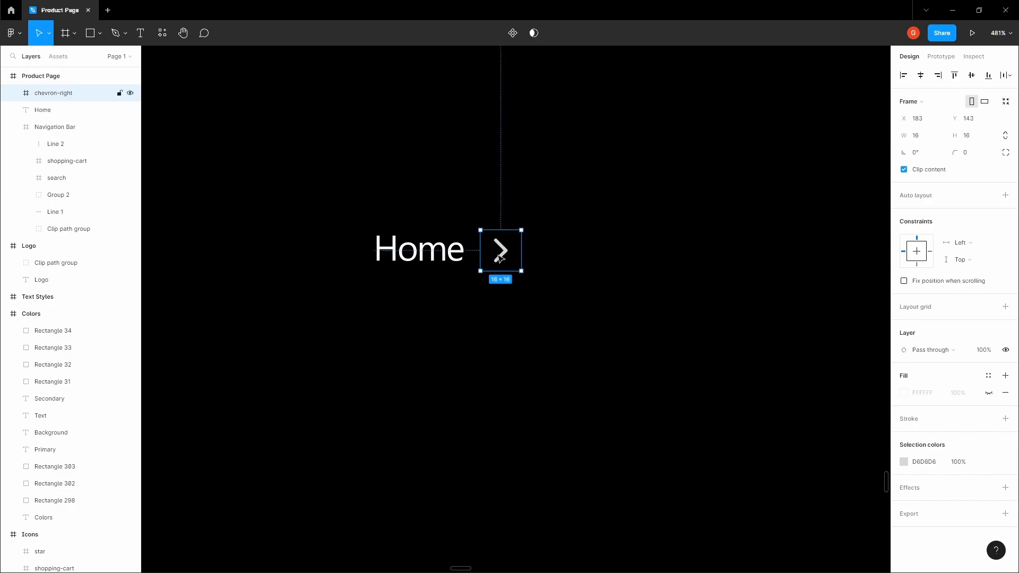
Left-align the Home text
left_click(451, 254)
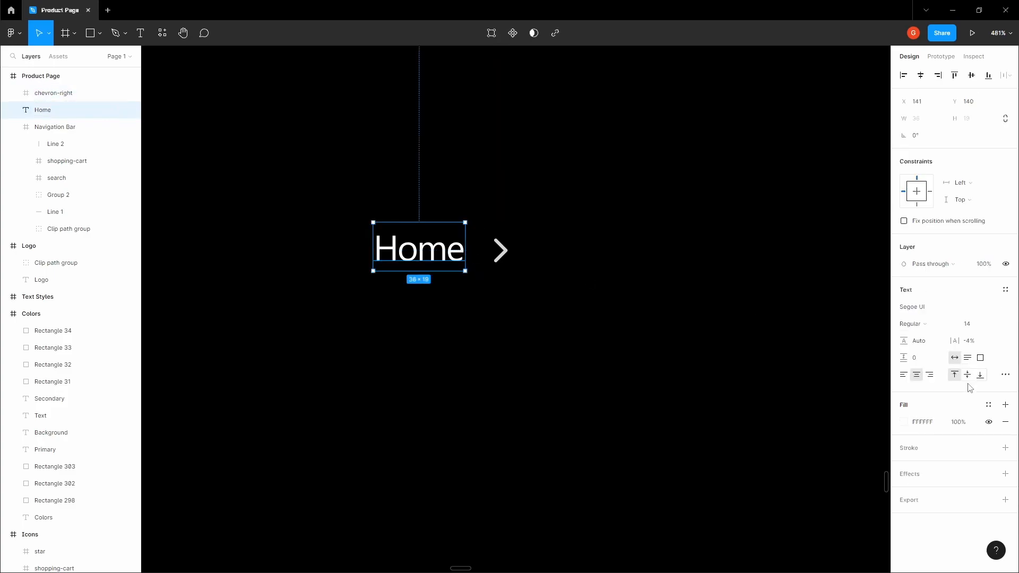
left_click(904, 374)
left_click(500, 250)
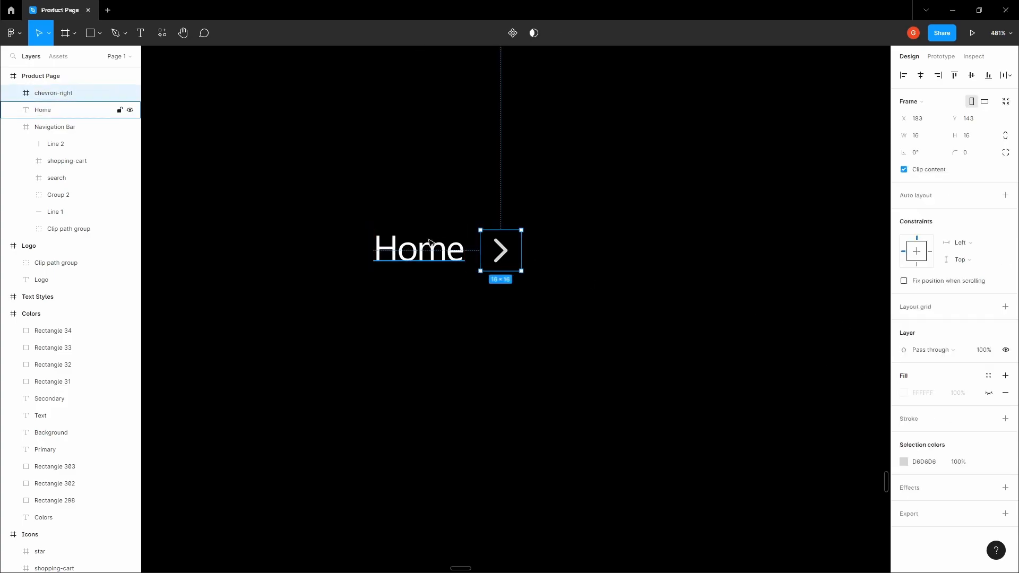
Duplicate the Home text to the other side of the chevron at X 205, Y 140 and change it to "Categories"
left_click(414, 247)
left_click_drag(408, 247, 571, 244)
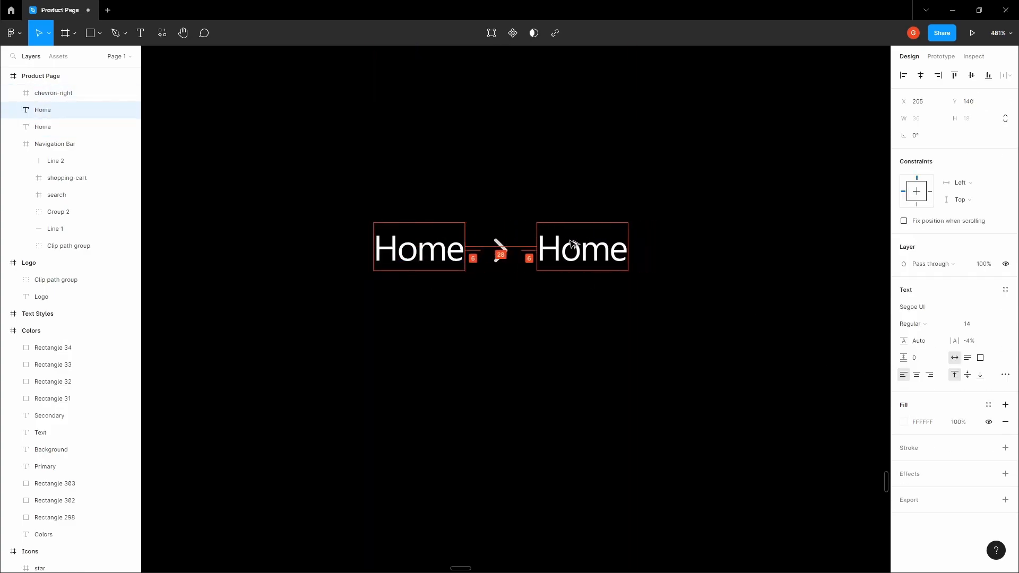
double_click(571, 244)
type("Cat")
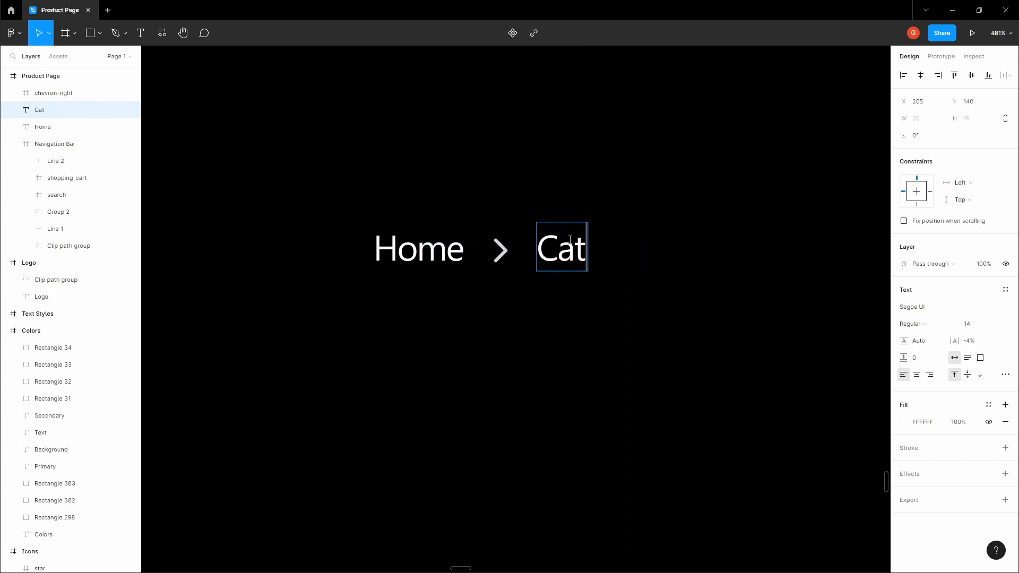
type("egories")
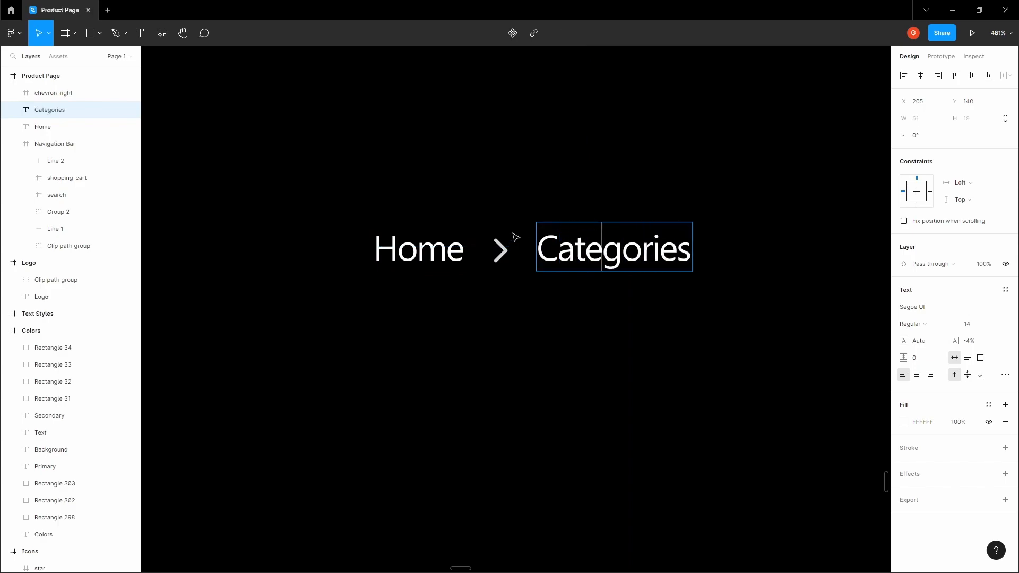
key("Escape")
Duplicate the chevron icon to the right of the breadcrumb's Categories text
left_click(506, 251)
left_click_drag(506, 251, 476, 203)
left_click(693, 212)
key("space")
Duplicate the breadcrumb's Categories text after the second chevron at X 294, Y 140 and change it to "Mouses"
left_click(426, 247)
left_click_drag(426, 247, 649, 246)
double_click(645, 243)
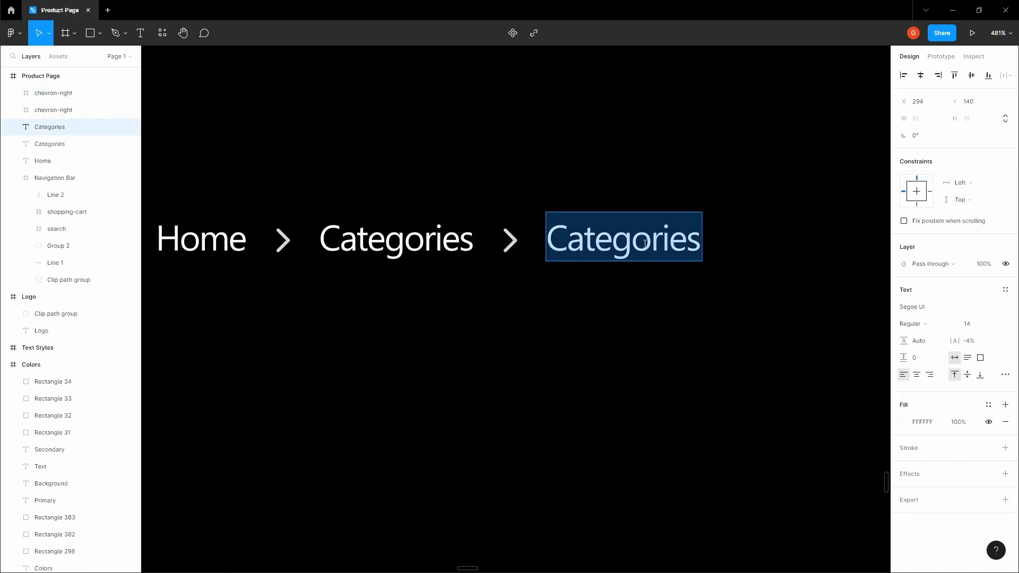
type("Mouses")
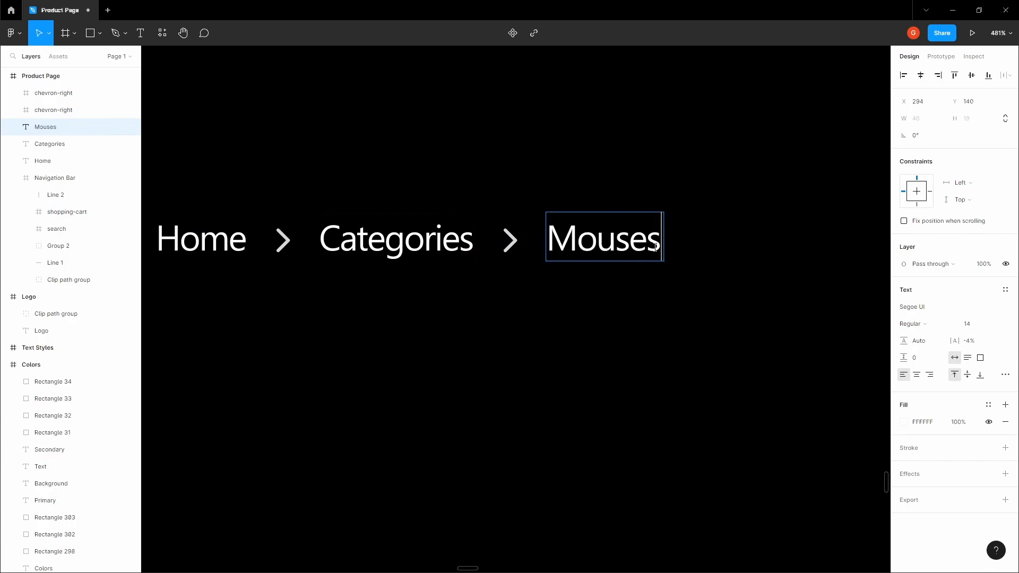
key("Escape")
scroll(701, 282, "down", 5)
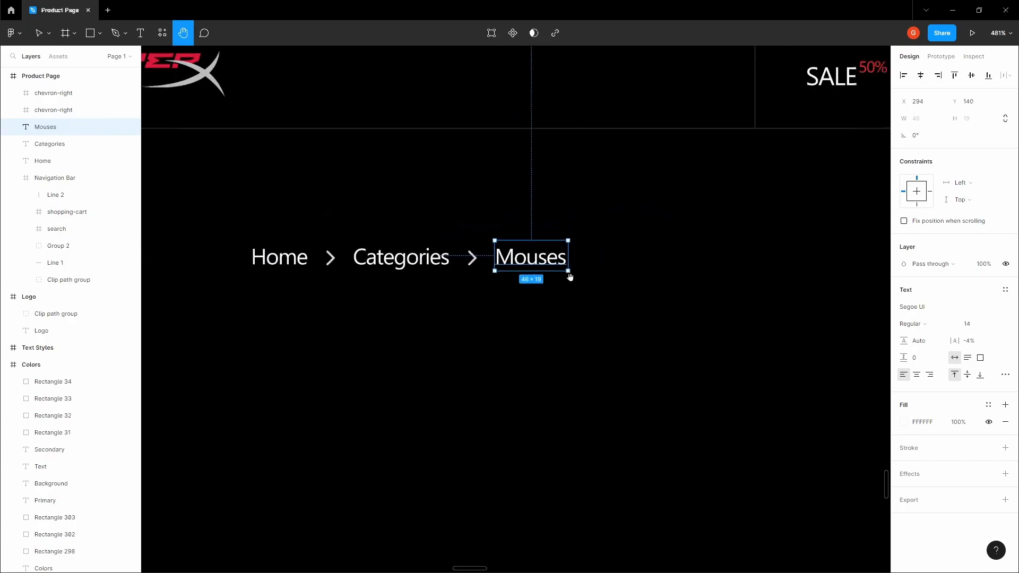
Duplicate the chevron icon to the right of the Mouses text
left_click(467, 258)
left_click(530, 258)
left_click(472, 258)
left_click_drag(473, 258, 604, 259)
left_click_drag(549, 218, 466, 216)
Duplicate the Mouses text after the third chevron at X 368, Y 140 and change it to "HyperX Pulsefire Dart - Wireless Gaming Mouse"
left_click_drag(439, 251, 557, 249, "alt")
double_click(558, 250)
type("H")
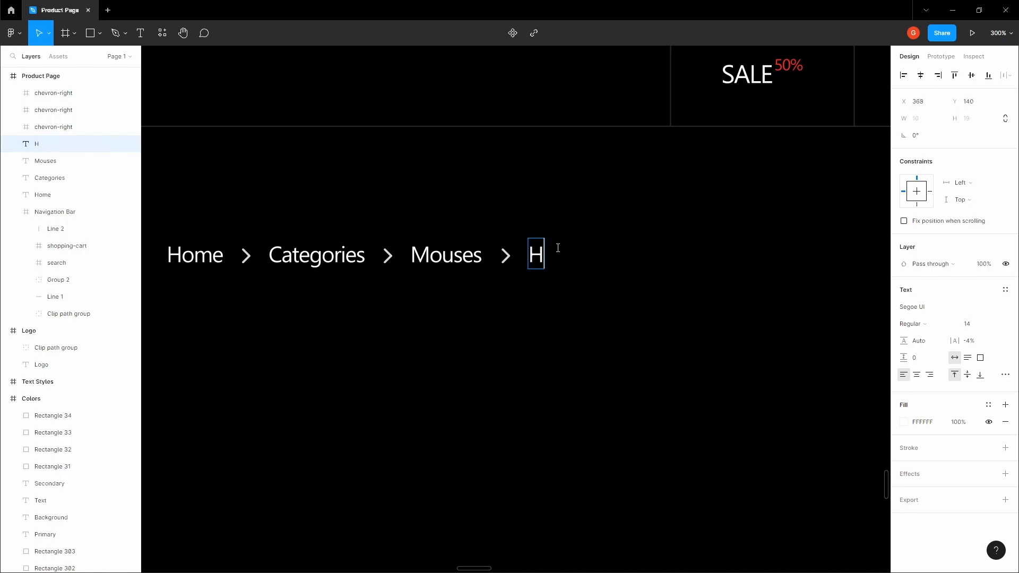
type("yperX Pulsefire")
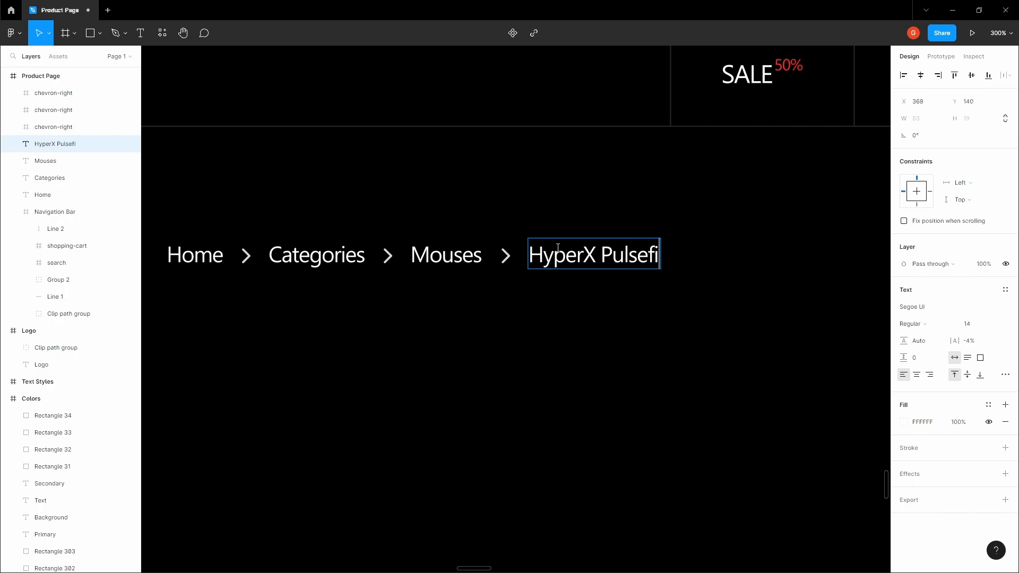
key("BackSpace")
key("BackSpace")
key("BackSpace")
key("BackSpace")
type("fire Dart - Wire;ess")
key("BackSpace")
key("BackSpace")
key("BackSpace")
key("BackSpace")
type("less Gaming")
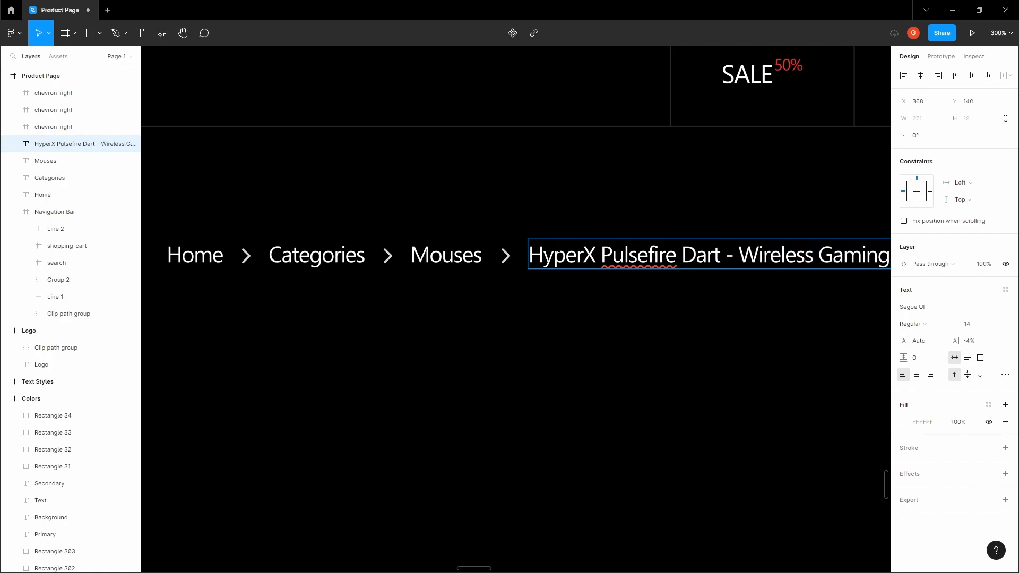
left_click(605, 225)
left_click(615, 211)
Group the four breadcrumb texts and three chevron icons together
scroll(615, 211, "down", 2)
key("space")
left_click_drag(593, 205, 513, 196)
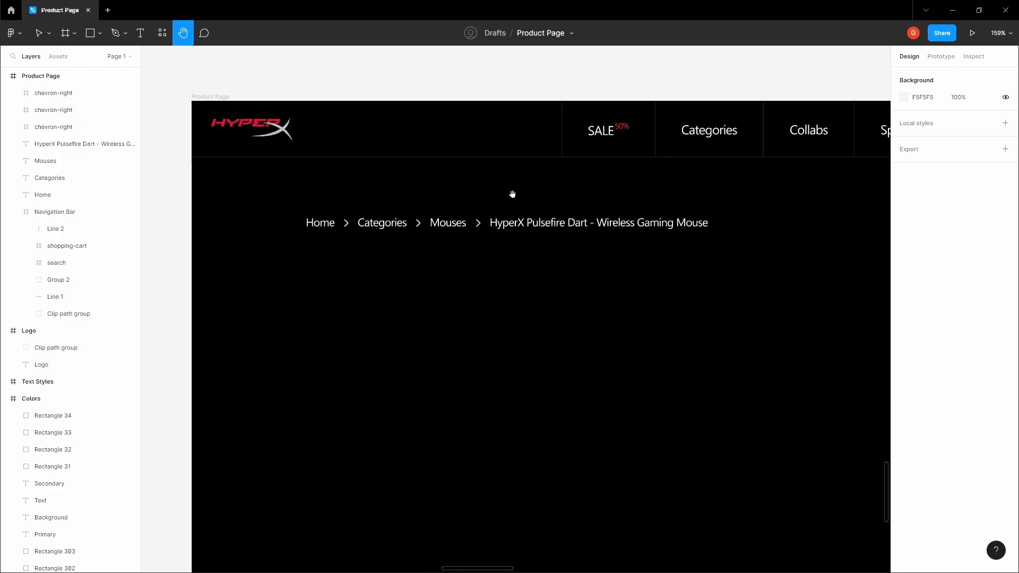
scroll(514, 197, "down", 1)
left_click_drag(325, 240, 541, 182)
scroll(542, 182, "up", 3)
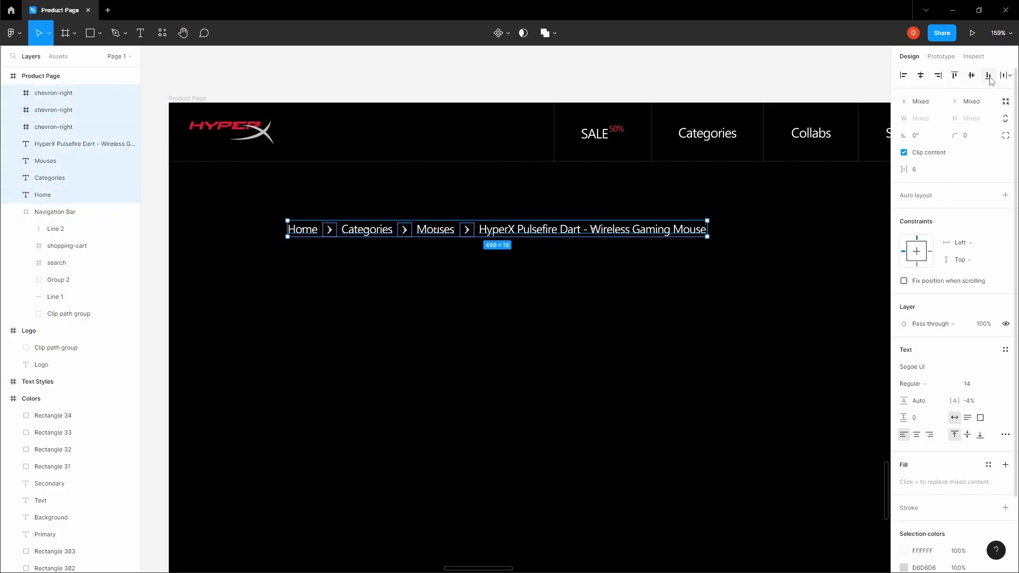
left_click(681, 208)
left_click_drag(263, 284, 660, 197)
key("ctrl+g")
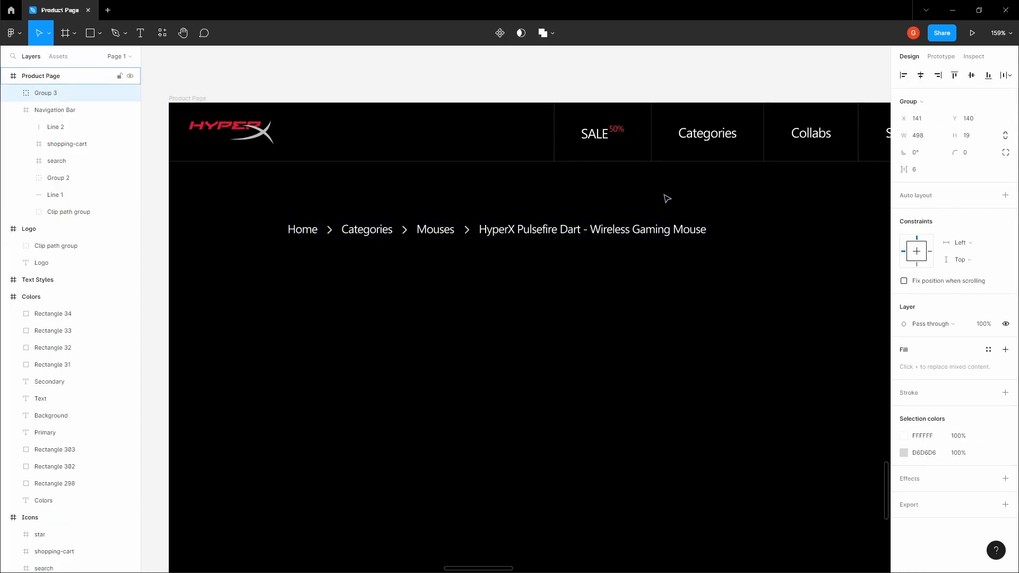
Show the Product Page frame's layout grid and check the breadcrumb group's left edge against the second column
left_click(492, 198)
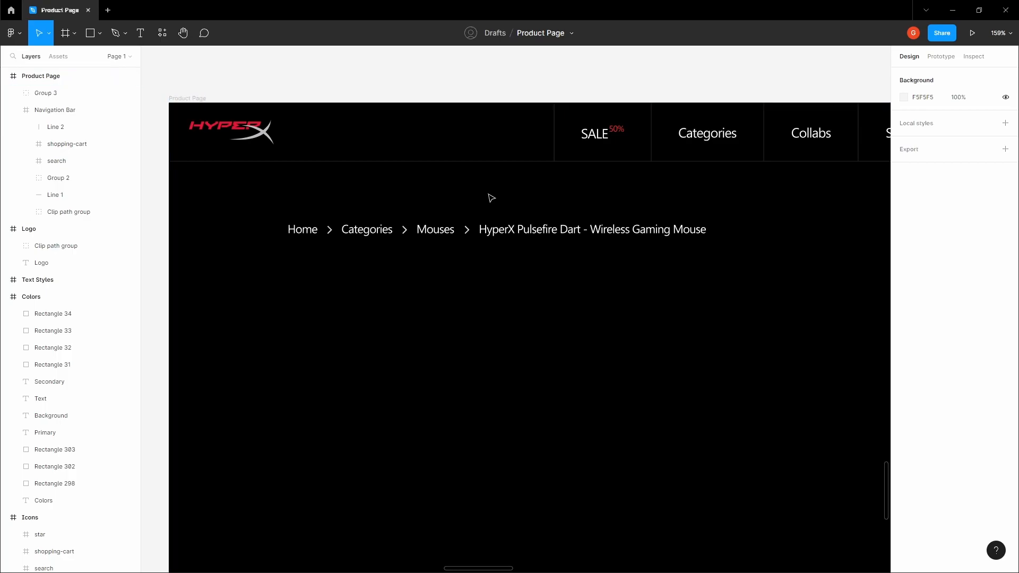
left_click(191, 98)
left_click(989, 255)
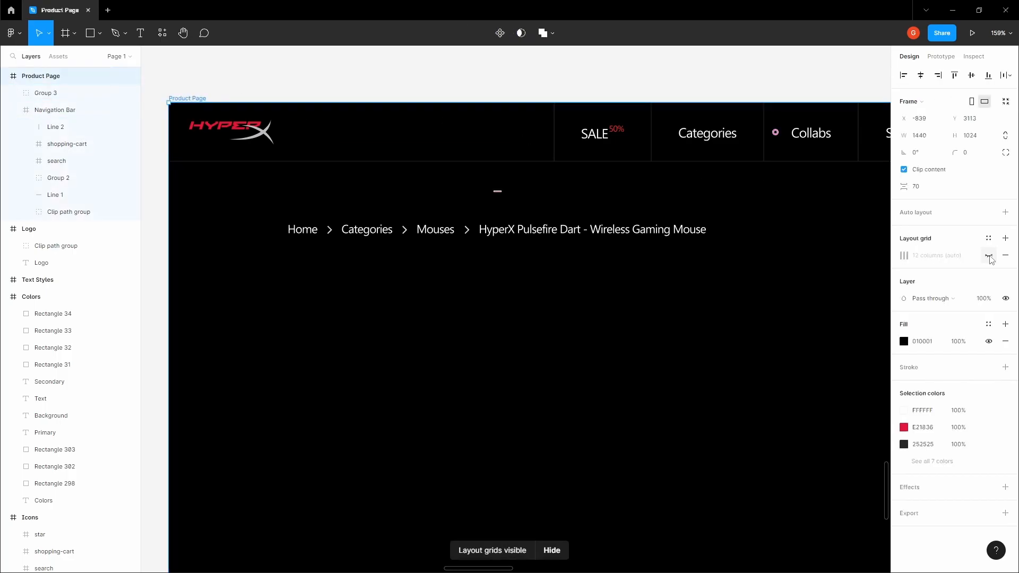
left_click(582, 296)
left_click_drag(294, 235, 375, 243)
scroll(373, 239, "up", 3)
left_click(374, 235)
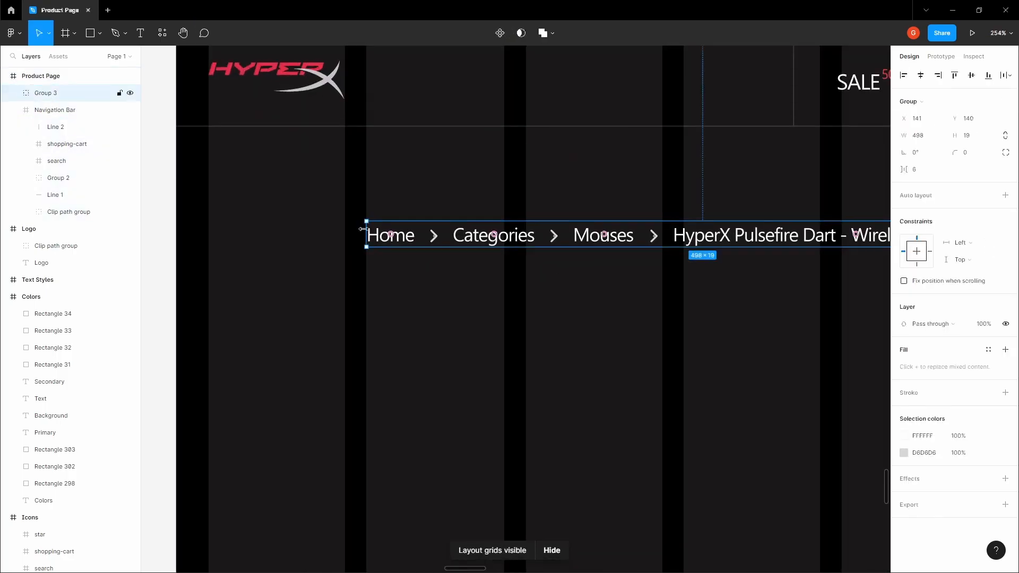
scroll(366, 223, "up", 7)
scroll(433, 217, "down", 8)
scroll(439, 221, "down", 5)
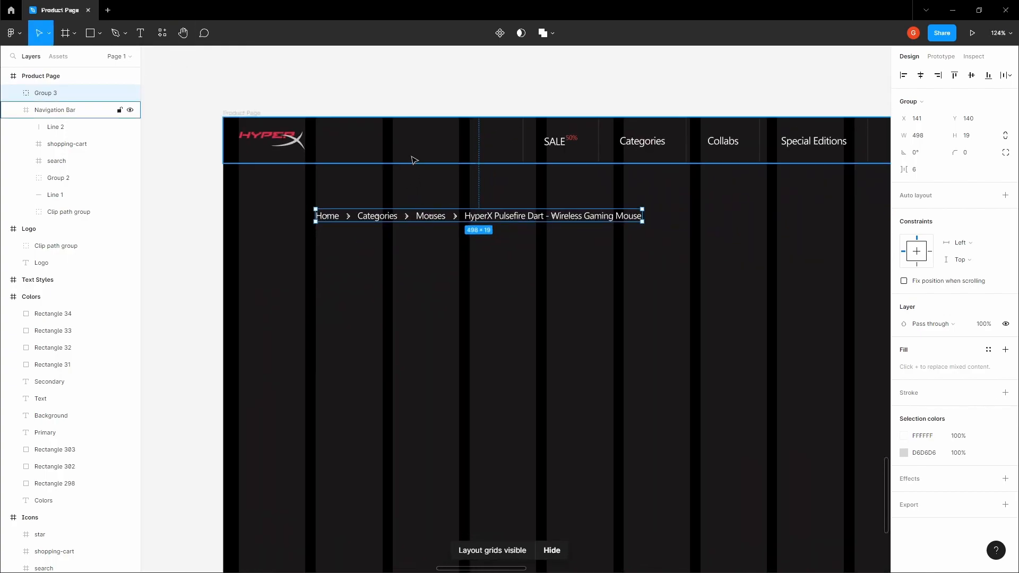
Move the breadcrumb group up to Y 118 so it sits 48 px below the navigation bar
key("Up")
key("Up")
key("Up")
key("Up")
key("Up")
key("Up")
key("Up")
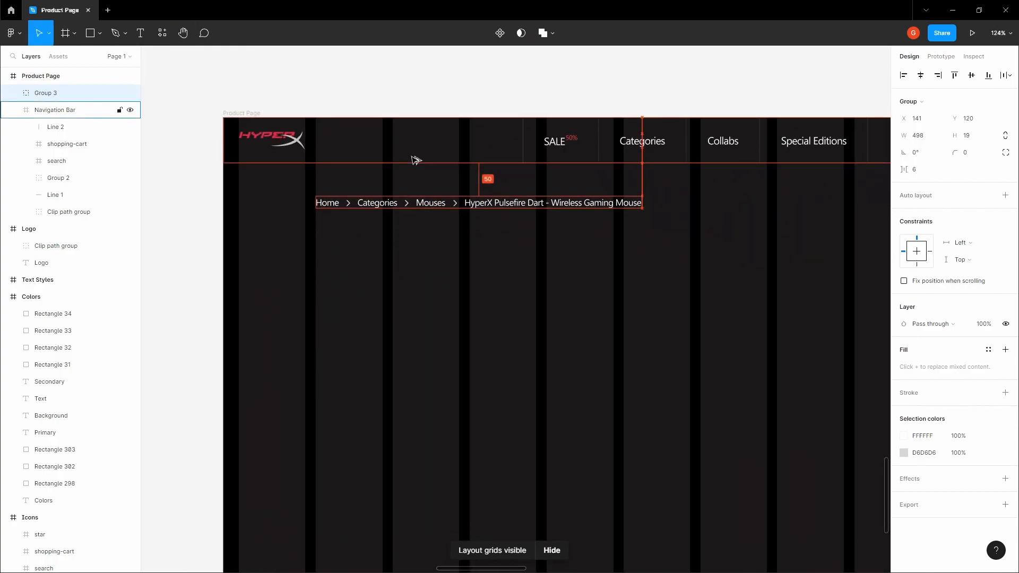
key("Down")
scroll(417, 150, "down", 4)
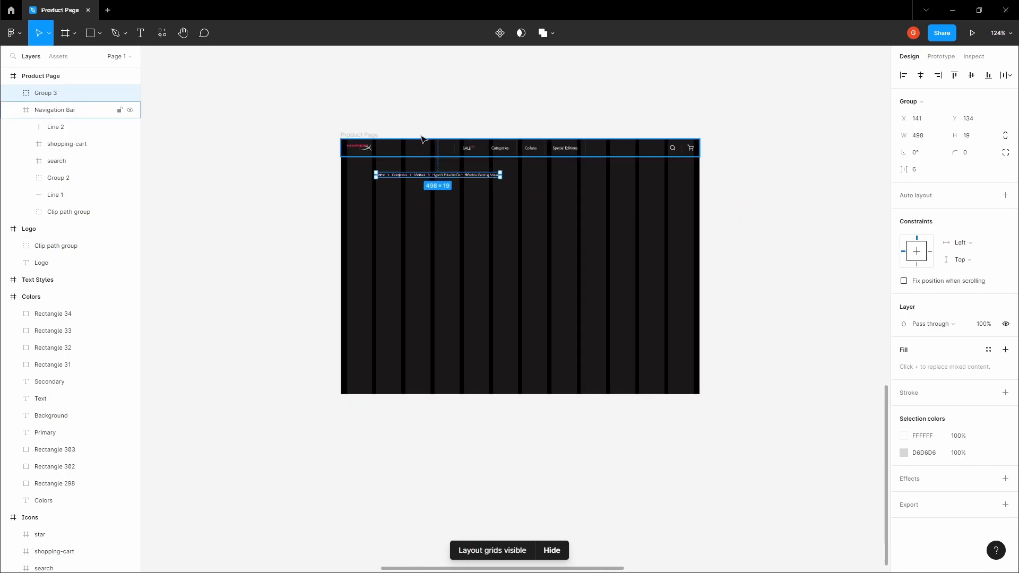
left_click(428, 123)
left_click_drag(432, 121, 353, 118)
scroll(352, 119, "up", 3)
left_click_drag(325, 160, 350, 129)
scroll(349, 129, "up", 1)
left_click(367, 195)
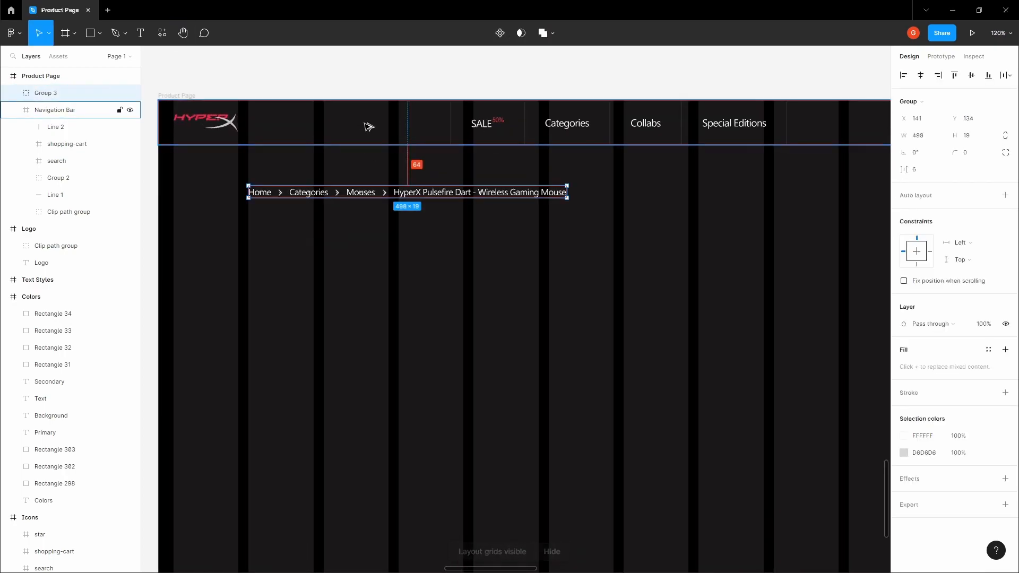
key("shift+Up")
key("Up")
key("Up")
key("Up")
key("Up")
key("Up")
key("Up")
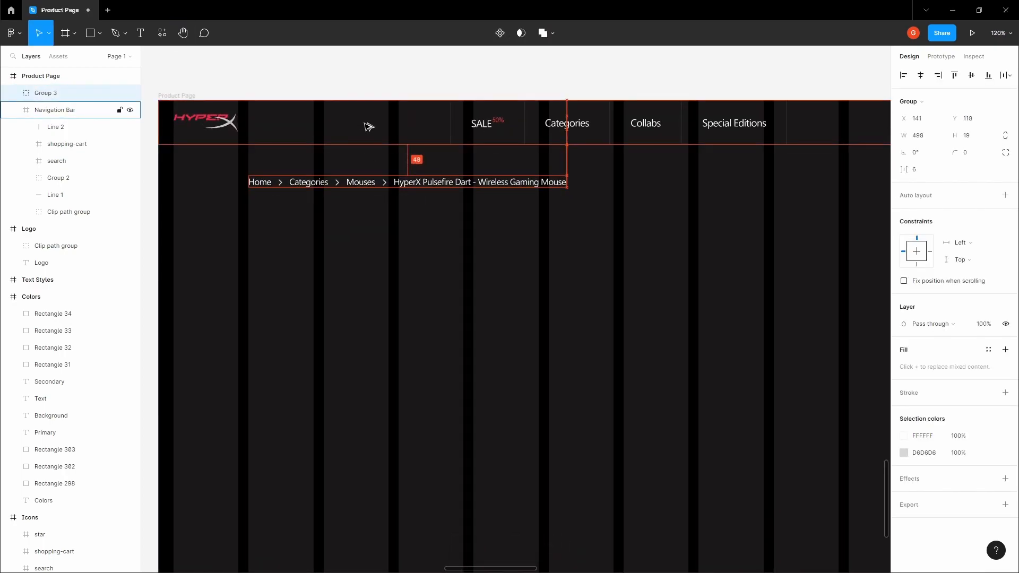
left_click(371, 66)
Copy the large top-view mouse picture from the Images frame
scroll(371, 67, "down", 1)
left_click_drag(379, 64, 319, 64)
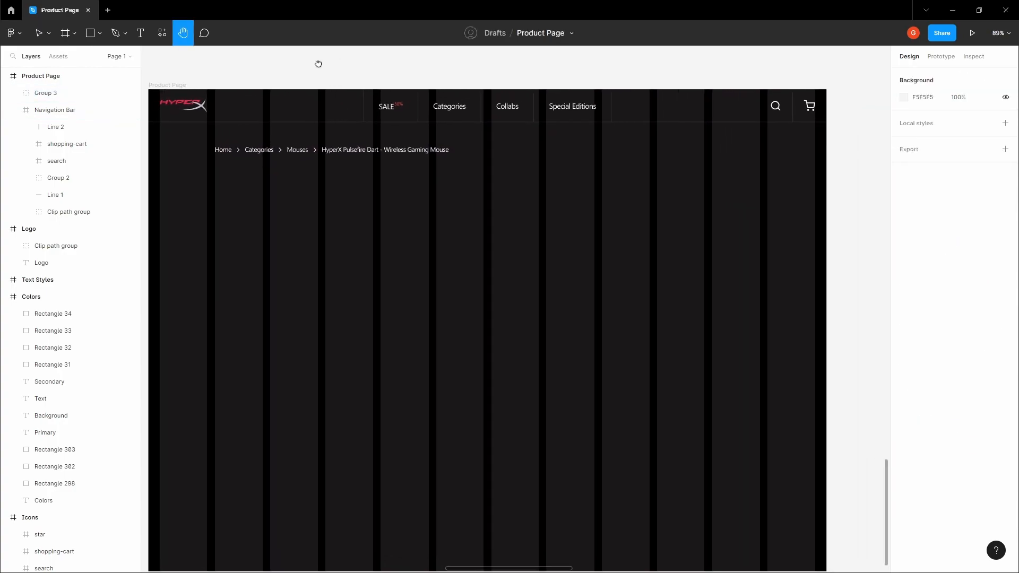
key("v")
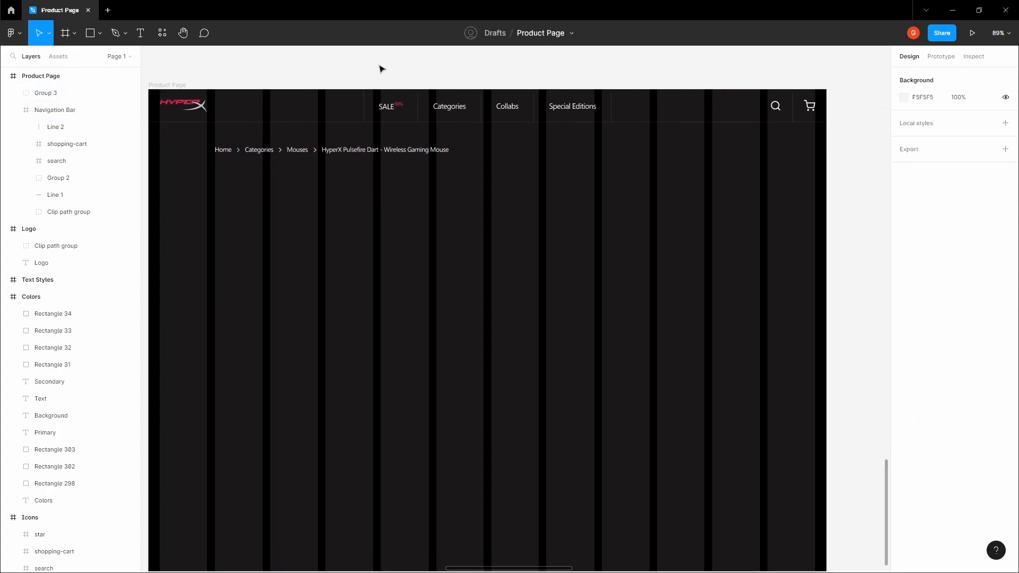
left_click_drag(376, 78, 340, 152)
scroll(340, 152, "down", 4)
left_click_drag(392, 96, 351, 251)
scroll(495, 183, "down", 3)
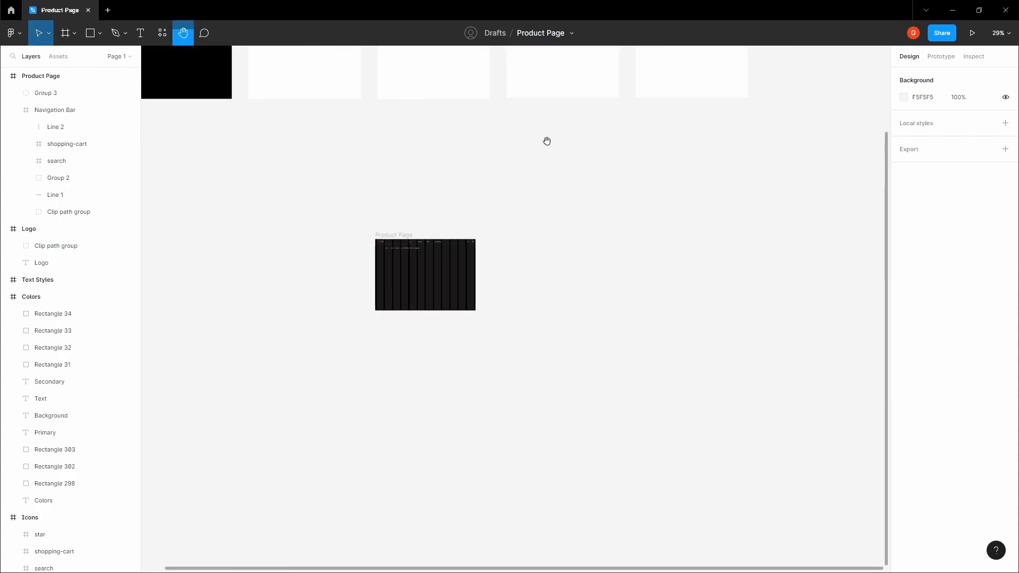
left_click_drag(545, 141, 425, 318)
scroll(555, 179, "up", 3)
left_click(556, 349)
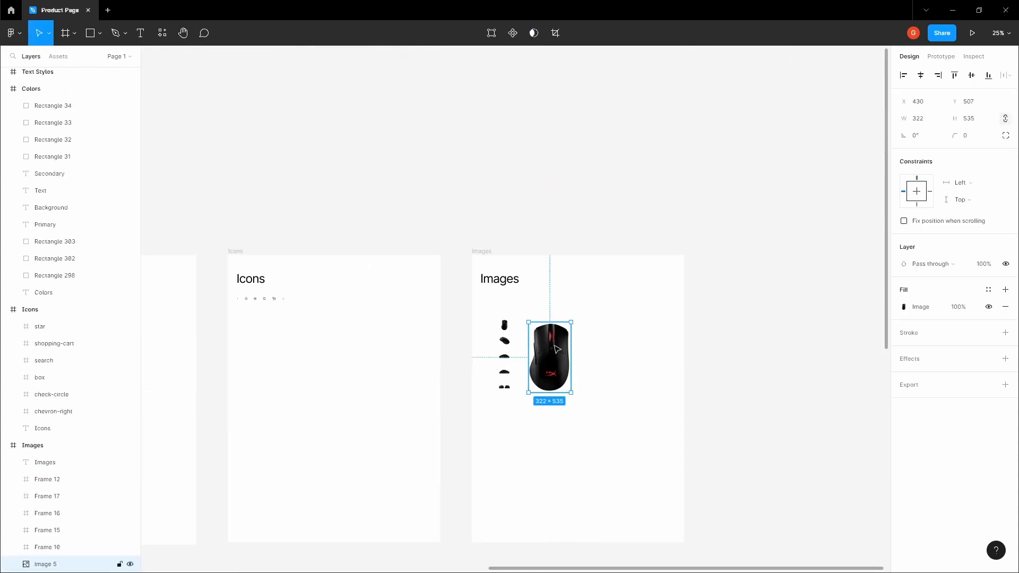
scroll(556, 348, "down", 4)
left_click(557, 349)
Paste the copied mouse image into the Product Page frame
left_click_drag(435, 384, 626, 169)
left_click_drag(244, 360, 520, 212)
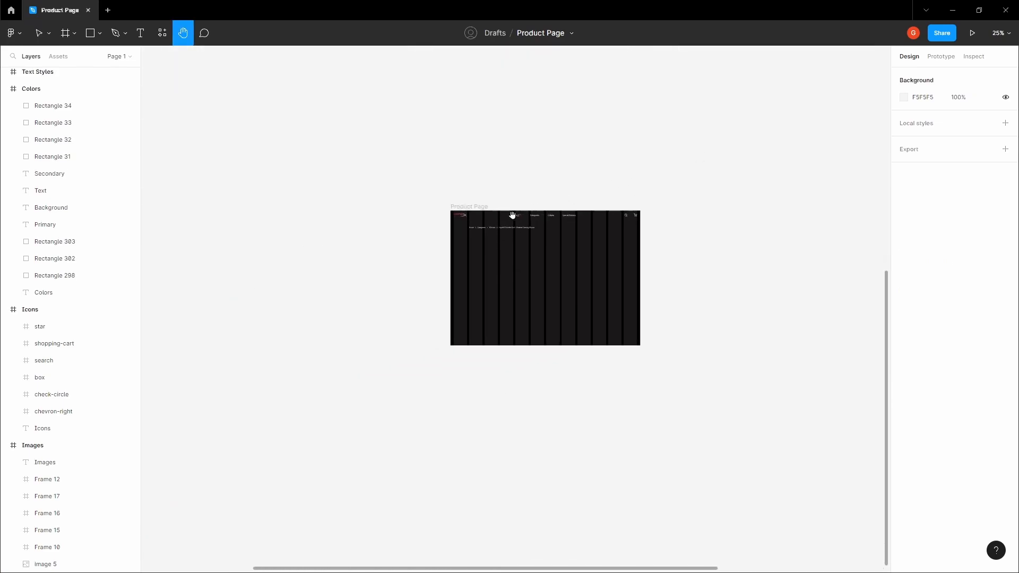
scroll(512, 214, "up", 3)
left_click(414, 203)
key("ctrl+v")
scroll(515, 303, "up", 4)
Scale the mouse image to about 336 × 558 and place it below the breadcrumb at X 376, Y 246
left_click_drag(557, 395, 469, 276)
left_click_drag(531, 274, 555, 258)
key("space")
scroll(557, 217, "down", 5)
mouse_move(433, 227)
left_mouse_down()
mouse_move(479, 231)
mouse_move(416, 225)
left_mouse_up()
scroll(493, 203, "up", 5)
left_click_drag(487, 212, 530, 223)
key("ctrl+z")
scroll(494, 209, "up", 5)
scroll(516, 183, "down", 10)
left_click(530, 185)
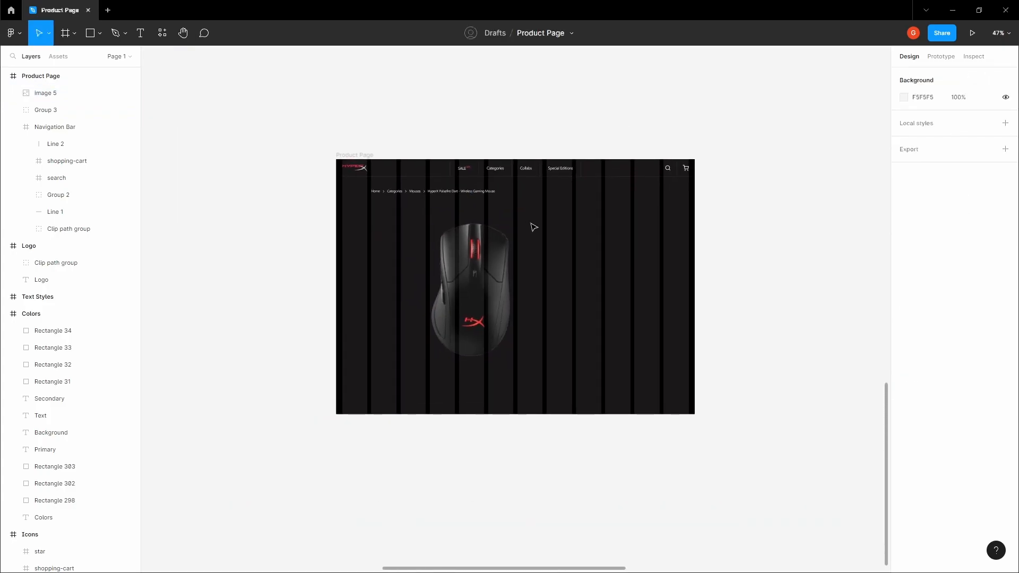
Try the mouse image one grid column further left at X 259 with the layout grids hidden
left_click(483, 243)
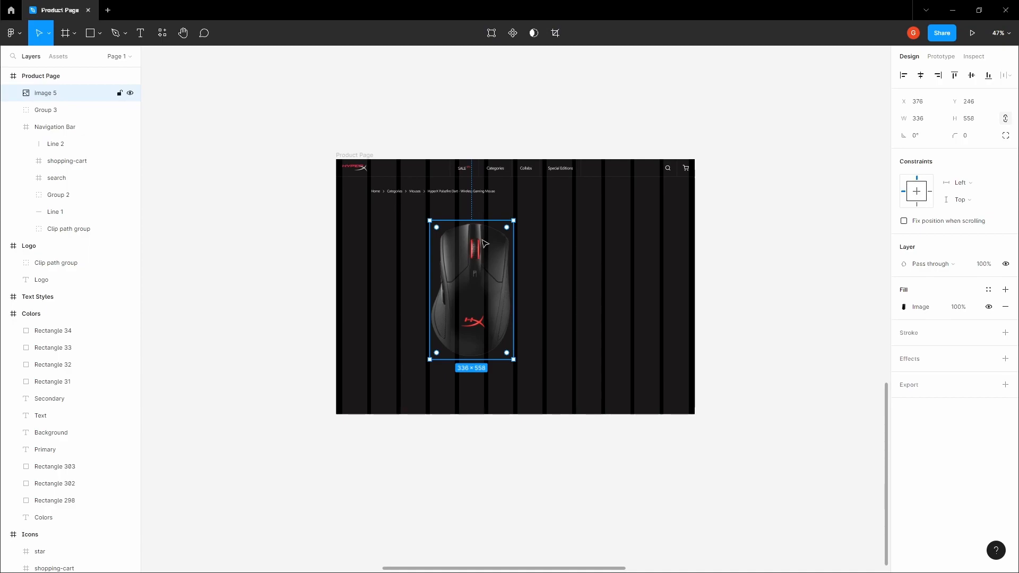
left_click_drag(467, 243, 443, 242)
key("h")
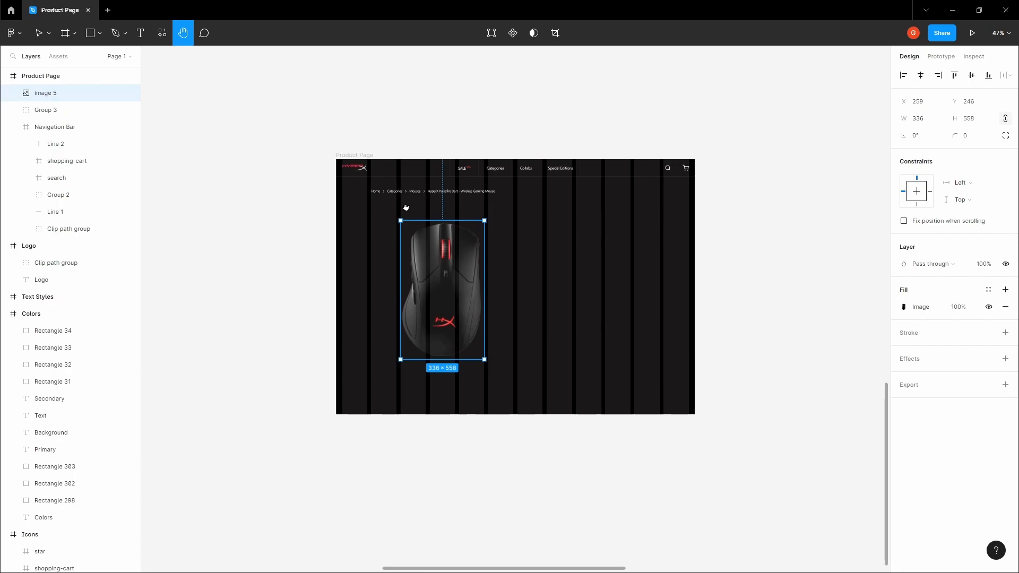
key("v")
key("Escape")
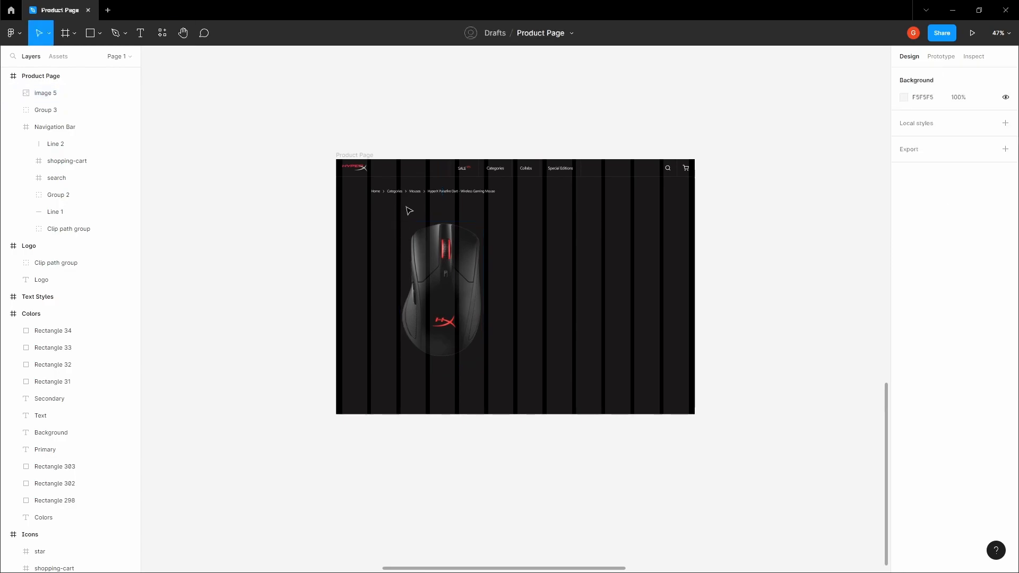
key("ctrl+shift+4")
scroll(386, 225, "up", 3)
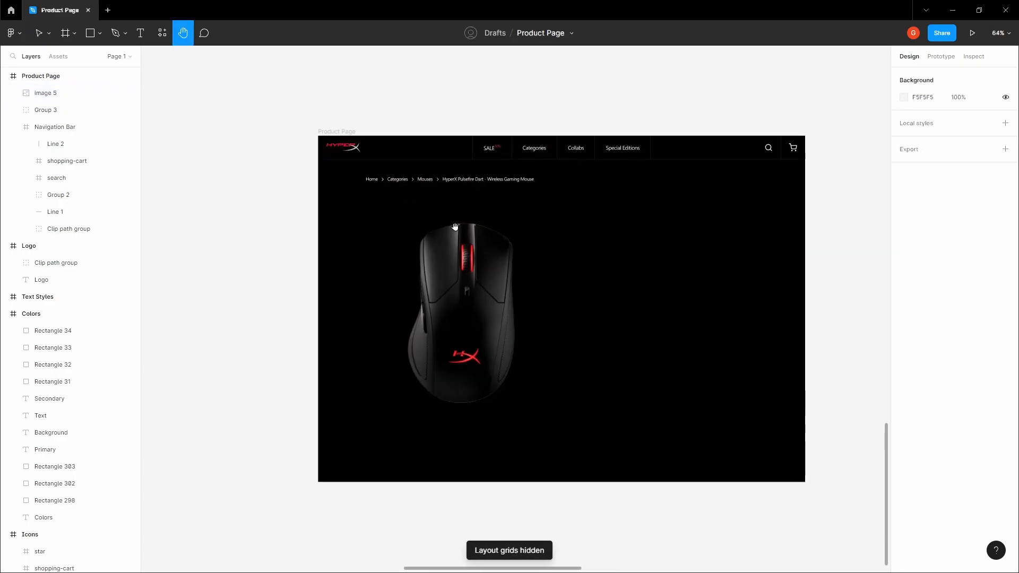
left_click(460, 237)
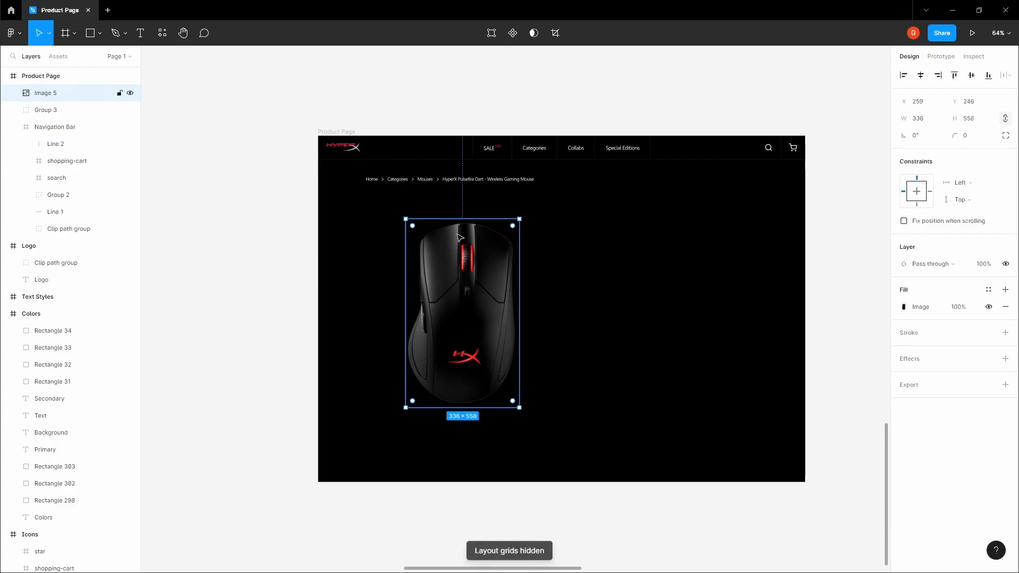
Show the layout grids again and move the mouse image back to X 376, Y 246
key("ctrl+shift+4")
left_click_drag(460, 237, 498, 236)
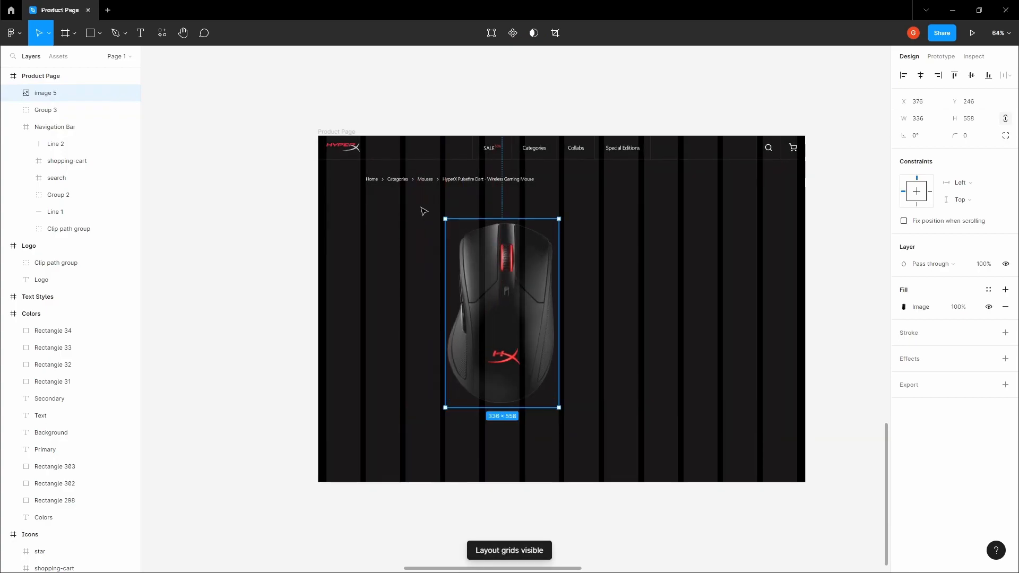
left_click(400, 198)
key("space")
left_click_drag(410, 201, 397, 200)
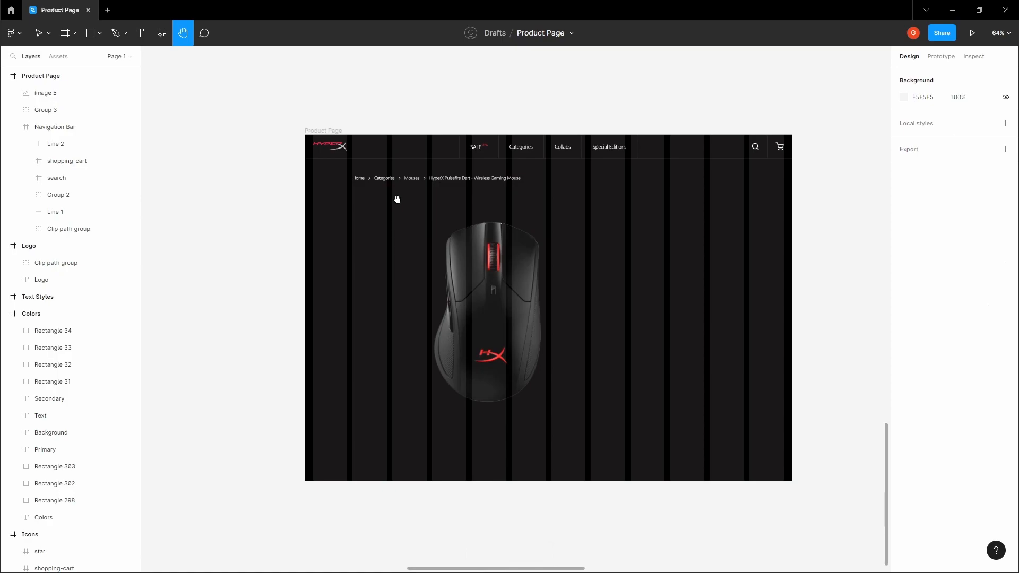
Copy the five small mouse thumbnail frames together from the Images frame
scroll(398, 199, "down", 10)
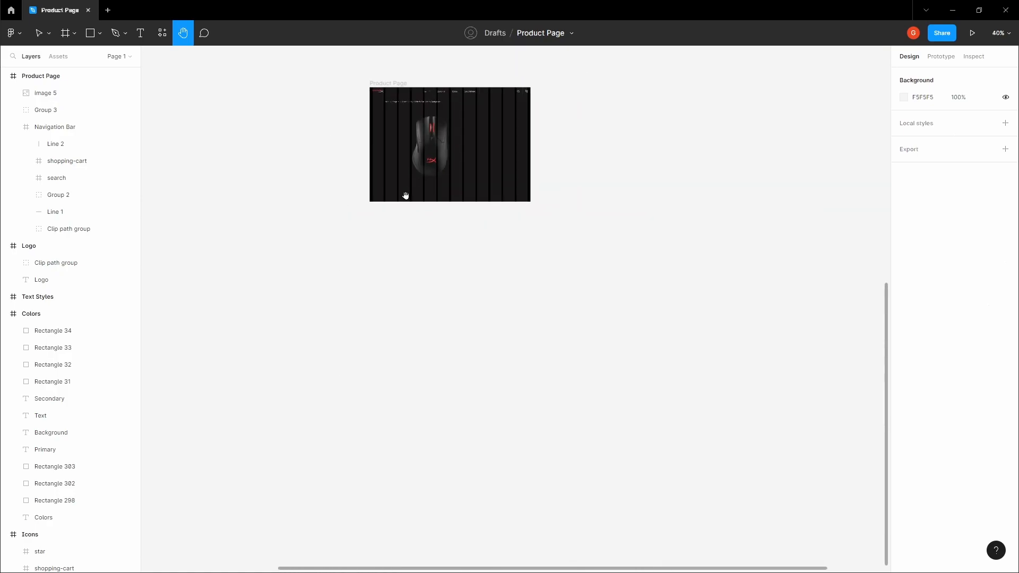
left_click_drag(594, 112, 546, 218)
scroll(546, 218, "up", 9)
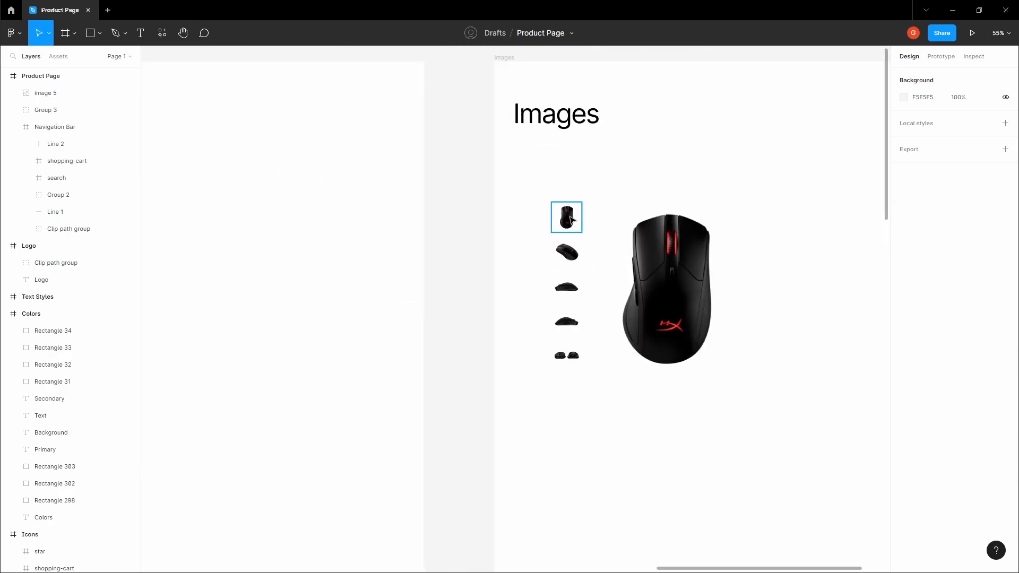
left_click(567, 223)
left_click(561, 261, "shift")
left_click(566, 296, "shift")
left_click(566, 322, "shift")
left_click(567, 356, "shift")
left_click(501, 338)
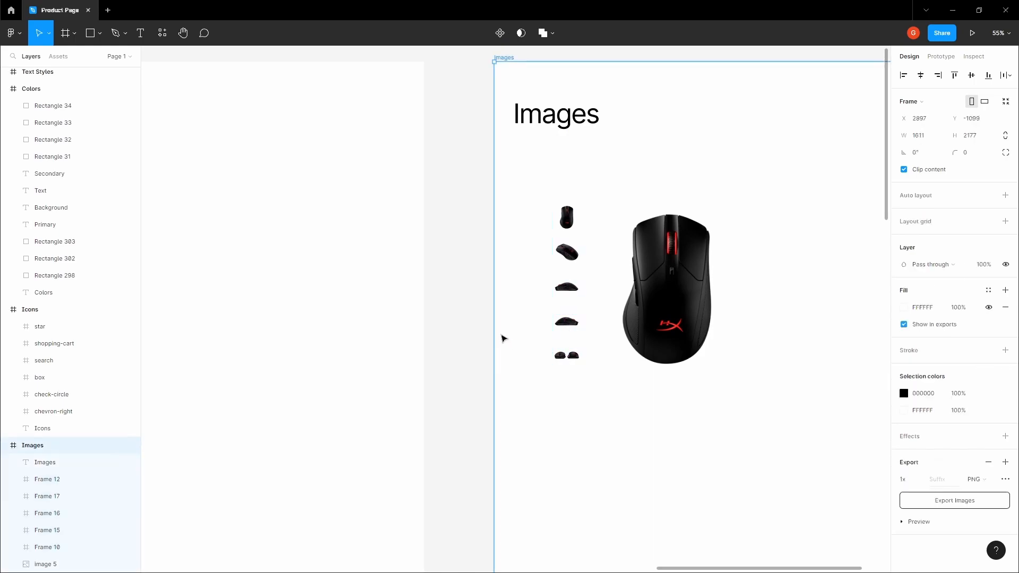
Paste the five thumbnail frames into the Product Page frame
scroll(496, 335, "down", 6)
left_click_drag(447, 426, 535, 221)
left_click_drag(370, 365, 538, 207)
left_click(534, 212)
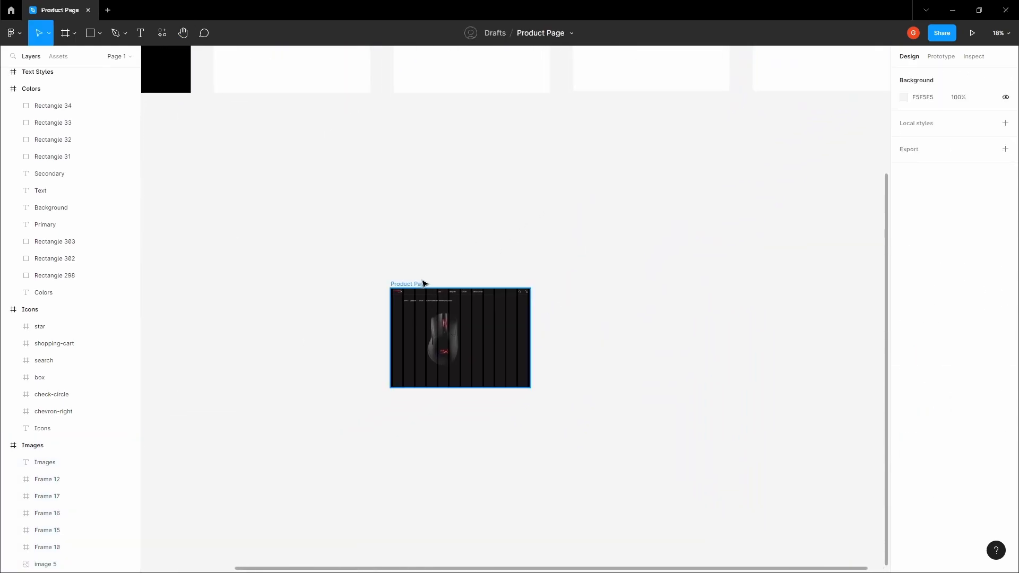
left_click_drag(401, 287, 454, 212)
scroll(450, 217, "up", 4)
key("ctrl+v")
scroll(492, 298, "up", 4)
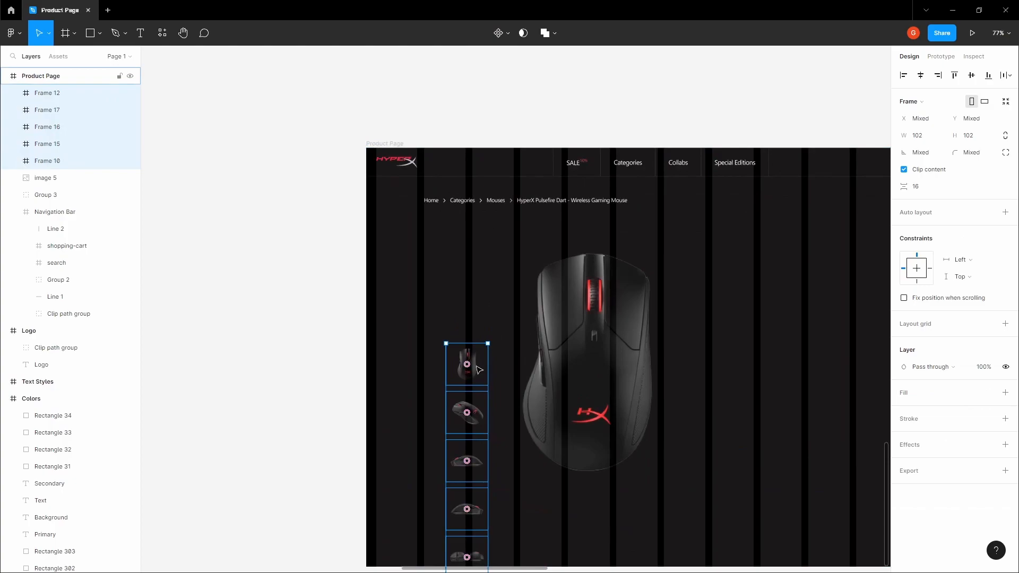
Move the five thumbnails into the second grid column at X 141, aligning their top with the large mouse image at Y 246
left_click(480, 316)
key("ctrl+z")
left_click_drag(482, 365, 460, 301)
scroll(460, 301, "up", 5)
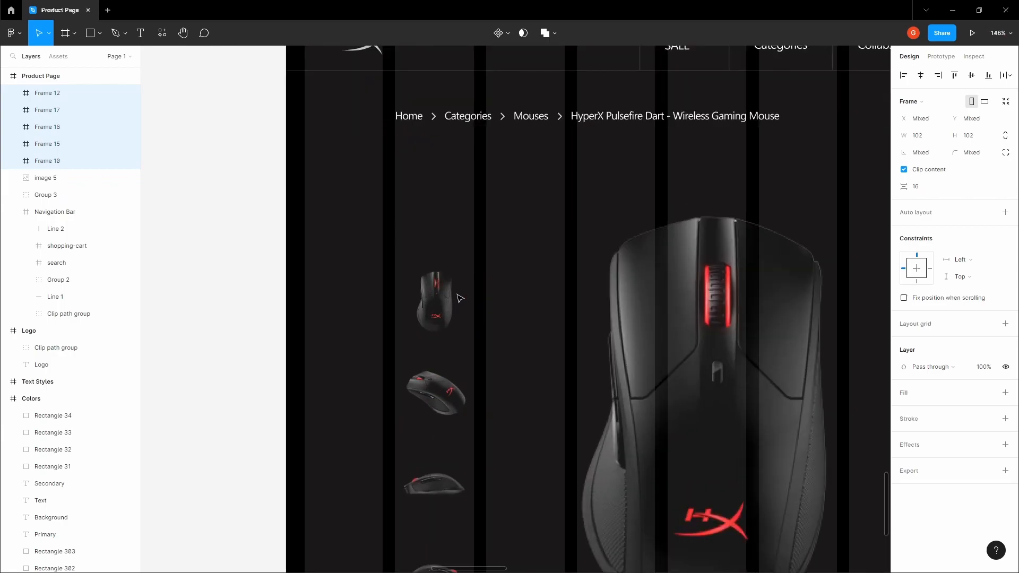
scroll(461, 287, "down", 1)
scroll(460, 209, "up", 6)
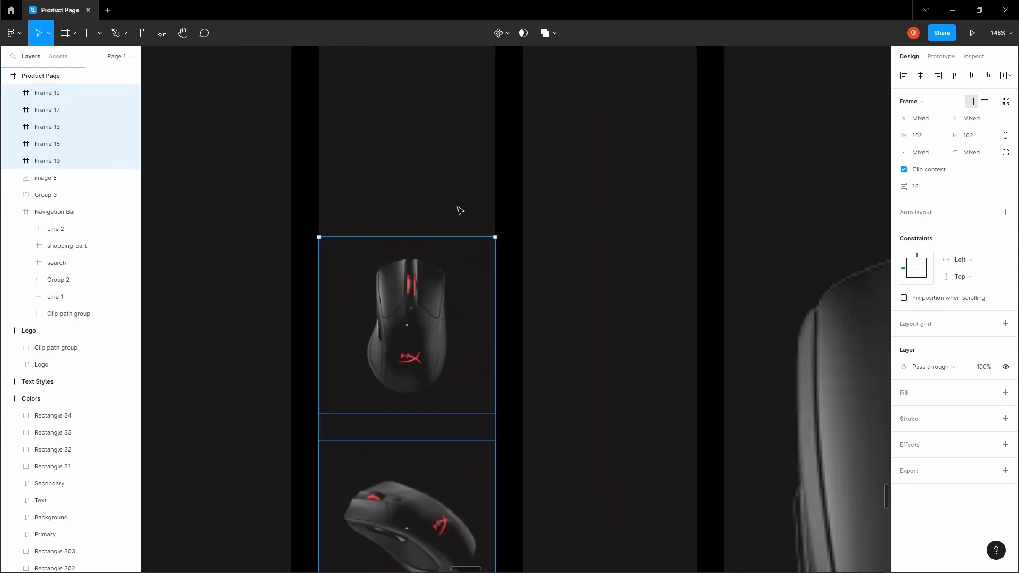
scroll(474, 219, "down", 2)
scroll(475, 218, "down", 7)
left_click_drag(478, 223, 477, 227)
left_click(476, 195)
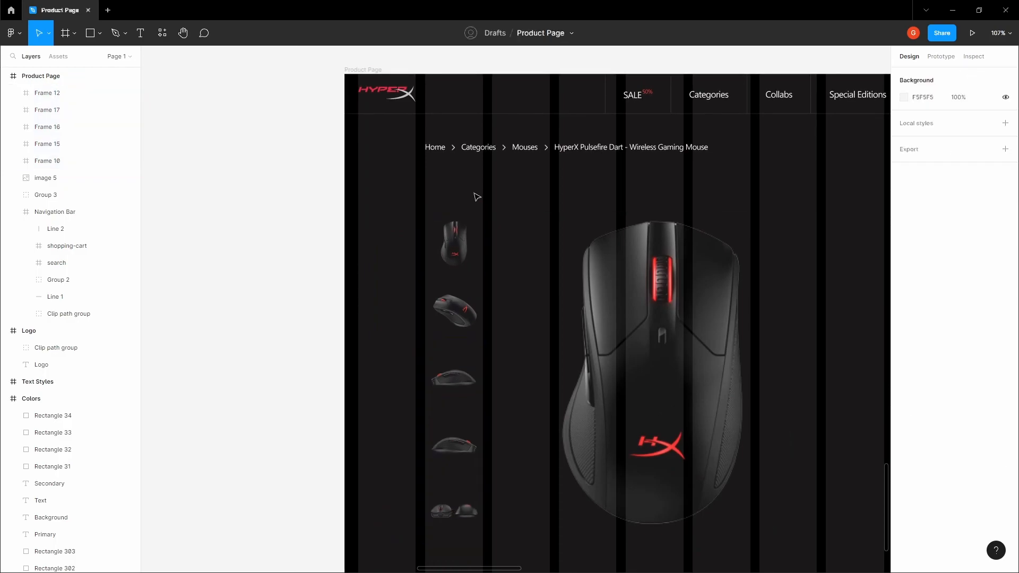
Examine the first thumbnail's frame and the mouse image nested inside it
scroll(475, 207, "up", 1)
left_click(467, 265)
left_click(506, 217)
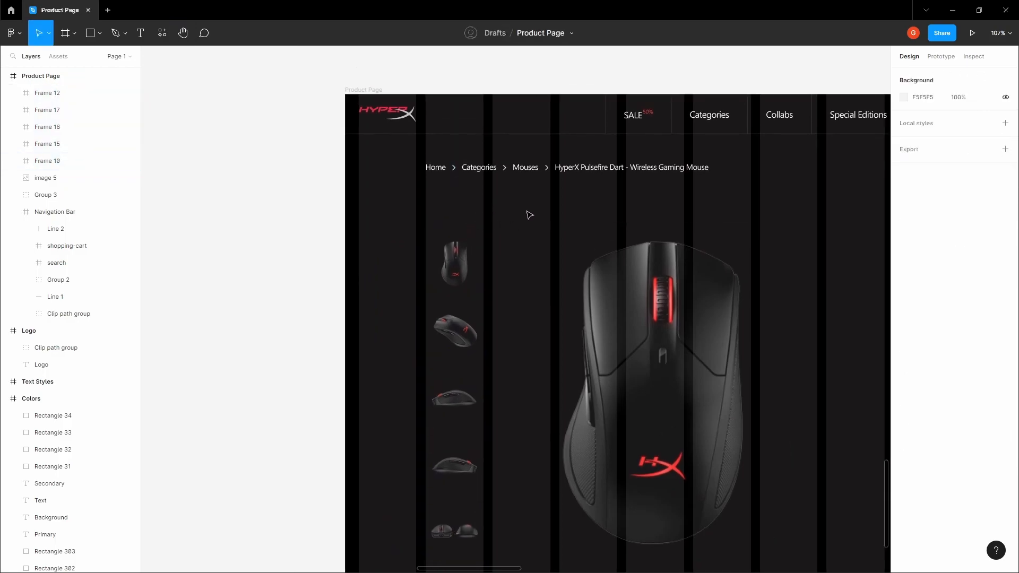
key("h")
left_click_drag(508, 221, 403, 214)
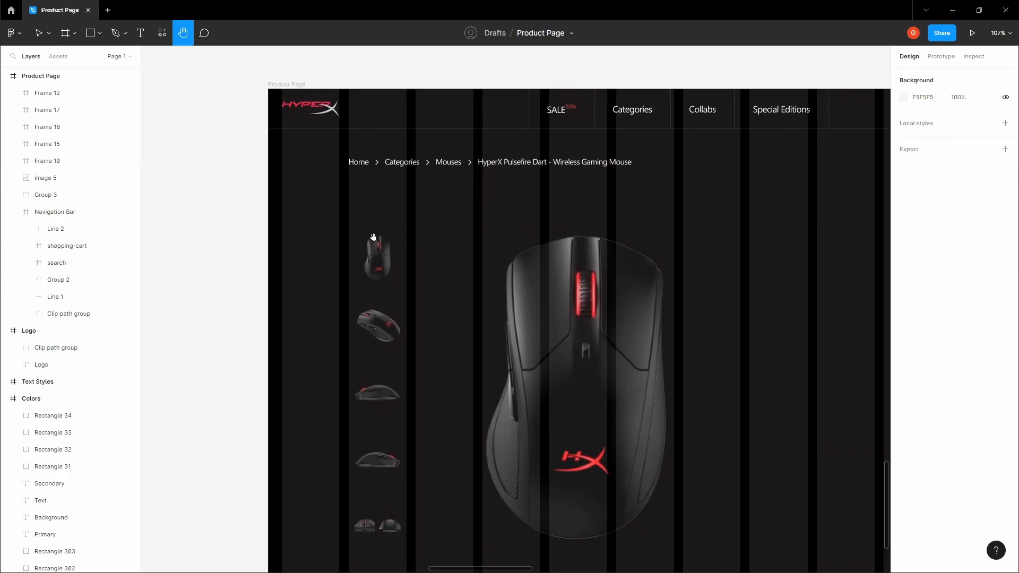
key("v")
left_click(383, 249)
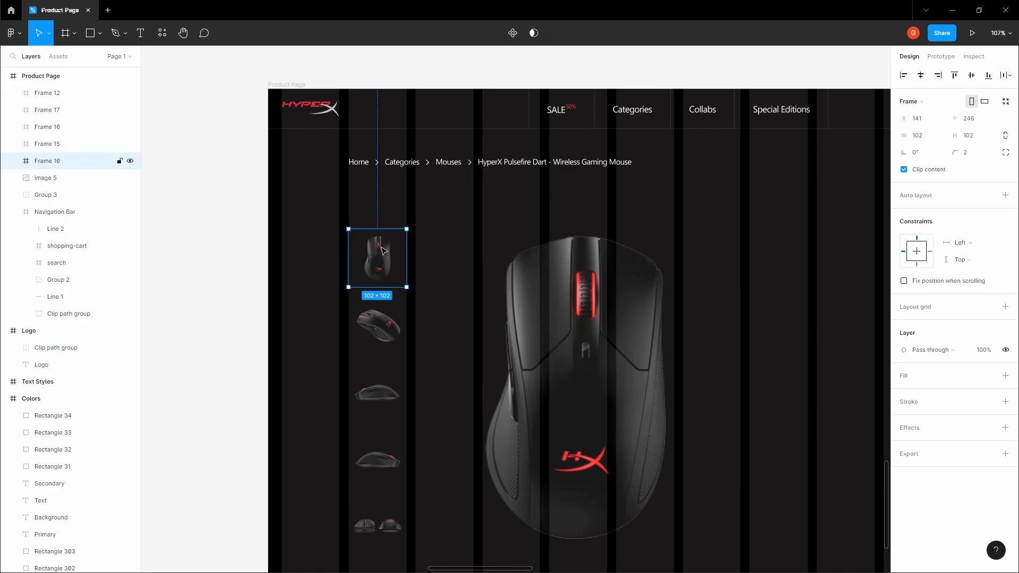
key("Escape")
key("h")
left_click_drag(403, 209, 582, 209)
scroll(586, 211, "up", 5)
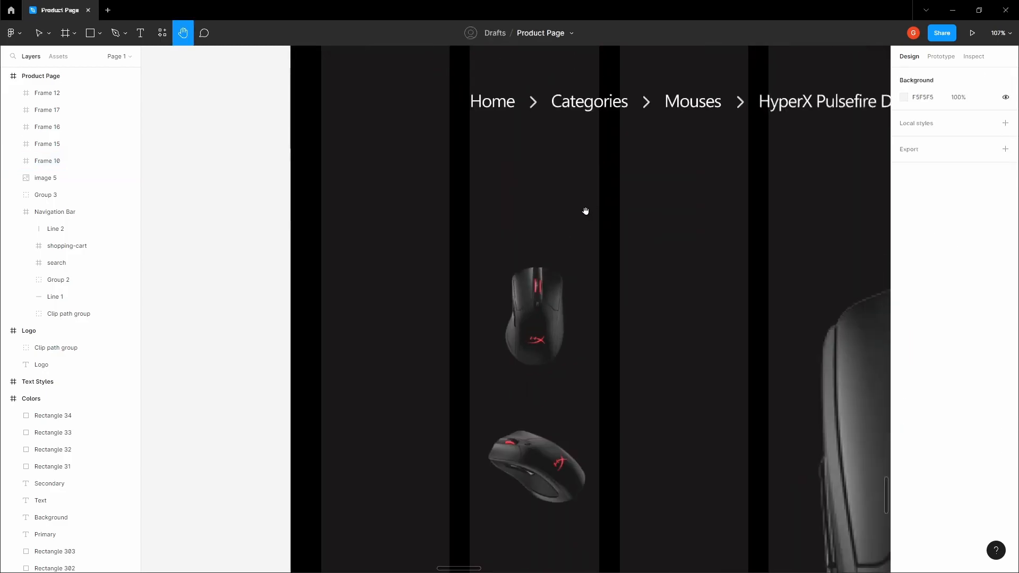
key("v")
left_click(550, 290)
key("shift+2")
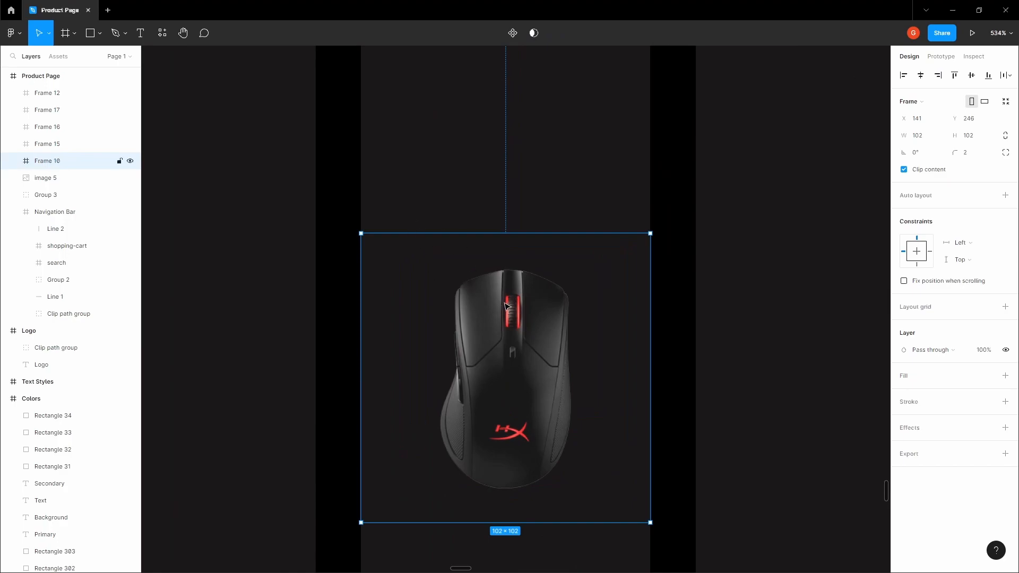
double_click(514, 325)
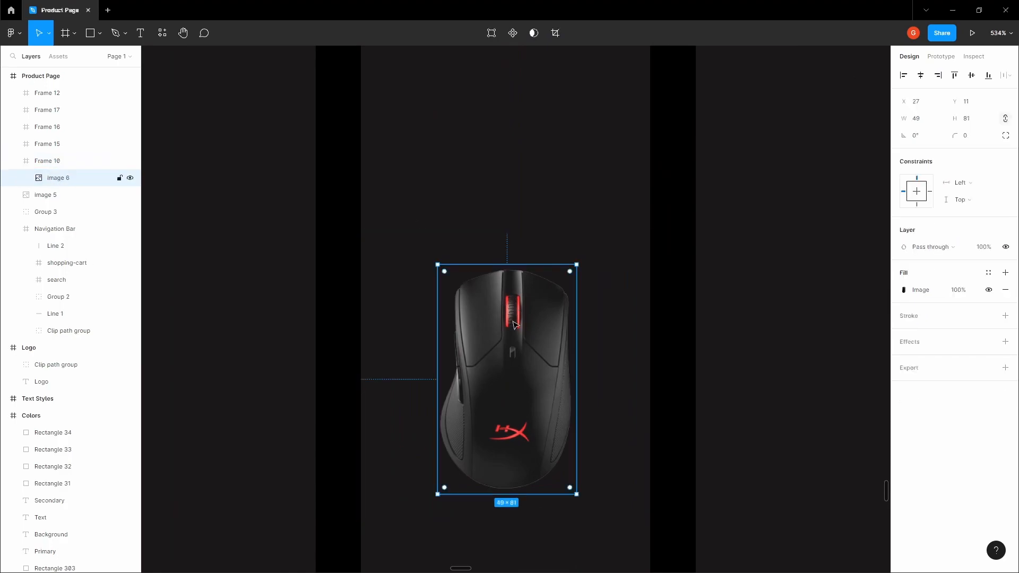
left_click(419, 298)
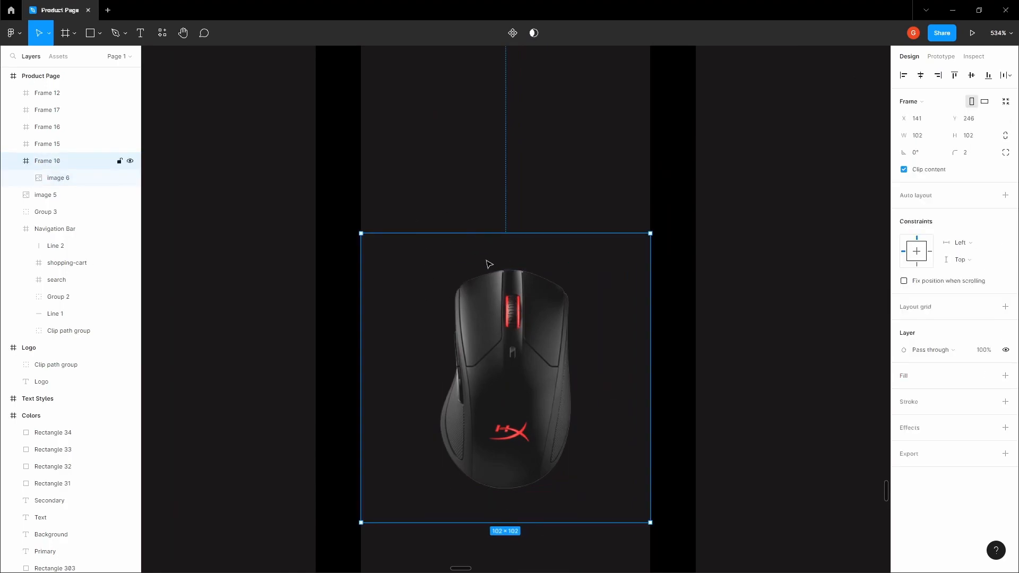
scroll(373, 167, "down", 3)
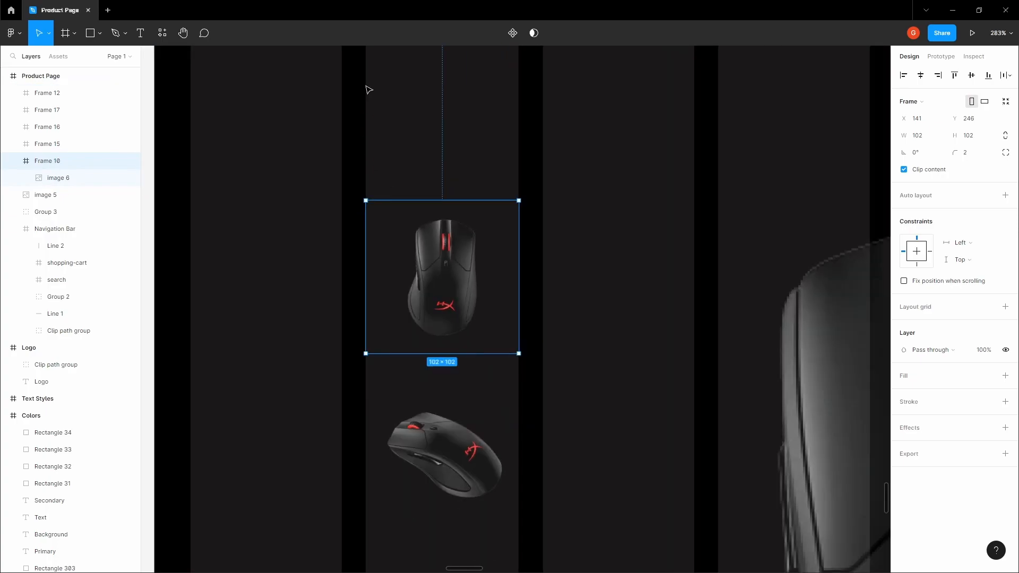
Draw an empty frame of about 102 × 51 above the first thumbnail at X 141, Y 183
scroll(368, 91, "up", 3)
left_click(387, 130)
scroll(388, 129, "up", 4)
scroll(387, 130, "down", 3)
key("f")
left_click_drag(363, 184, 653, 318)
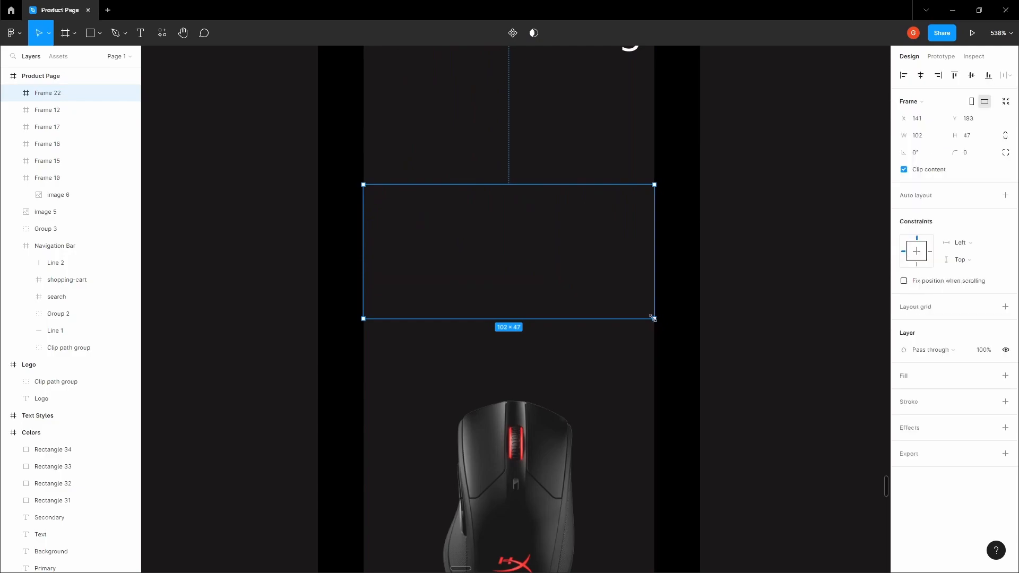
left_click_drag(506, 318, 515, 329)
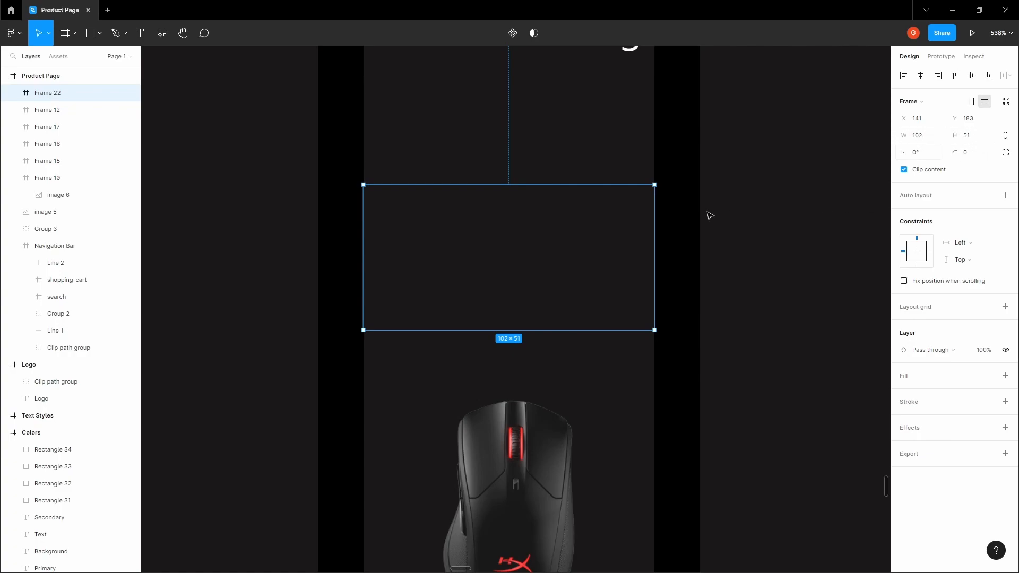
Delete the empty frame above the first thumbnail, and check the first thumbnail's frame and its nested mouse image
key("Delete")
scroll(550, 289, "down", 3)
left_click(552, 286)
scroll(552, 287, "down", 4)
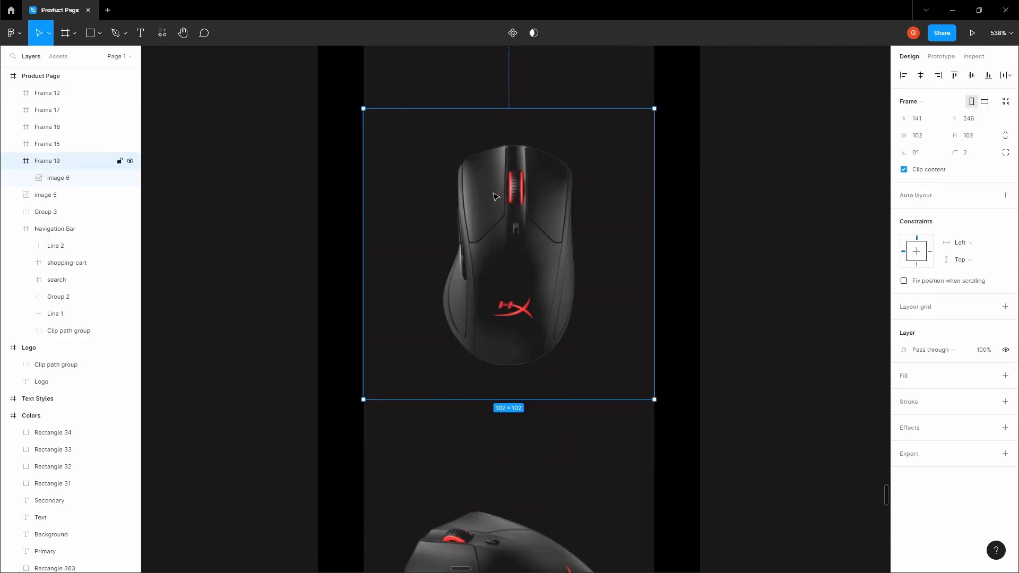
left_click(538, 214)
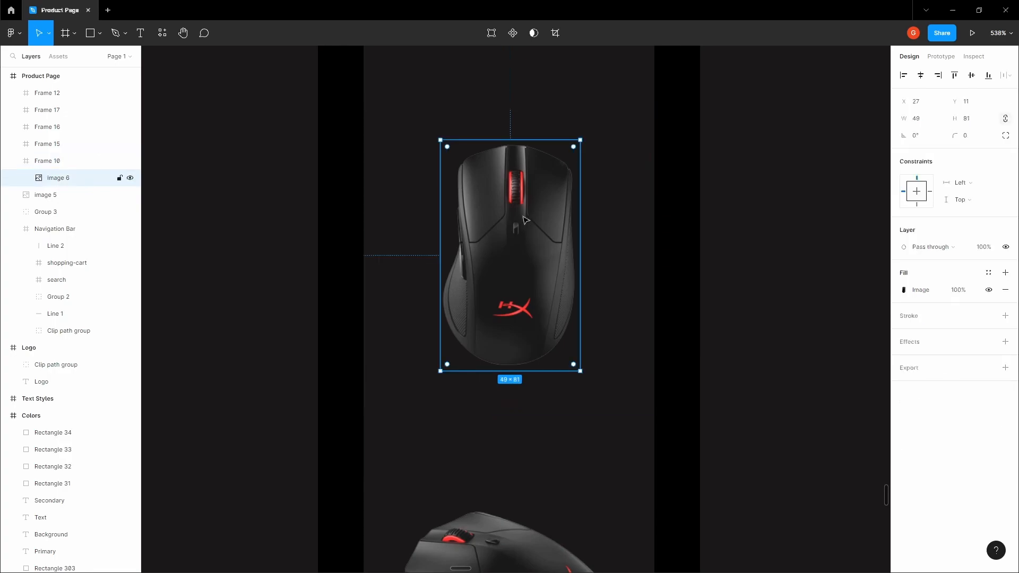
left_click(409, 203)
scroll(409, 204, "down", 7)
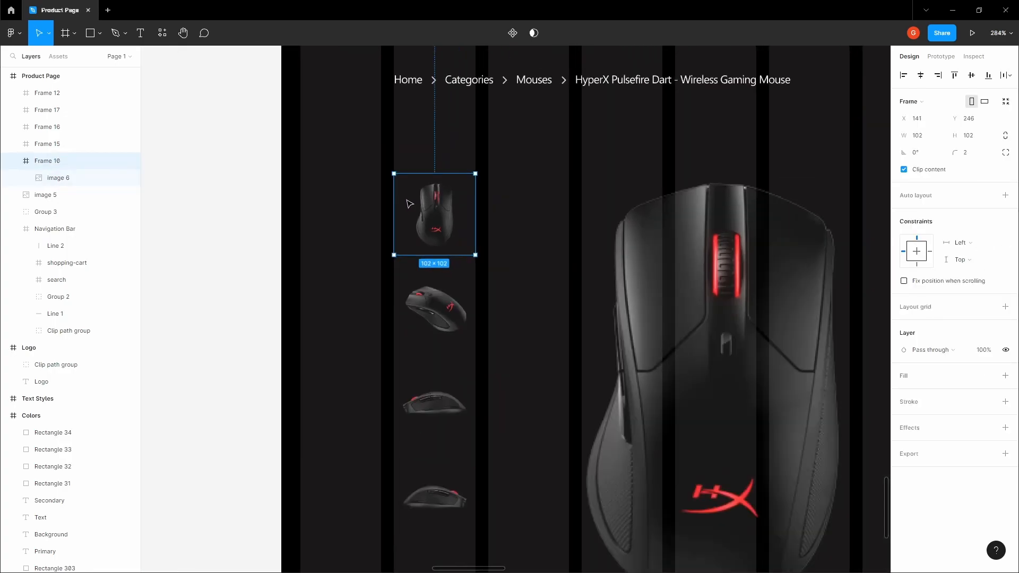
Select all five thumbnail frames and set the vertical spacing between them to 24
left_click(533, 193)
scroll(533, 194, "down", 1)
left_click_drag(528, 191, 469, 158)
left_click(408, 169)
left_click(395, 260, "shift")
left_click(395, 342, "shift")
left_click(395, 425, "shift")
left_click(399, 498, "shift")
left_click(399, 498, "shift")
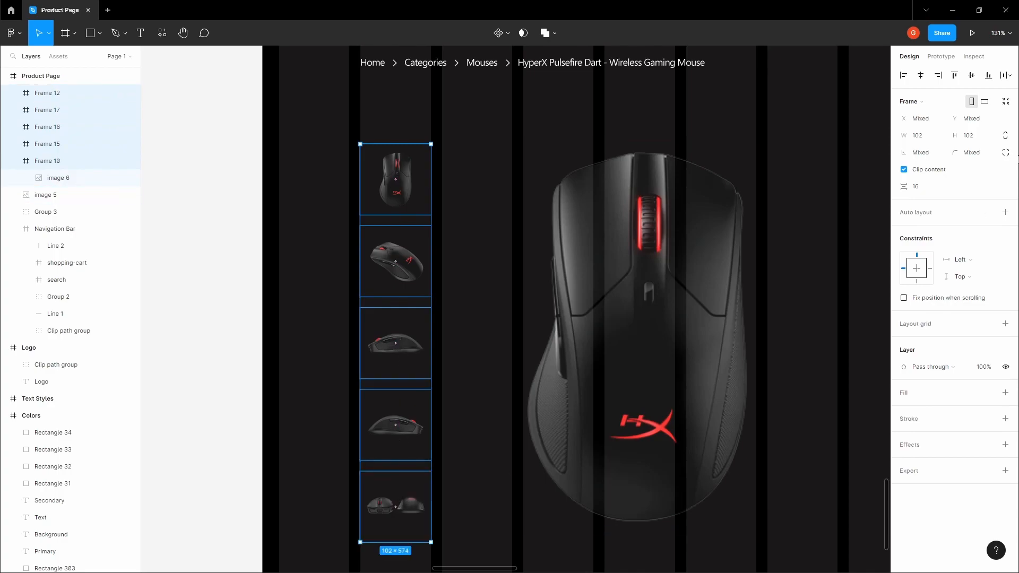
left_click(1005, 103)
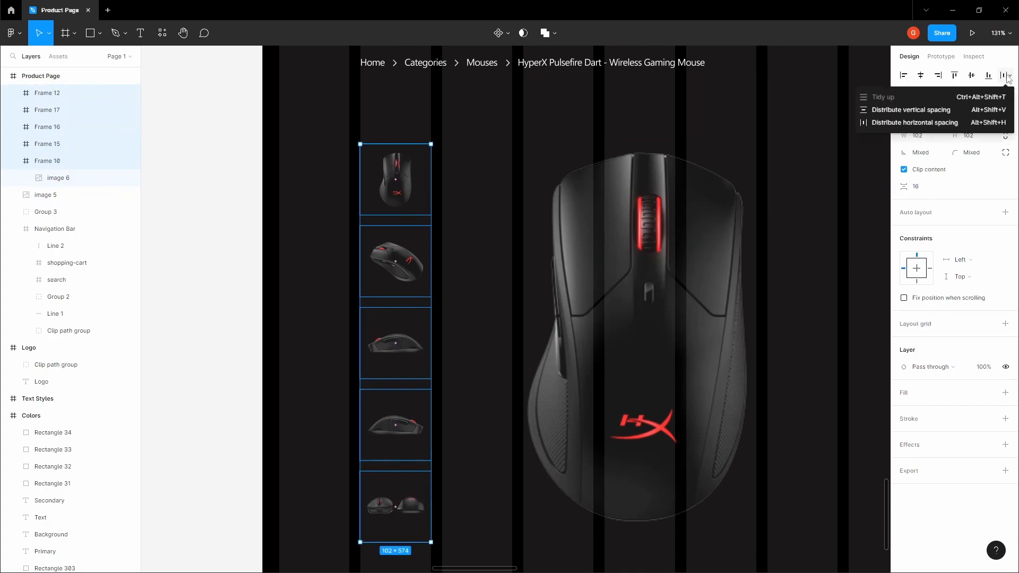
left_click(957, 124)
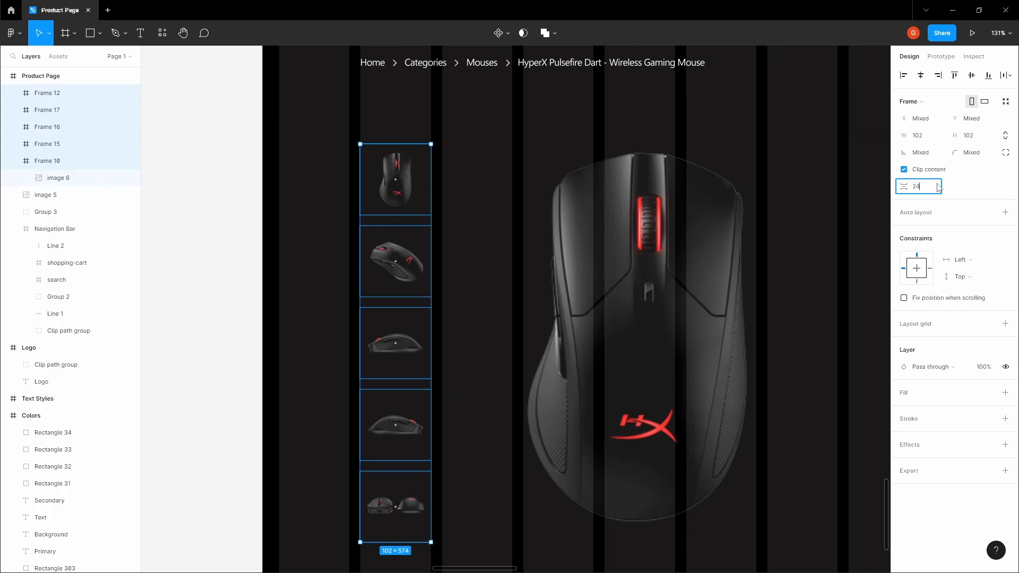
key("Tab")
Hide the layout grids to view the thumbnail column and large mouse image on the plain page background
left_click(472, 152)
scroll(467, 148, "down", 3)
key("space")
left_click_drag(473, 150, 449, 166)
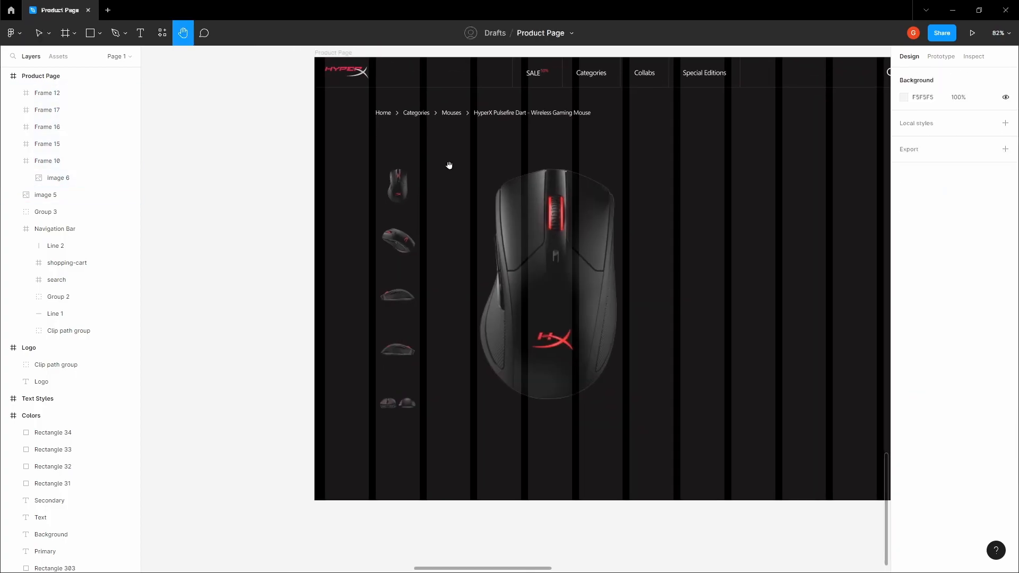
scroll(531, 223, "up", 3)
left_click(552, 244)
mouse_move(568, 241)
left_mouse_down()
mouse_move(500, 239)
mouse_move(562, 249)
left_mouse_up()
left_click(439, 239)
key("ctrl+shift+4")
left_click_drag(446, 240, 429, 236)
scroll(430, 236, "down", 3)
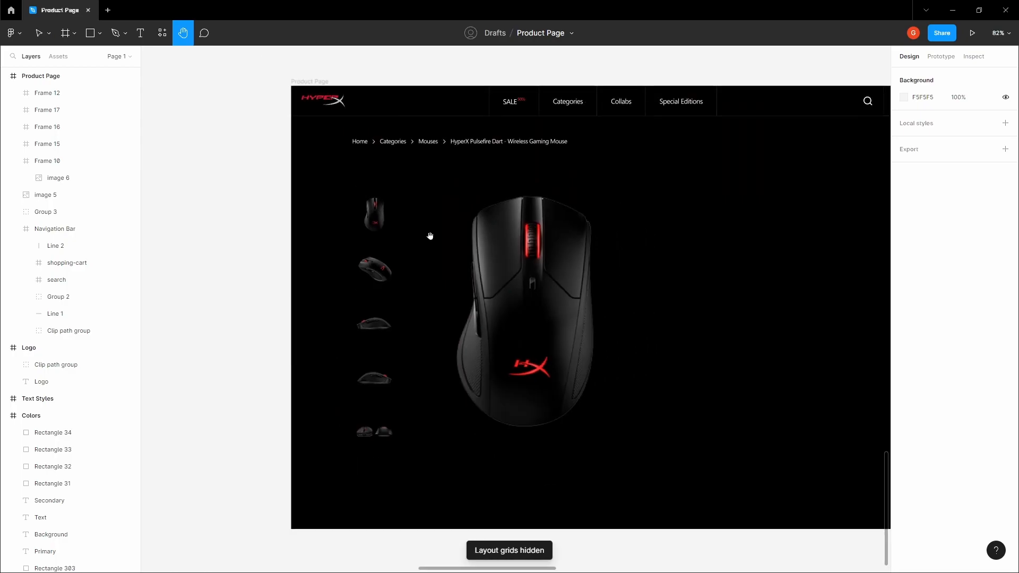
Group the five thumbnail frames in the column beside the large mouse image
left_click(487, 242)
left_click(383, 211)
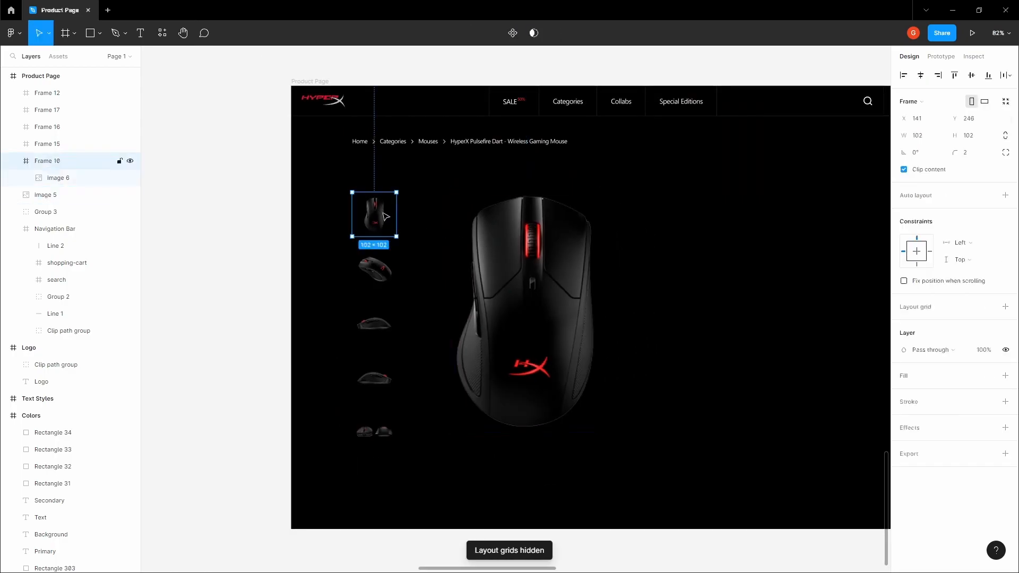
left_click(379, 266, "shift")
left_click(373, 329, "shift")
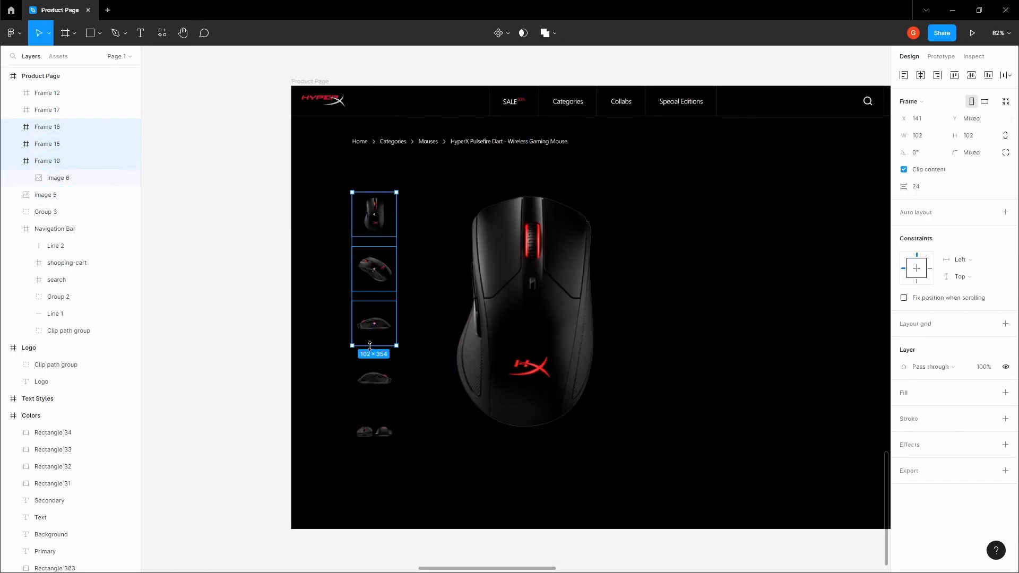
left_click(374, 378, "shift")
left_click(374, 432, "shift")
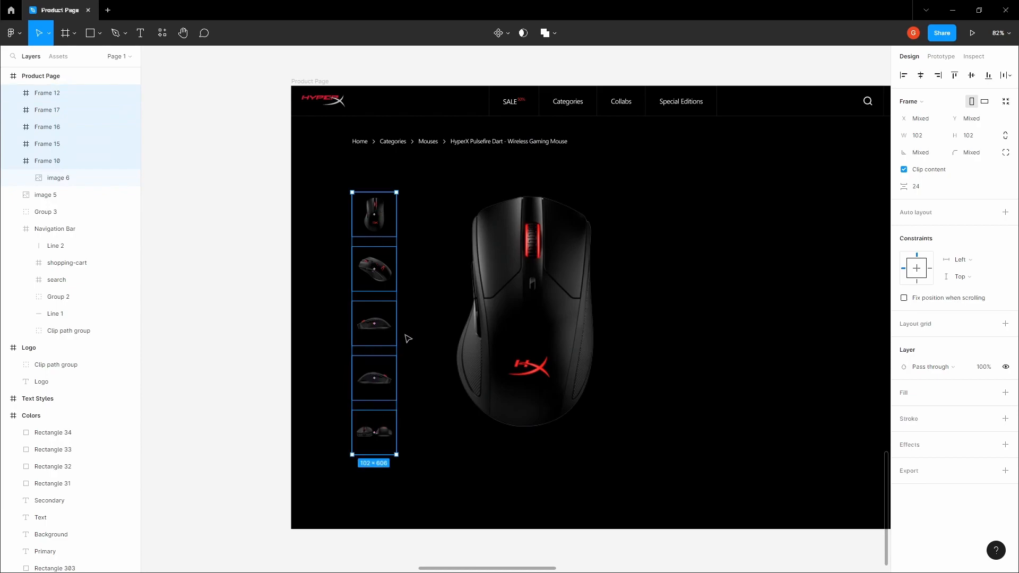
key("ctrl+g")
Show the layout grids again and move the large mouse image to X 392, Y 246
left_click(470, 249)
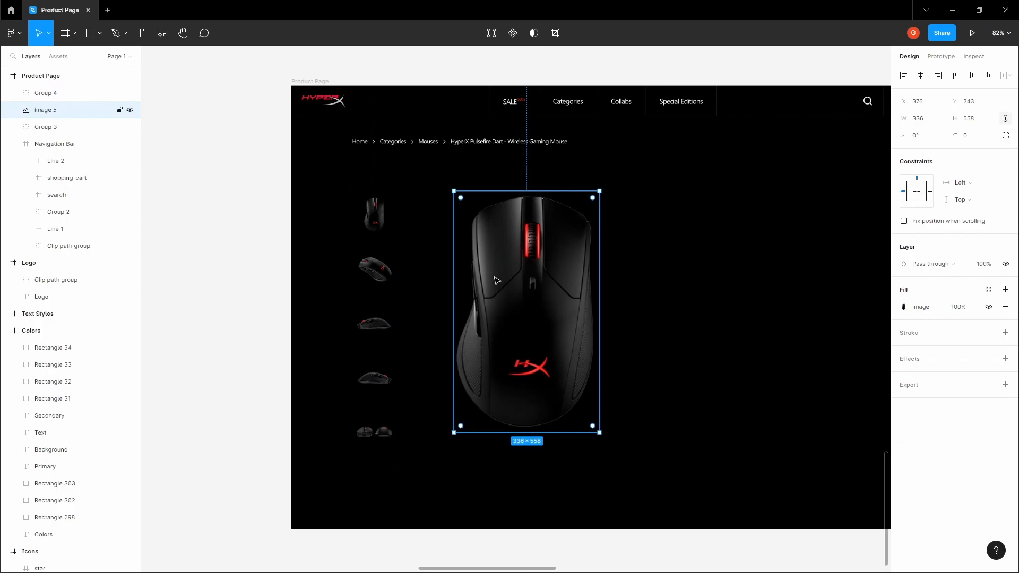
left_click(436, 220)
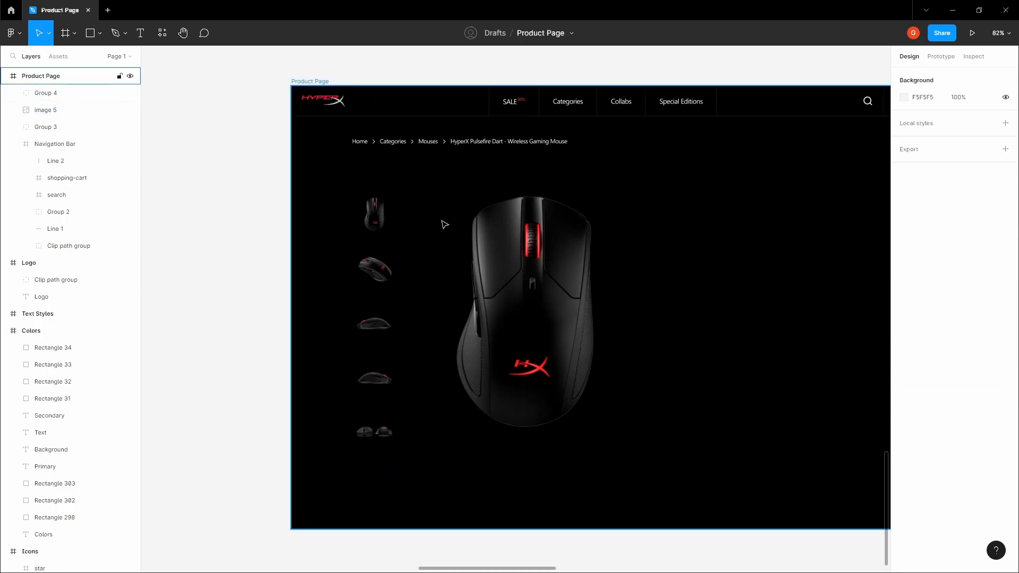
key("ctrl+shift+4")
key("f")
key("v")
left_click(496, 229)
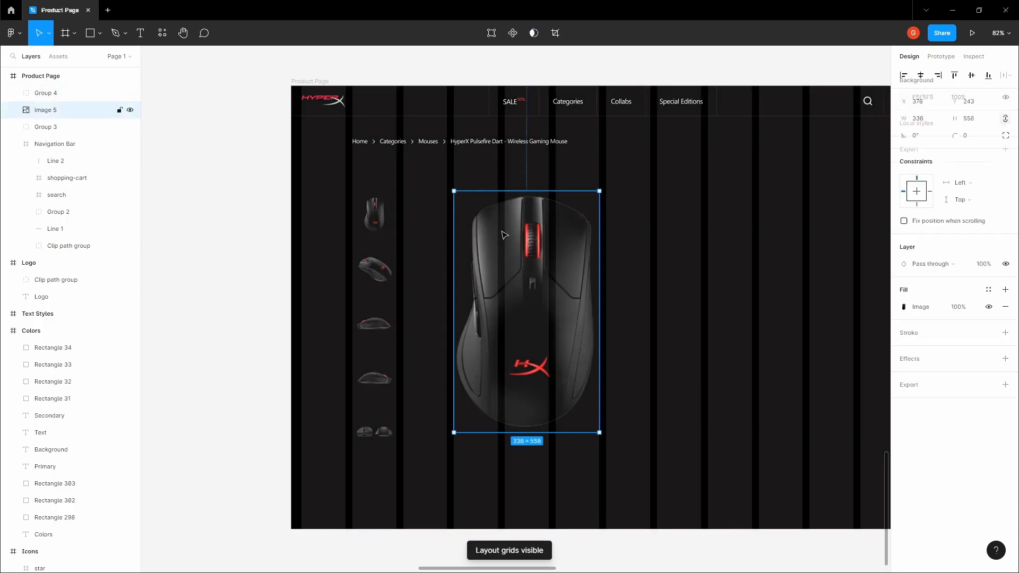
scroll(453, 188, "up", 5)
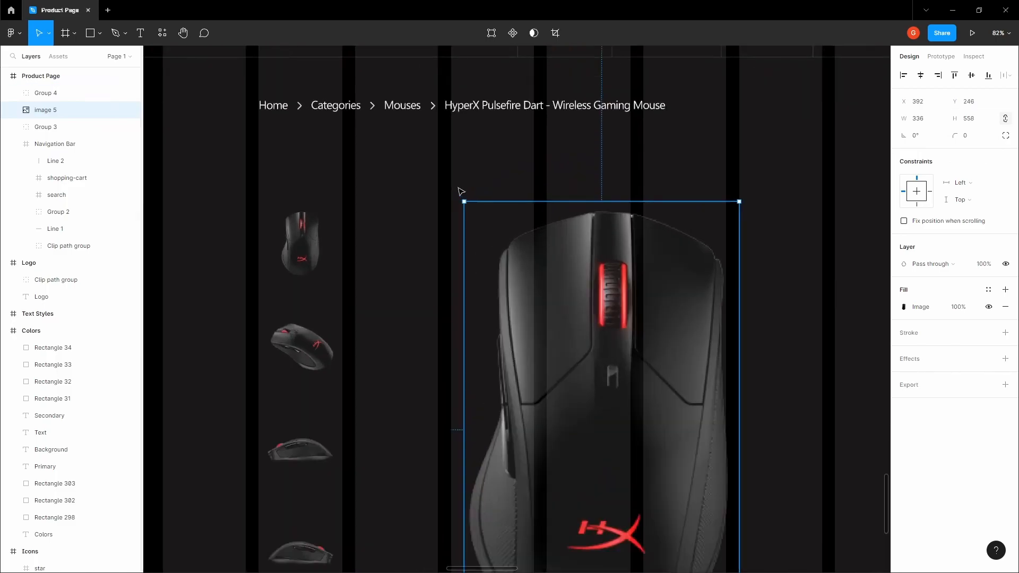
Draw a frame of about 453 × 649 over the large mouse image and move it to X 522, Y 216
key("f")
mouse_move(451, 181)
left_mouse_down()
mouse_move(652, 276)
mouse_move(749, 303)
left_mouse_up()
scroll(652, 275, "down", 5)
left_click_drag(748, 302, 748, 303)
scroll(732, 300, "down", 1)
left_click_drag(682, 268, 557, 223)
scroll(559, 244, "up", 6)
left_click_drag(521, 294, 552, 550)
scroll(541, 370, "down", 5)
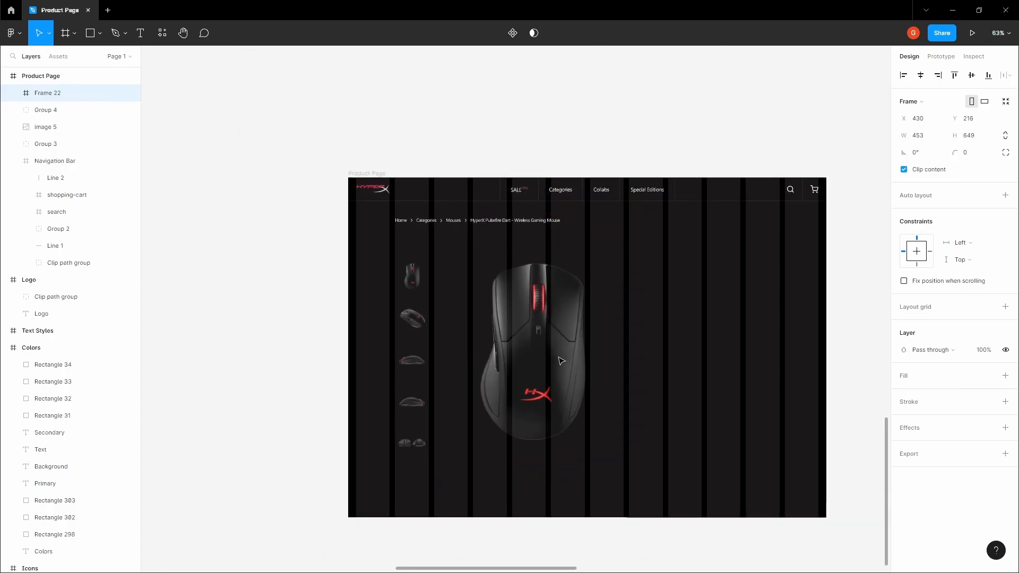
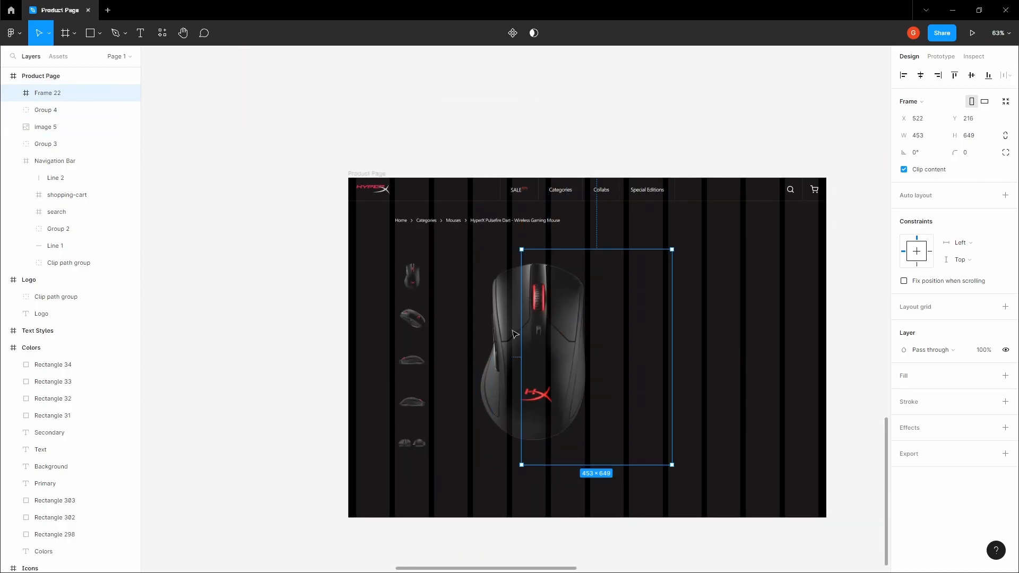
Nest the large mouse image inside the new 453 × 649 frame and place it at X 25, Y 36 within it
left_click(55, 129)
left_click_drag(54, 128, 104, 107)
left_click_drag(548, 303, 597, 304)
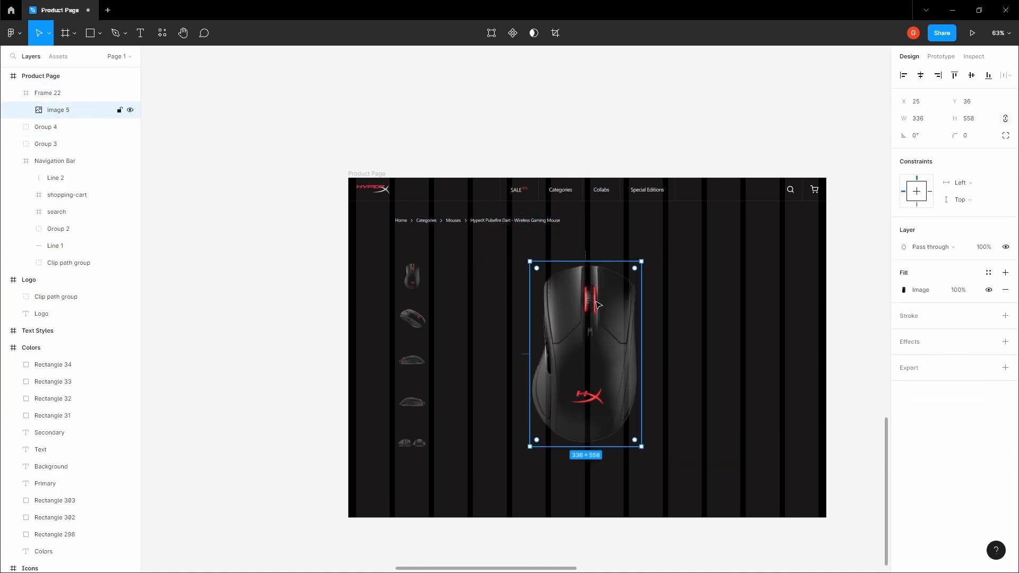
Align the large mouse image to its frame's left edge at Y 46, and move the frame to X 376, Y 217
left_click(903, 75)
key("shift+Down")
left_click(657, 313)
scroll(655, 313, "up", 3, "ctrl")
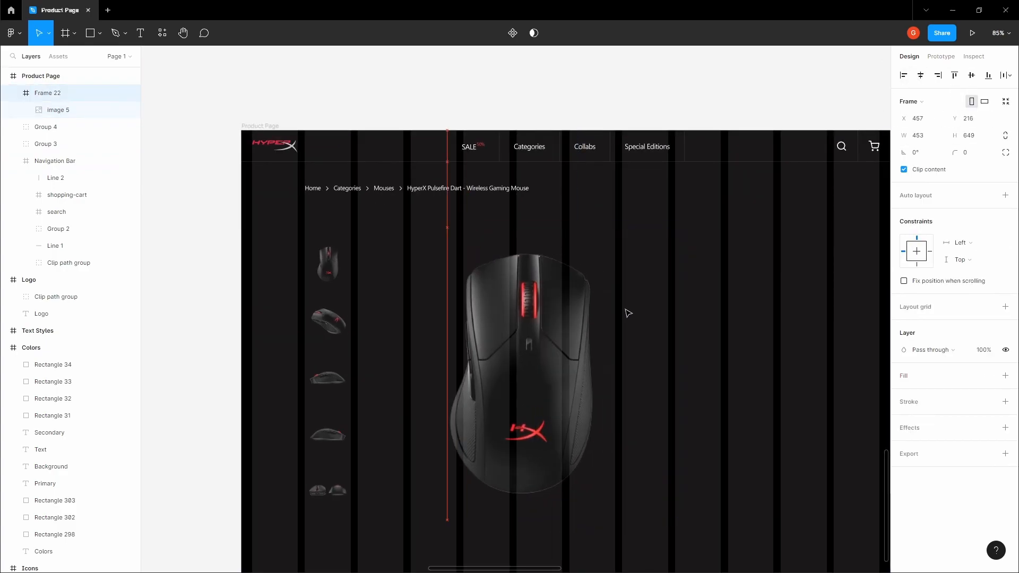
scroll(594, 314, "up", 5, "ctrl")
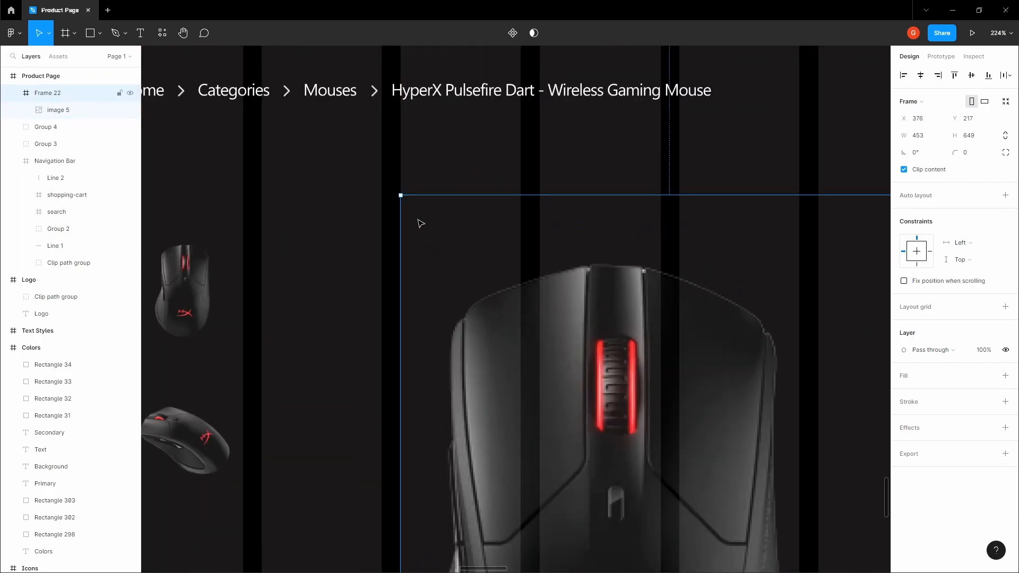
Top-align the thumbnail group with the large mouse image's frame
scroll(421, 222, "down", 3, "ctrl")
left_click(294, 245, "shift")
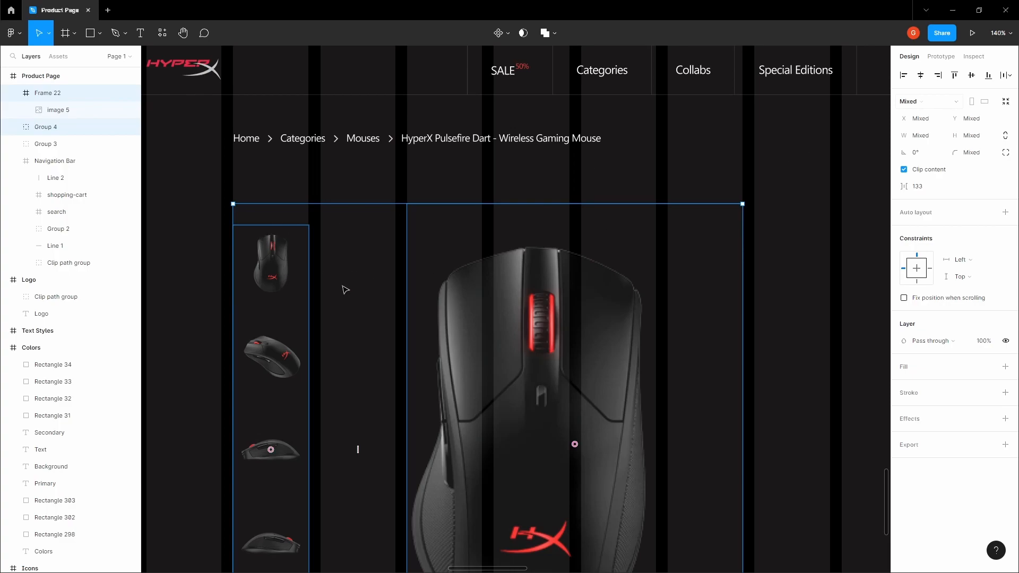
left_click(954, 75)
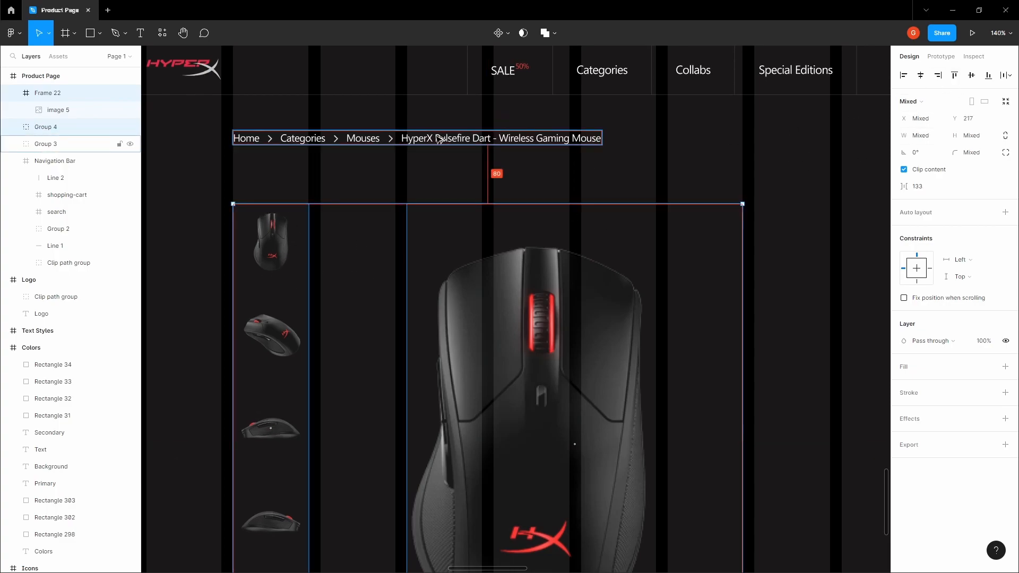
Move the thumbnail group and large image frame up together to Y 201, 64 px below the breadcrumb
key("shift+Up")
key("Up")
key("Up")
key("Up")
key("Up")
key("Up")
key("Up")
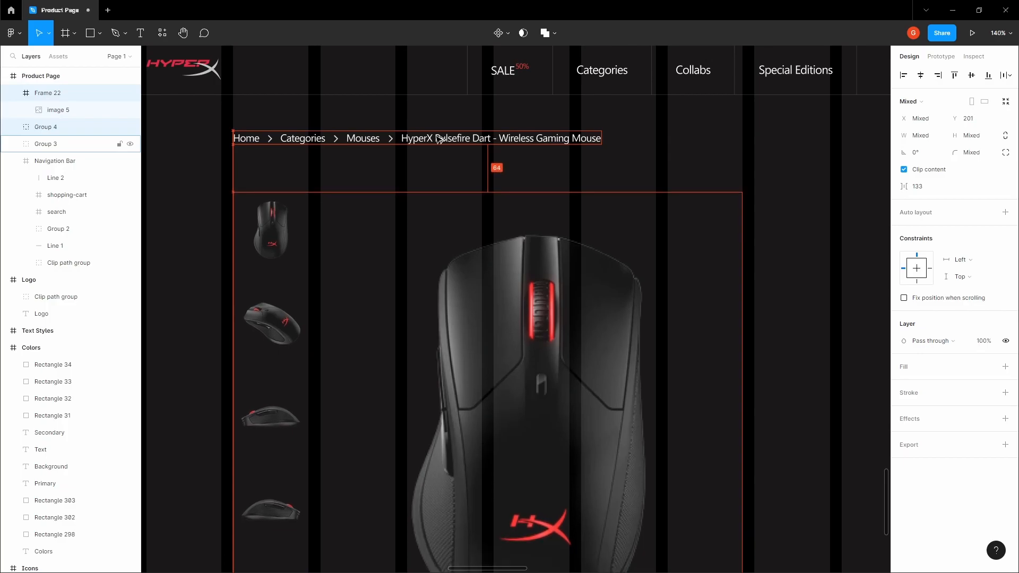
Measure the large mouse image's distances to the edges of its frame
left_click(430, 157)
scroll(425, 154, "down", 5)
left_click(437, 223)
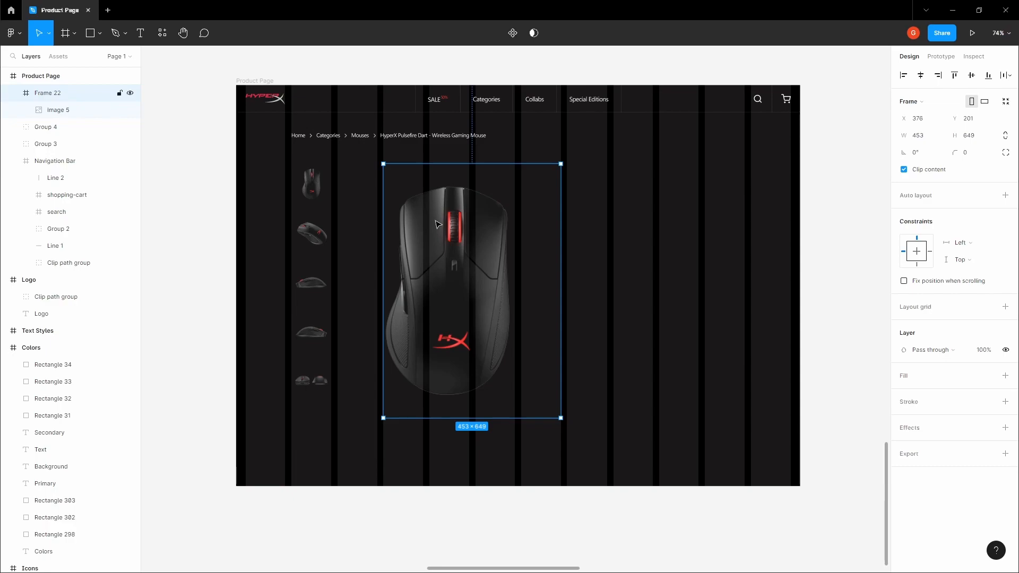
double_click(437, 223)
key("alt")
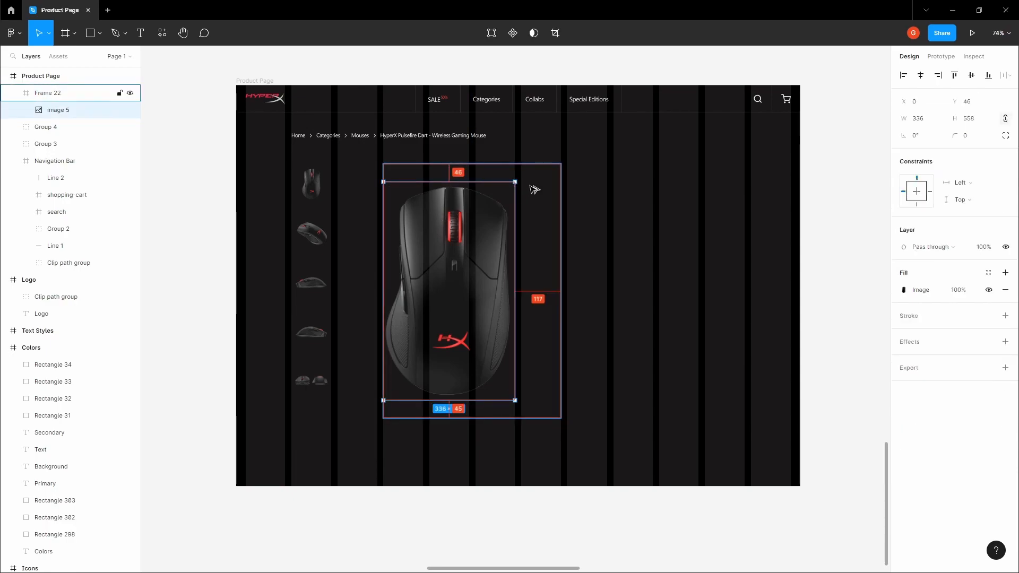
key("alt")
left_click(545, 194)
left_click(604, 179)
key("space")
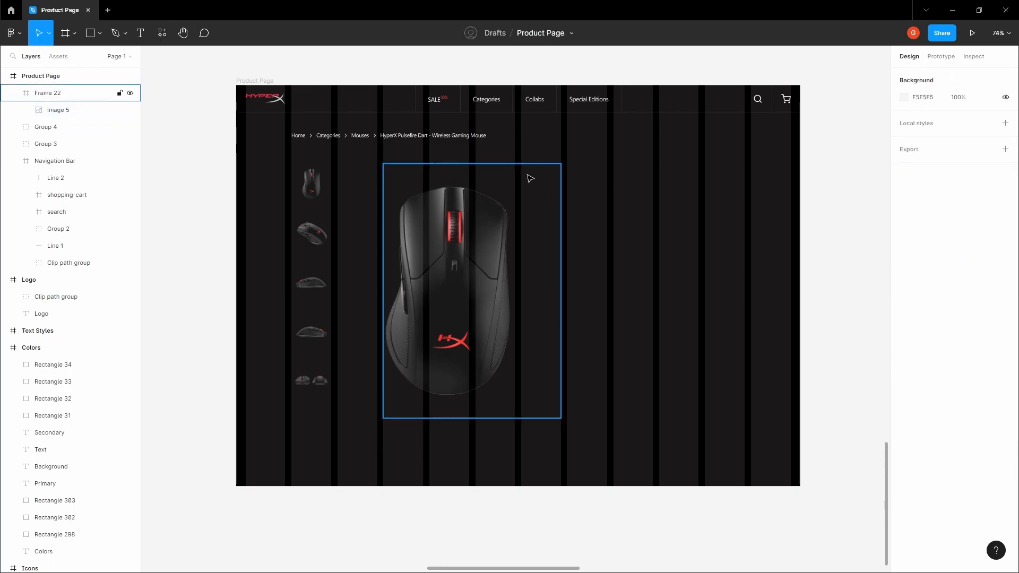
Add a "SAVE" text label inside the large image frame, near its upper-right corner
left_click(535, 170)
scroll(537, 173, "up", 10, "ctrl")
key("t")
left_click(498, 175)
type("SAVE")
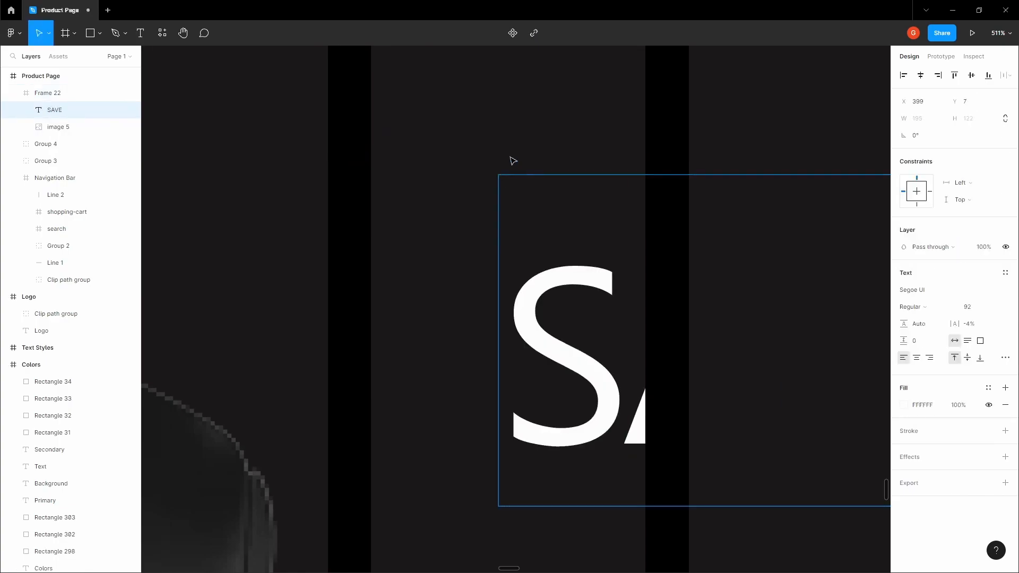
key("Escape")
Set the SAVE label's font size to 14 and position it at X 357, Y 7 in the frame
scroll(422, 177, "down", 3, "ctrl")
left_click_drag(482, 232, 363, 232)
left_click(992, 308)
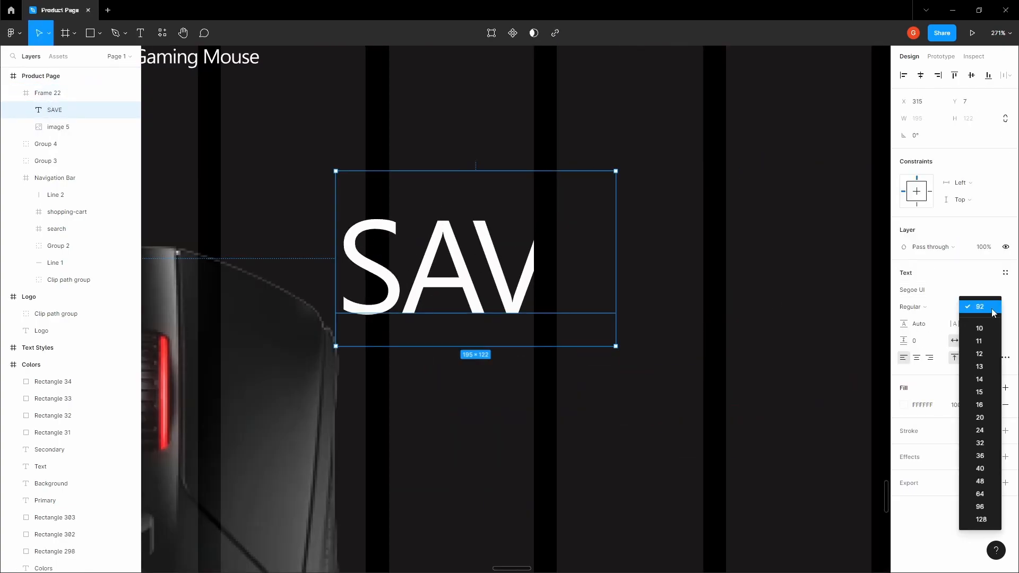
left_click(980, 378)
left_click_drag(366, 186, 426, 185)
Extend the label's text to read "SAVE 50%"
double_click(437, 185)
type("0")
type("9")
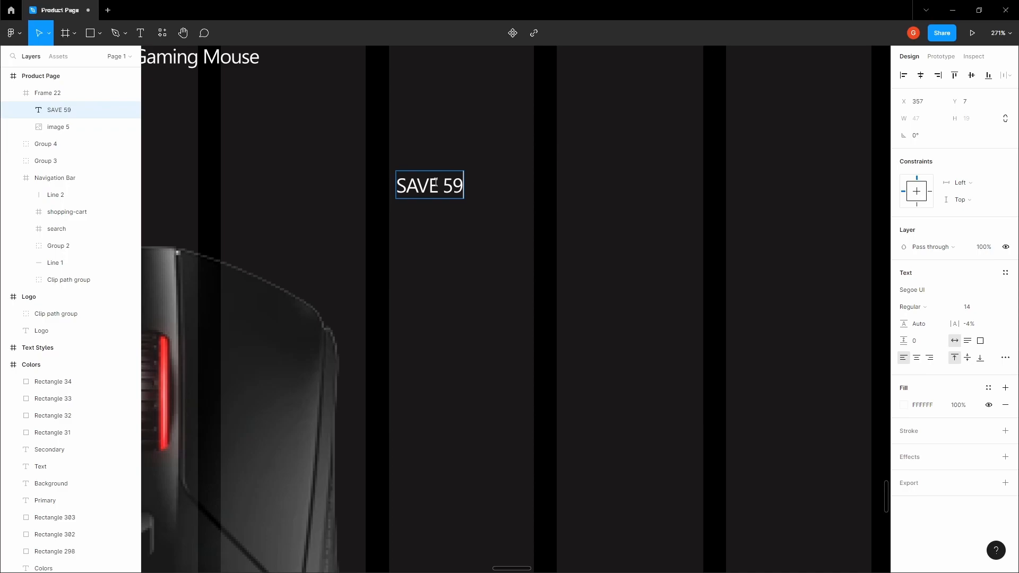
key("BackSpace")
type("0%")
key("Escape")
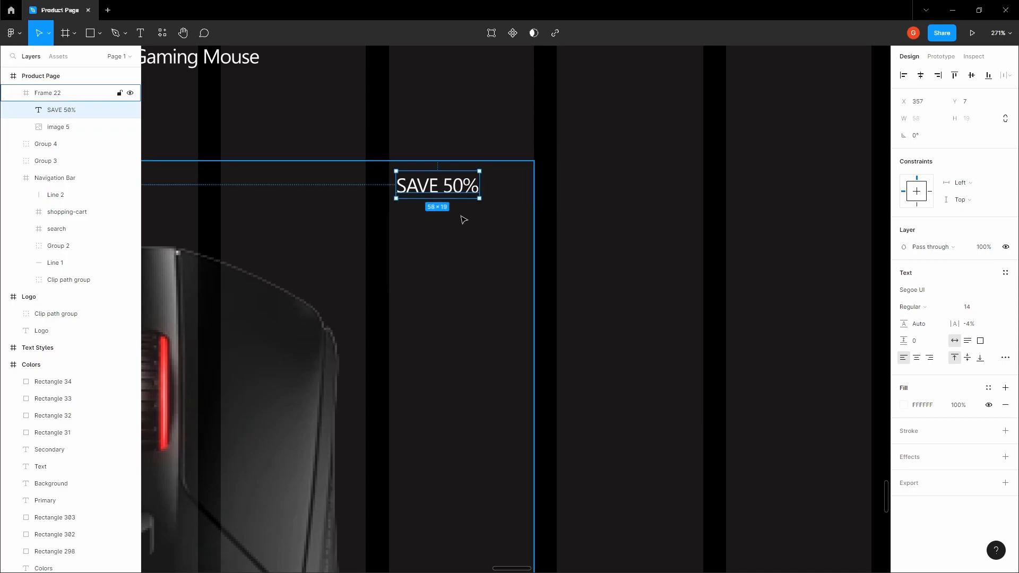
Wrap the SAVE 50% label in auto layout with 8 horizontal and 4 vertical padding
key("shift+a")
left_click(974, 274)
type("4")
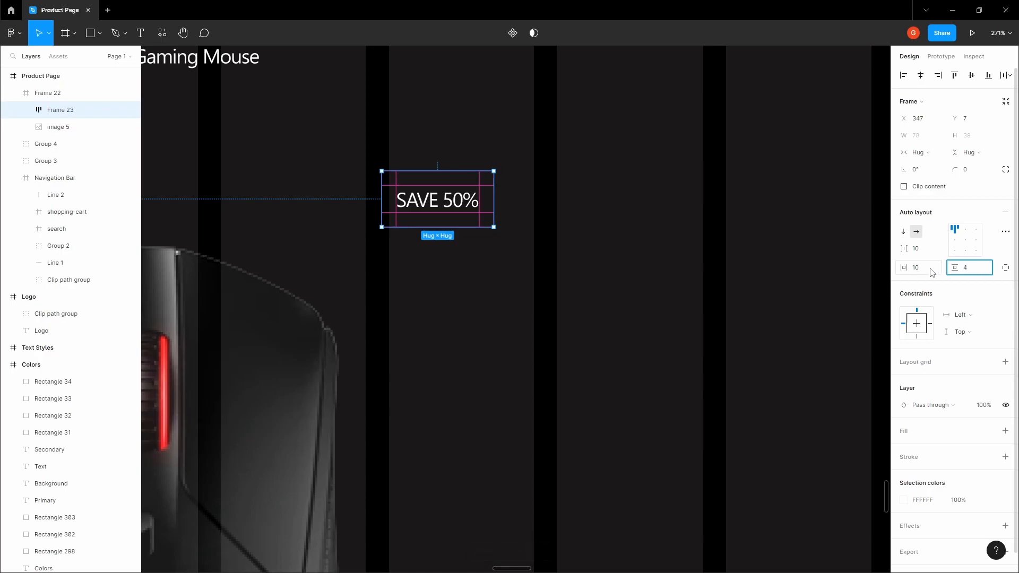
left_click(931, 272)
type("12")
key("Tab")
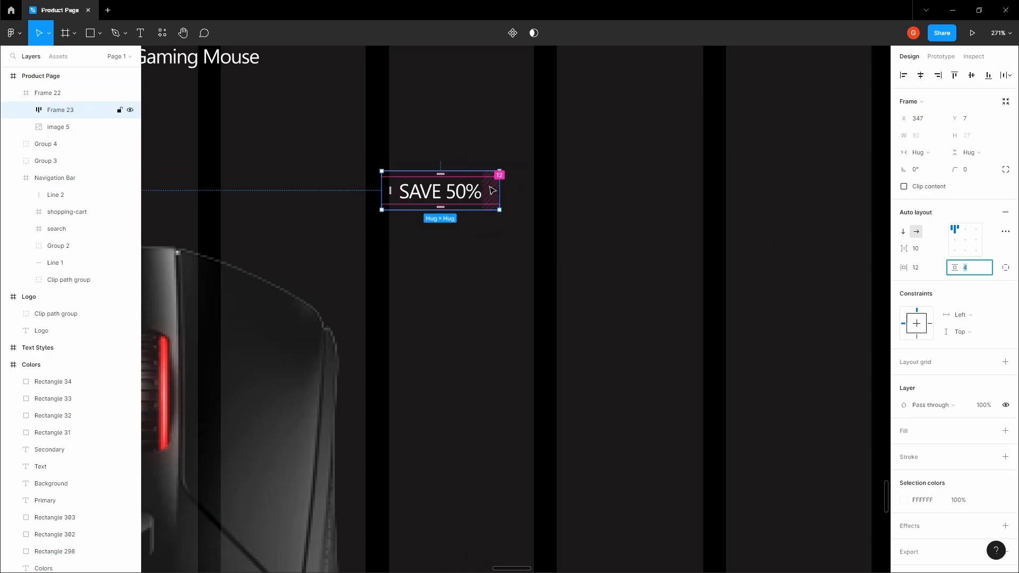
key("shift+Tab")
type("8")
key("Tab")
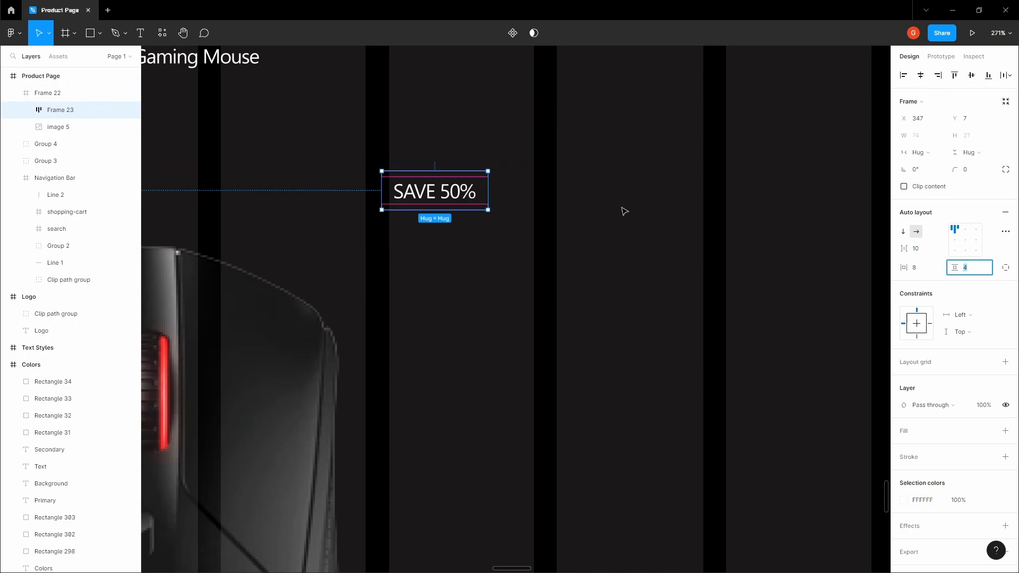
left_click(664, 215)
Copy the red colour FB322C from the small 50% text beside SALE in the navigation bar
left_click(457, 195)
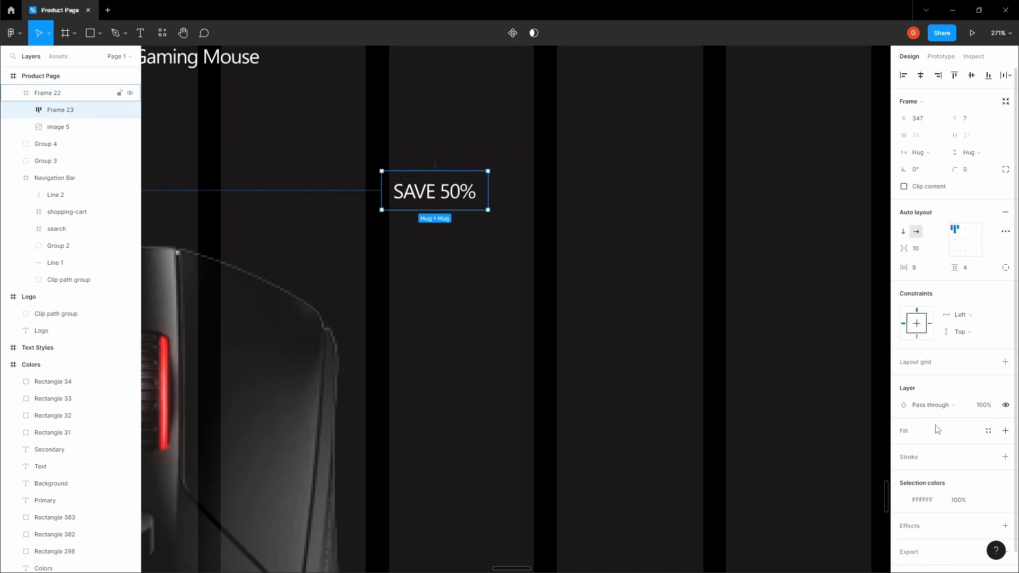
scroll(550, 283, "down", 6)
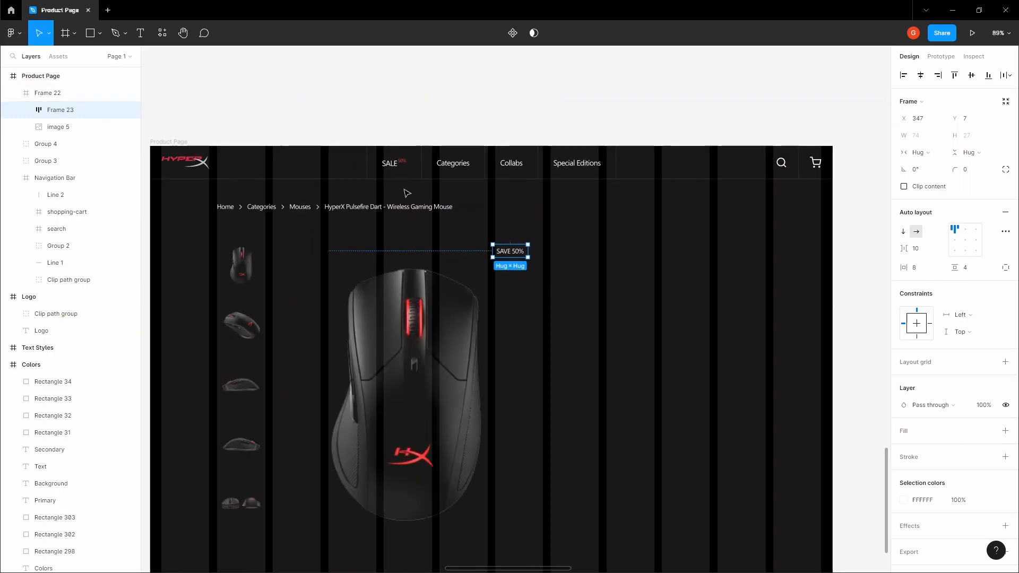
scroll(414, 179, "up", 4)
left_click(353, 154, "ctrl")
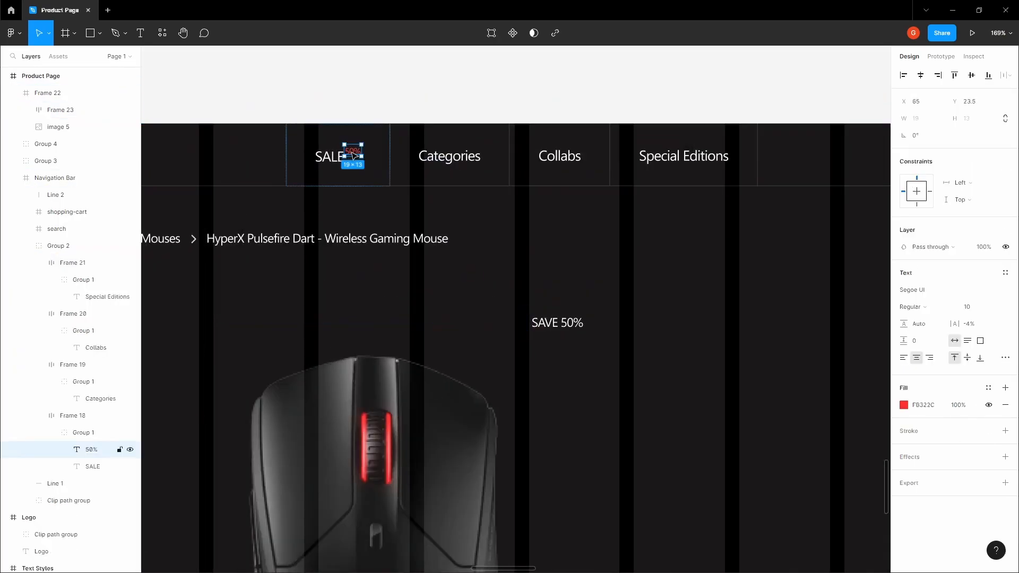
Try applying the copied red FB322C to the SAVE 50% text itself
scroll(584, 321, "up", 3)
left_click(581, 323, "ctrl")
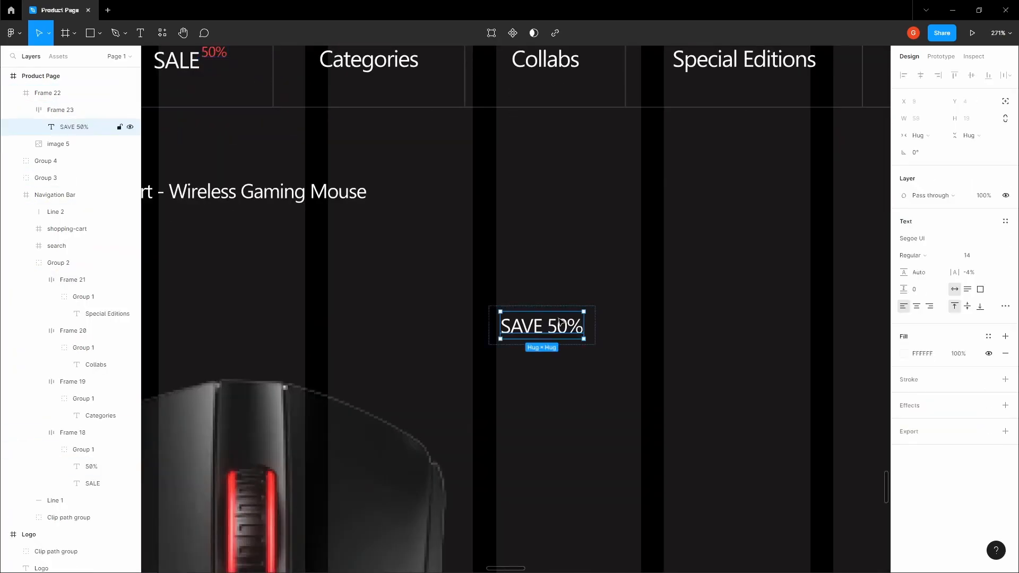
left_click(926, 355)
key("ctrl+v")
left_click(834, 342)
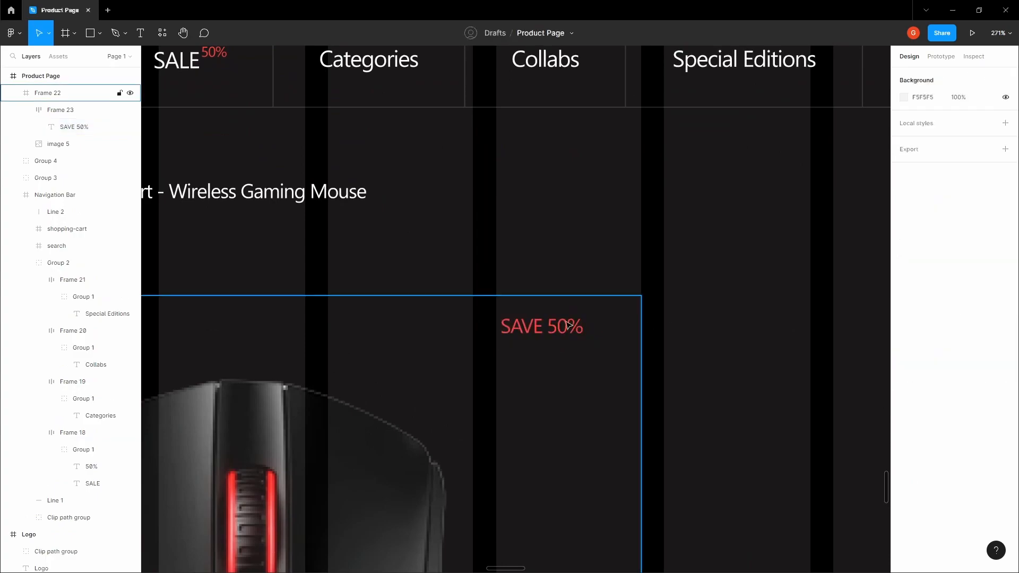
left_click(569, 325, "ctrl")
key("ctrl+z")
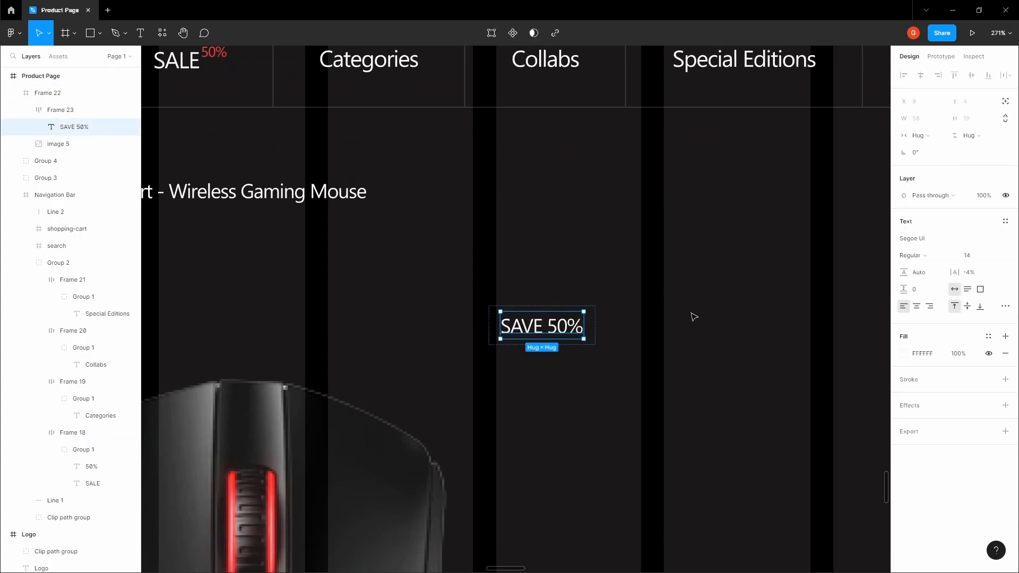
Add a fill of FB322C to the auto layout frame around the SAVE 50% text
left_click(592, 321)
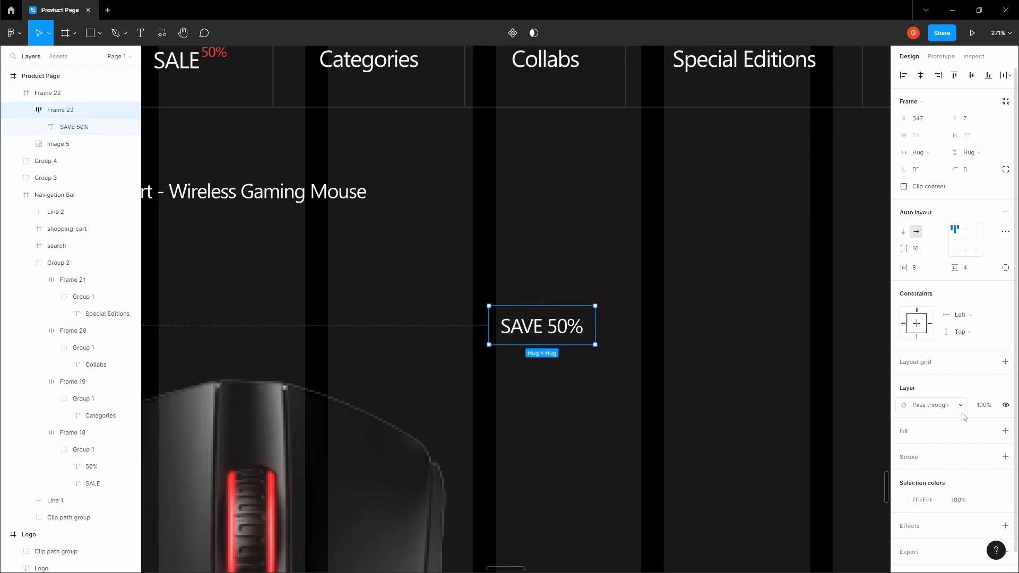
left_click(1005, 430)
left_click(933, 449)
type("FB322C")
left_click(806, 318)
Round the red SAVE 50% badge's corners with a radius of 4
left_click(556, 327)
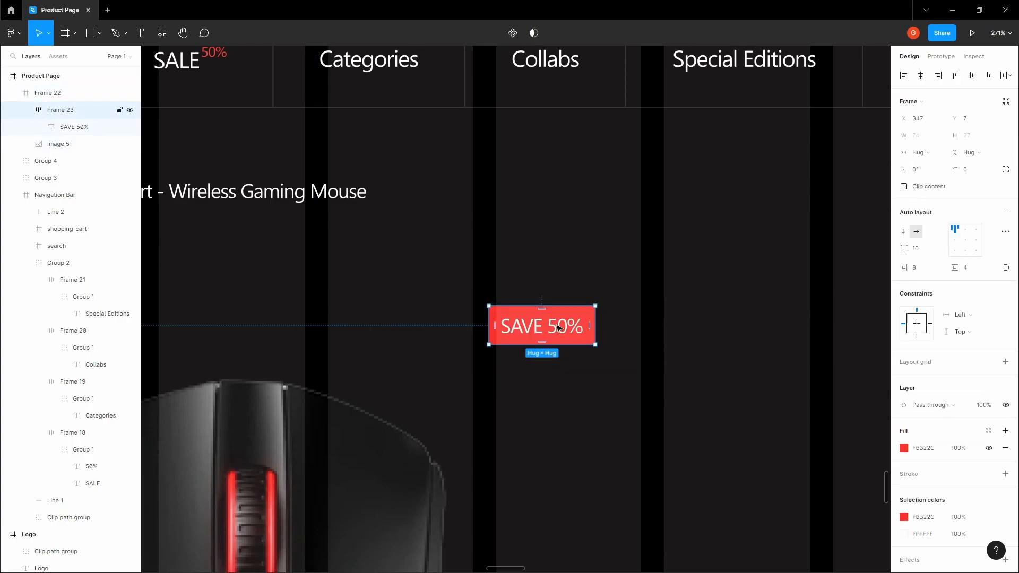
left_click(975, 176)
key("Tab")
left_click(679, 322)
Move the SAVE 50% badge into the upper-right corner of the large image frame at X 379, Y 0
left_click(585, 318)
scroll(586, 316, "up", 4)
left_click_drag(586, 316, 695, 295)
scroll(695, 293, "down", 5)
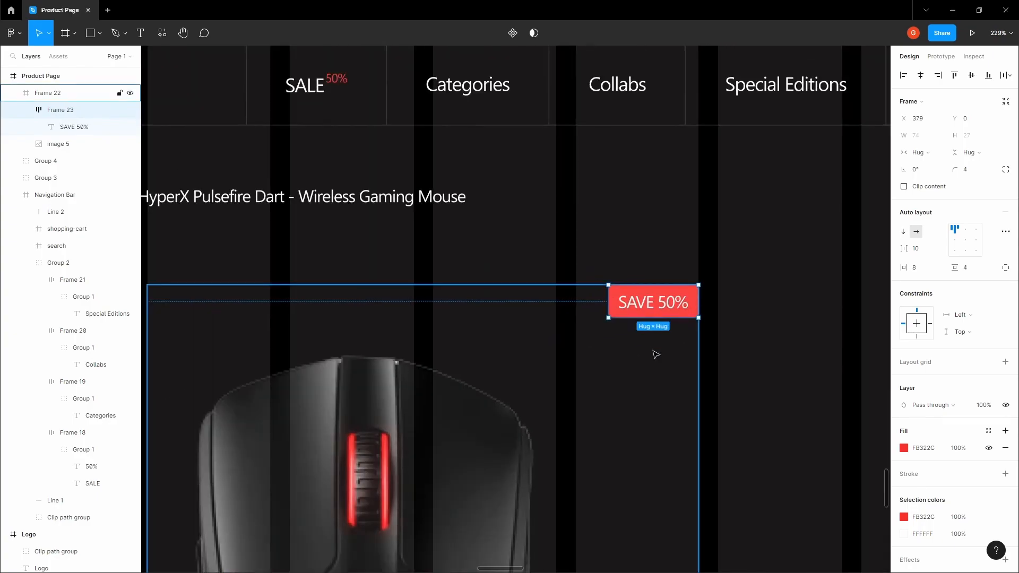
scroll(656, 349, "down", 5)
Deselect the image frame and hide the page's layout grid columns
left_click(656, 371)
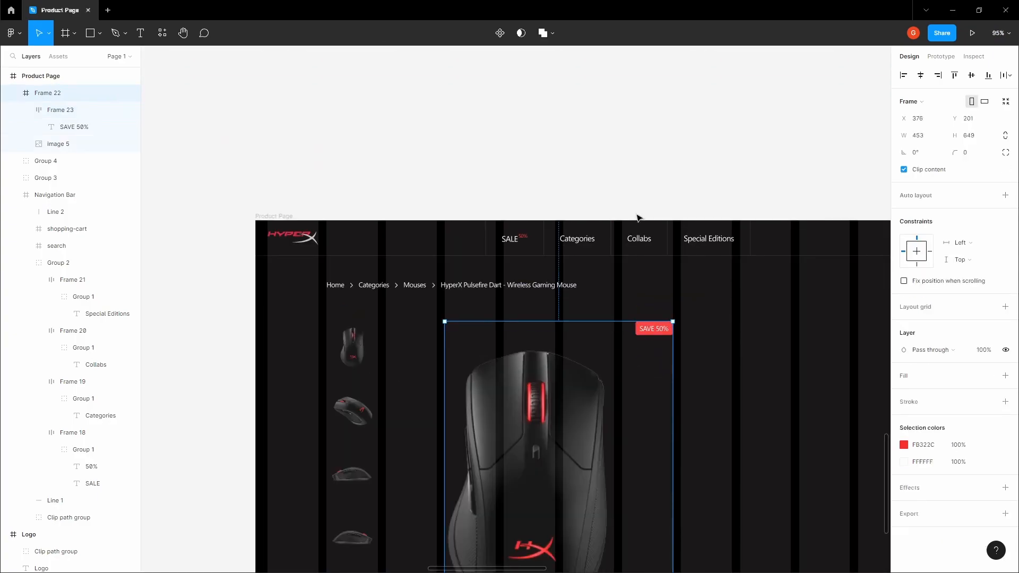
key("space")
left_click_drag(639, 162, 586, 131)
left_click(588, 132)
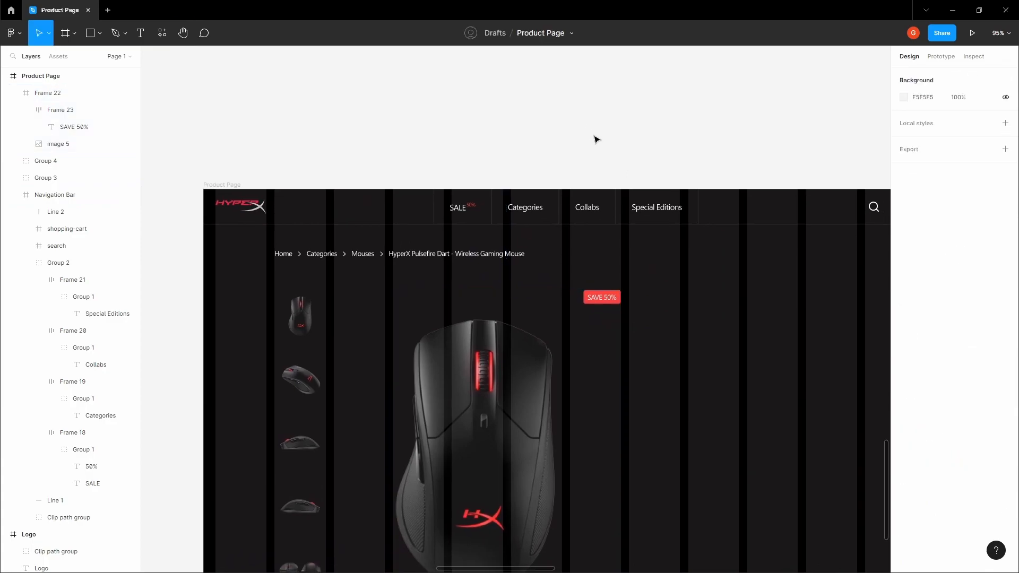
key("ctrl+shift+4")
scroll(616, 153, "down", 2)
key("space")
left_click_drag(566, 140, 581, 155)
Add a 1 px inside stroke to the first mouse thumbnail's frame
scroll(333, 247, "up", 5)
double_click(380, 241)
scroll(381, 243, "up", 3)
scroll(381, 243, "down", 3)
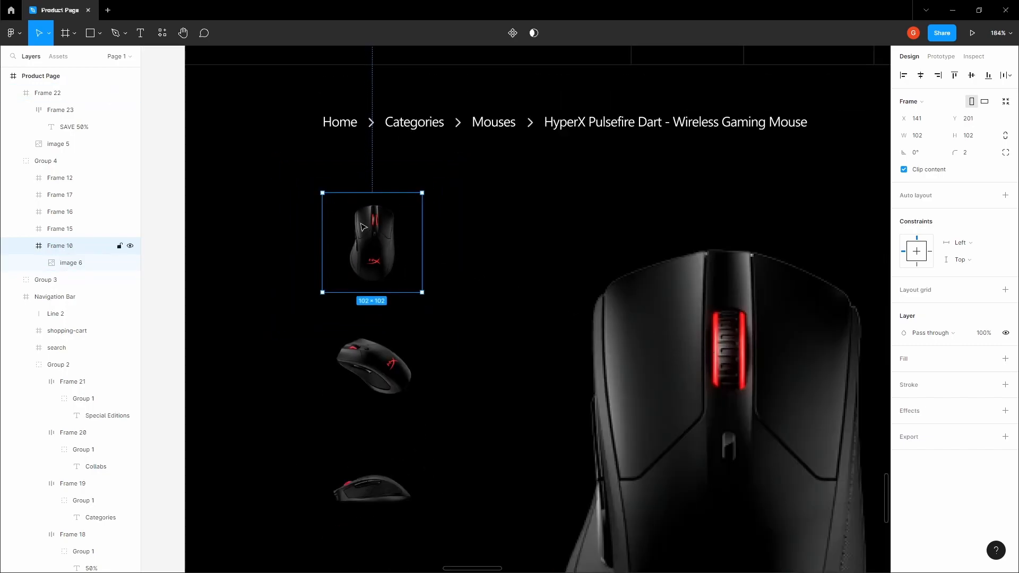
scroll(315, 216, "up", 2)
left_click(1004, 384)
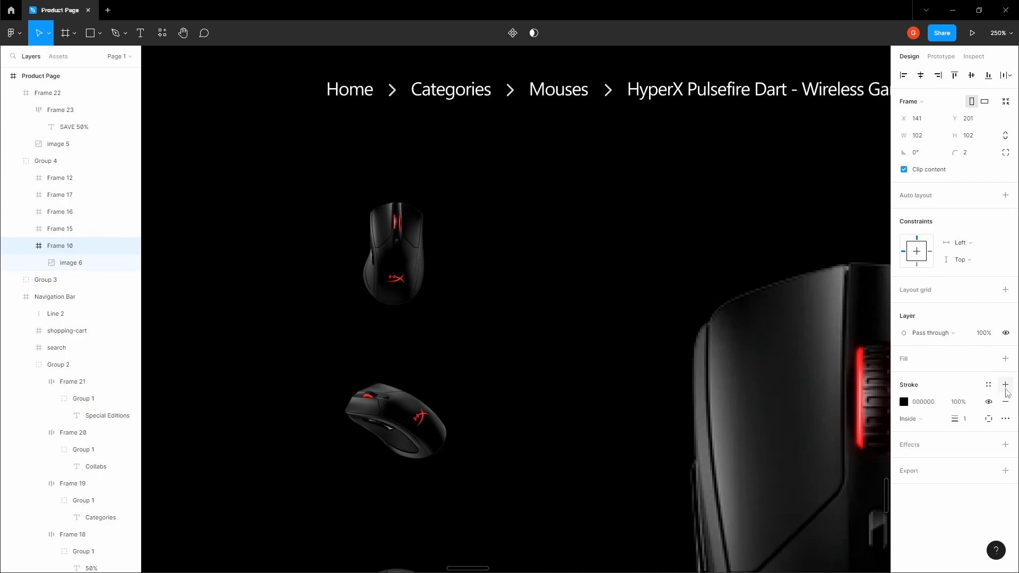
left_click(973, 155)
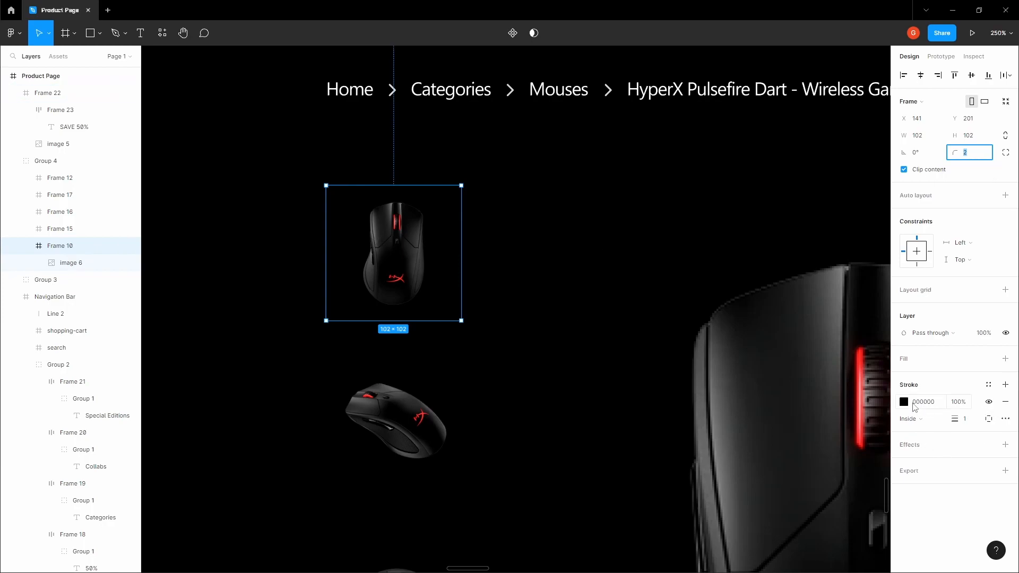
Set the first thumbnail frame's stroke colour to the dark grey 121212
left_click(904, 402)
key("i")
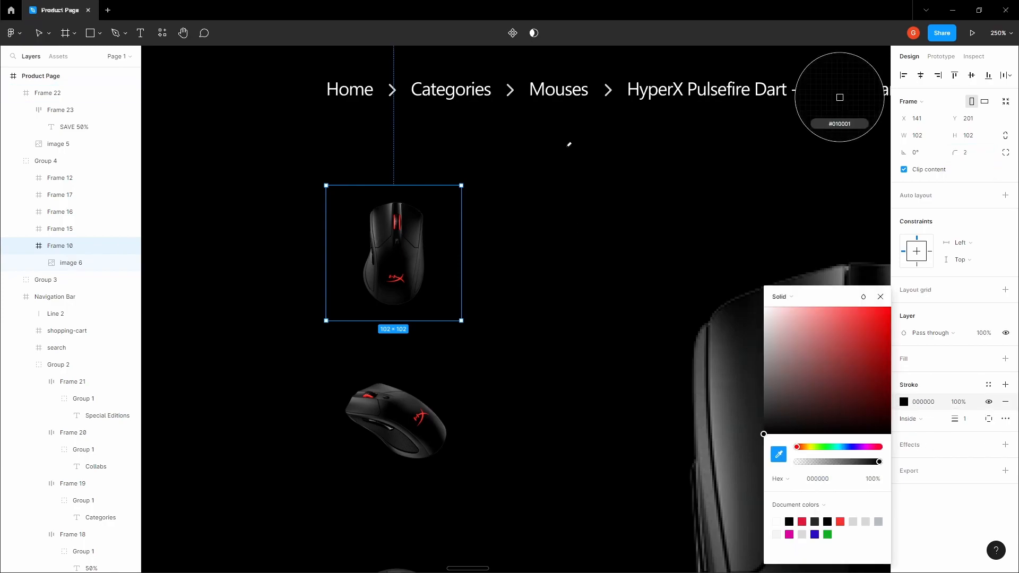
left_click(569, 141)
mouse_move(852, 423)
left_mouse_down()
mouse_move(797, 442)
mouse_move(744, 429)
left_mouse_up()
scroll(563, 340, "down", 5)
left_click(356, 285)
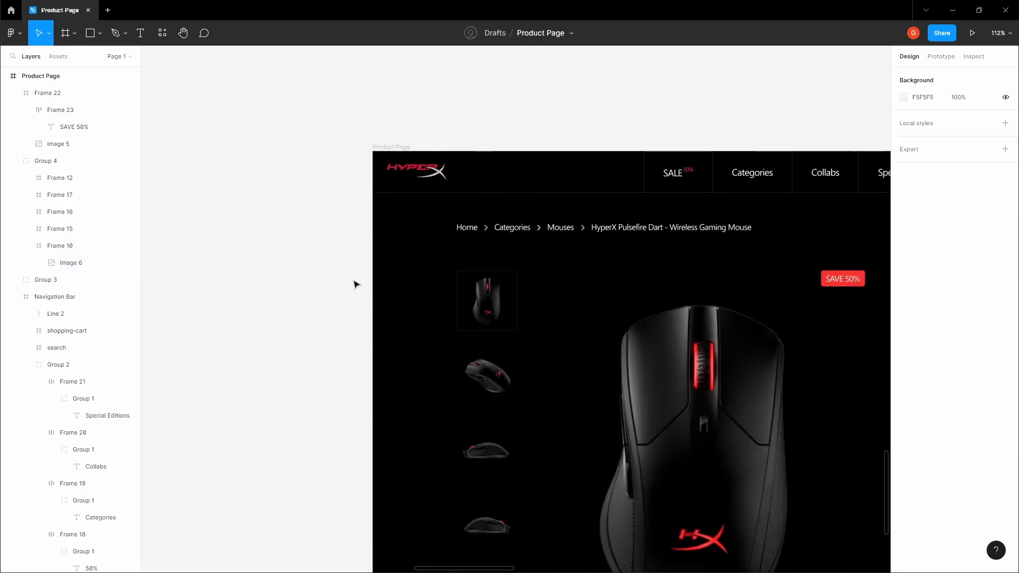
Lighten the first thumbnail frame's stroke to 1A1A1A and set its thickness to 0.75
scroll(366, 281, "up", 4)
left_click(377, 278)
left_click(903, 402)
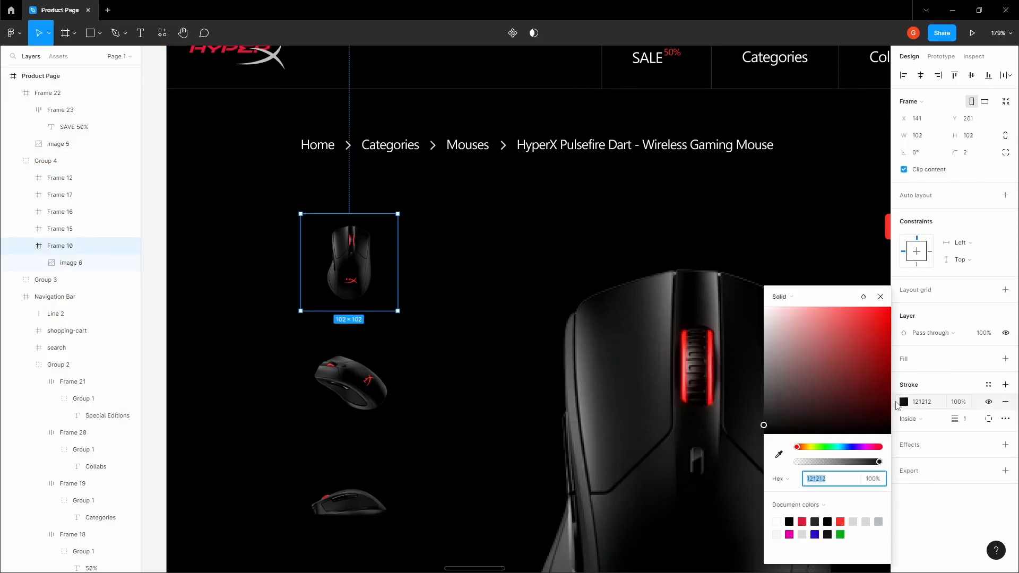
left_click_drag(765, 426, 763, 421)
left_click(974, 421)
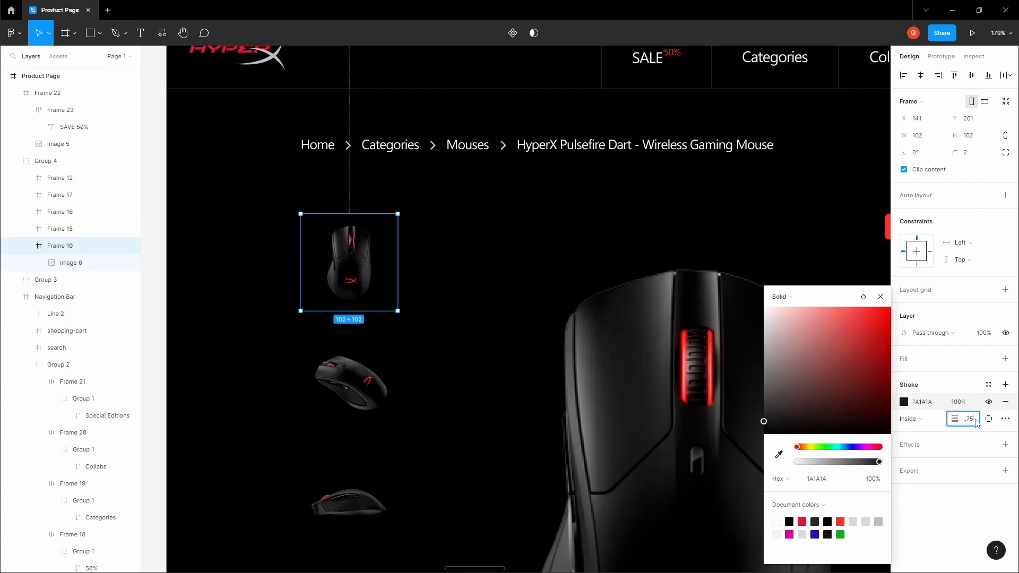
key("Return")
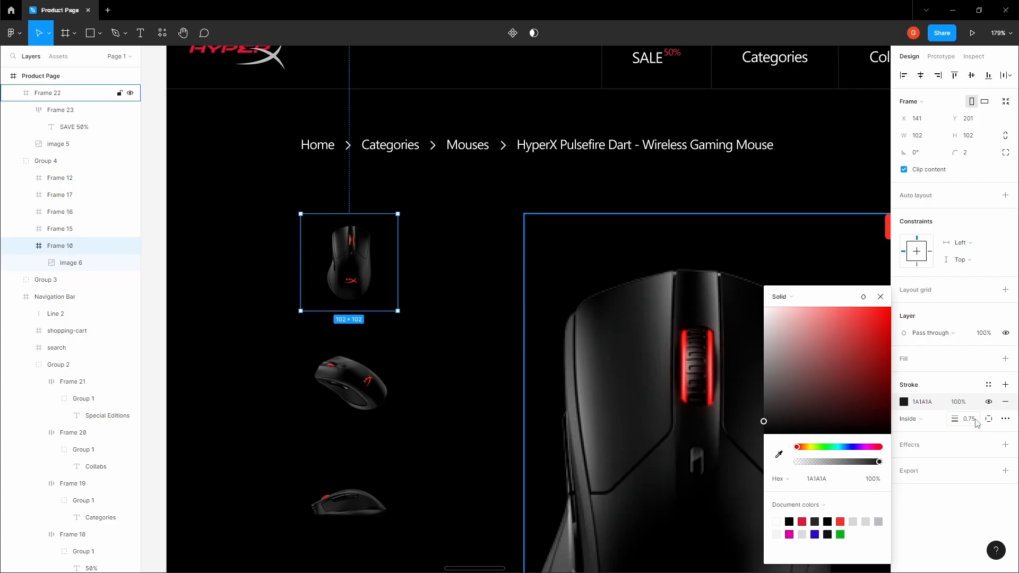
scroll(406, 362, "down", 3)
left_click(227, 302)
key("h")
scroll(406, 315, "up", 4)
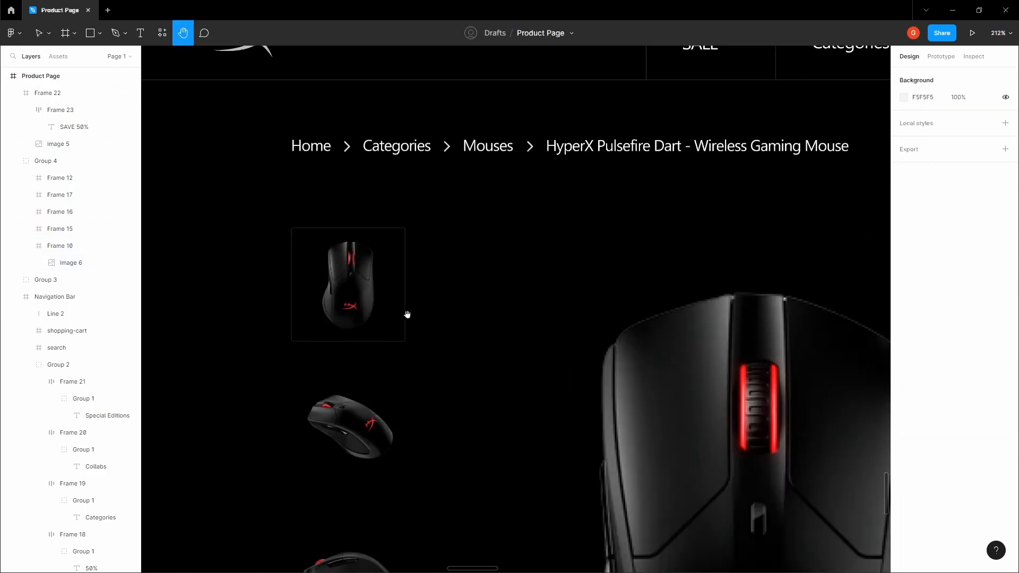
Lighten the first mouse thumbnail frame's stroke colour slightly and deselect the frame
key("v")
left_click(319, 292)
left_click(904, 402)
left_click_drag(763, 421, 764, 414)
scroll(436, 381, "down", 3)
left_click(212, 307)
key("h")
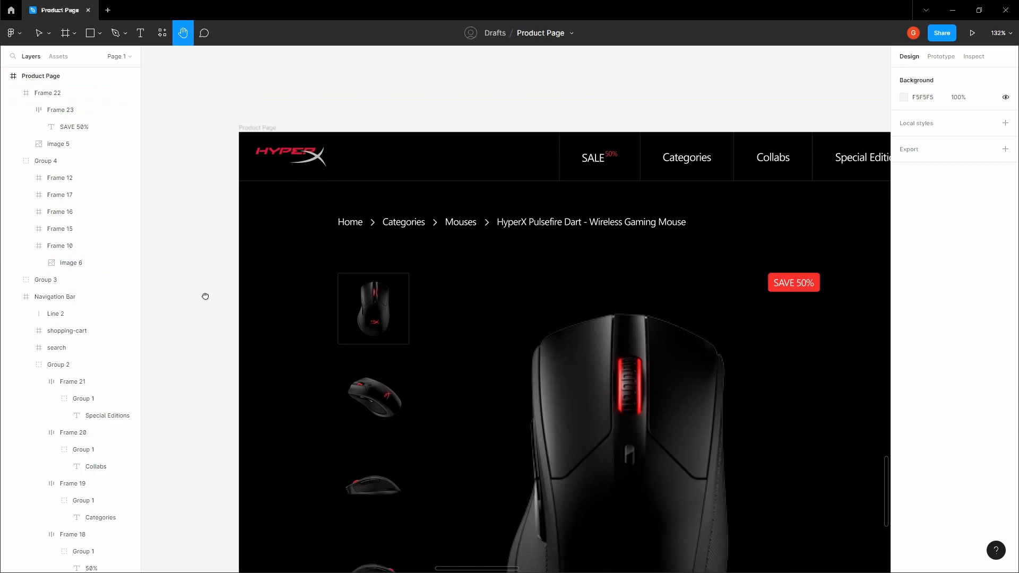
Show the product page's layout grid columns
scroll(485, 302, "up", 4)
left_click_drag(586, 368, 432, 276)
scroll(523, 294, "down", 2)
key("v")
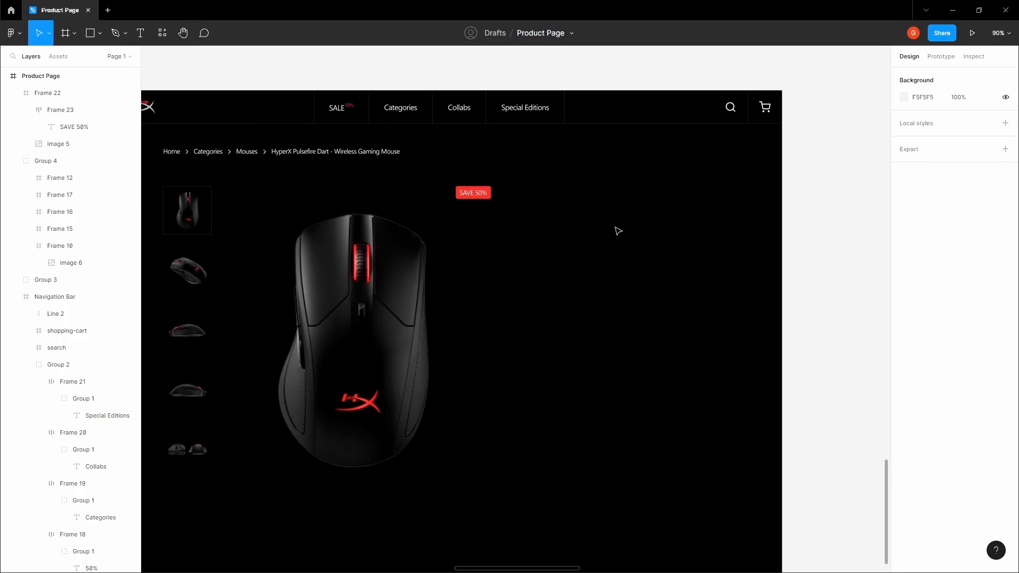
key("h")
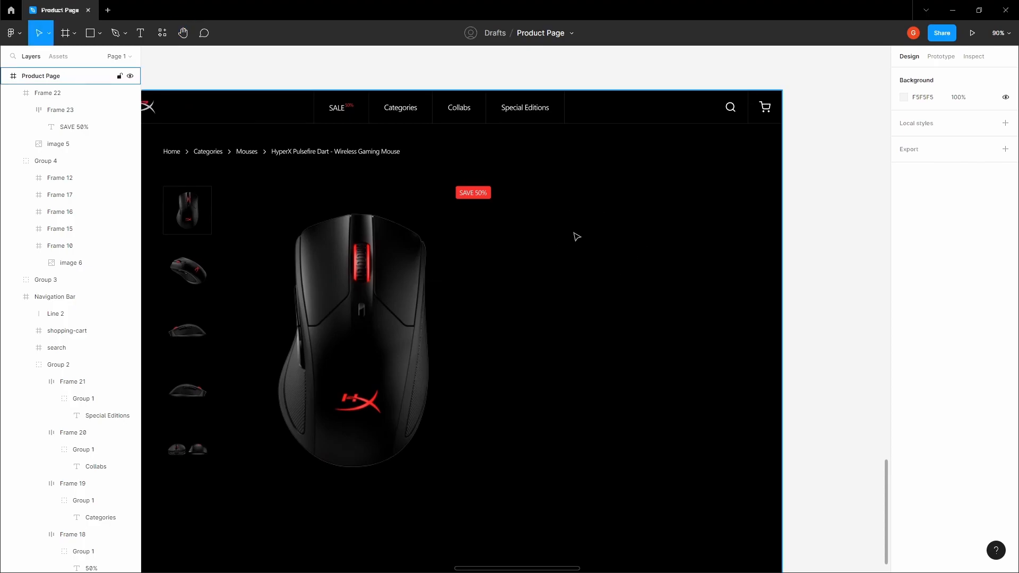
key("ctrl+shift+4")
Add the title text "HyperX Pulsefire Dart - Wireless Gaming Mouse" on two lines in the empty area beside the large mouse image
scroll(573, 226, "up", 2)
key("t")
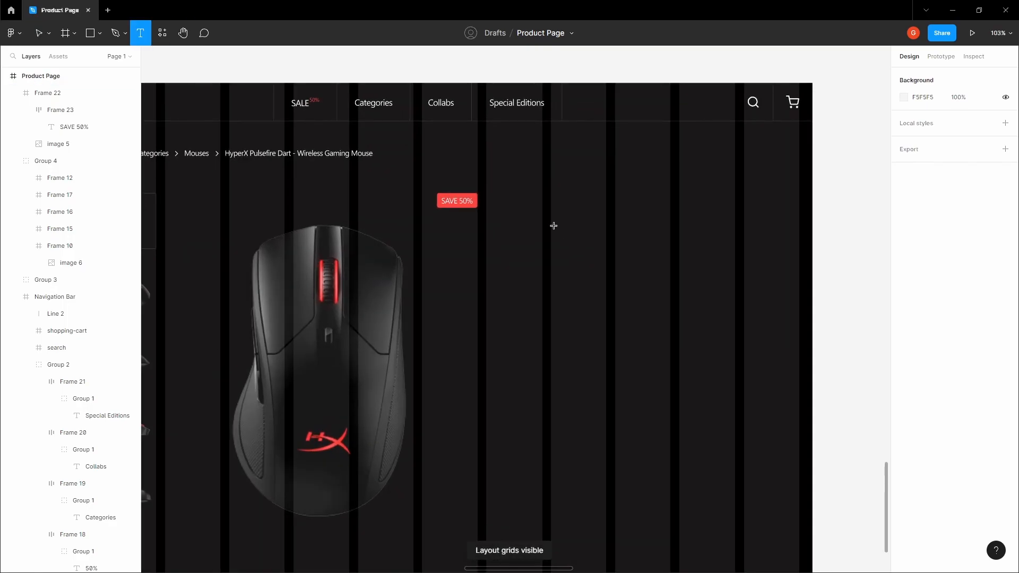
scroll(555, 226, "up", 2)
left_click(551, 203)
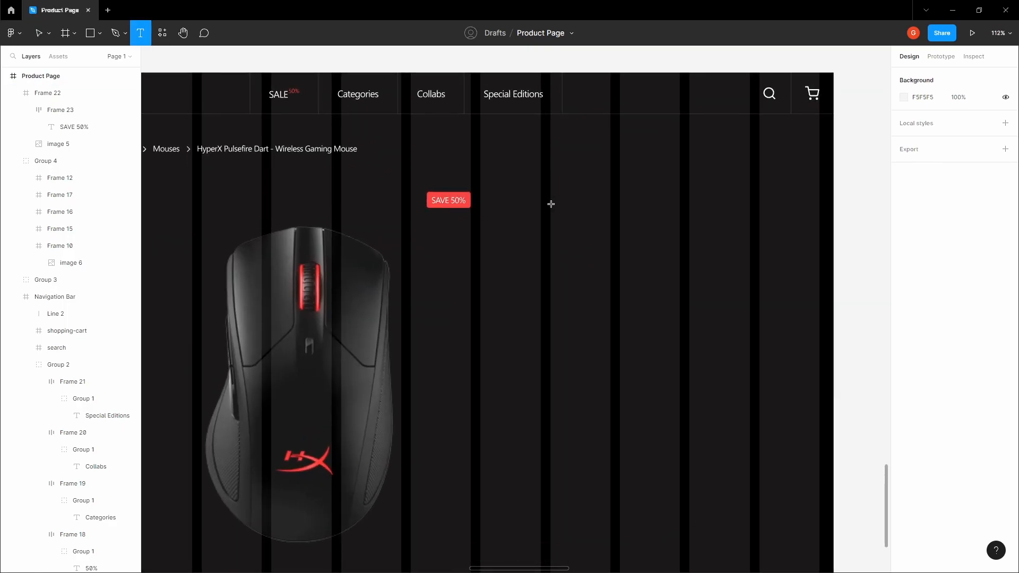
type("HyperX")
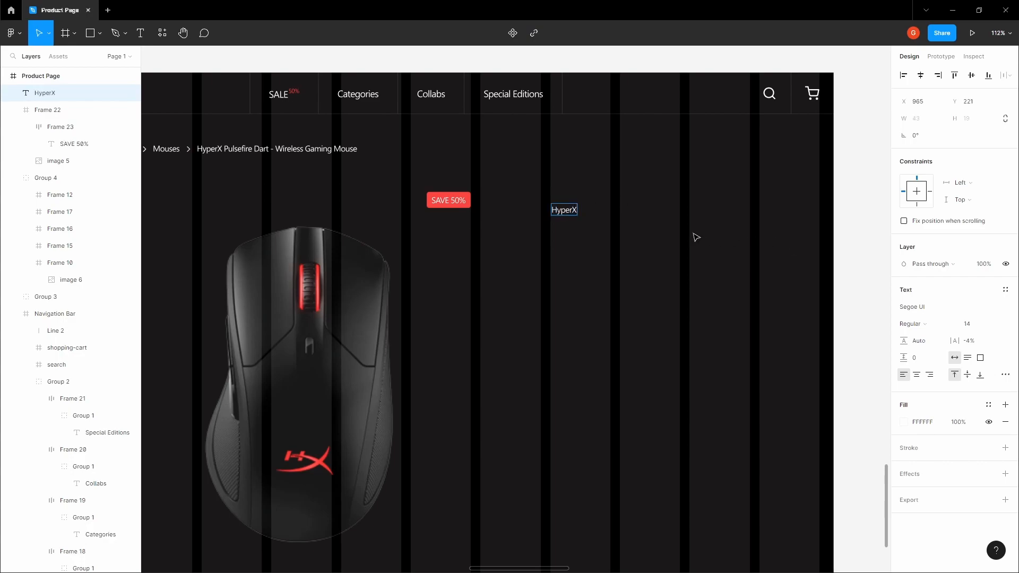
type(" Pulsefire Dart - Wireles")
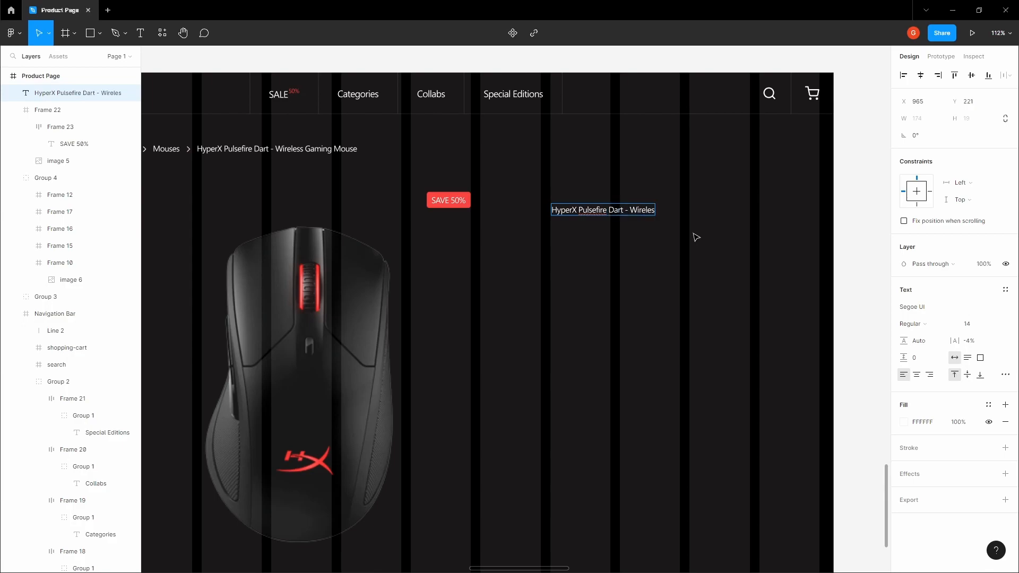
key("Return")
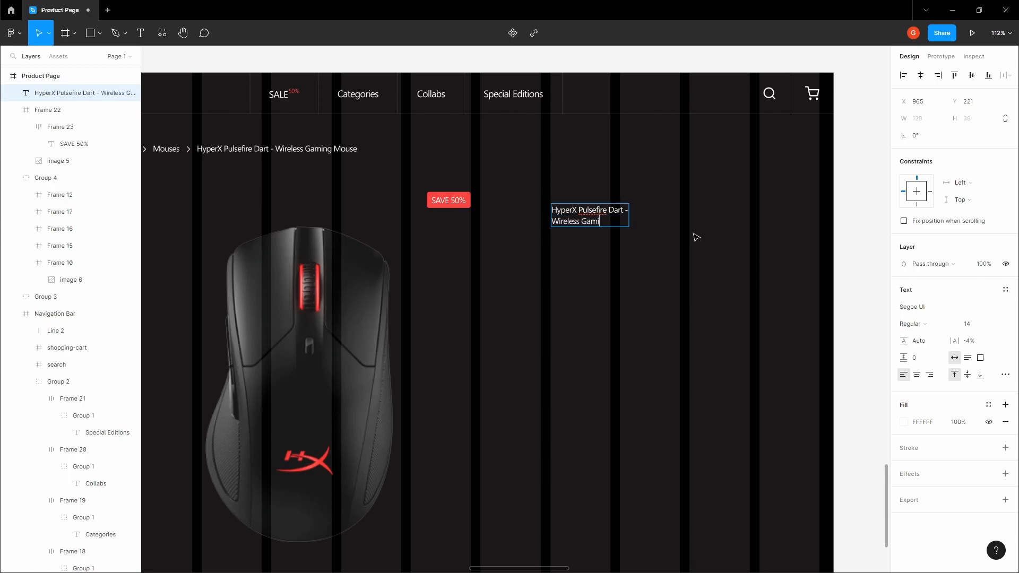
key("Escape")
Set the product title's font size to 28 and its weight to Semibold
left_click(978, 328)
type("28")
key("Tab")
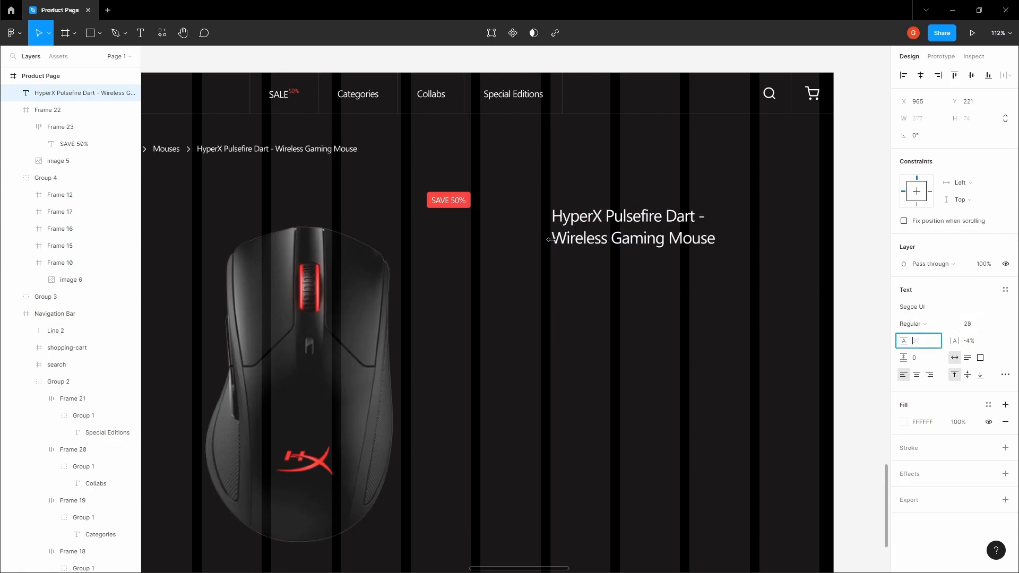
left_click(928, 326)
left_click(927, 336)
left_click(764, 296)
key("space")
left_click_drag(746, 292, 737, 291)
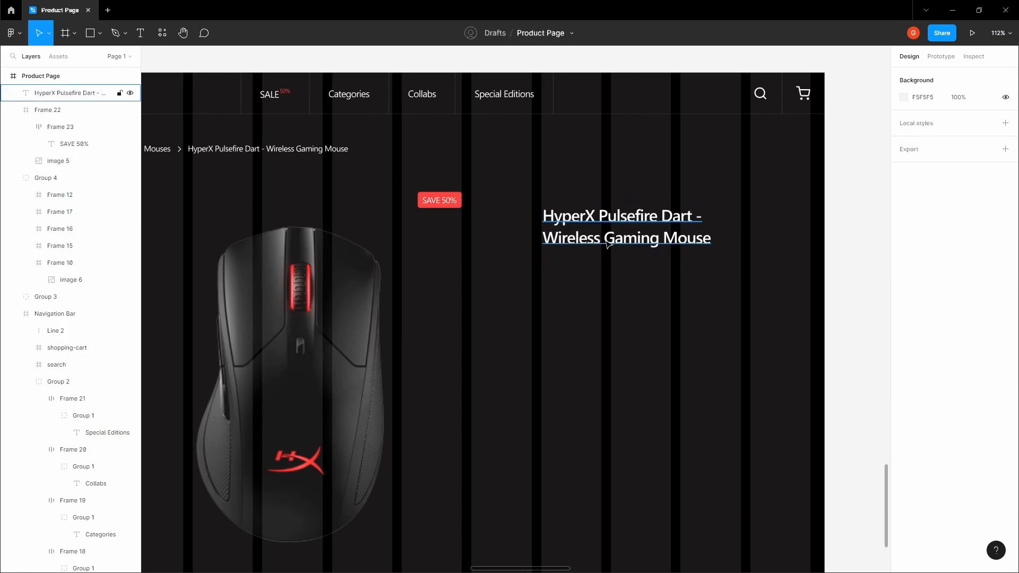
left_click(608, 243)
left_click(636, 292)
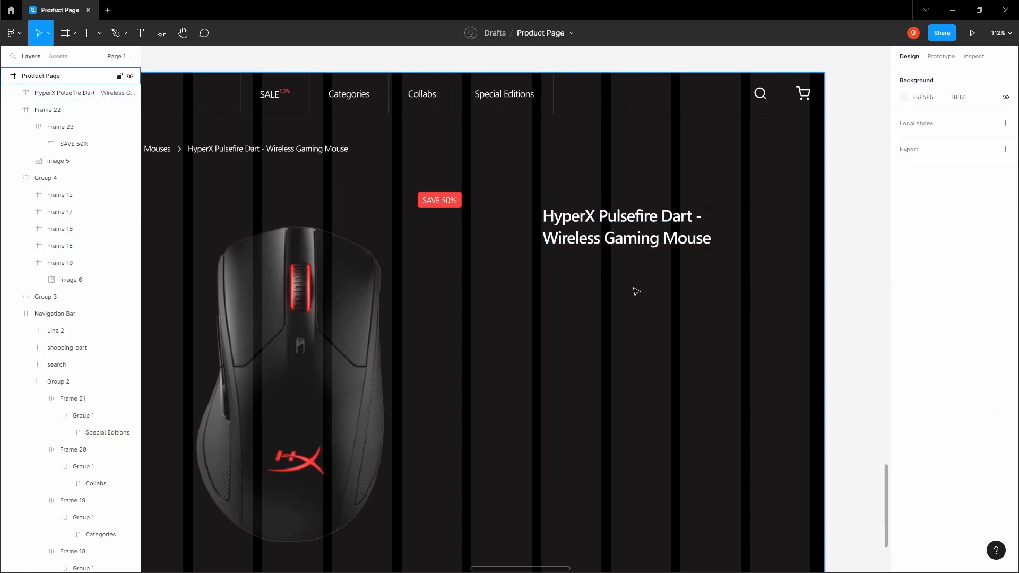
Copy the star icon from the Icons frame
key("shift+g")
left_click(591, 218)
left_click(588, 184)
key("space")
key("shift+g")
key("space")
left_click_drag(592, 186, 539, 369)
scroll(598, 275, "down", 7)
left_click_drag(580, 291, 463, 424)
scroll(583, 299, "up", 3)
scroll(485, 232, "up", 8)
left_click(491, 246)
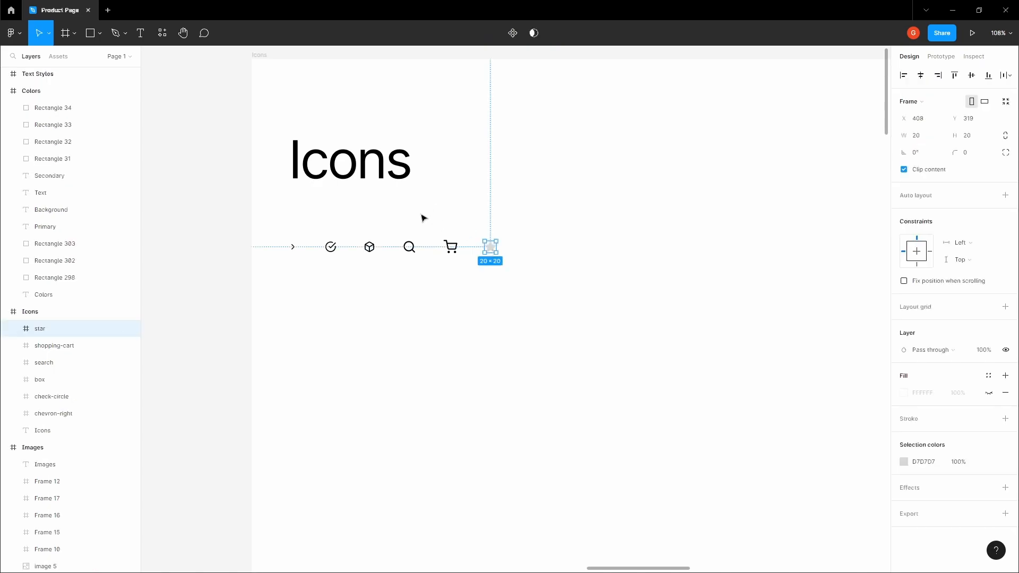
Paste the star icon into the Product Page frame and place it just below the product title
scroll(443, 271, "down", 8)
left_click(407, 322)
key("space")
left_click_drag(407, 323, 469, 153)
left_click_drag(409, 349, 502, 193)
scroll(523, 356, "up", 4)
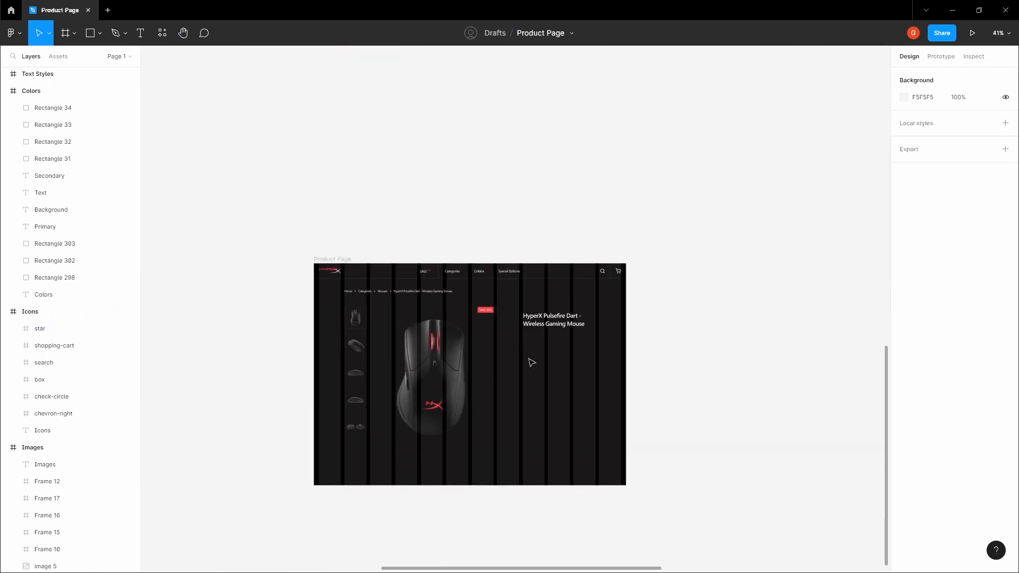
left_click(532, 361)
scroll(532, 361, "up", 5)
key("ctrl+v")
scroll(532, 360, "up", 4)
scroll(313, 306, "down", 6)
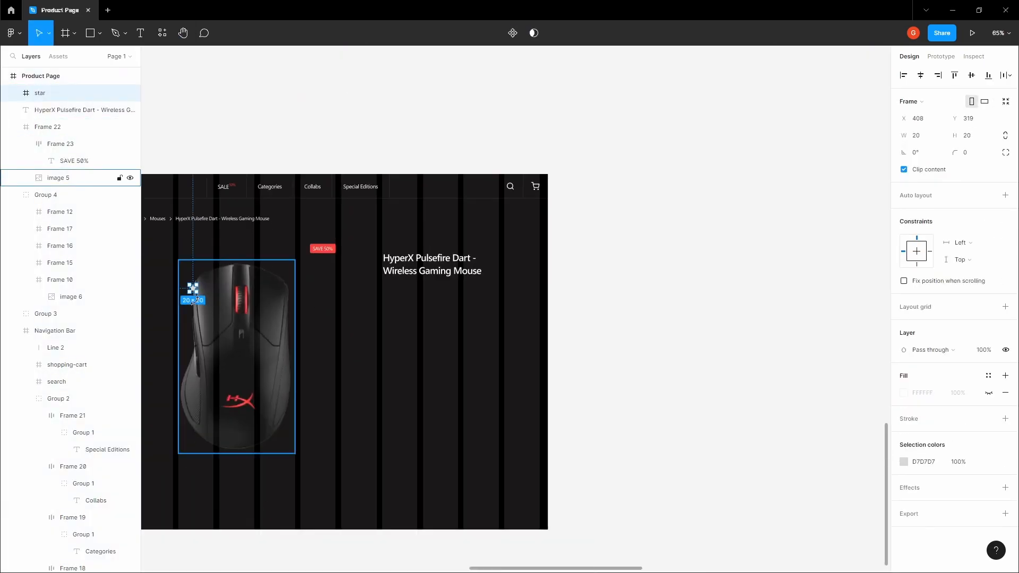
left_click_drag(193, 289, 378, 287)
Shift the product title to X 963 so it lines up with the star at the grid column's edge
scroll(395, 295, "up", 5)
scroll(380, 291, "up", 4)
scroll(357, 276, "up", 3)
scroll(361, 276, "down", 1)
left_click(364, 154)
left_click_drag(364, 155, 360, 154)
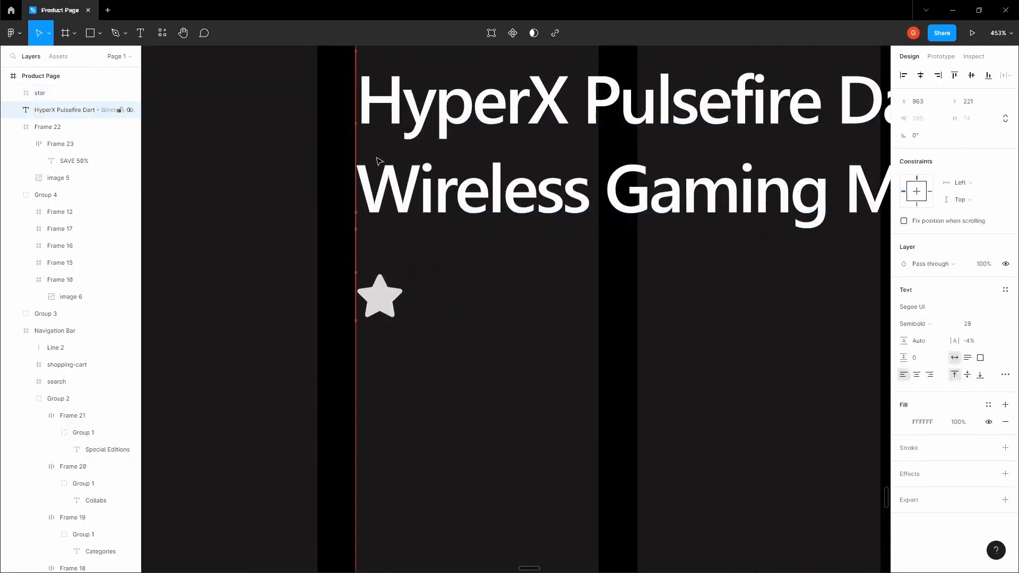
left_click(429, 301)
Add the text "252 reviews" beside the star icon
key("t")
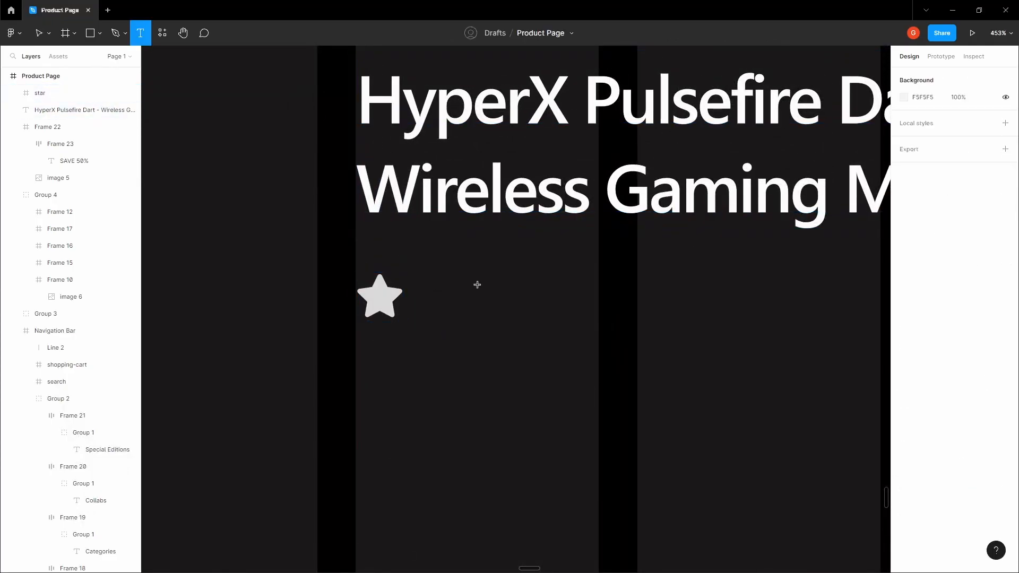
left_click(477, 285)
type("252")
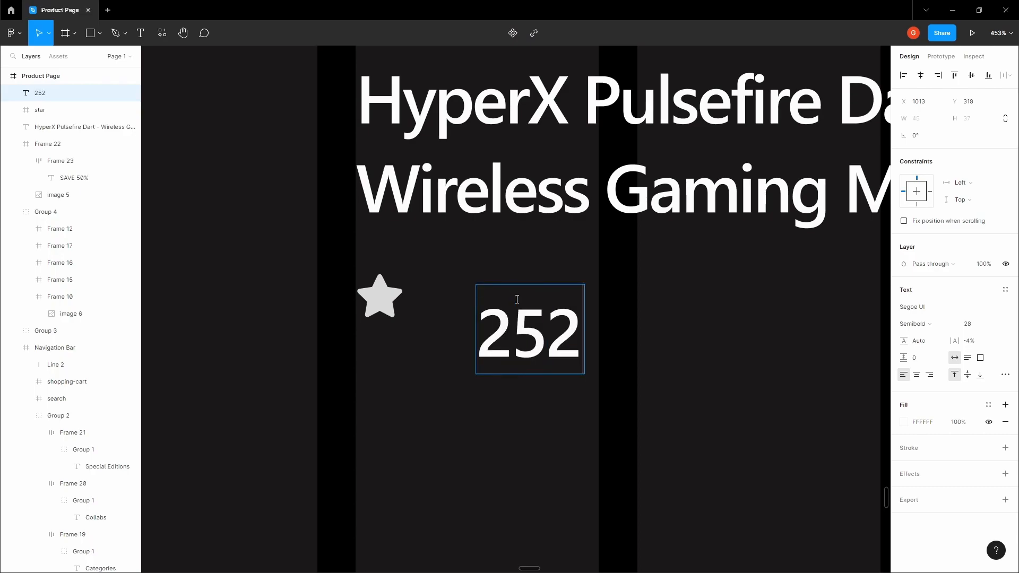
key("Escape")
double_click(582, 328)
type("reviews")
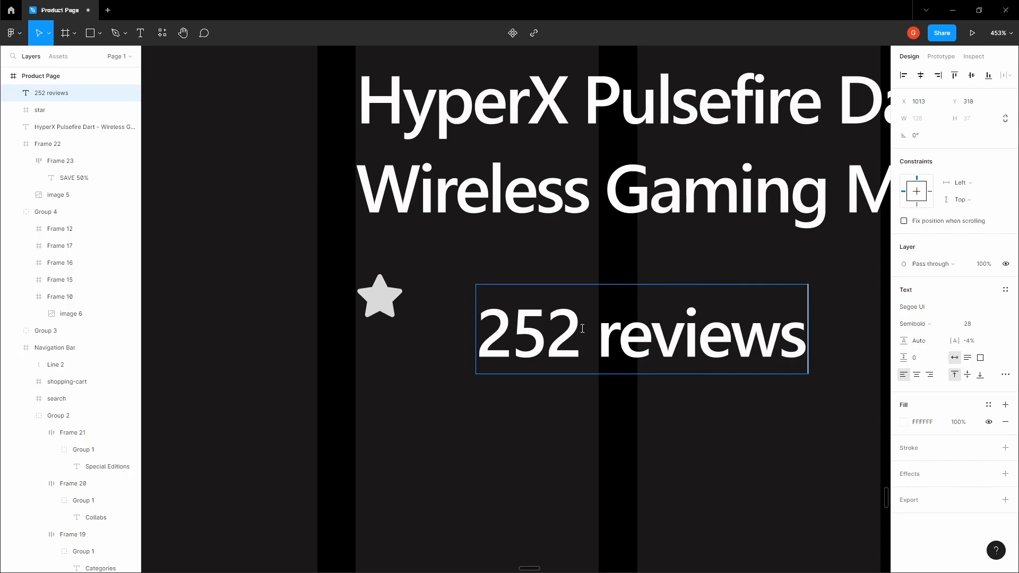
Set the "252 reviews" text to font size 14 with Auto line height
key("Escape")
type("14")
key("Tab")
type("Auto")
key("Tab")
left_click(637, 411)
scroll(638, 411, "down", 10)
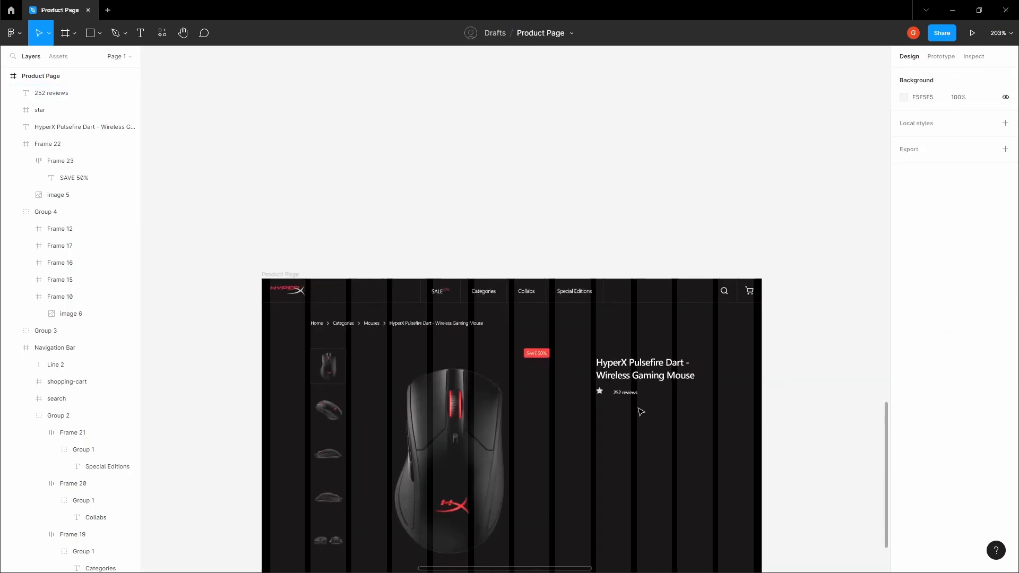
Change the "252 reviews" text to Regular weight and light grey DBDBDB
left_click_drag(632, 263, 596, 406)
scroll(592, 319, "up", 3)
key("v")
left_click(547, 126)
left_click(720, 387)
scroll(533, 441, "down", 5)
scroll(579, 401, "up", 10)
left_click(590, 384)
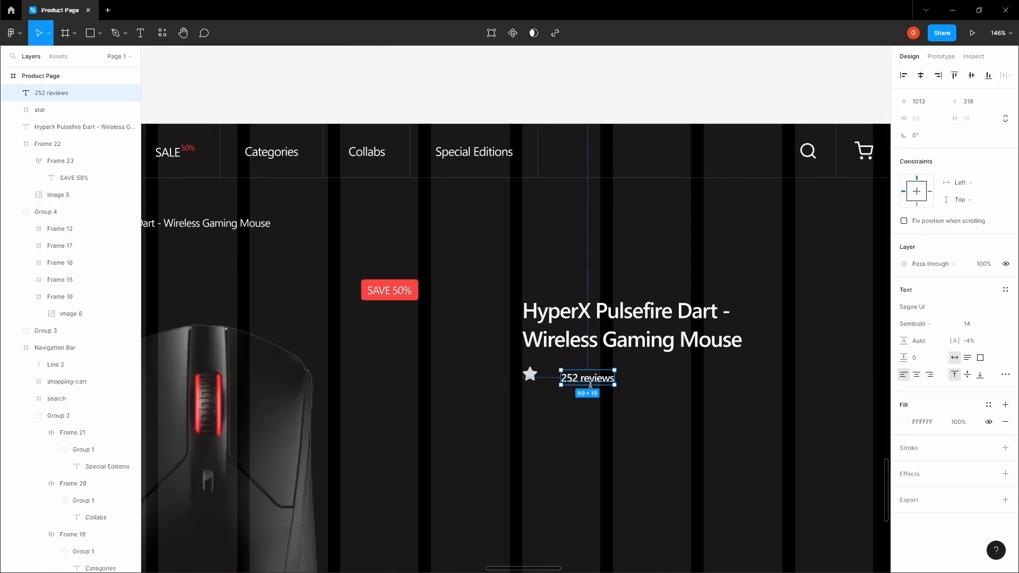
left_click(666, 410)
scroll(587, 380, "up", 3)
left_click(586, 375)
left_click(912, 323)
left_click(910, 323)
Move the "252 reviews" text aside and duplicate the star into a row of five under the product title
left_click_drag(587, 374, 714, 391)
left_click(500, 374)
left_click_drag(500, 375, 628, 375)
left_click_drag(714, 393, 632, 394)
left_click(499, 364)
left_click_drag(499, 364, 548, 364)
Distribute the five stars evenly in the horizontal direction with a spacing of 2
left_click_drag(330, 381, 570, 366)
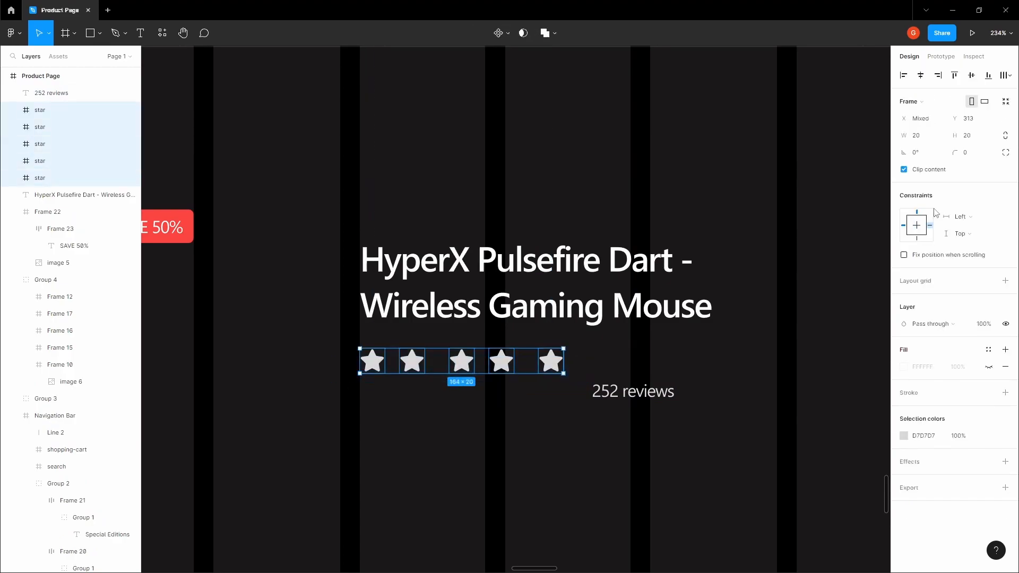
left_click(1006, 76)
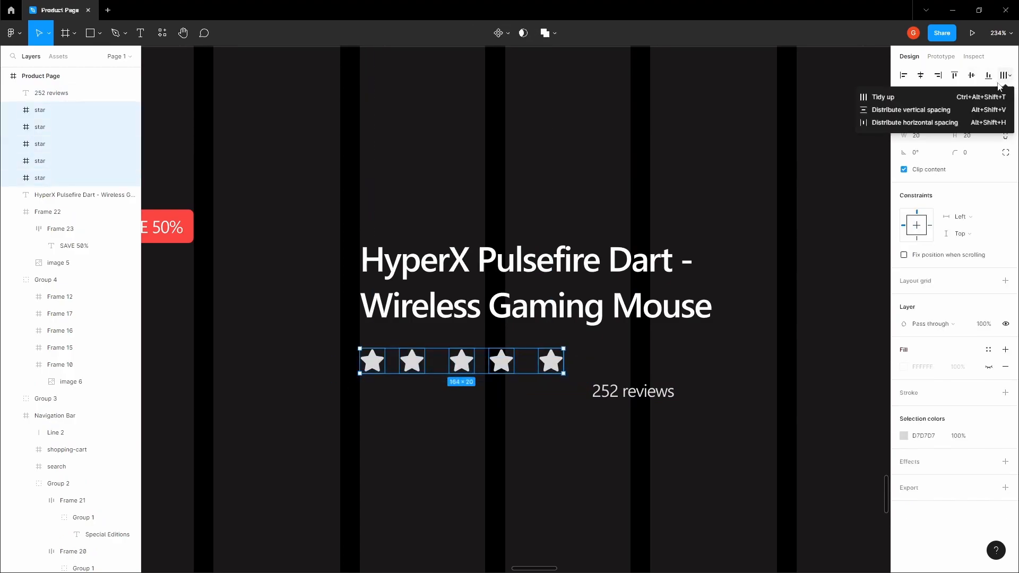
left_click(941, 129)
left_click(929, 185)
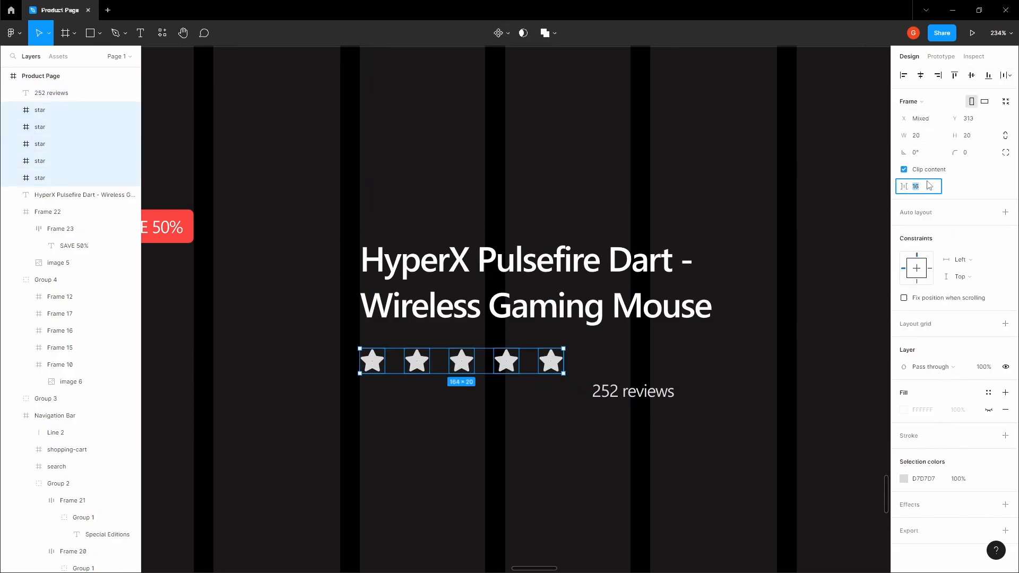
type("2")
key("Tab")
left_click(556, 362)
Hide the layout grid and recolour the first four stars yellow F1E927, leaving the fifth one grey
key("space")
left_click_drag(556, 363, 563, 360)
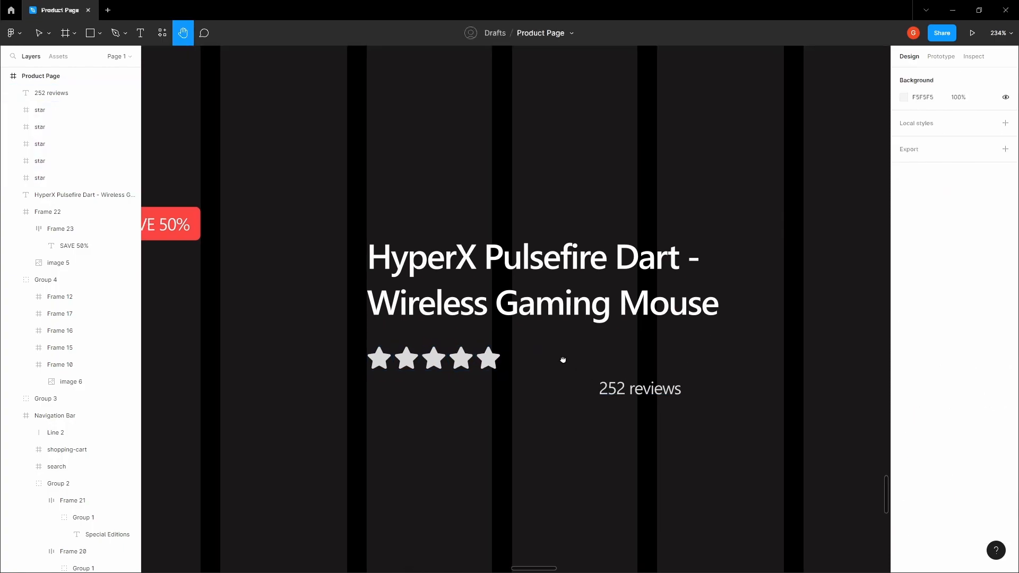
left_click(380, 360)
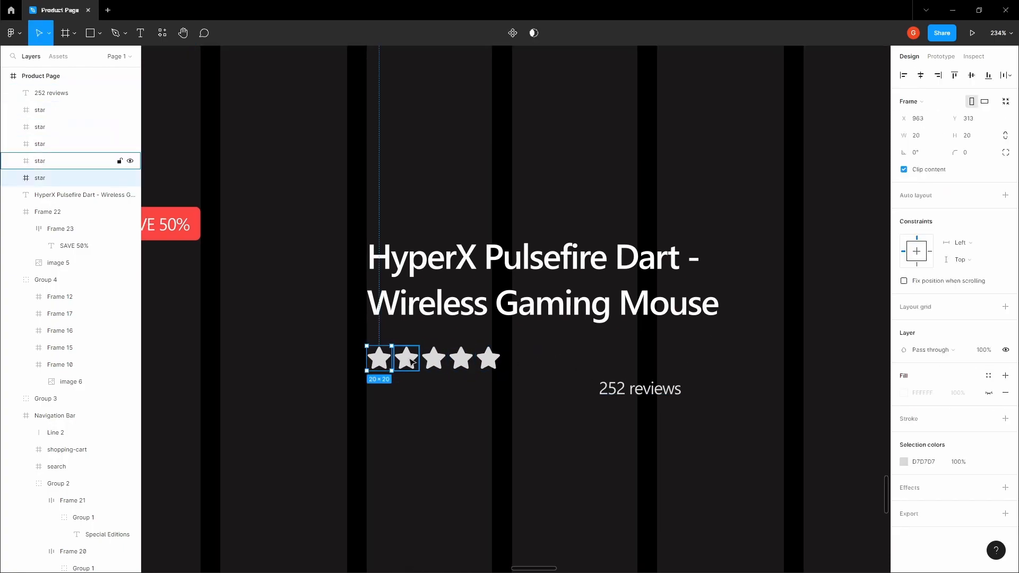
left_click(408, 359, "shift")
left_click(434, 359, "shift")
left_click(461, 360, "shift")
key("shift+g")
key("space")
left_click_drag(355, 410, 502, 384)
scroll(522, 353, "down", 1)
scroll(521, 352, "down", 1)
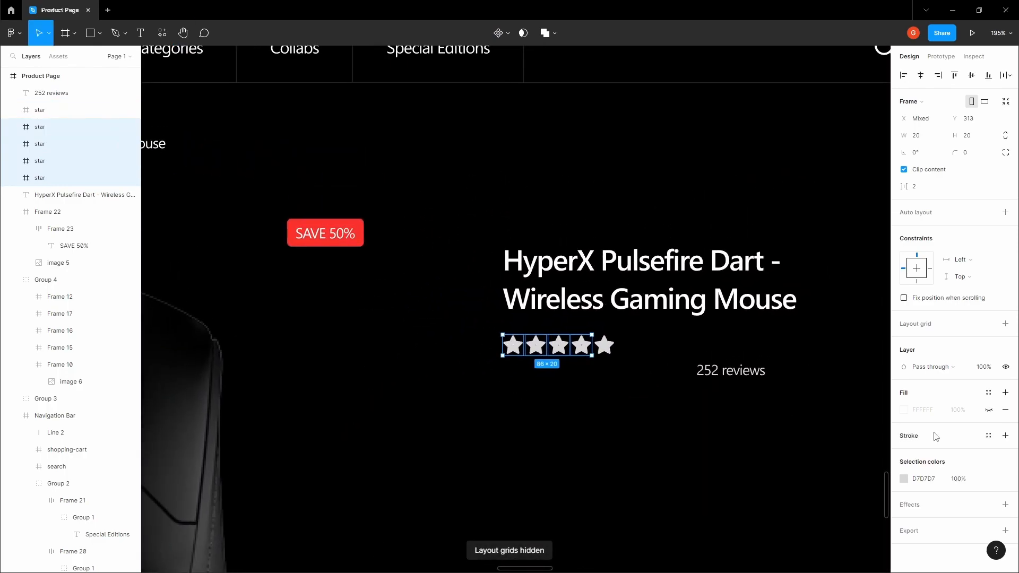
left_click(904, 479)
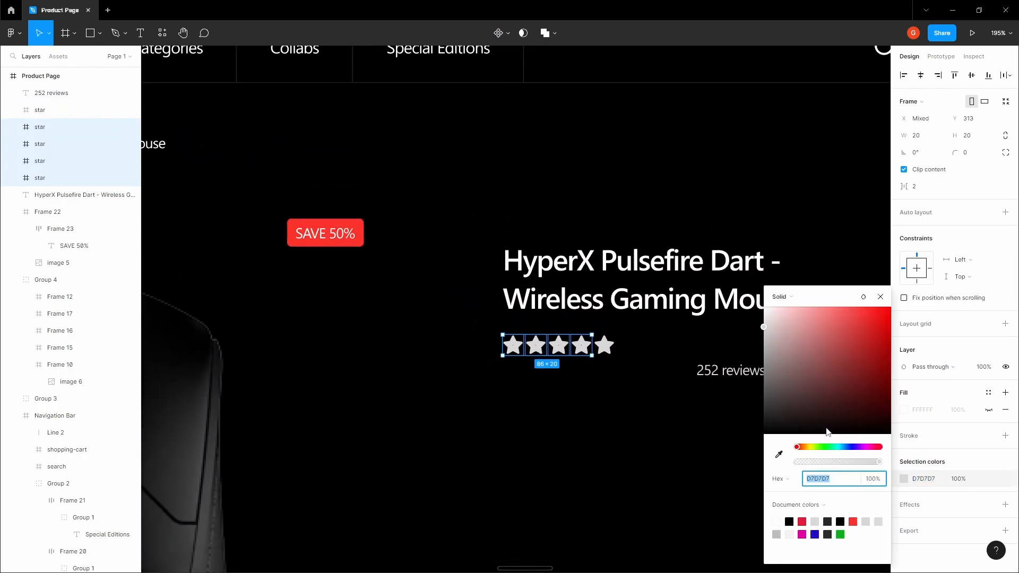
left_click(812, 450)
left_click(872, 315)
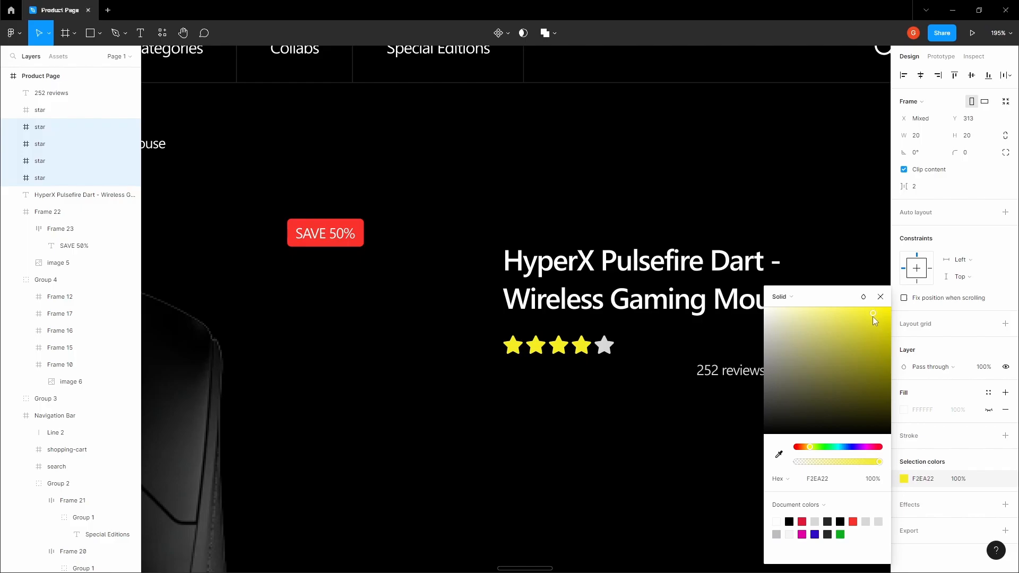
left_click(669, 389)
Move the "252 reviews" text up beside the star row and group the five stars
scroll(669, 389, "right", 1)
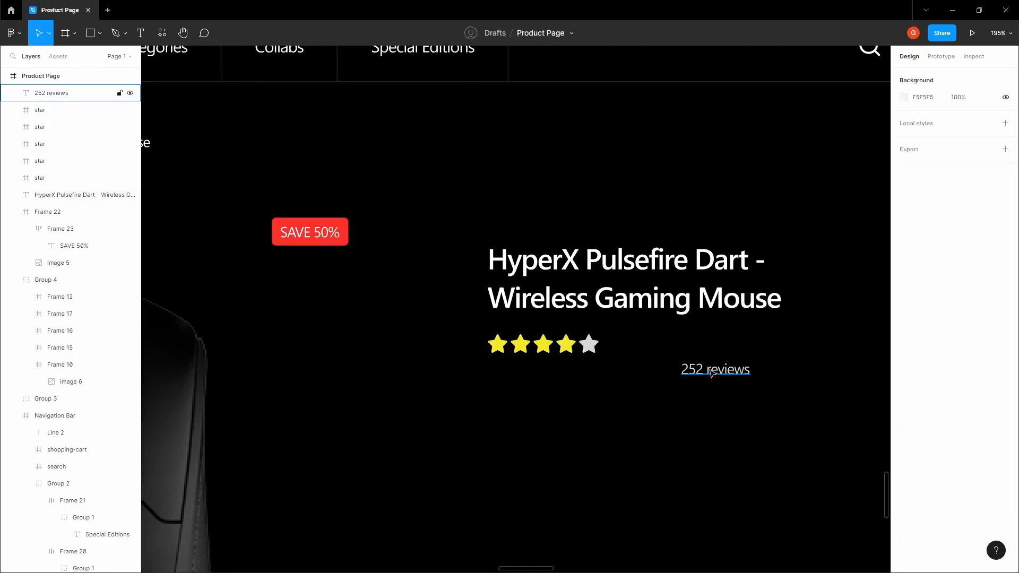
left_click_drag(712, 372, 653, 350)
left_click_drag(455, 383, 605, 324)
key("ctrl+g")
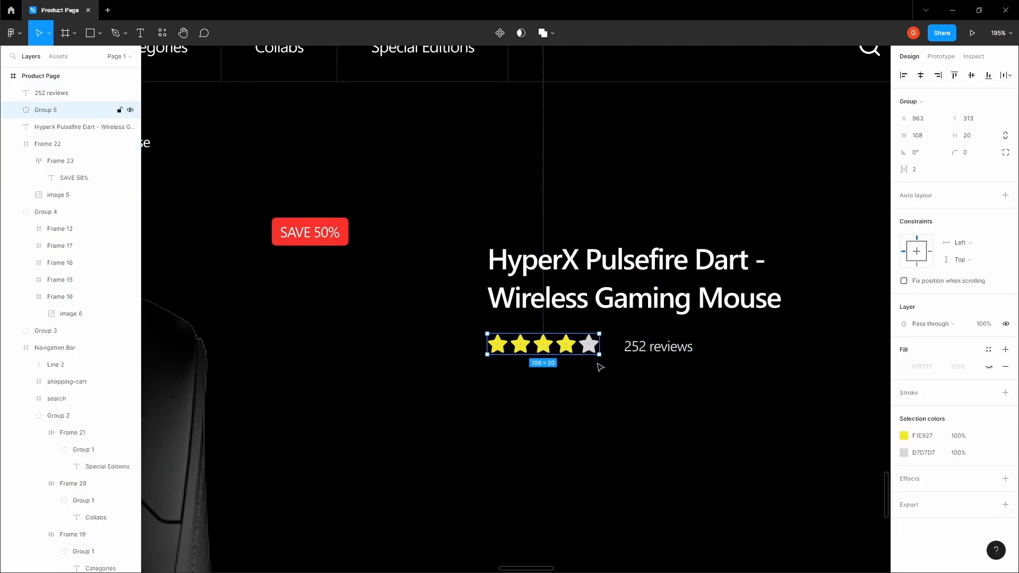
Align the "252 reviews" text and the star group on their vertical centres
left_click(648, 350)
left_click(586, 348, "shift")
left_click(971, 76)
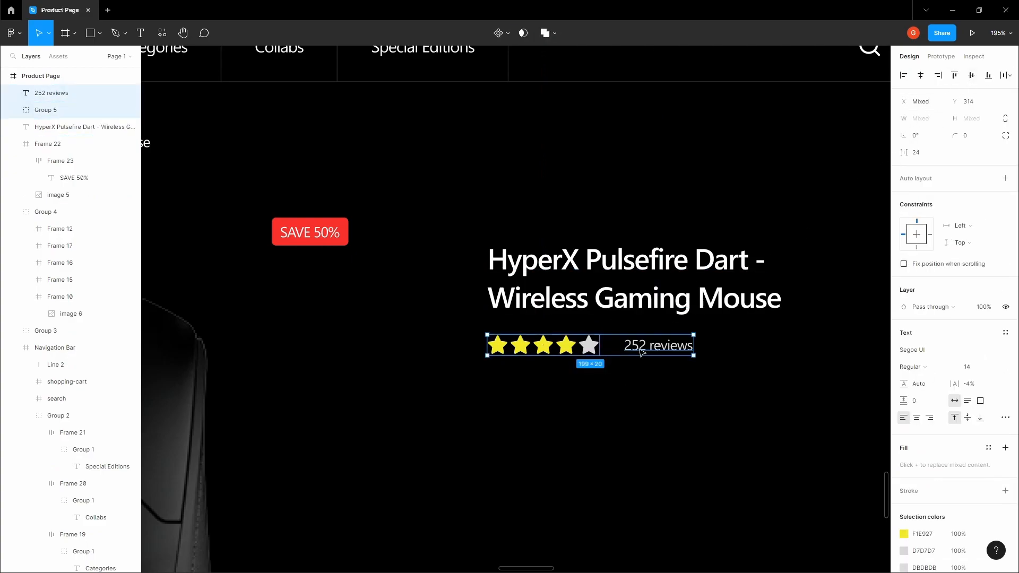
Nudge the "252 reviews" text closer to the stars, leaving a gap of 12 px
left_click(643, 350)
key("Left")
key("Left")
key("Left")
key("Left")
key("Left")
key("Left")
key("Left")
key("Left")
key("Left")
key("Left")
key("Left")
key("Left")
key("Left")
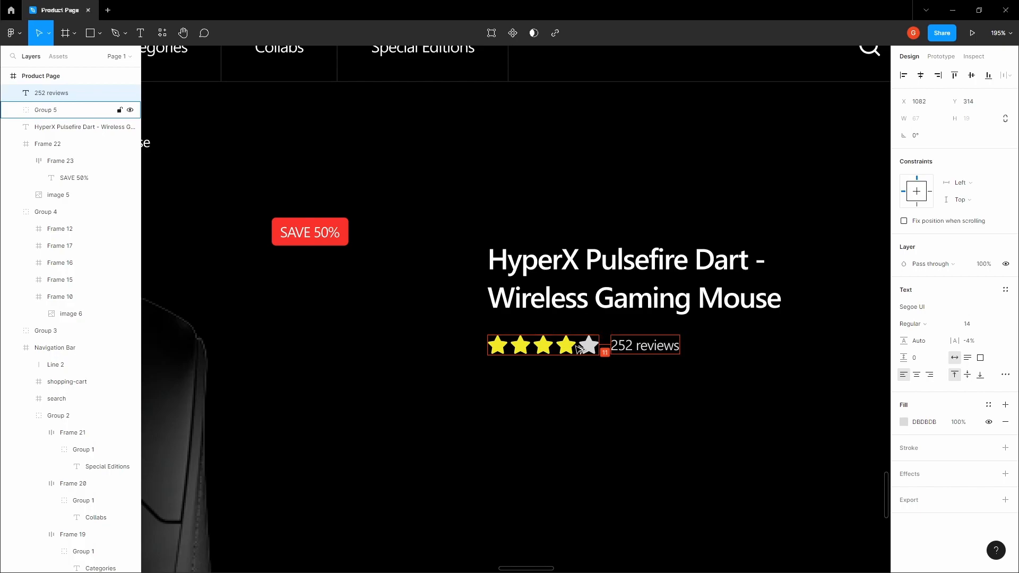
key("Right")
left_click(699, 378)
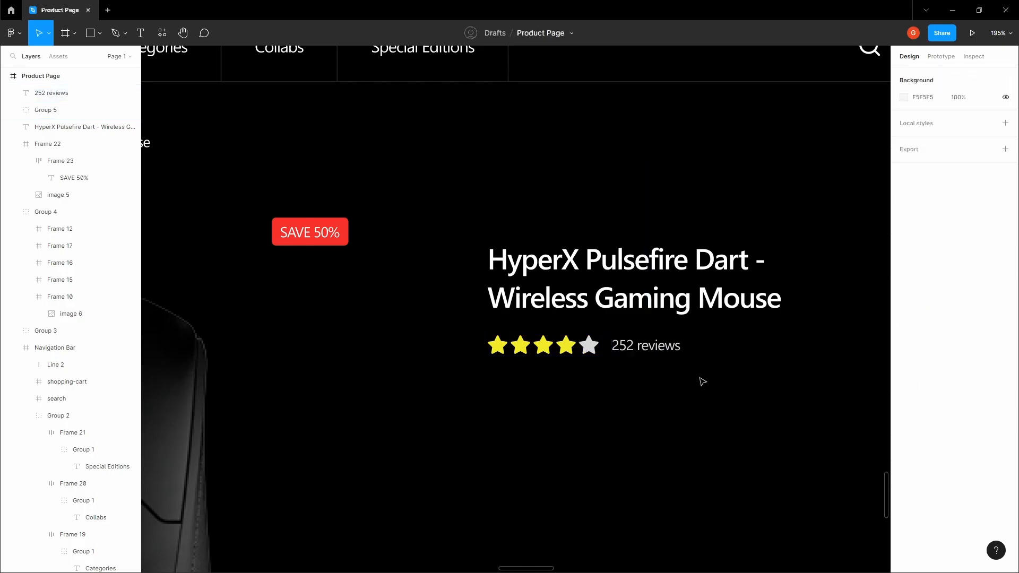
Group the star rating with the "252 reviews" text and measure the group's distance to the product title
scroll(497, 360, "down", 3)
left_click_drag(462, 371, 572, 352)
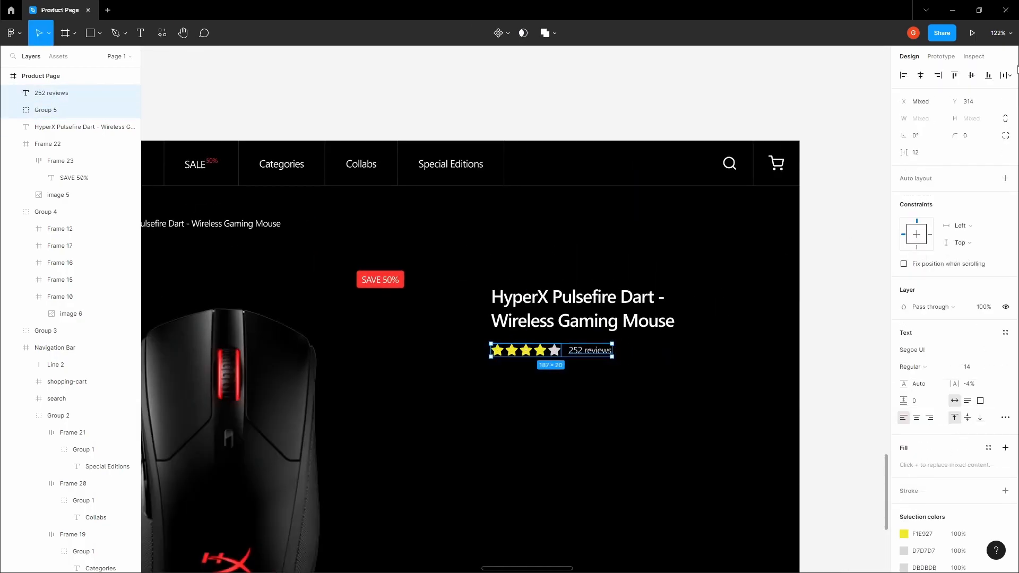
key("ctrl+g")
key("alt")
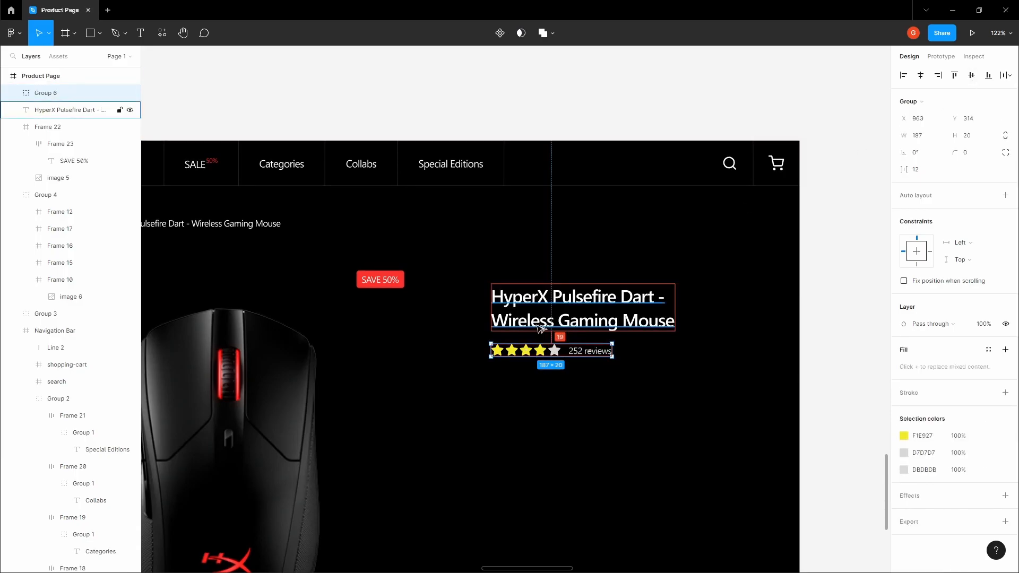
Nudge the star rating group up towards the product title, leaving a gap of 16 px
key("alt+Up")
key("alt+Up")
key("alt+Up")
key("alt+Up")
key("alt+Up")
key("alt+Up")
key("alt+Up")
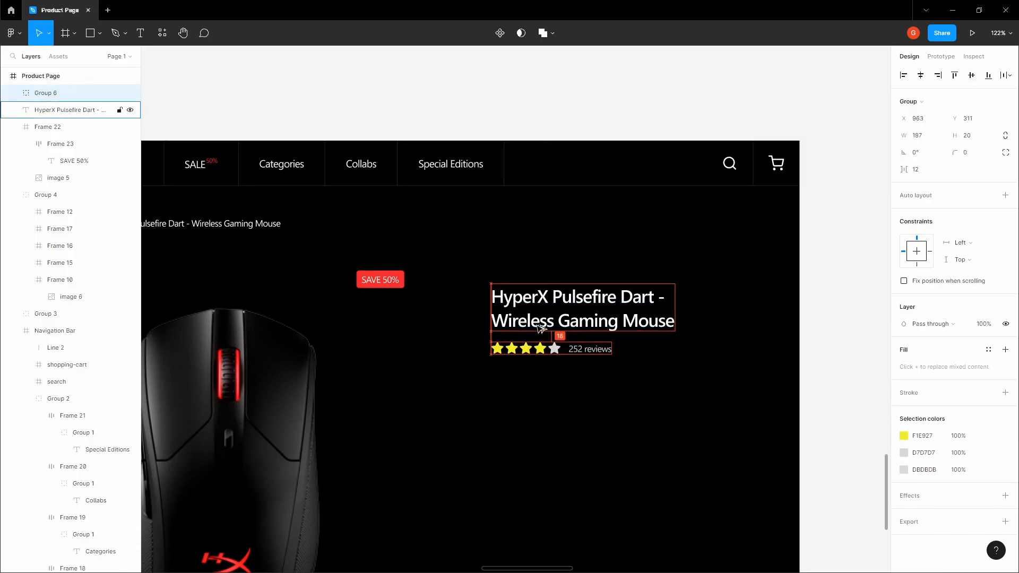
scroll(568, 303, "down", 2)
left_click(589, 401)
scroll(557, 311, "up", 3)
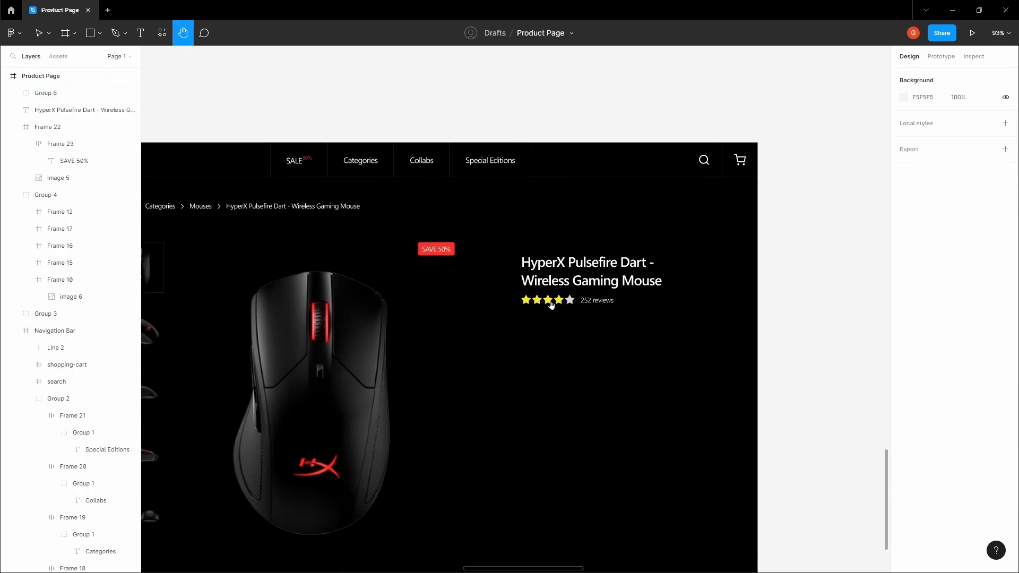
Add the text "Color: Black" below the star rating and set its font size to 18
left_click(583, 284)
left_click(602, 336)
key("h")
scroll(600, 330, "up", 1)
scroll(599, 330, "up", 2)
key("t")
left_click(557, 338)
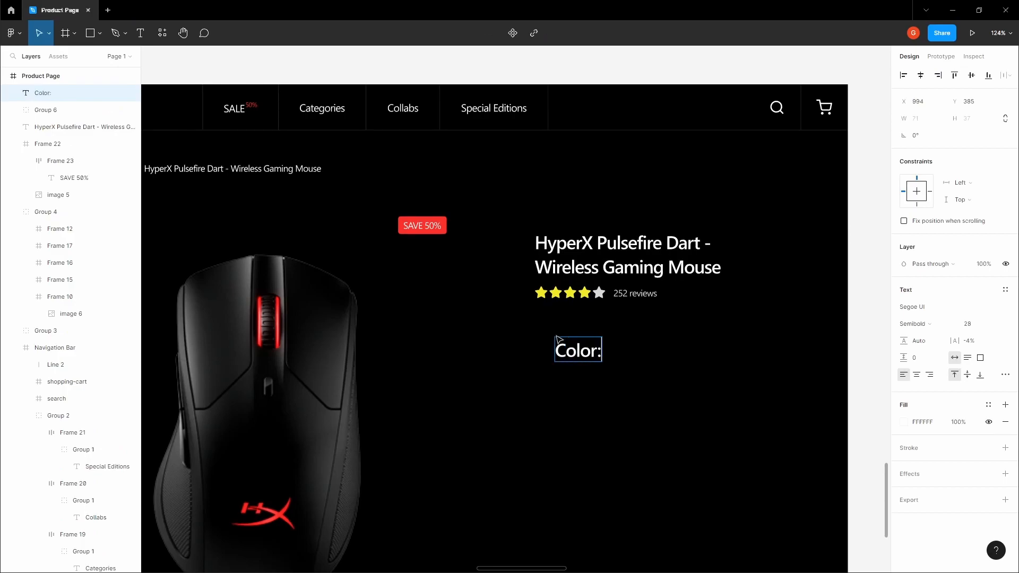
key("Escape")
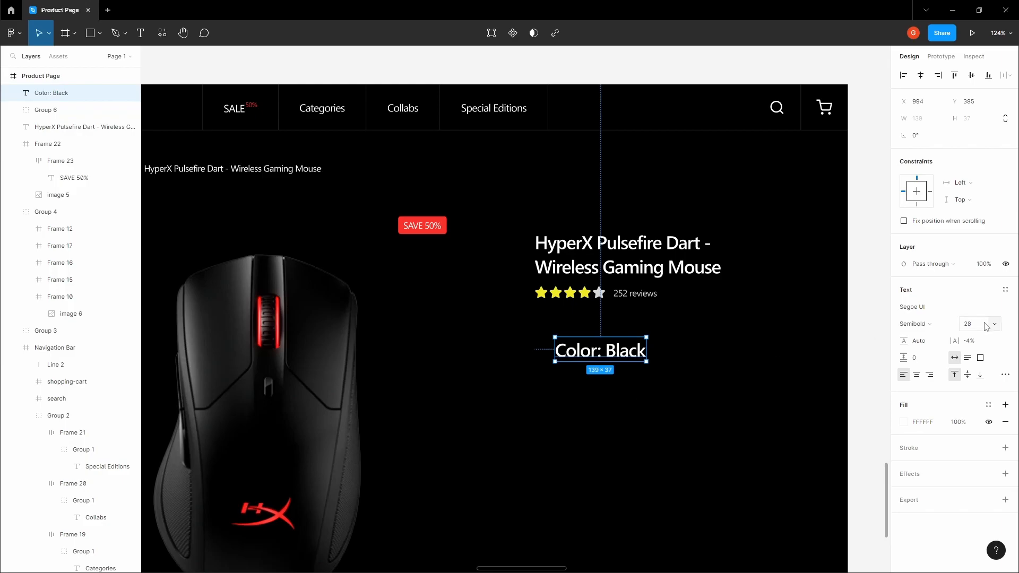
left_click(690, 395)
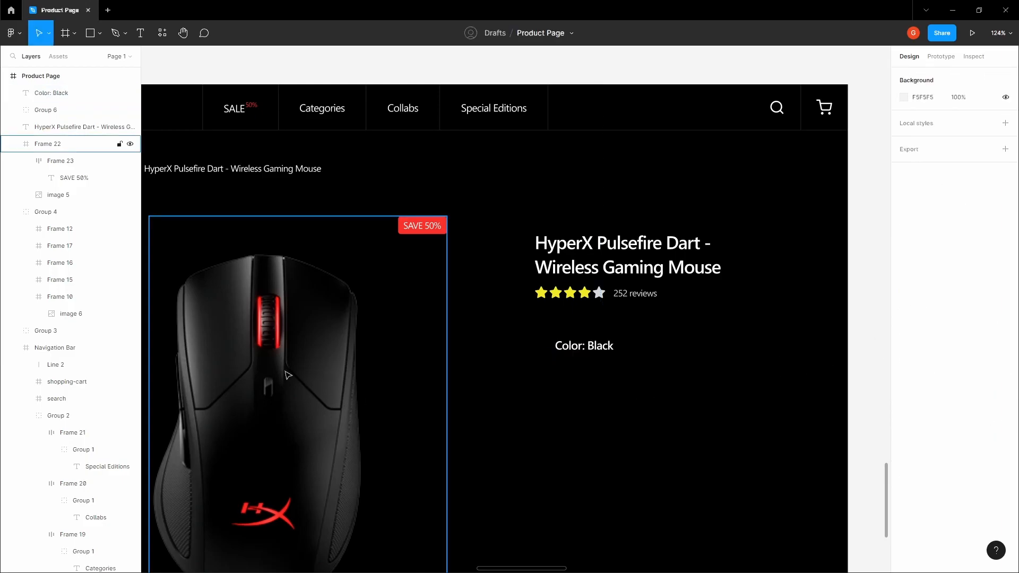
Change the "Color: Black" text to Regular weight and move it under the left edge of the star rating
scroll(280, 375, "down", 1)
left_click_drag(448, 394, 580, 380)
left_click_drag(697, 316, 598, 332)
scroll(597, 334, "up", 2)
left_click(591, 348)
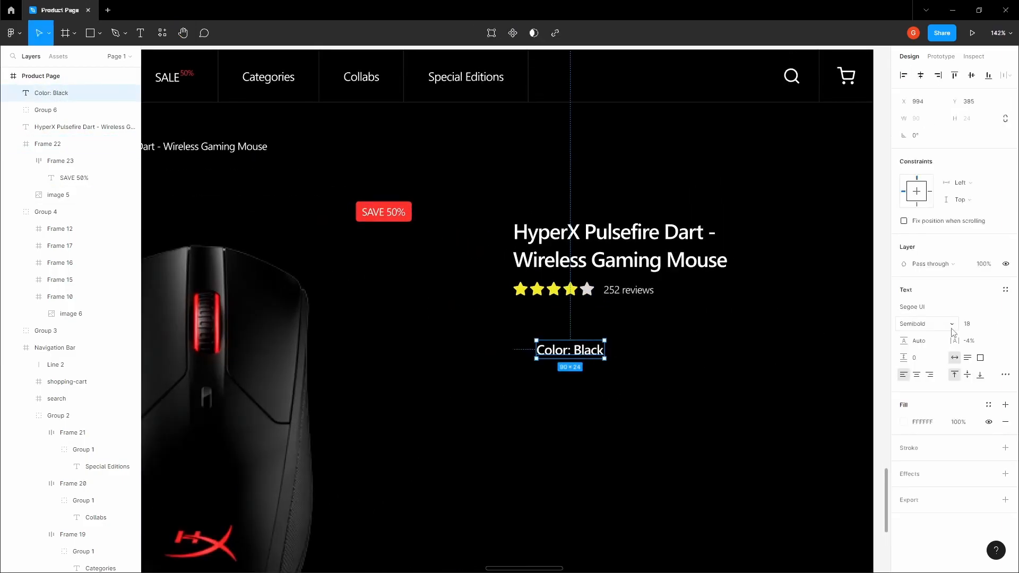
left_click(913, 324)
left_click(914, 312)
left_click_drag(559, 349, 530, 350)
Show the layout grids and left-align the "Color: Black" text with the rating group and the product title
scroll(536, 345, "up", 1)
key("ctrl+shift+4")
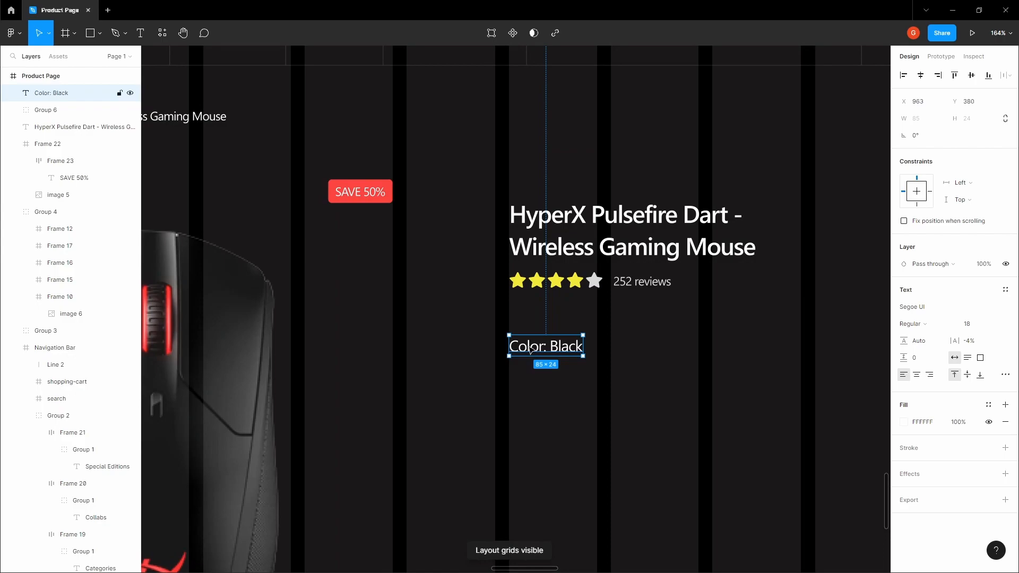
left_click(547, 278, "shift")
left_click(555, 250, "shift")
left_click(903, 76)
left_click(829, 125)
Nudge the "Color: Black" text up towards the star rating to Y 367
left_click(541, 342)
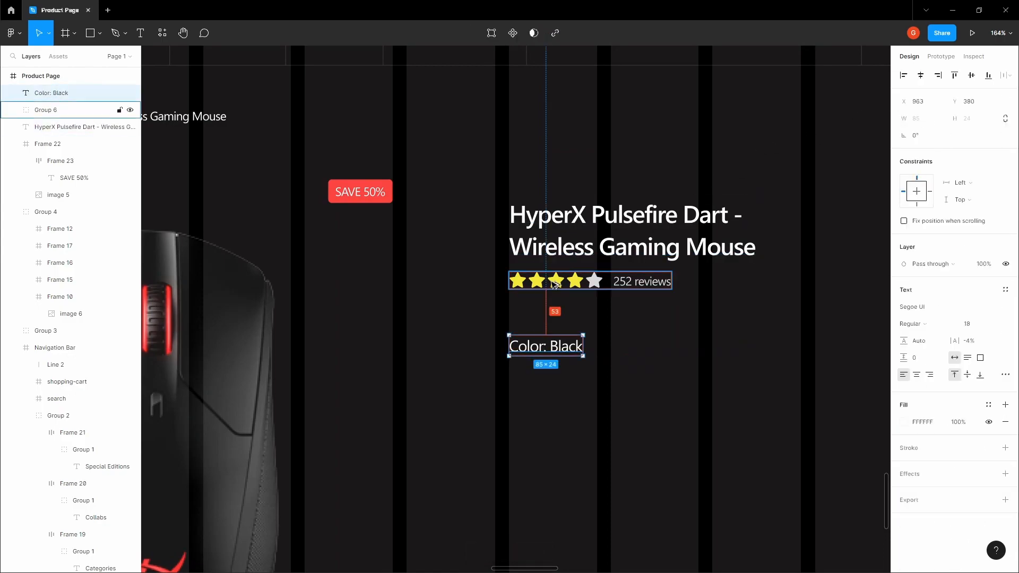
key("Up")
key("Up")
key("Up")
key("Up")
key("Up")
key("Up")
key("Up")
key("Up")
key("Up")
key("Up")
key("Up")
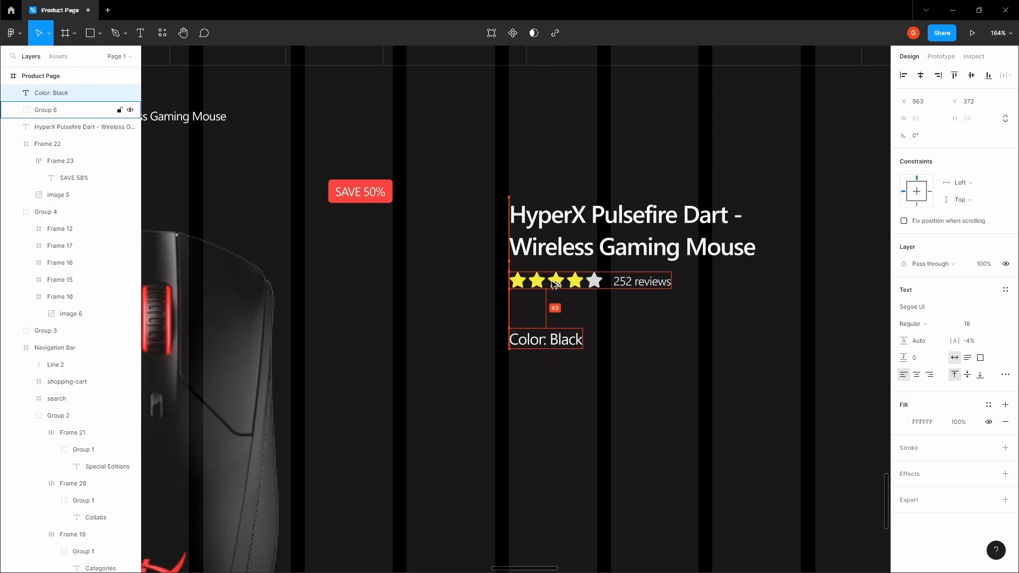
key("Up")
key("Up")
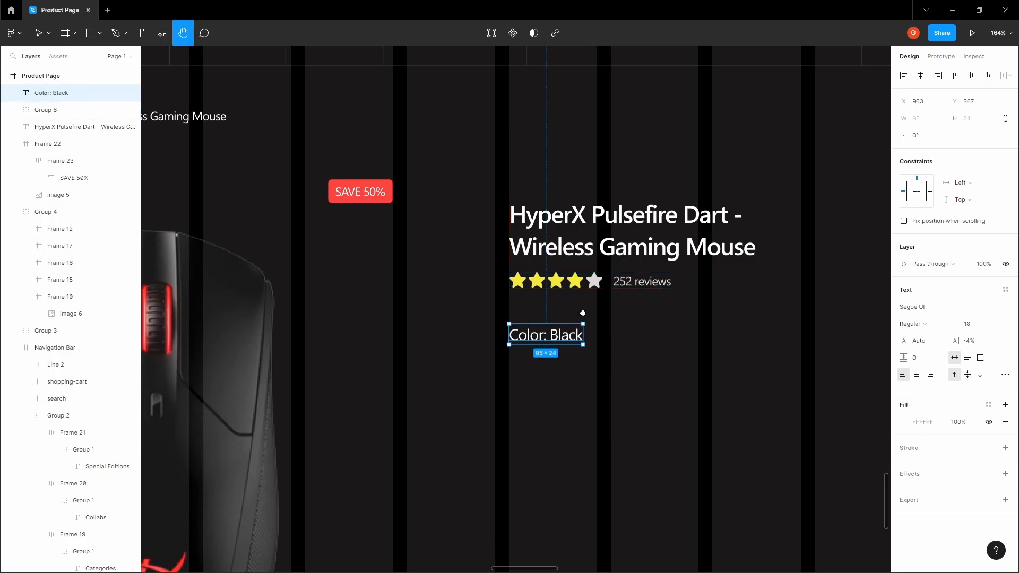
scroll(593, 308, "down", 3)
key("h")
scroll(555, 316, "up", 5)
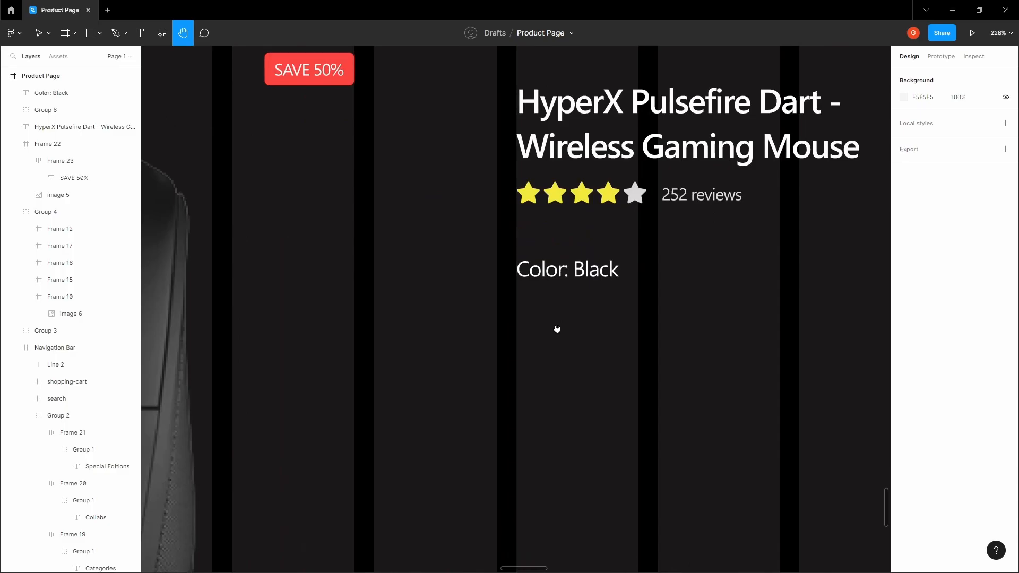
key("v")
scroll(561, 325, "up", 3)
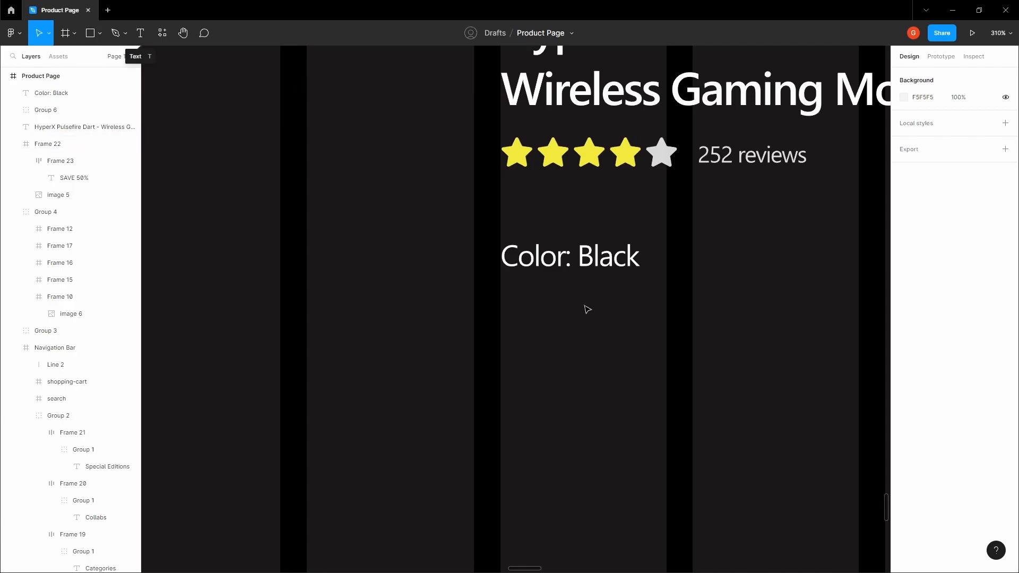
key("f")
mouse_move(501, 296)
left_mouse_down()
mouse_move(667, 405)
mouse_move(668, 457)
mouse_move(610, 396)
left_mouse_up()
key("Delete")
Draw a 64 × 64 frame as a colour swatch directly below the "Color: Black" text, flush with its left edge
key("f")
left_click_drag(501, 296, 606, 380)
scroll(493, 302, "down", 4)
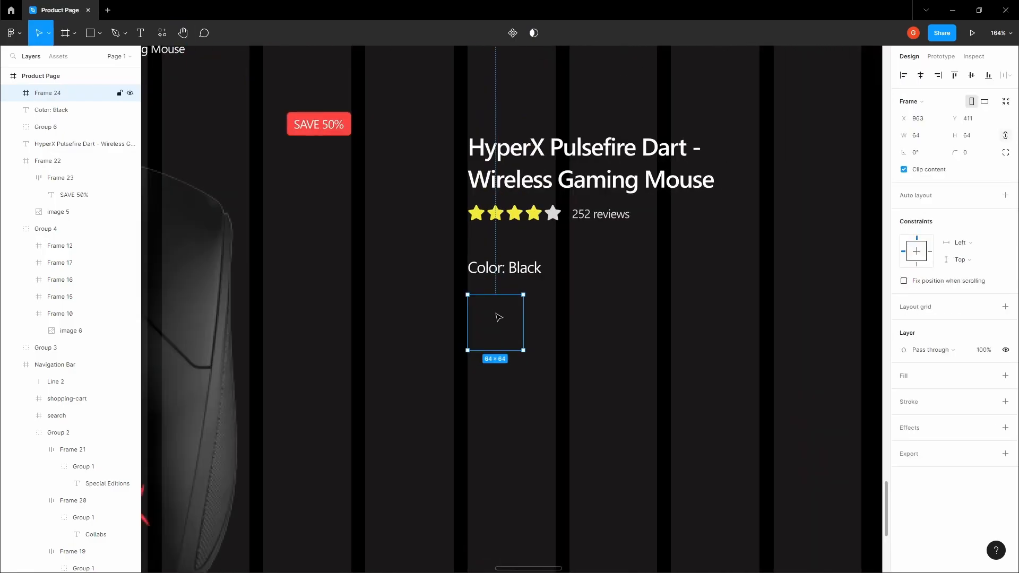
Fill the swatch frame with the near-black colour 090909 sampled from the mouse image
left_click(1004, 375)
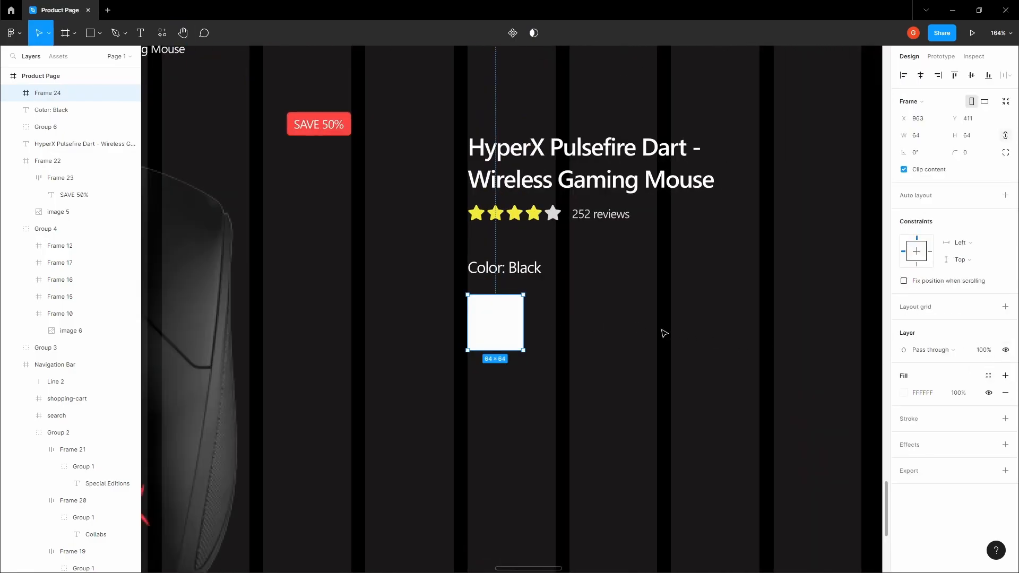
left_click(903, 392)
left_click(778, 454)
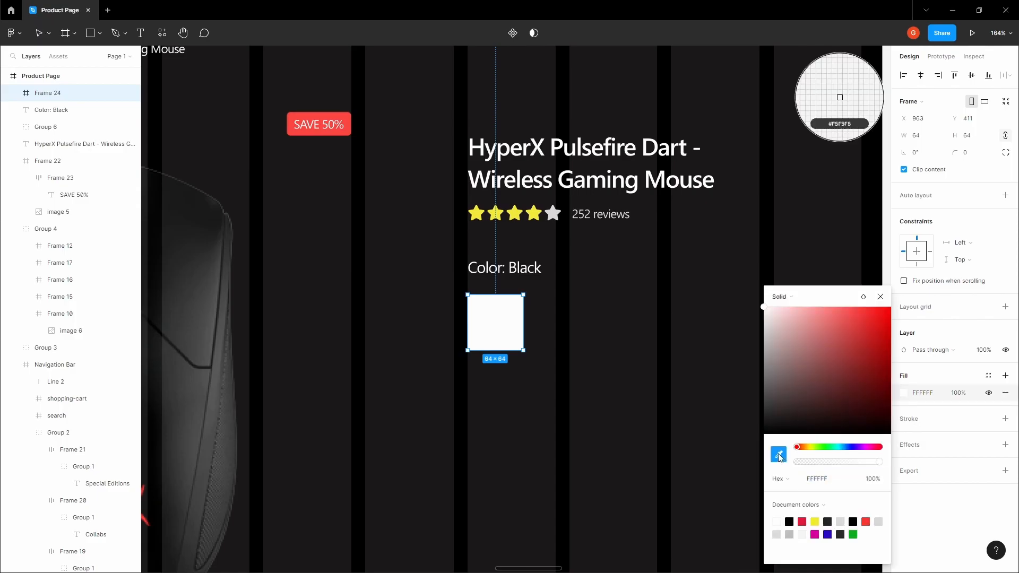
scroll(424, 361, "down", 5)
scroll(313, 315, "up", 3)
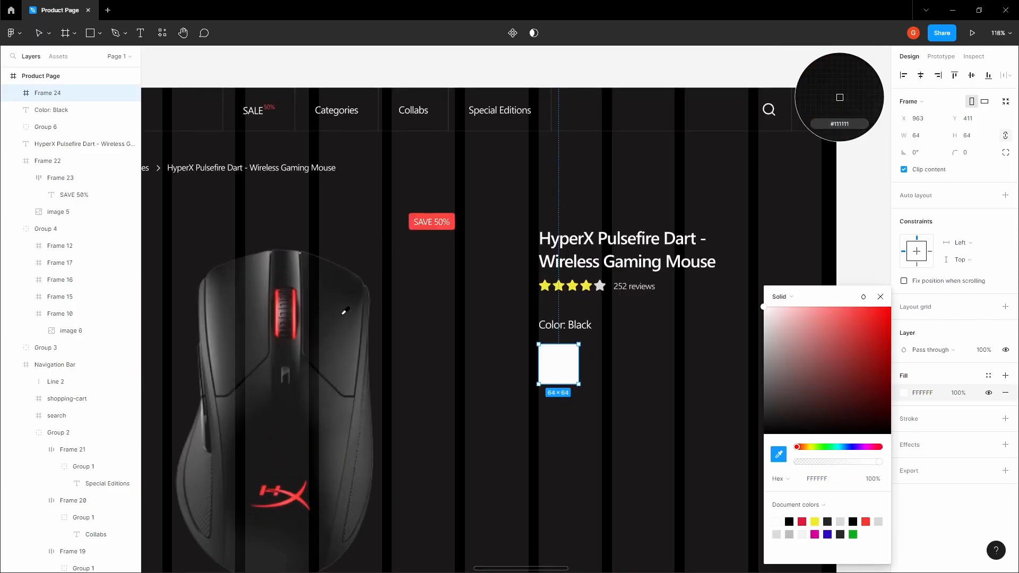
left_click(289, 266)
scroll(633, 426, "up", 3)
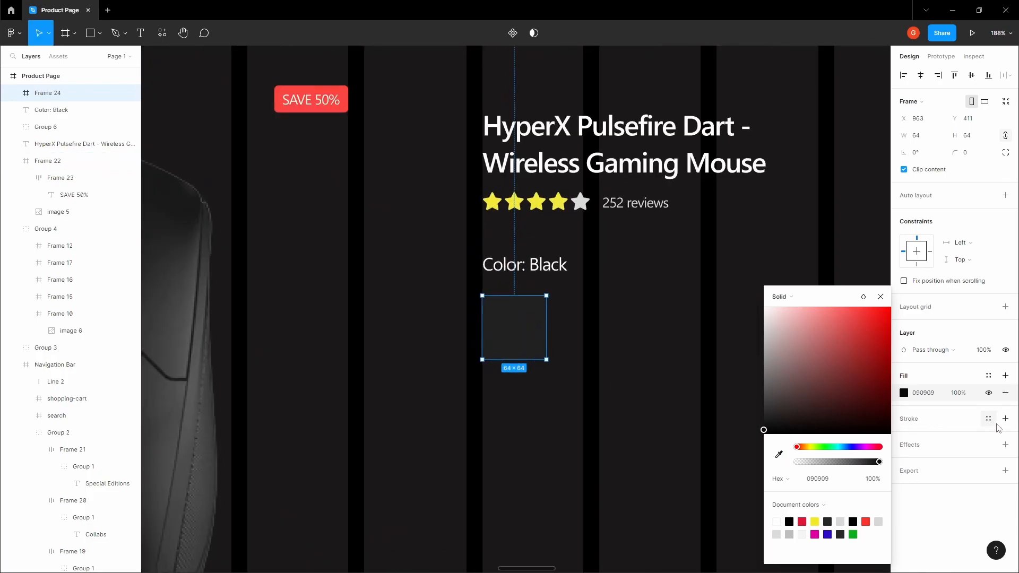
Add an outside stroke of width 2 in light grey BDBDBD to the swatch frame
left_click(1006, 419)
left_click(634, 371)
left_click(531, 333)
left_click(939, 457)
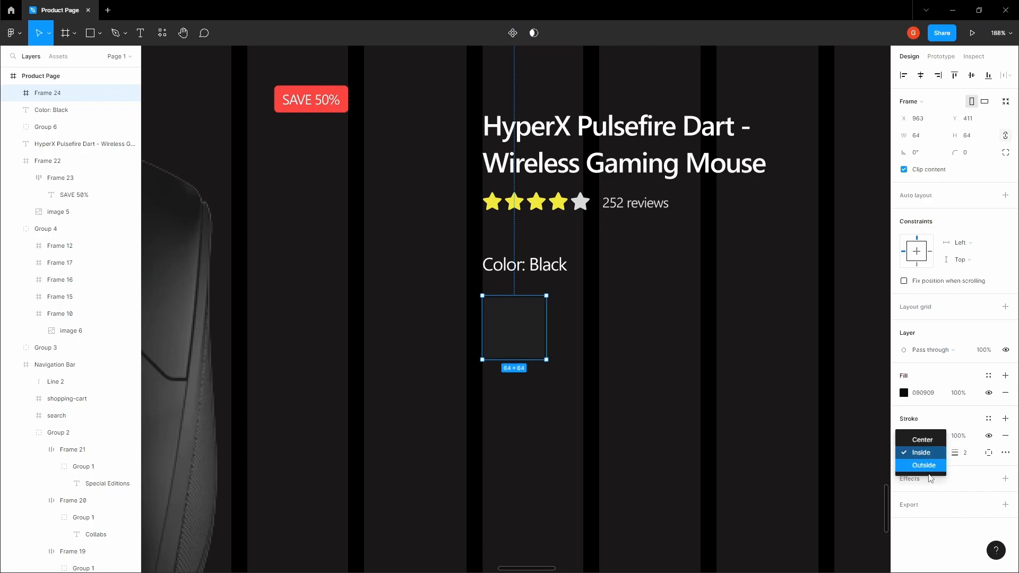
left_click(929, 468)
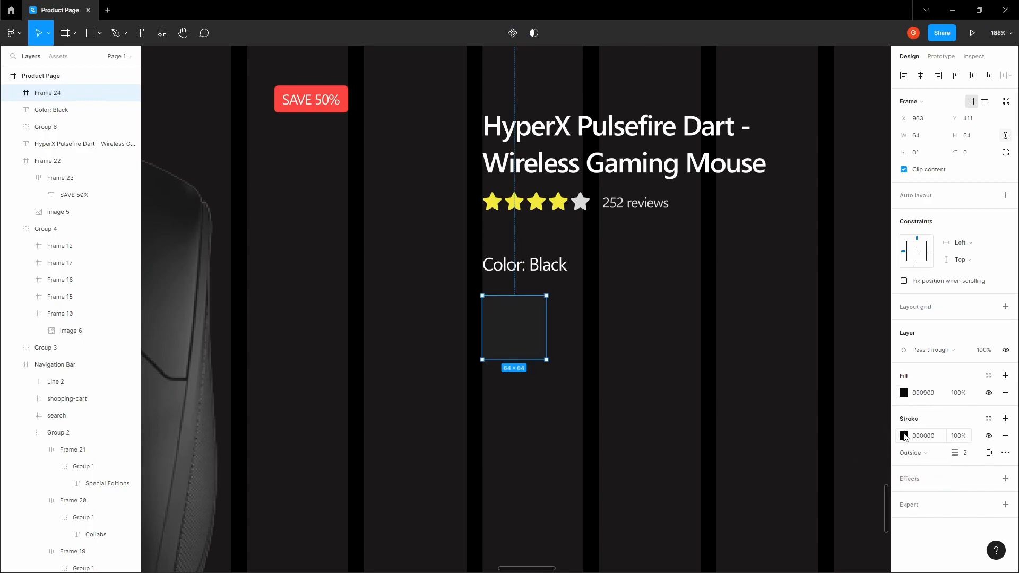
left_click(904, 434)
mouse_move(800, 376)
left_mouse_down()
mouse_move(733, 363)
mouse_move(703, 333)
mouse_move(702, 344)
left_mouse_up()
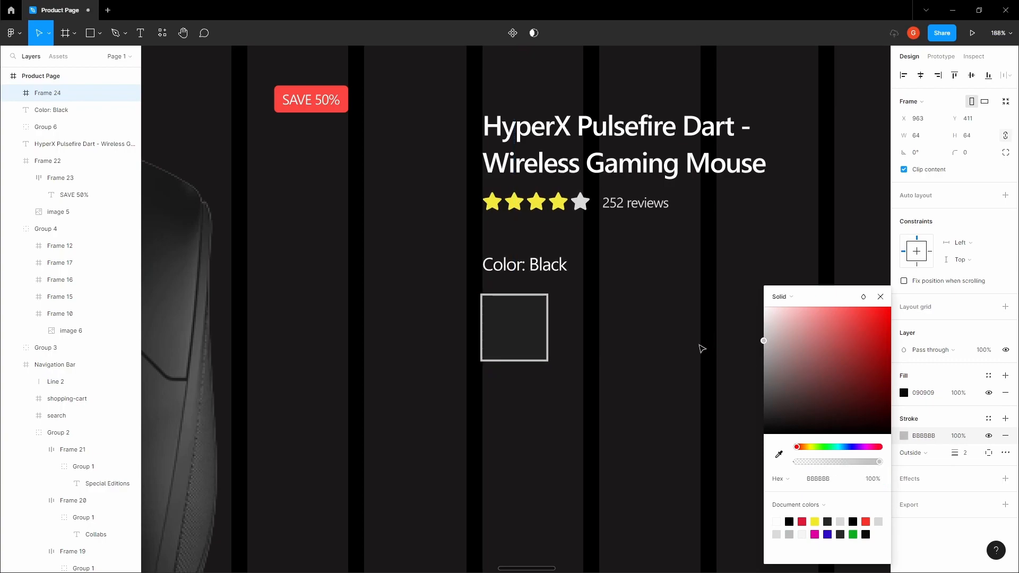
Round the swatch frame's corners with a radius of 4
left_click(978, 153)
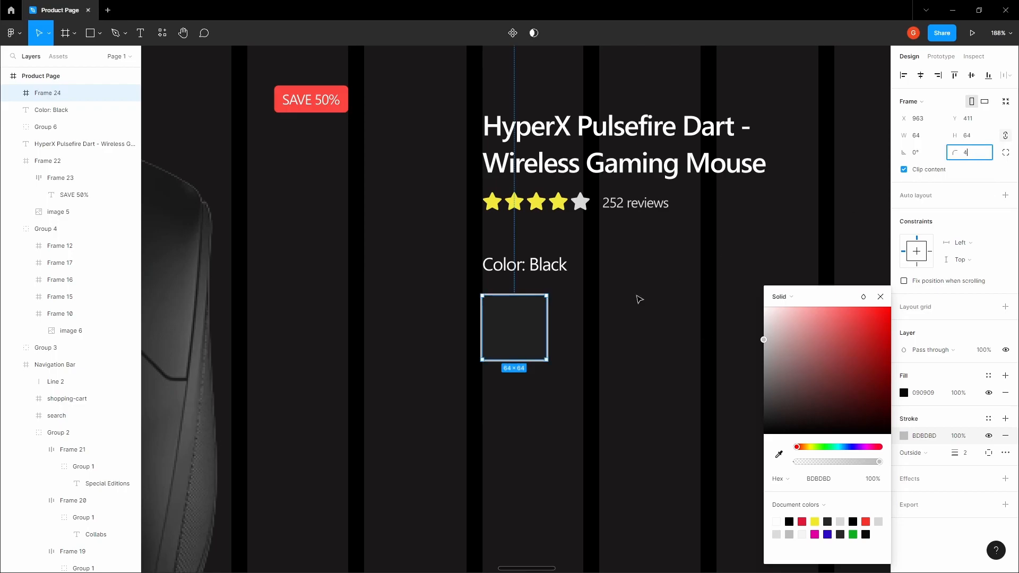
type("4")
left_click(674, 280)
left_click(544, 335)
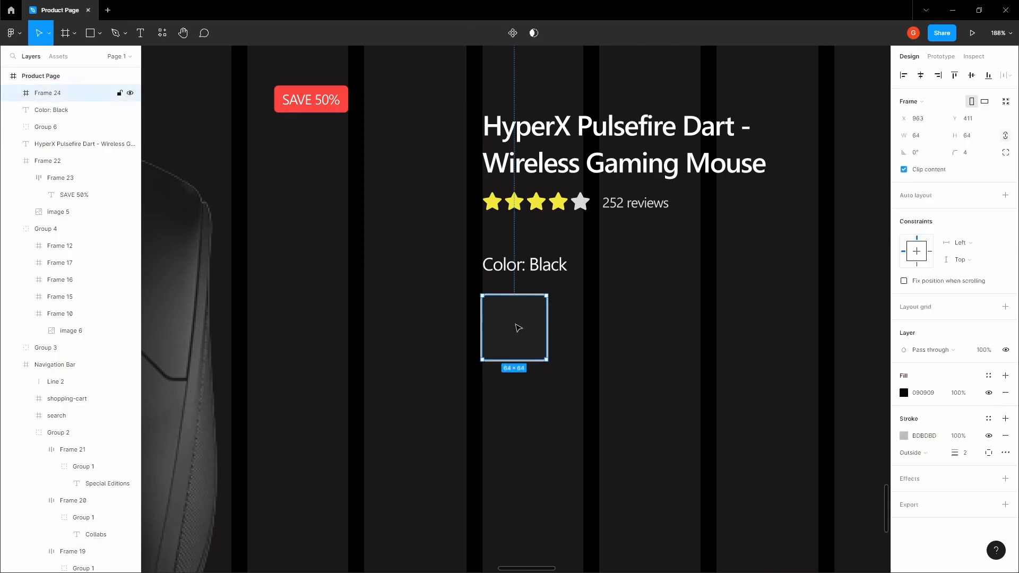
left_click(466, 328)
left_click(506, 327)
left_click(554, 325)
left_click(524, 322)
left_click(583, 299)
left_click(541, 310)
left_click(601, 309)
Look over the icons collected in the Icons frame and return to the product page's colour swatch
key("space")
scroll(609, 305, "down", 10)
left_click_drag(623, 253, 546, 430)
left_click_drag(753, 149, 683, 288)
scroll(502, 209, "up", 5)
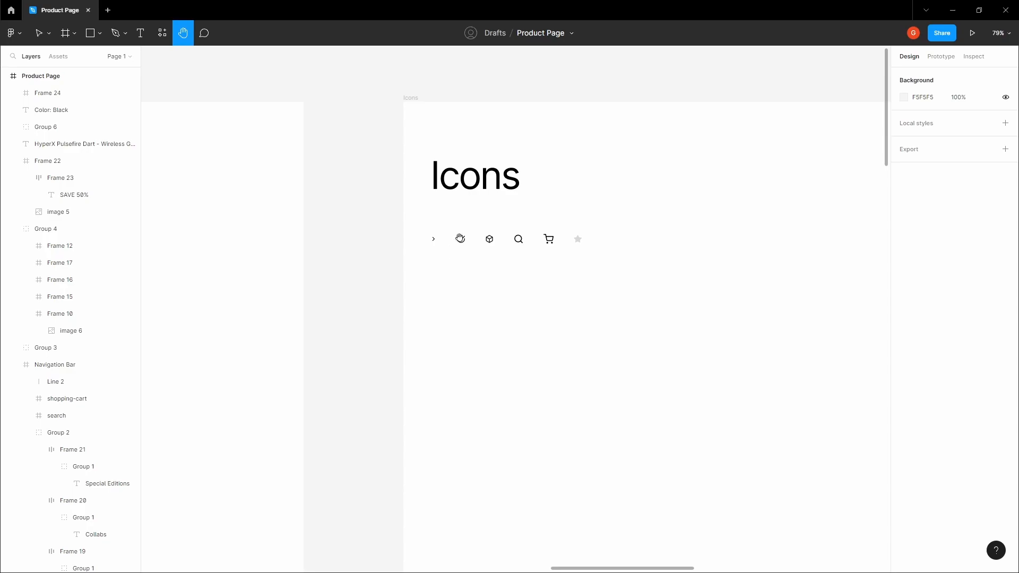
scroll(480, 319, "down", 8)
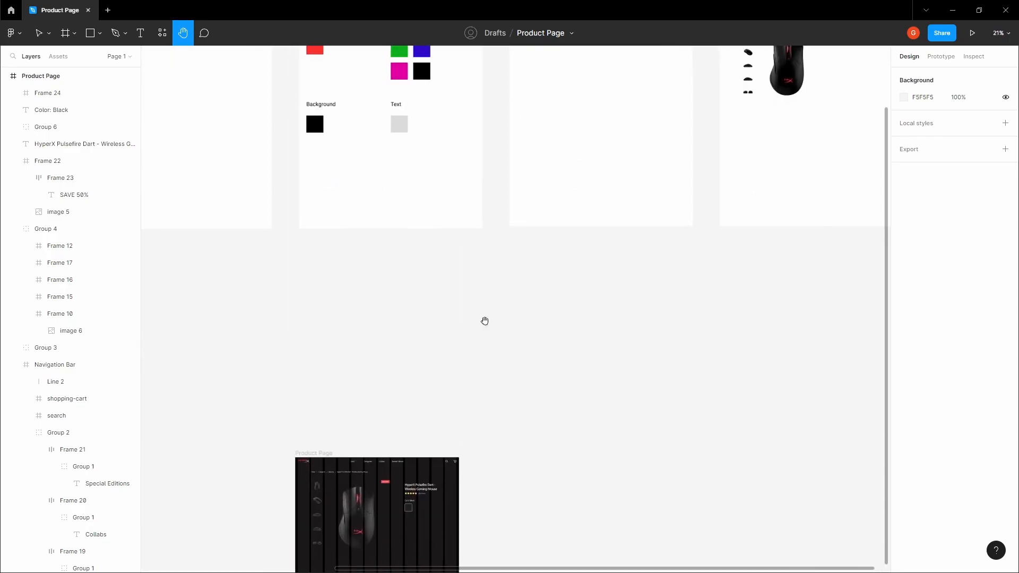
scroll(531, 297, "up", 10)
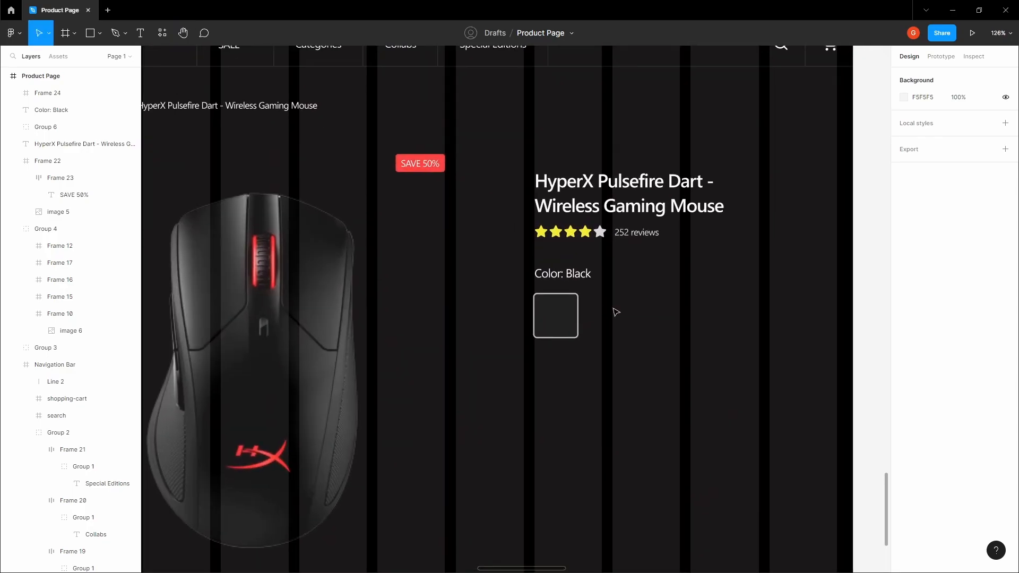
Insert the check icon from the Feather Icons plugin and close the plugin
left_click(614, 310)
right_click(611, 311)
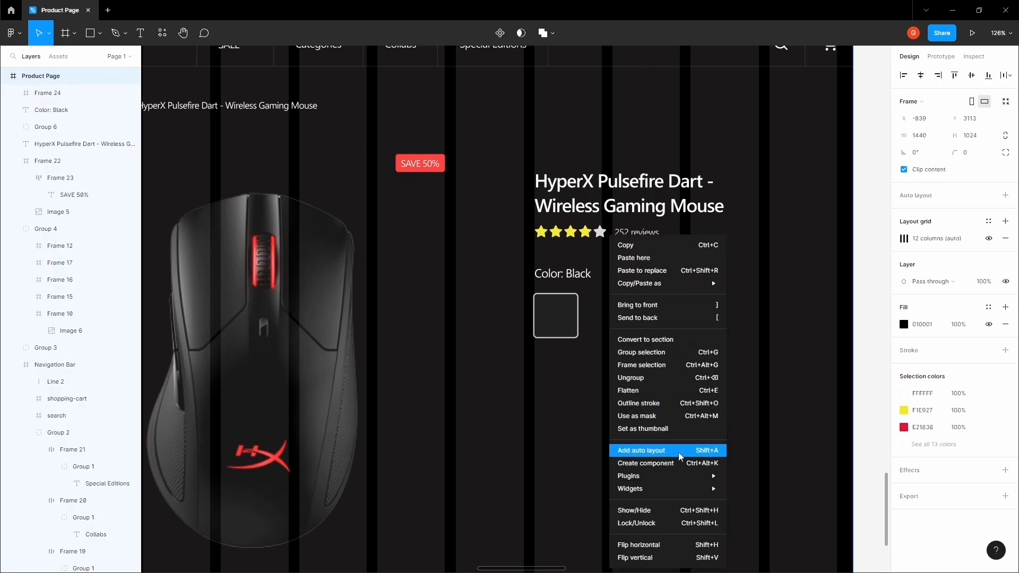
mouse_move(697, 481)
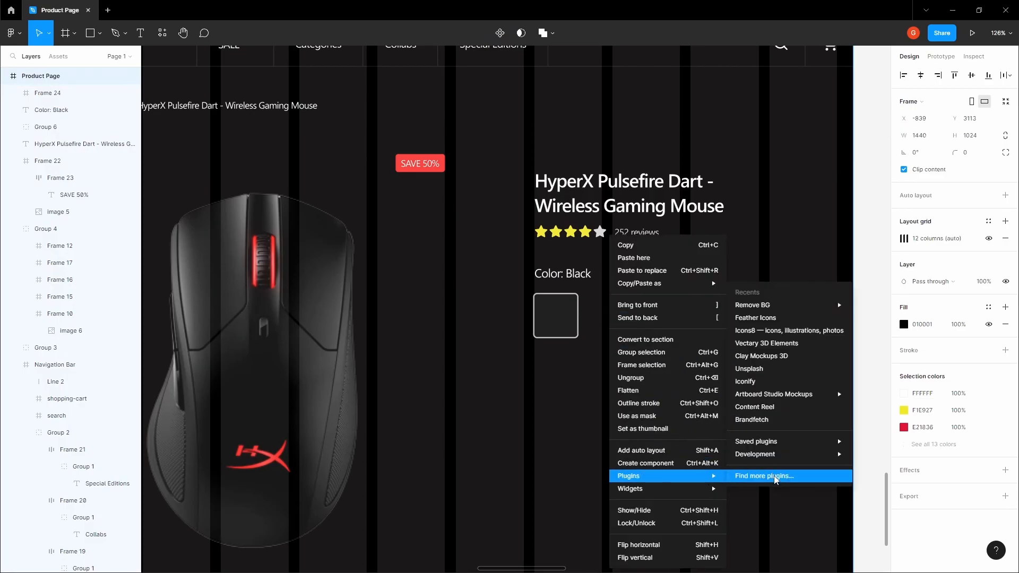
left_click(784, 321)
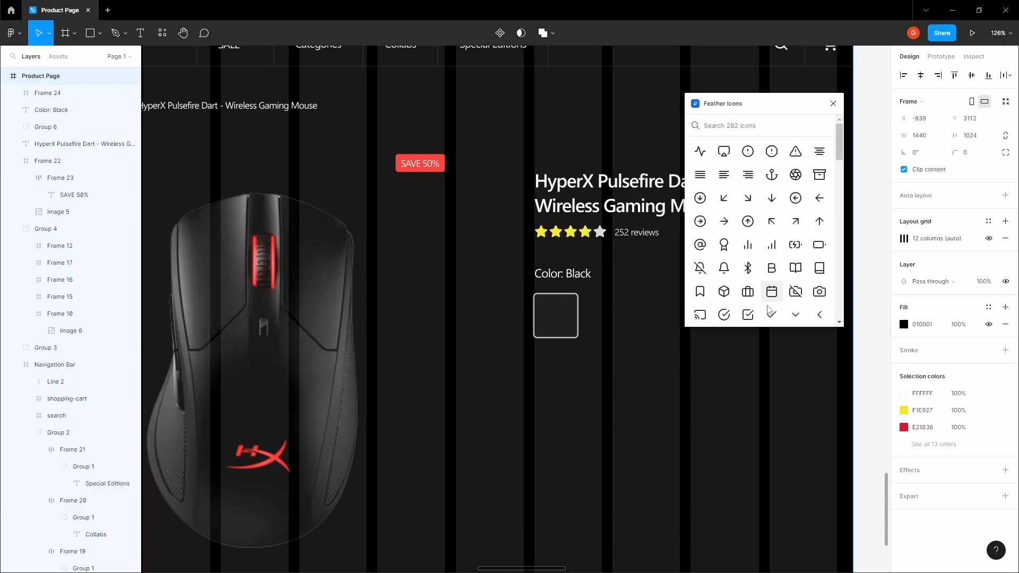
left_click(772, 317)
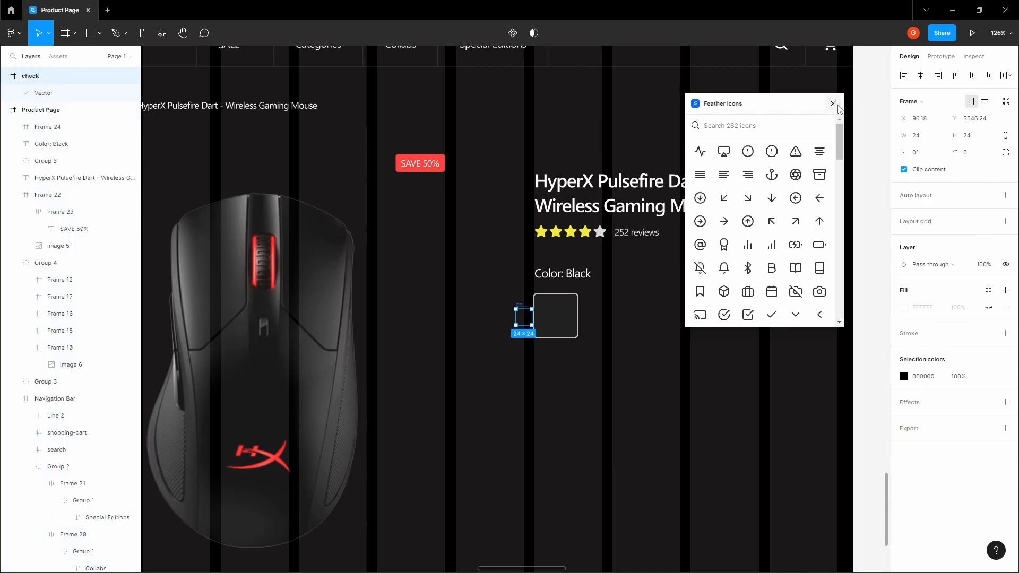
left_click(834, 104)
Move the check icon out of the product page onto the empty canvas beside it
left_click(522, 303)
left_click_drag(521, 306, 705, 292)
scroll(538, 297, "down", 3)
scroll(538, 297, "down", 2)
left_click(721, 255)
scroll(703, 274, "up", 3)
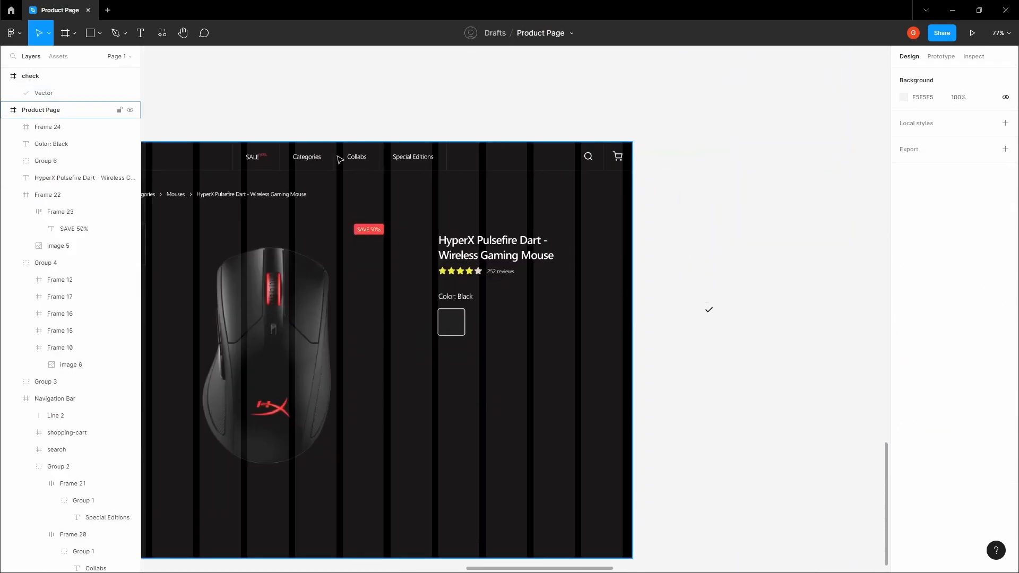
Paste a copy of the check icon into the product page and place it inside the colour swatch
left_click_drag(238, 128, 444, 147)
left_click(274, 157)
key("ctrl+v")
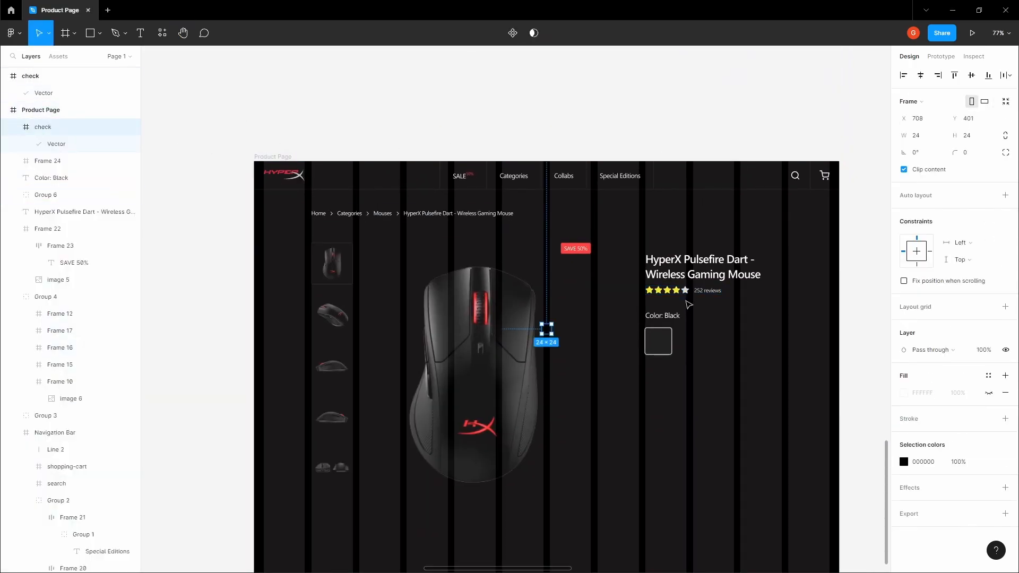
scroll(619, 326, "up", 2)
left_click_drag(534, 334, 670, 350)
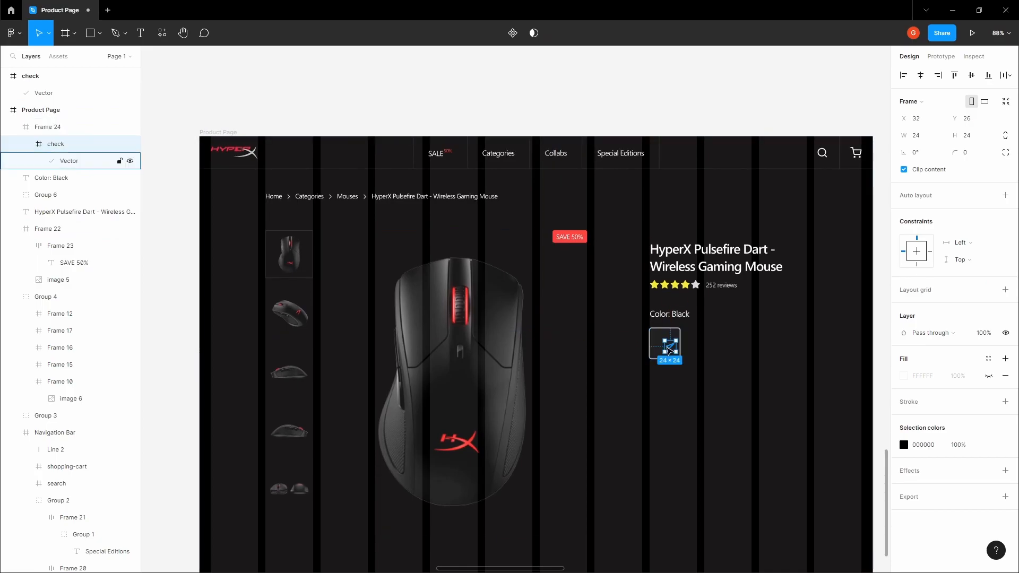
Change the colour of the check icon in the swatch to white FFFFFF
scroll(667, 348, "up", 5)
left_click(903, 444)
left_click_drag(857, 408, 740, 270)
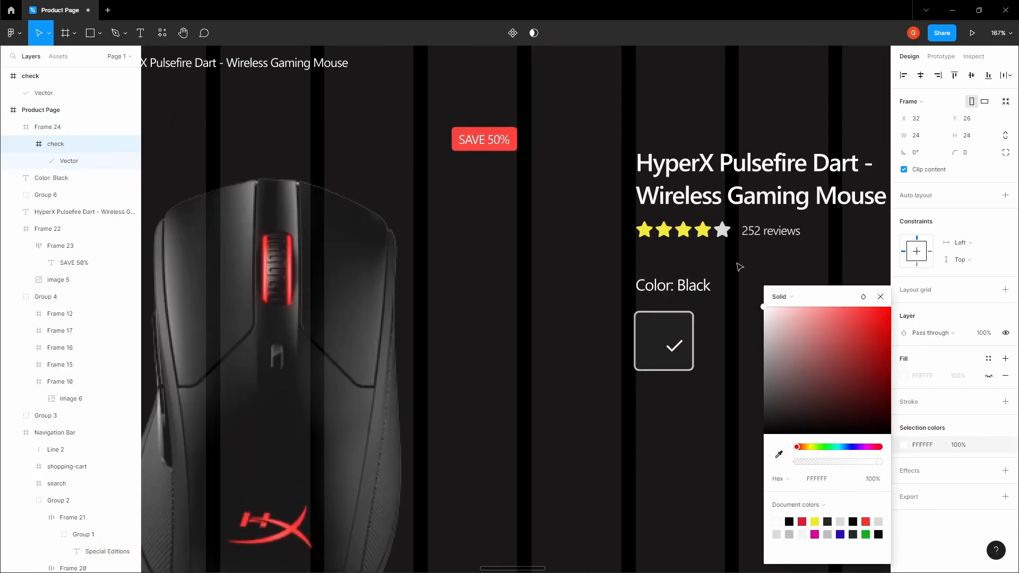
left_click(753, 265)
key("space")
Centre the check icon inside the swatch frame at X 20, Y 20
double_click(675, 348)
left_click_drag(676, 348, 665, 347)
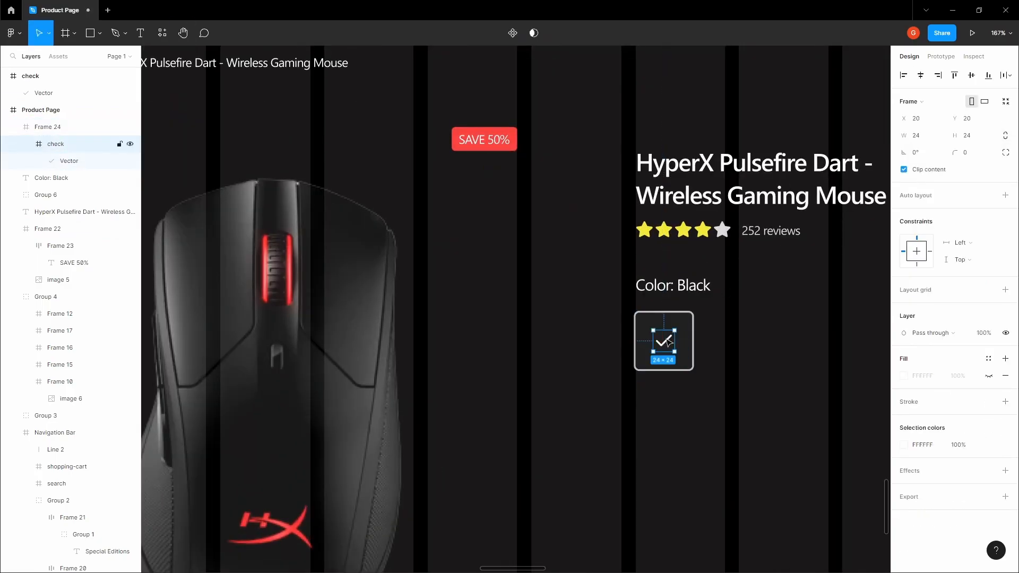
left_click(768, 332)
key("space")
left_click_drag(721, 320, 558, 287)
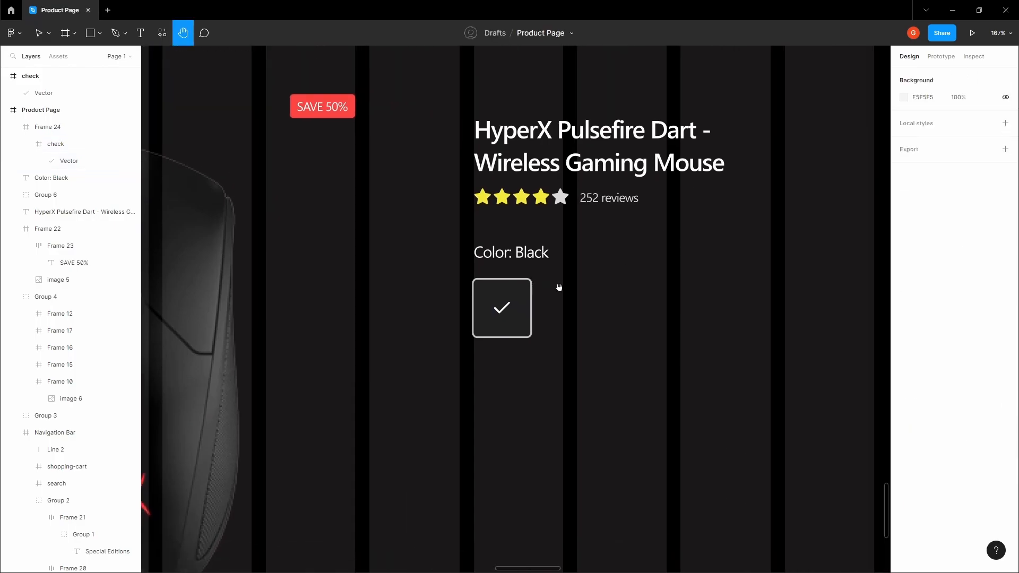
Examine the check icon's size and centring inside the colour swatch, up close and within the whole product page
scroll(500, 298, "up", 5)
double_click(505, 325)
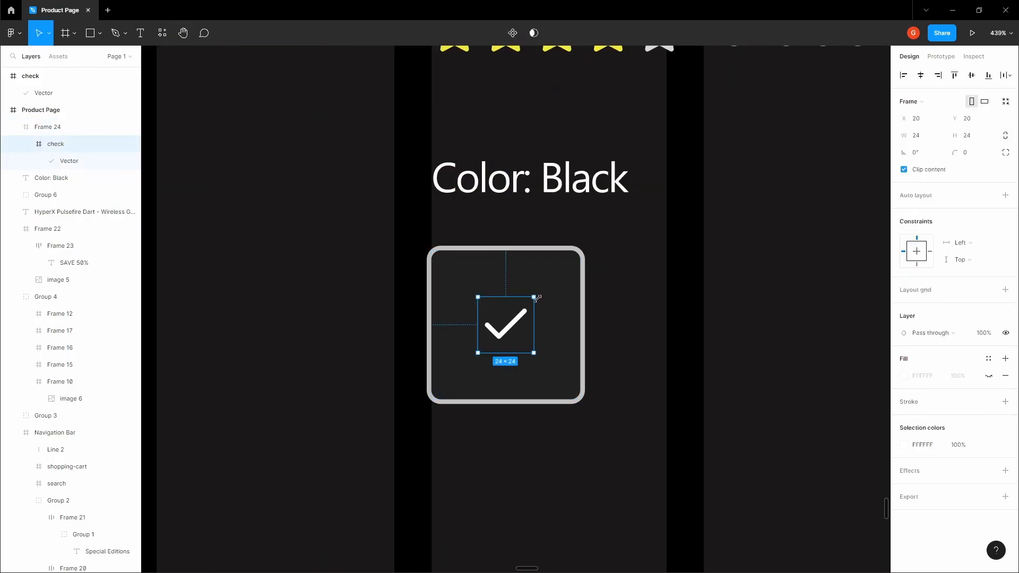
left_click(685, 298)
double_click(512, 327)
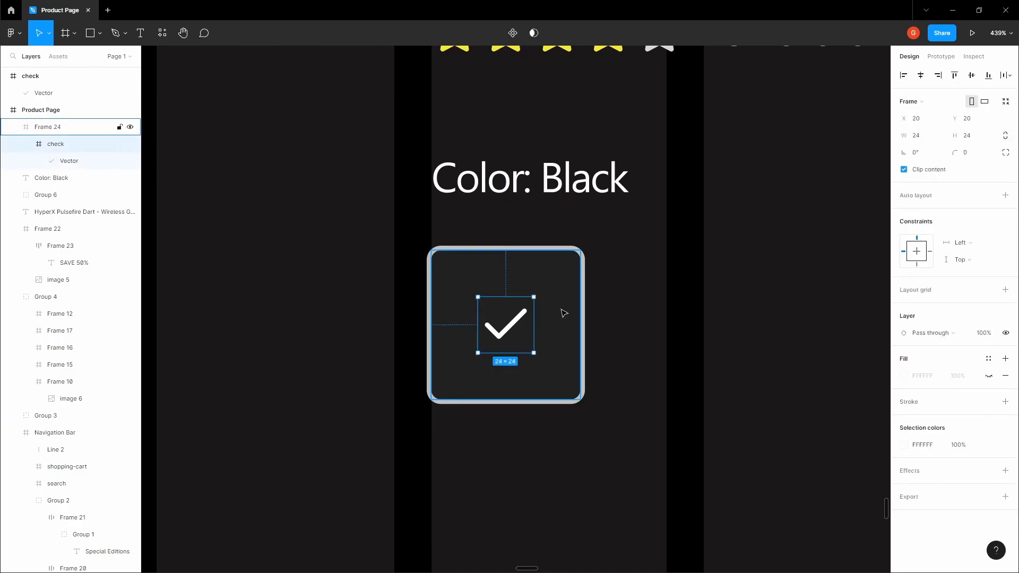
scroll(562, 310, "down", 3)
left_click(626, 291)
key("space")
scroll(627, 291, "down", 3)
scroll(605, 345, "down", 5)
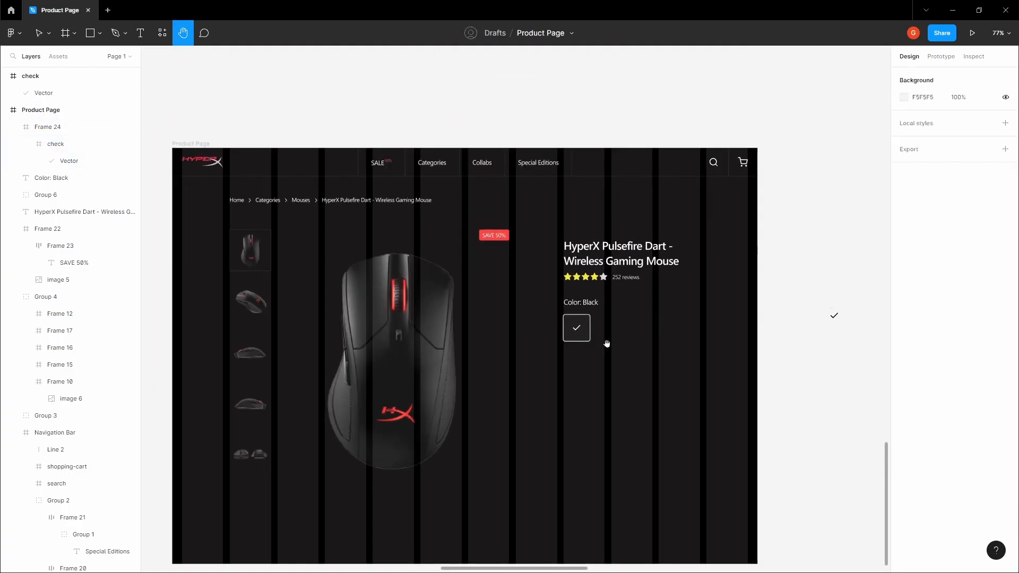
scroll(579, 316, "up", 4)
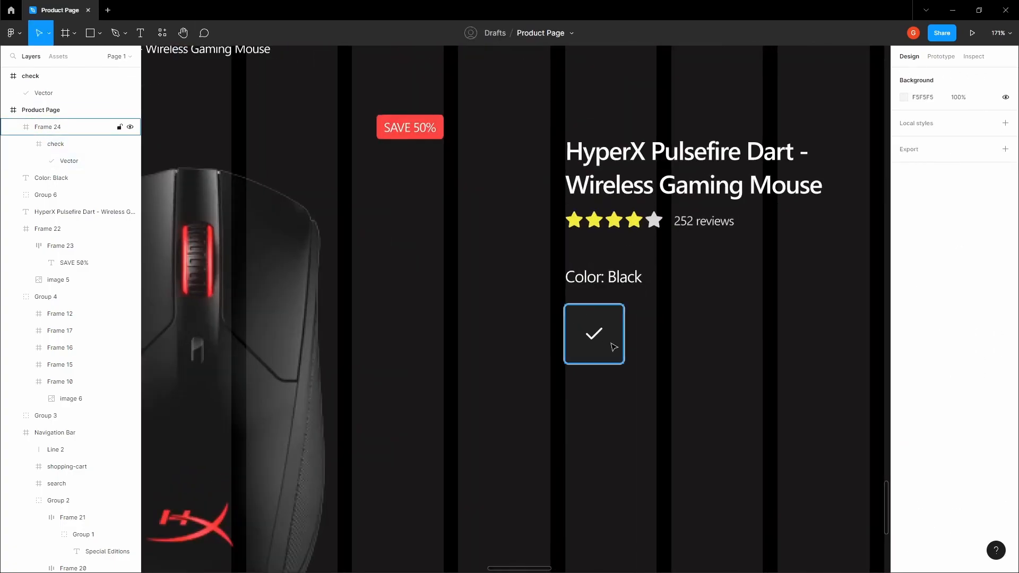
left_click(609, 343)
scroll(614, 349, "up", 2)
left_click(652, 459)
key("space")
left_click_drag(646, 427, 661, 355)
scroll(636, 374, "up", 1)
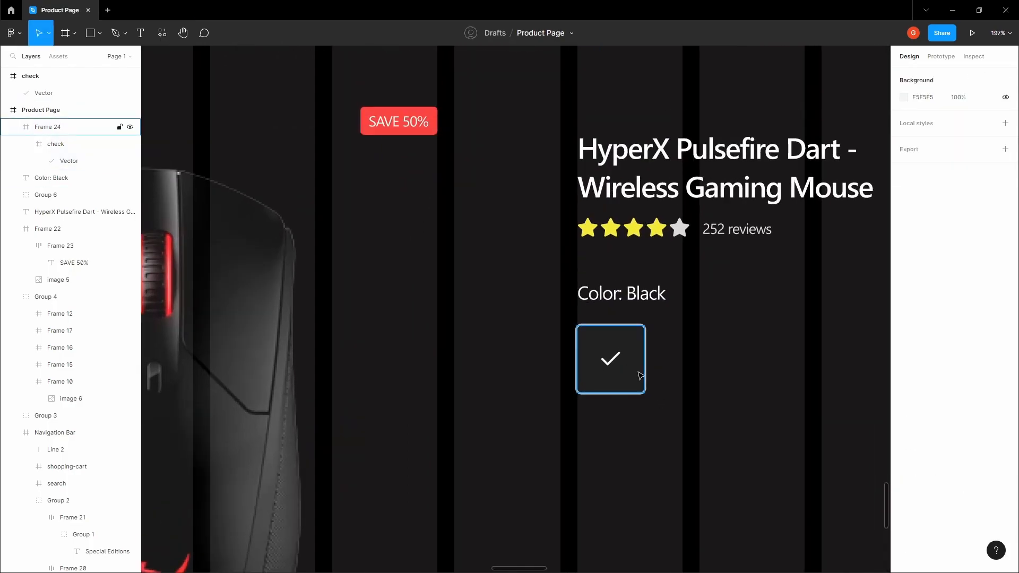
Resize the checked colour swatch to 48 × 48, with the check icon centred in it at X 12, Y 12
left_click(638, 373)
scroll(637, 371, "up", 4)
left_click_drag(652, 418, 563, 328)
left_click(682, 306)
scroll(682, 302, "down", 6)
left_click_drag(683, 301, 617, 320)
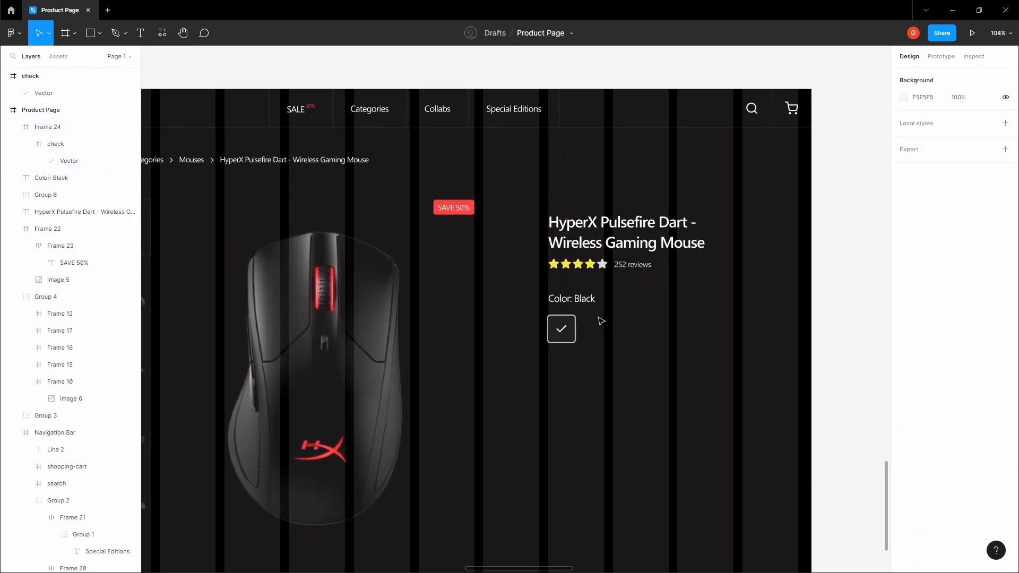
Duplicate the checked swatch to its right in the same row and delete the check icon from the copy
left_click(569, 325)
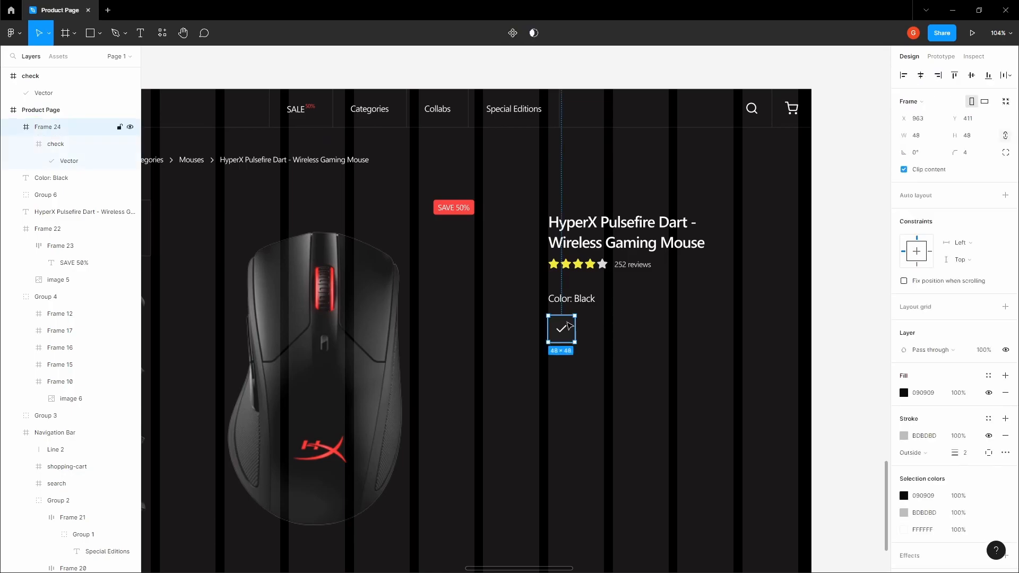
left_click_drag(569, 325, 603, 326)
double_click(602, 329)
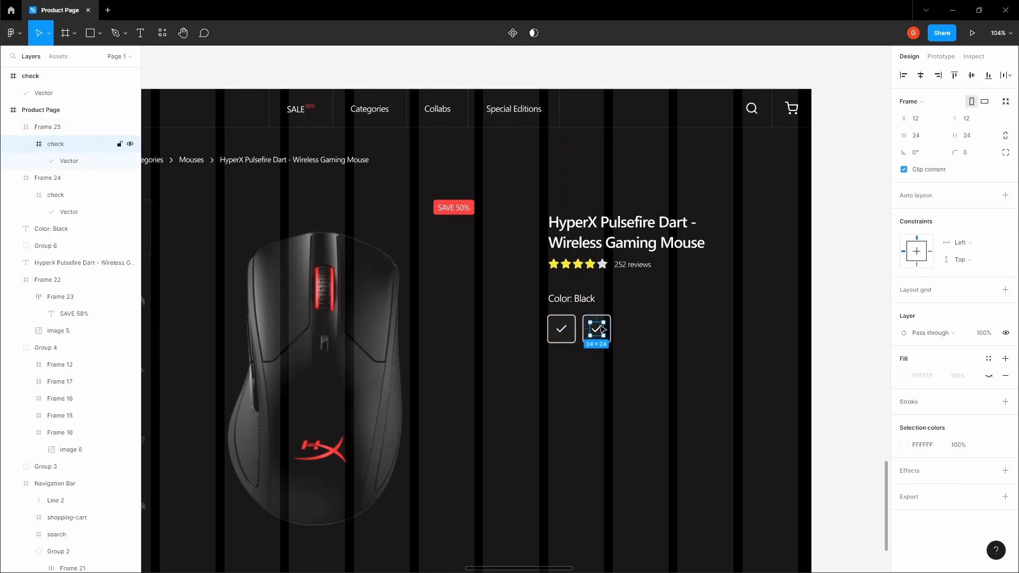
key("Delete")
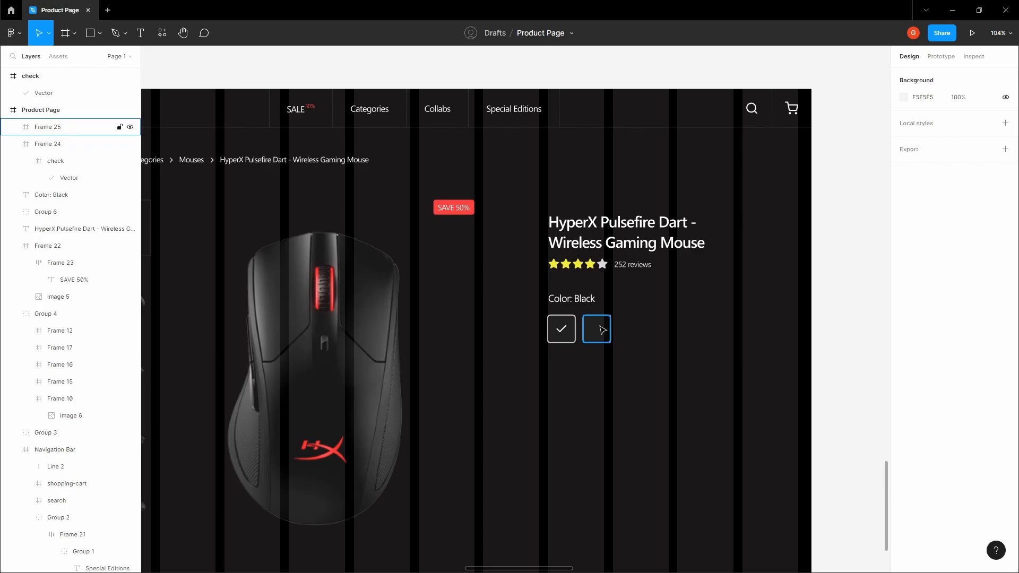
Set the stroke width of the empty swatch to 0.75
scroll(602, 330, "up", 5)
left_click(605, 308)
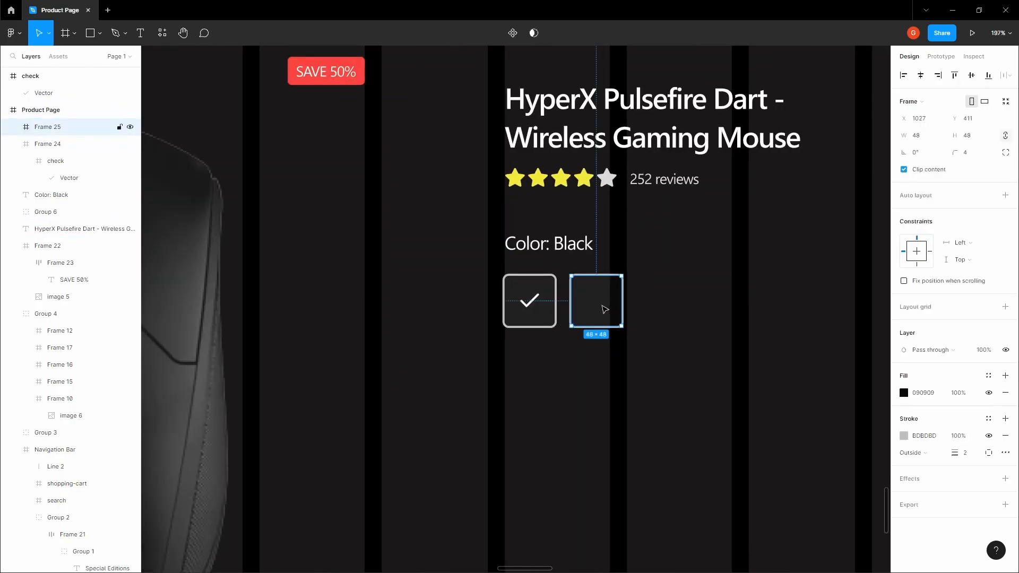
left_click(974, 458)
key("Return")
left_click(761, 390)
key("space")
left_click_drag(674, 348, 643, 348)
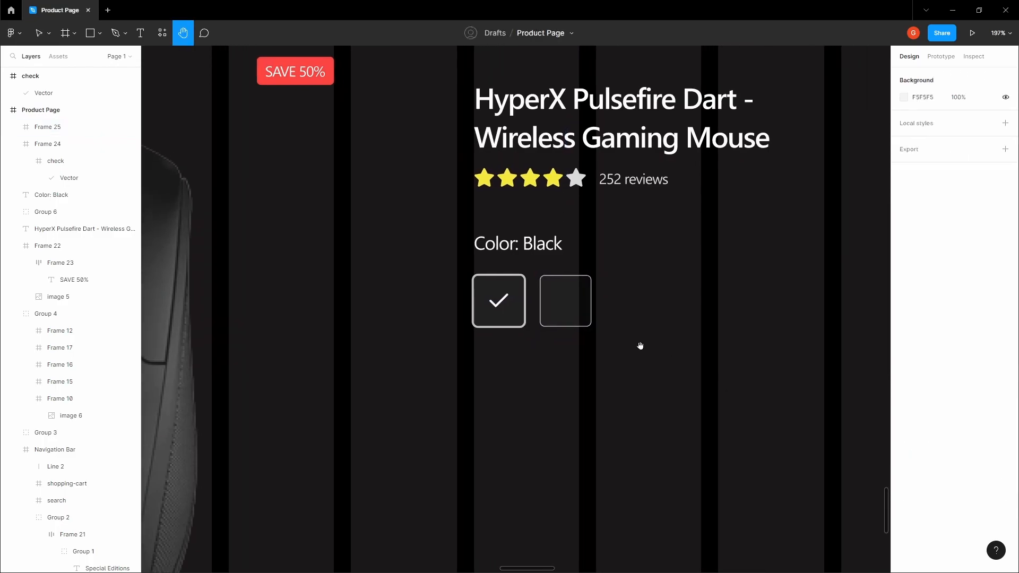
Move the empty swatch 4 px closer to the checked one, to X 1023
left_click(566, 307)
key("alt")
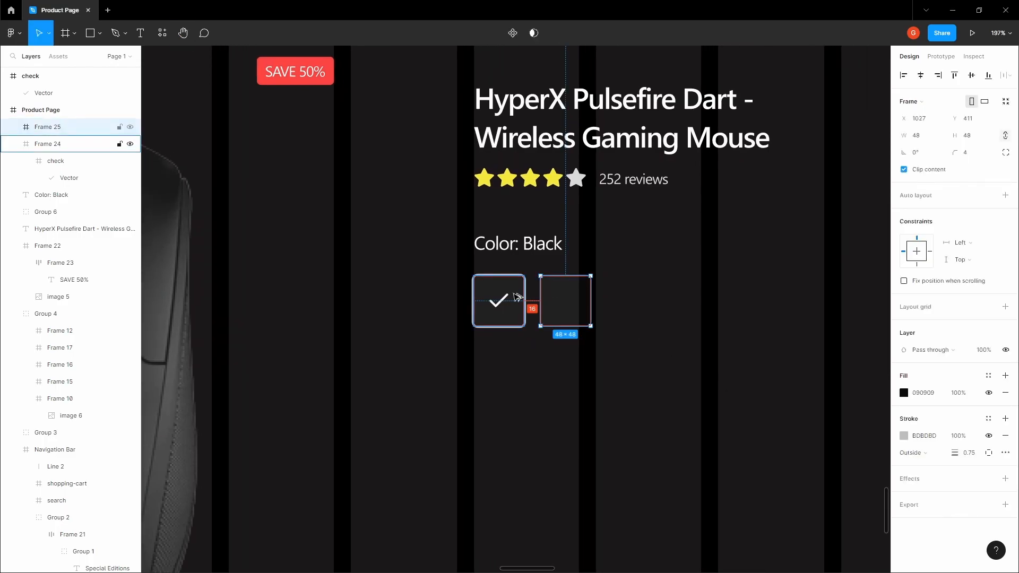
key("Left")
key("Left")
key("Left")
key("Left")
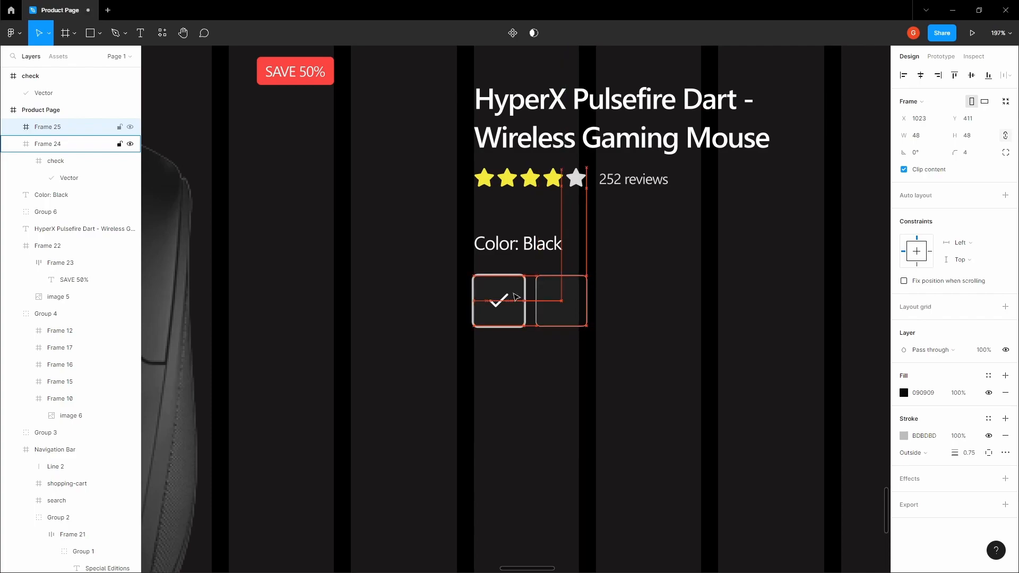
Duplicate the empty swatch twice to the right, at X 1083 and X 1143, for a row of four swatches
left_click_drag(570, 296, 685, 296)
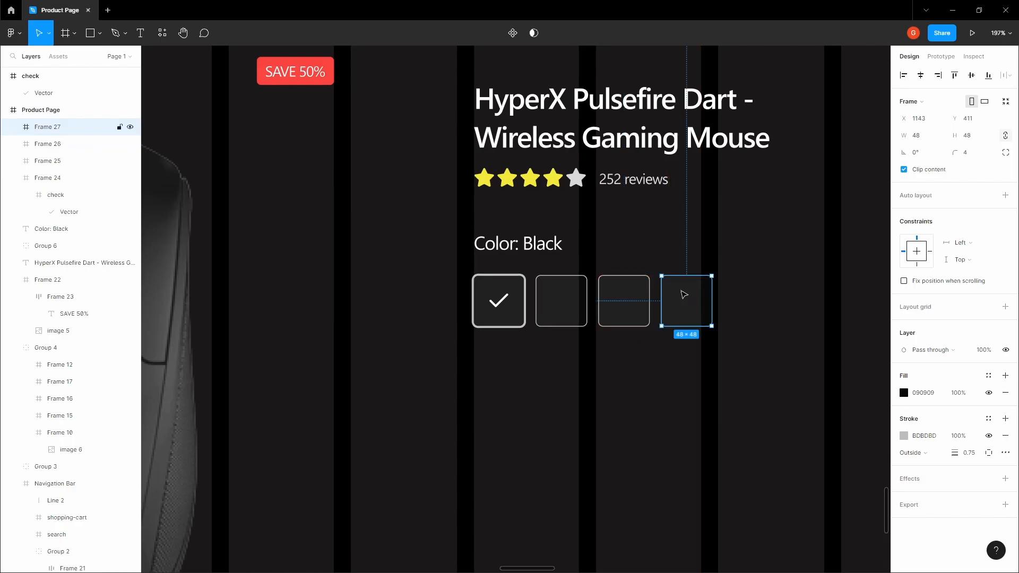
left_click(650, 252)
left_click_drag(627, 265, 573, 341)
Copy the fill code 0BAE1B of the green square among the Secondary colours on the Colors board
left_click(526, 366)
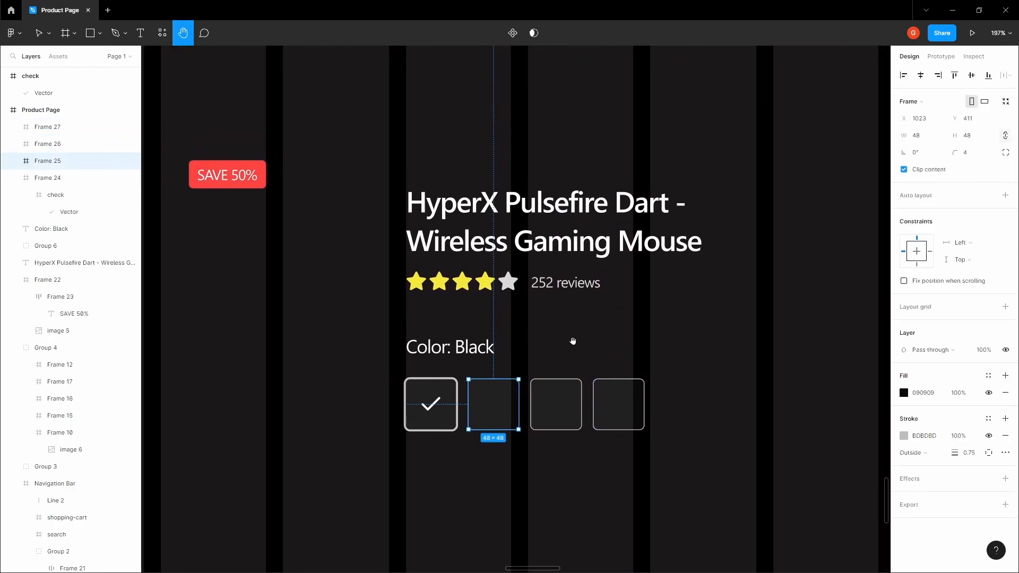
scroll(574, 340, "down", 4)
scroll(592, 265, "up", 3)
scroll(594, 260, "down", 3)
scroll(569, 266, "up", 6)
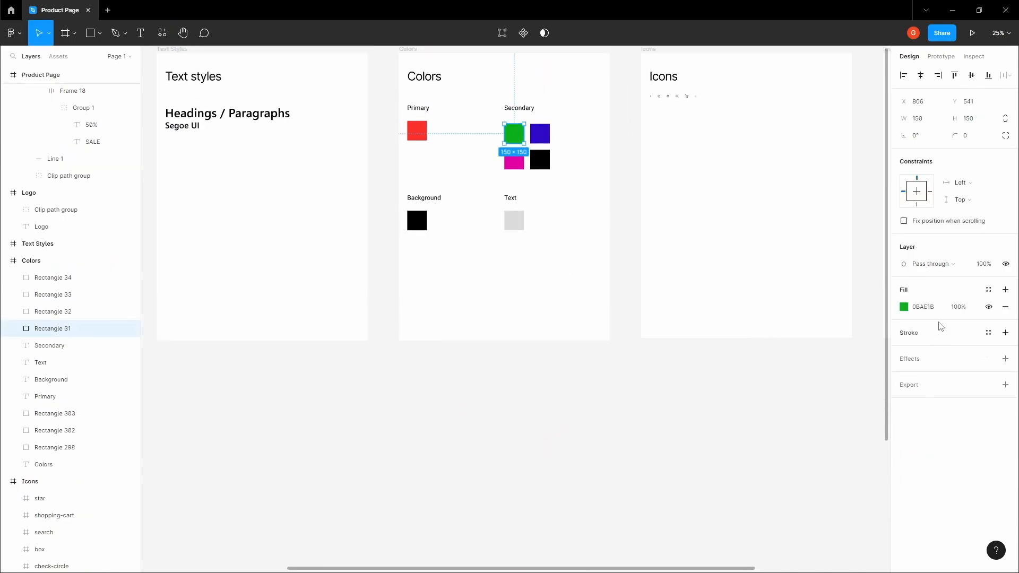
left_click(924, 305)
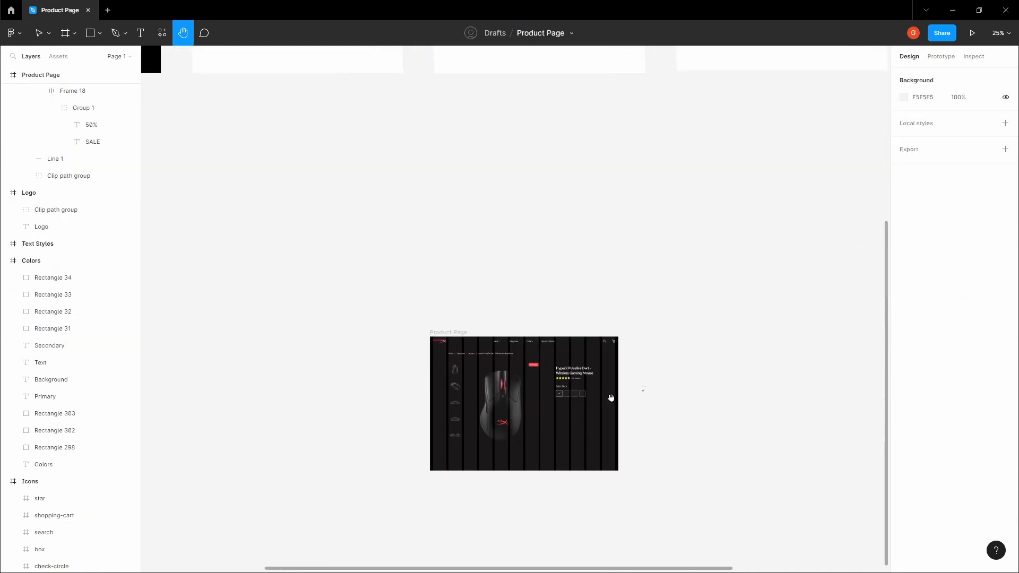
Fill the second swatch on the product page with the copied green 0BAE1B
left_click_drag(611, 398, 611, 333)
scroll(579, 319, "up", 3)
left_click(553, 349)
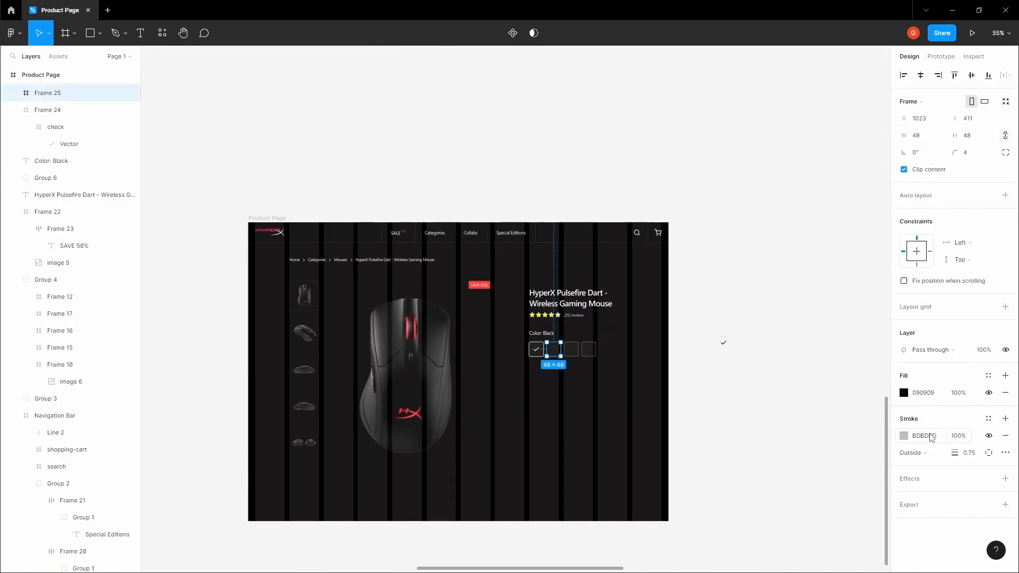
left_click(928, 394)
key("ctrl+v")
left_click(668, 191)
Copy the fill code of the blue square among the Secondary colours on the Colors board
left_click_drag(668, 191, 682, 408)
scroll(639, 178, "down", 3)
left_click_drag(639, 77, 644, 364)
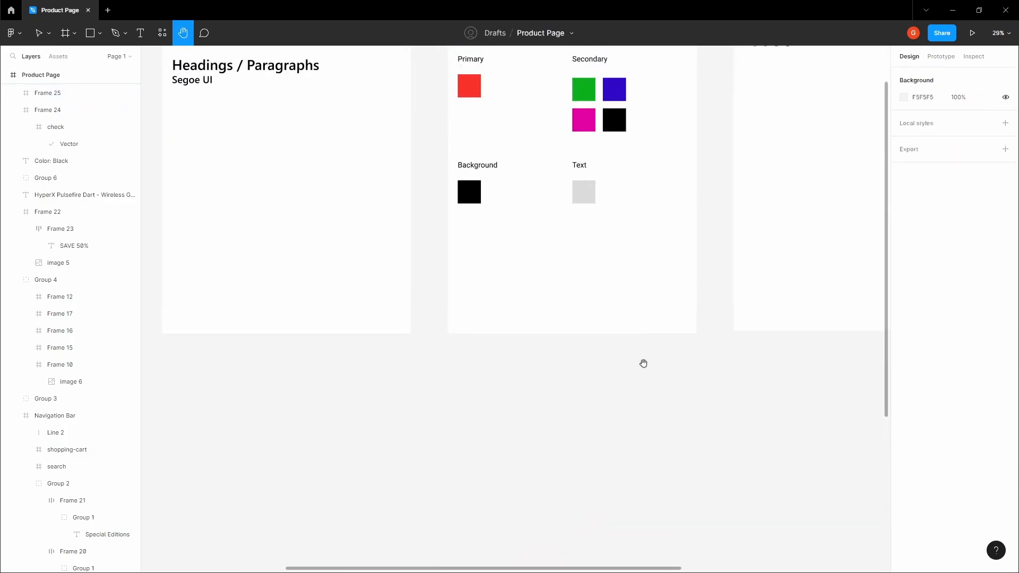
left_click(617, 89)
left_click(922, 306)
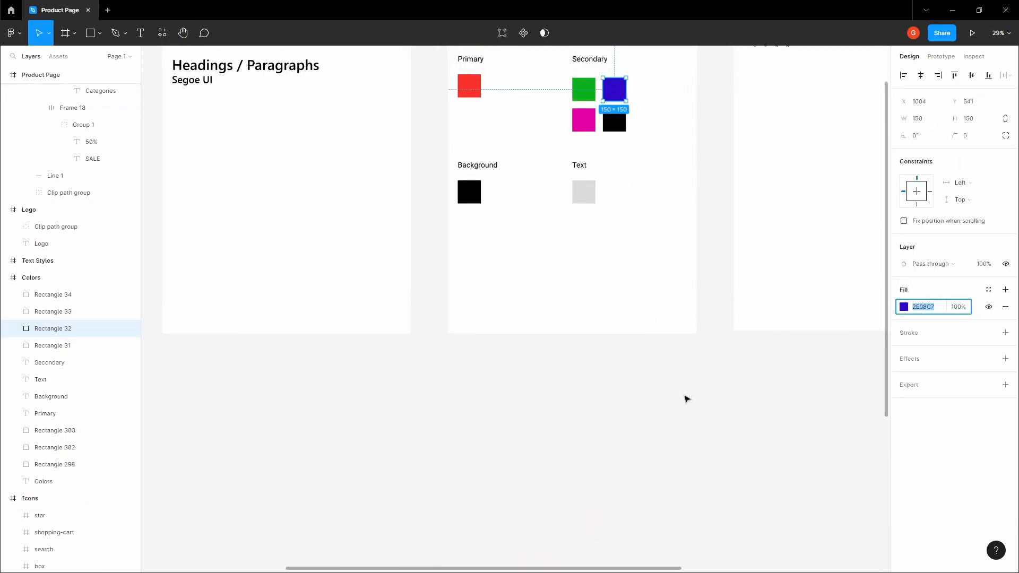
Fill the third swatch on the product page with the copied blue
scroll(689, 398, "down", 6)
left_click(687, 399)
scroll(640, 412, "up", 3)
left_click(586, 422)
left_click(929, 393)
key("ctrl+v")
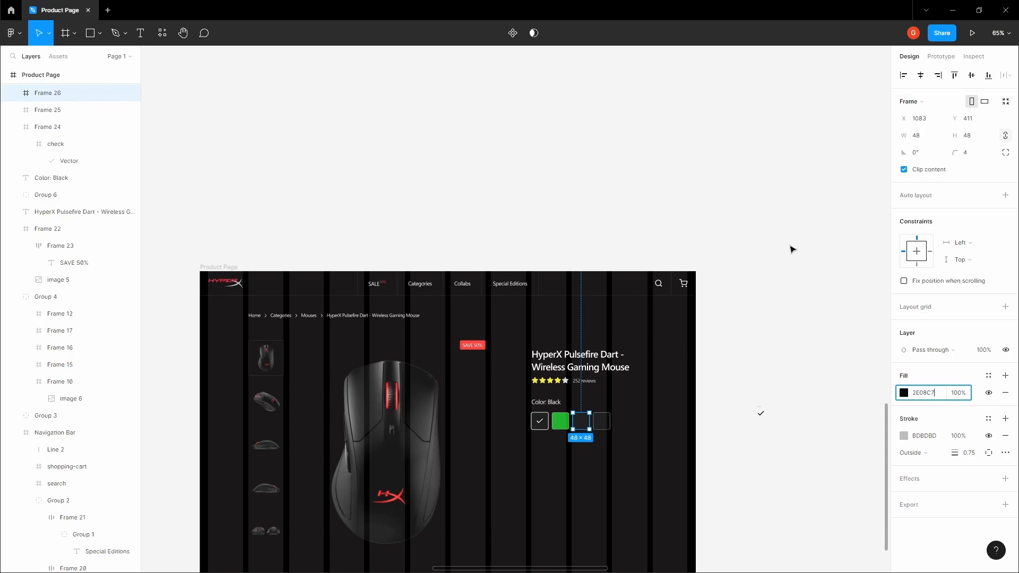
left_click(791, 247)
Copy the fill code of the magenta square among the Secondary colours on the Colors board
left_click_drag(783, 241, 740, 321)
scroll(684, 265, "up", 10)
key("v")
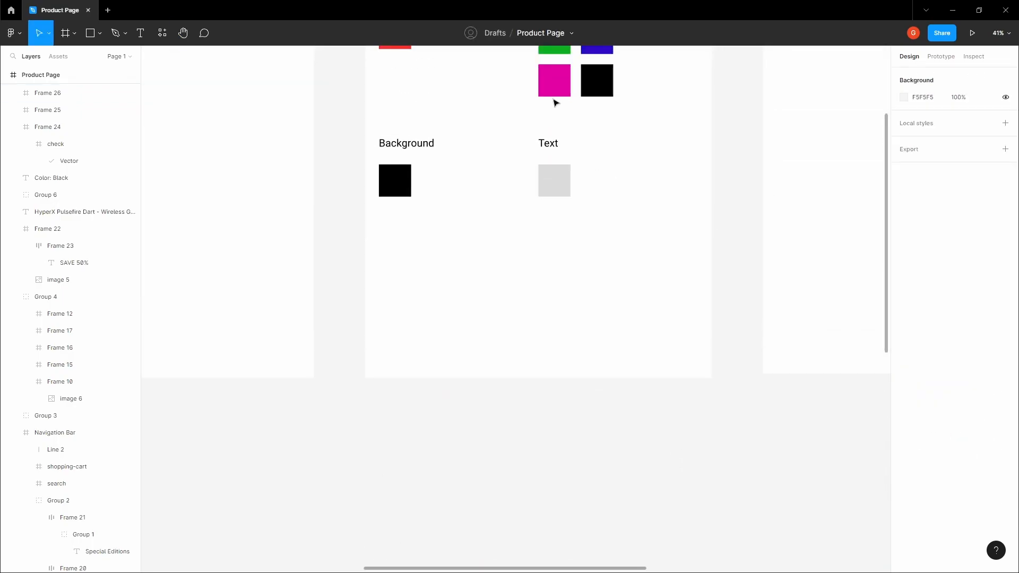
left_click(557, 84)
left_click(926, 306)
left_click(670, 403)
Fill the fourth swatch on the product page with the copied magenta
key("h")
left_click_drag(659, 405, 660, 271)
scroll(663, 283, "down", 2)
left_click_drag(660, 520, 657, 340)
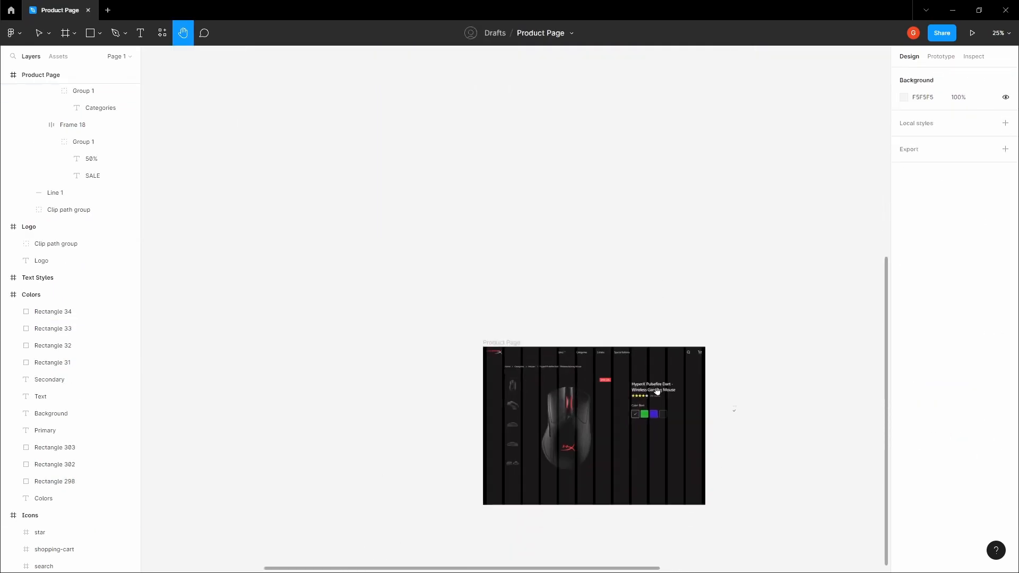
scroll(656, 387, "up", 3)
left_click_drag(673, 444, 689, 317)
scroll(689, 317, "up", 3)
key("v")
left_click(686, 313)
left_click(930, 397)
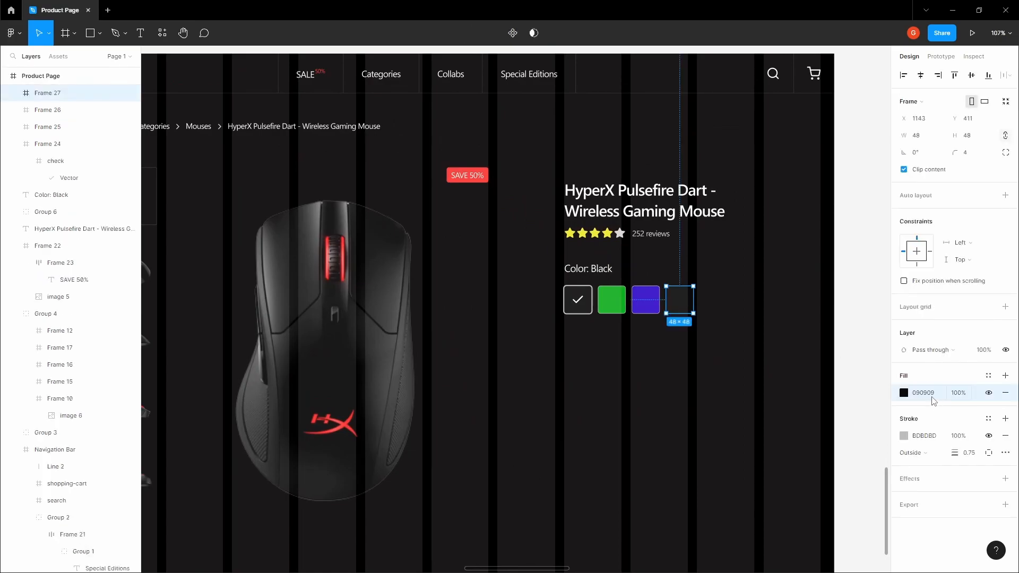
key("ctrl+v")
left_click(696, 399)
Hide the layout grids to preview the whole product page with its colour swatches, and show the grids again
key("space")
scroll(661, 373, "down", 2)
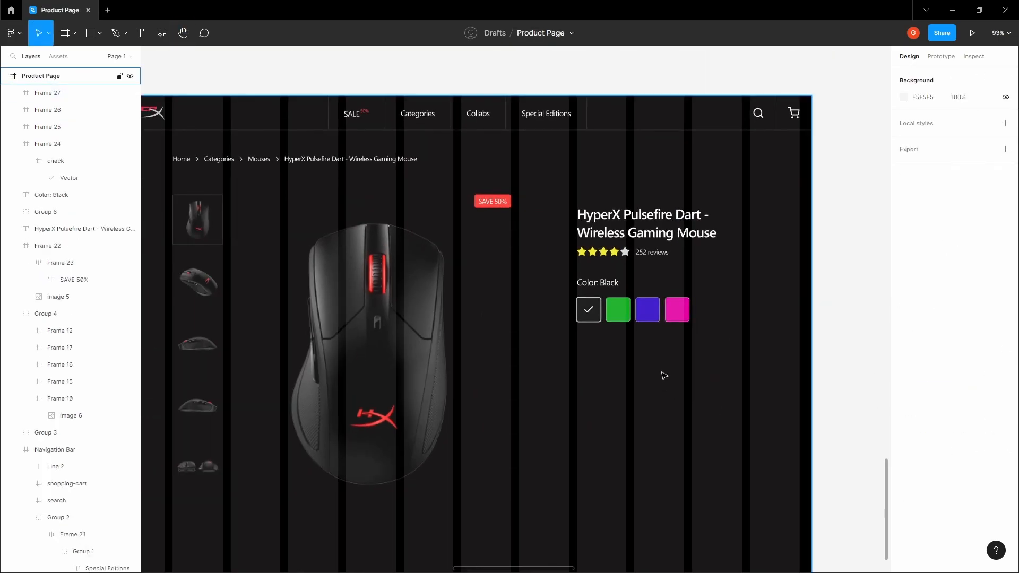
key("shift+g")
scroll(662, 373, "down", 1)
key("space")
left_click_drag(661, 364, 682, 307)
scroll(687, 313, "up", 1)
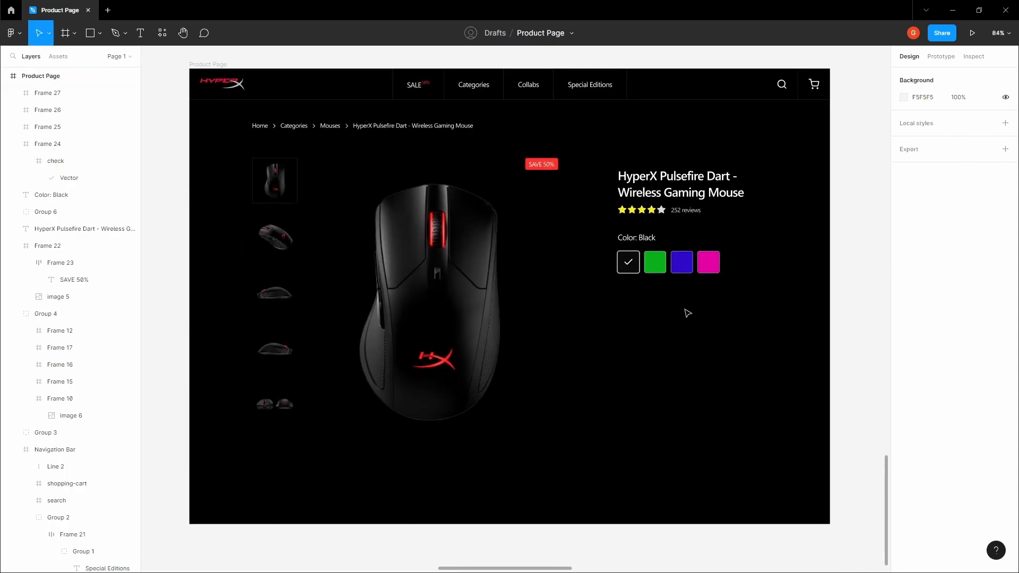
key("shift+g")
Try the Inside and Center stroke alignments on the checked swatch against the column grid, and set it back to Outside
scroll(658, 310, "up", 5)
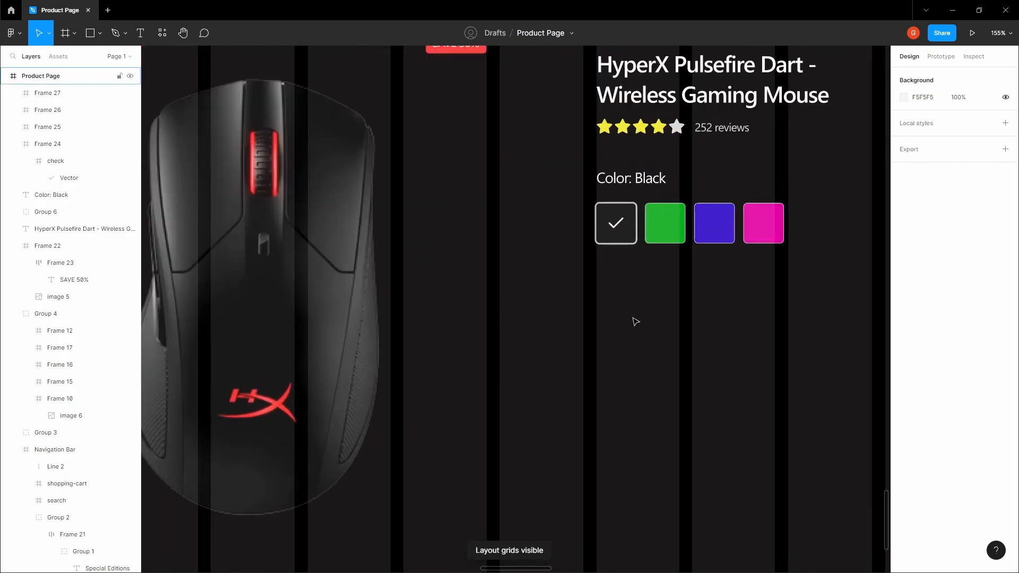
scroll(613, 225, "up", 5)
left_click(598, 217)
scroll(597, 215, "up", 8)
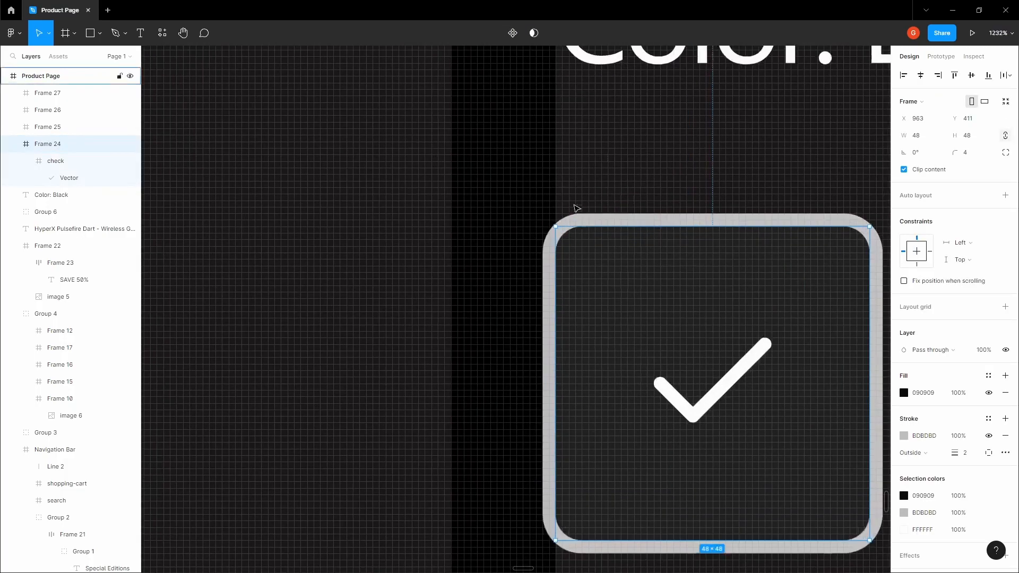
scroll(576, 207, "up", 3)
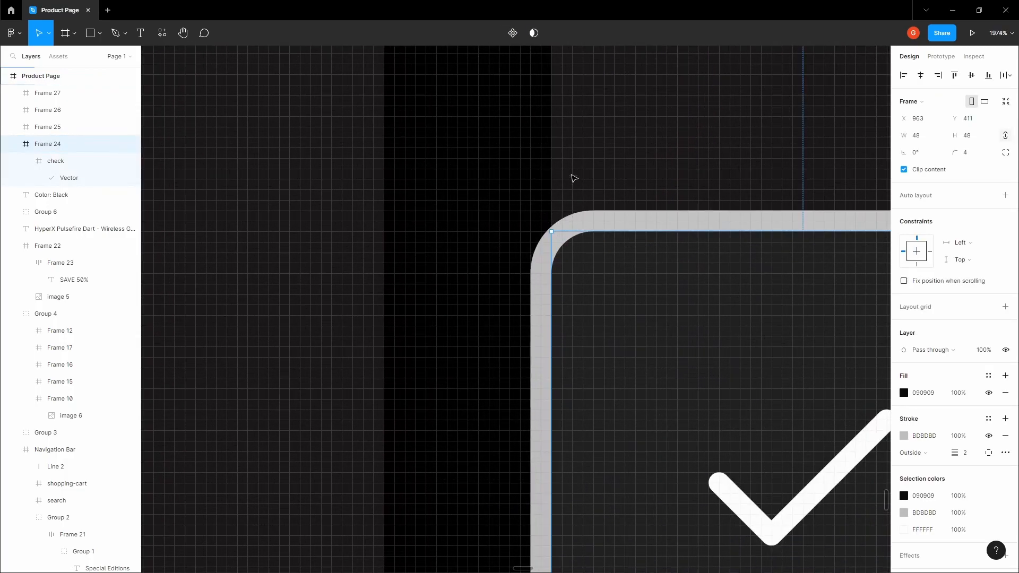
scroll(550, 233, "down", 1)
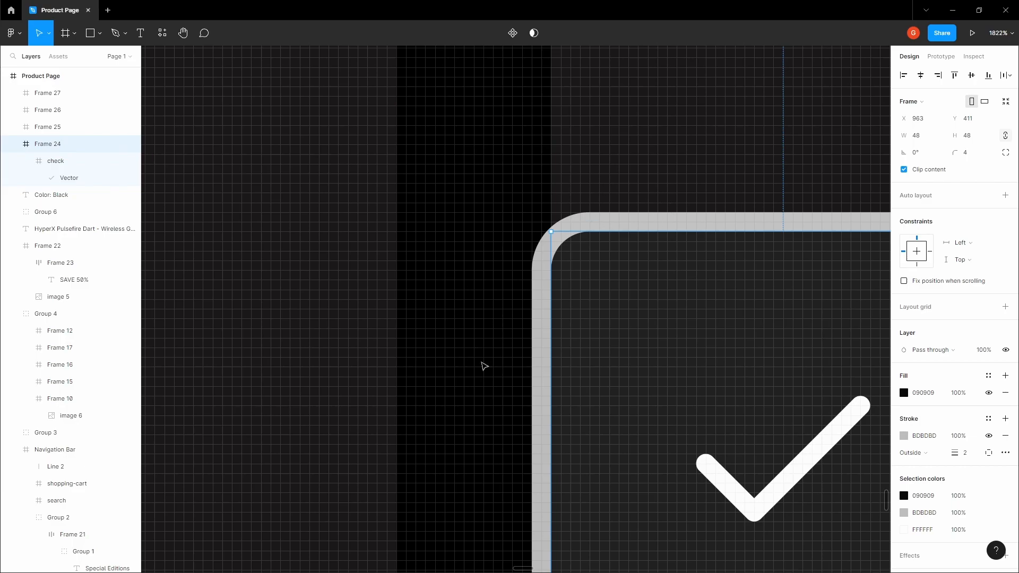
left_click(910, 453)
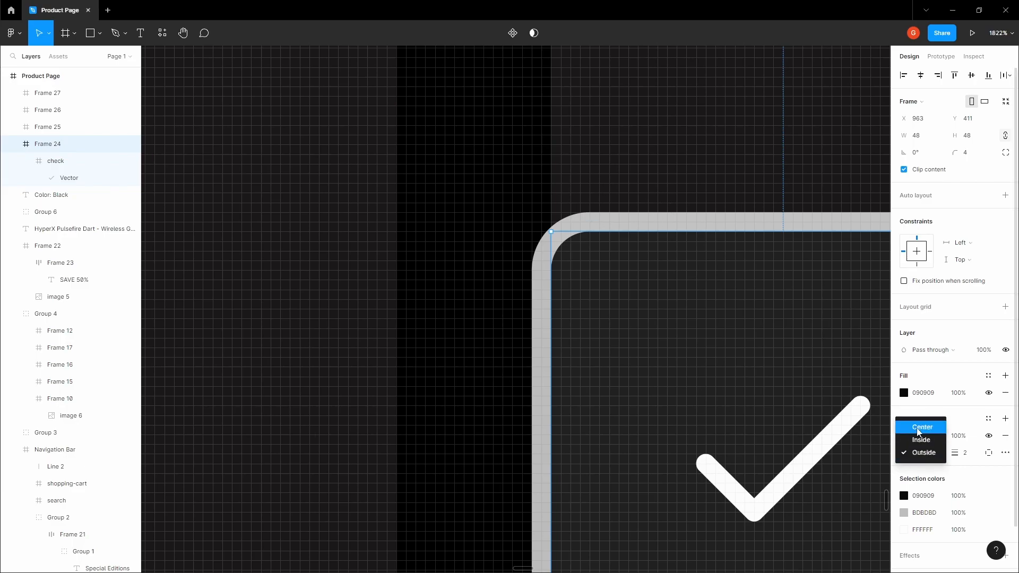
left_click(920, 440)
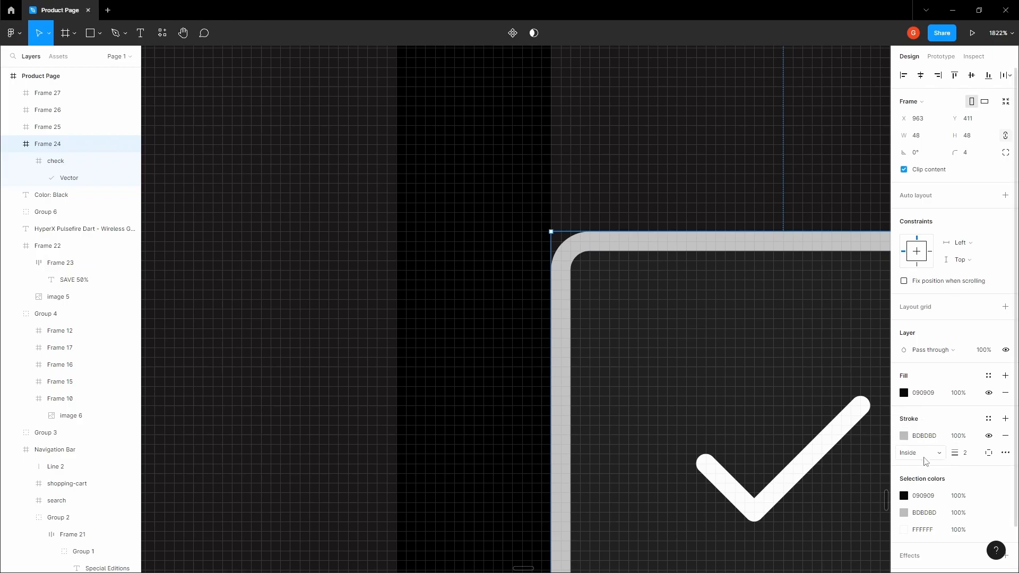
left_click(922, 454)
left_click(921, 440)
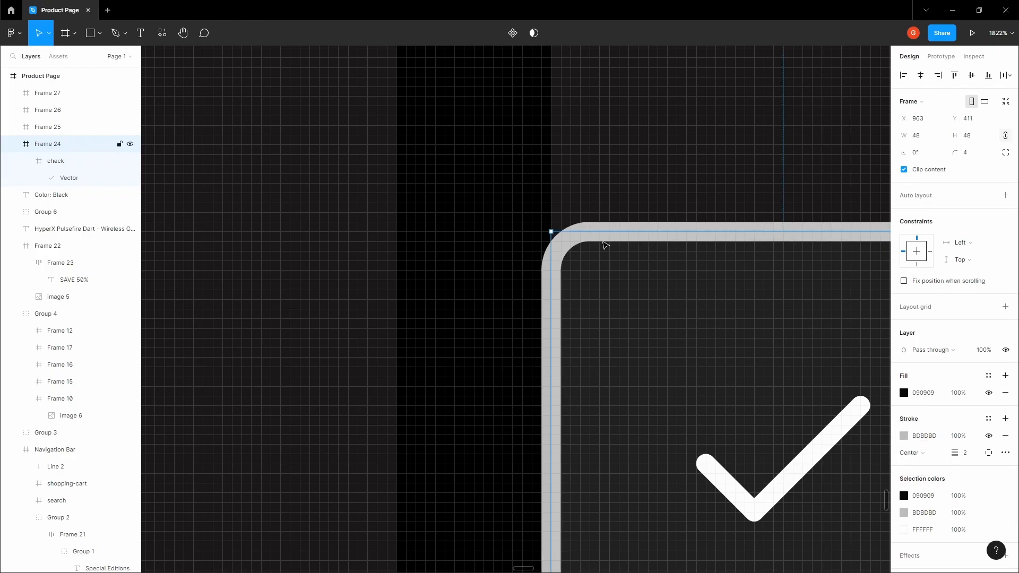
left_click(919, 455)
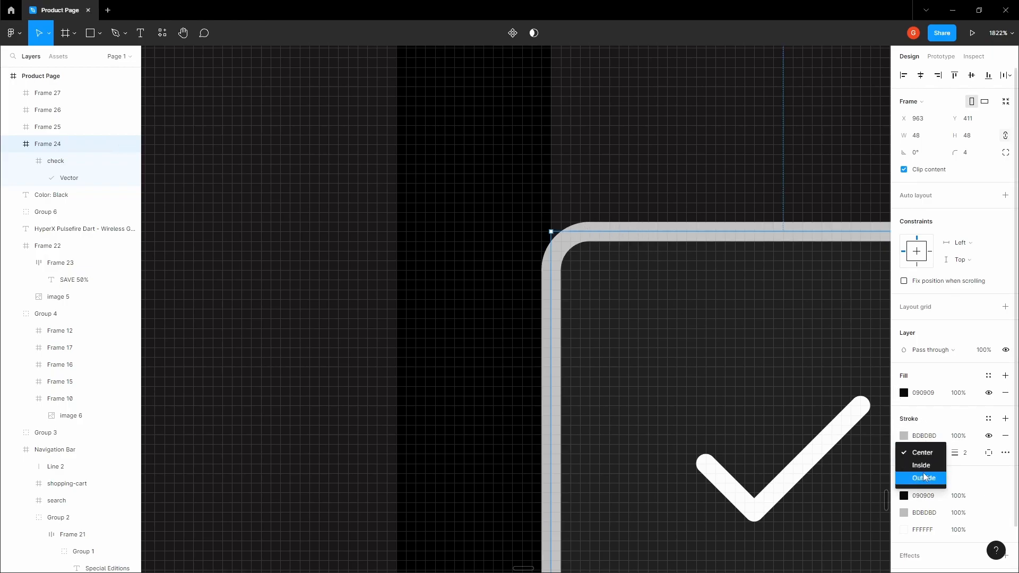
left_click(923, 481)
key("h")
scroll(507, 301, "down", 2)
scroll(498, 289, "down", 10)
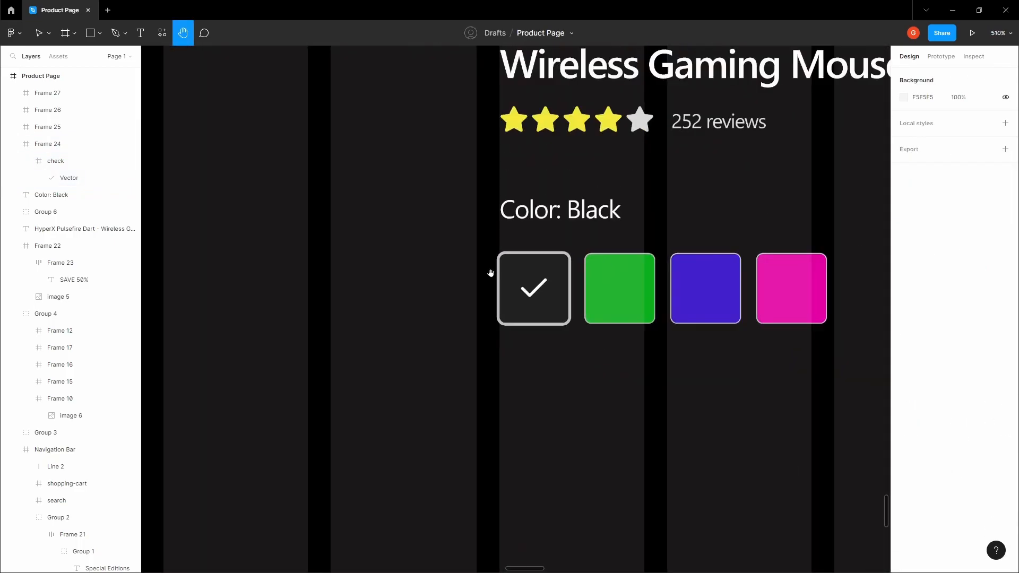
Add a "$60" price text below the colour swatches, near the left edge of the swatch column
scroll(492, 284, "down", 3)
scroll(505, 208, "up", 1)
key("v")
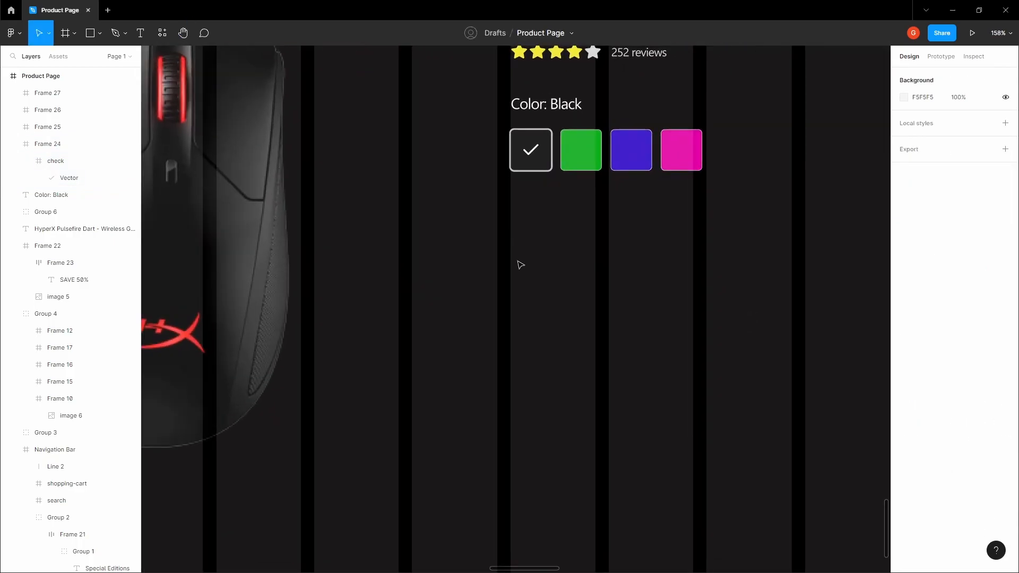
key("t")
scroll(513, 271, "down", 1)
scroll(513, 270, "up", 1)
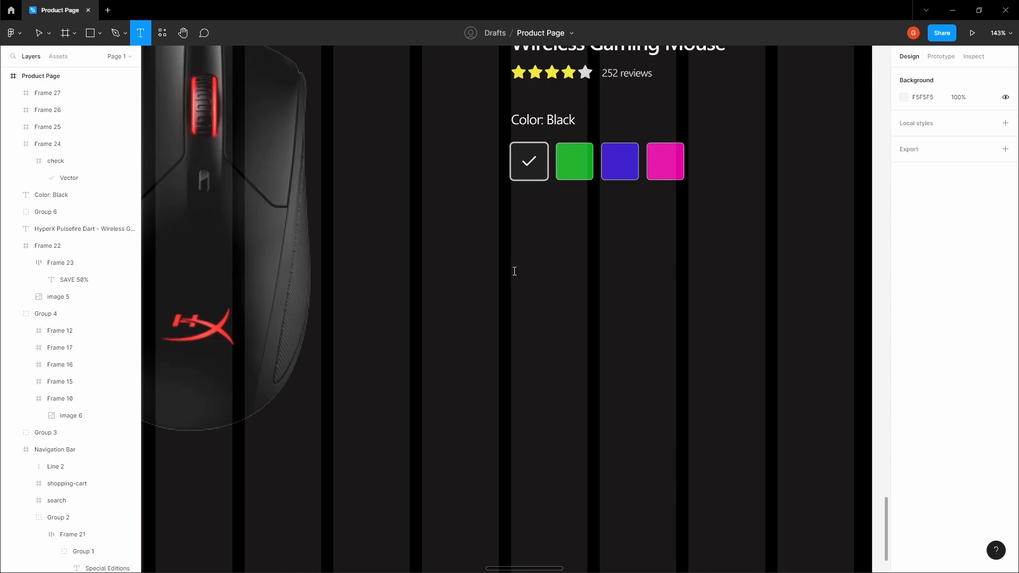
left_click(515, 271)
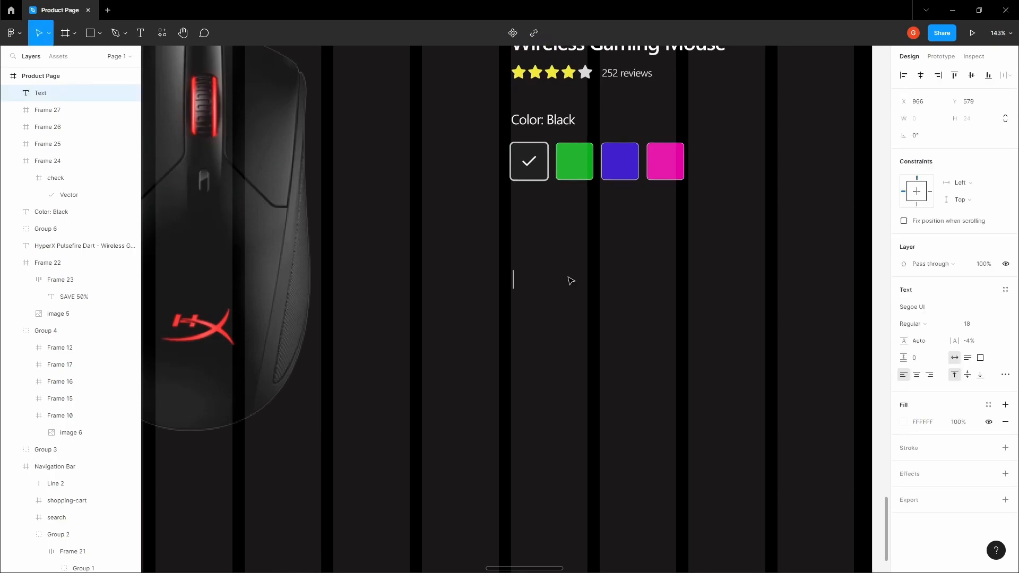
type("$60")
key("Escape")
Set the font size of the $60 price text to 28
scroll(573, 270, "up", 2)
left_click(981, 324)
type("2")
key("Tab")
type("Auto")
key("Tab")
left_click(714, 328)
left_click(540, 325)
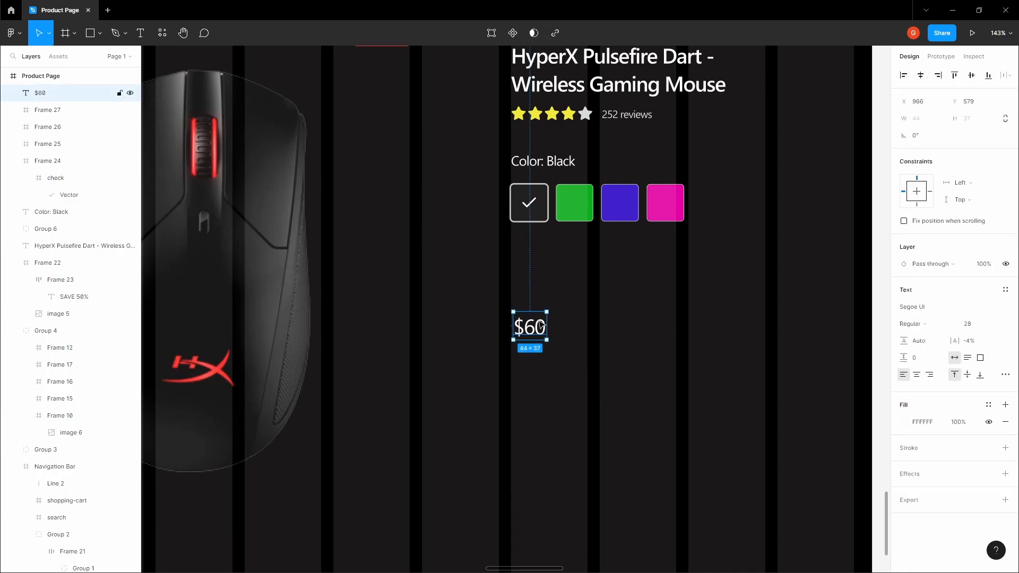
Take the red FB322C from the SAVE 50% badge and apply it as the fill of the $60 price
scroll(513, 326, "down", 2)
scroll(353, 252, "down", 3)
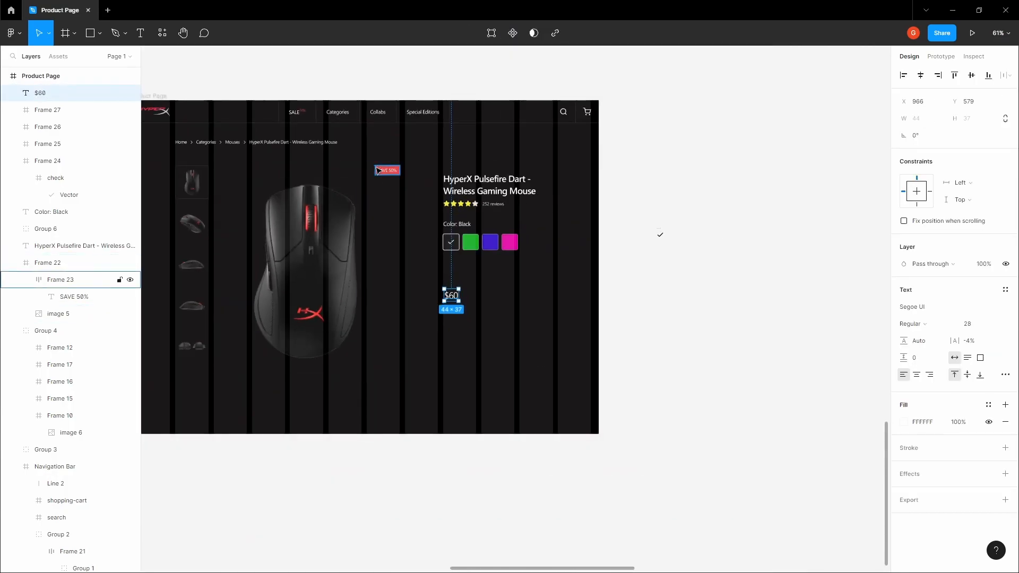
scroll(390, 172, "up", 4)
left_click(408, 181)
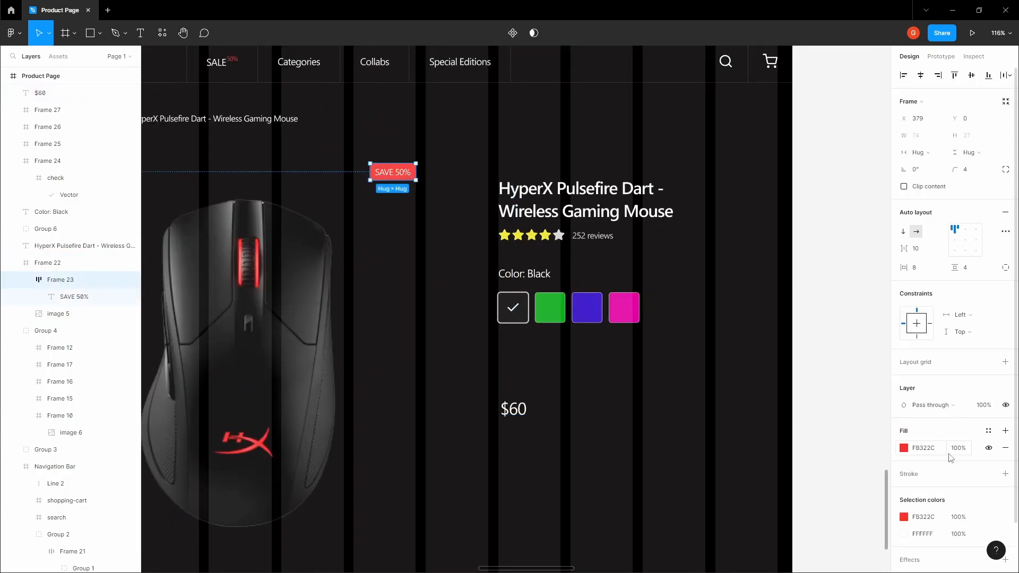
left_click(743, 426)
scroll(524, 410, "up", 5)
left_click(522, 408)
left_click(941, 424)
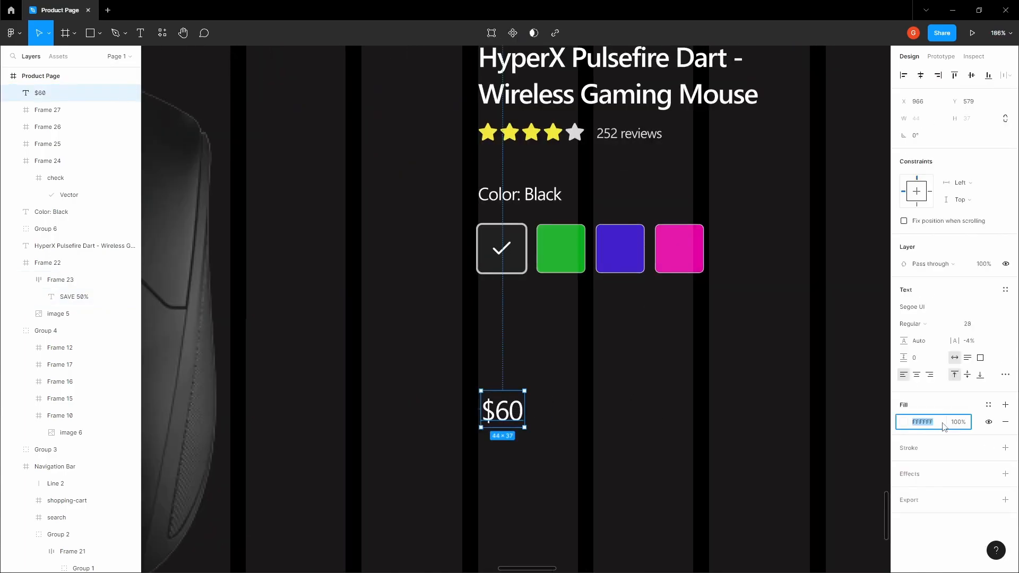
type("FB322C")
middle_click(588, 399)
Change the $60 price's font weight to Semibold
left_click(913, 325)
left_click(918, 336)
left_click(604, 362)
left_click_drag(605, 362, 581, 288)
scroll(575, 289, "down", 1)
Duplicate the $60 price to its right and change the copy's text to "$120"
left_click(494, 330)
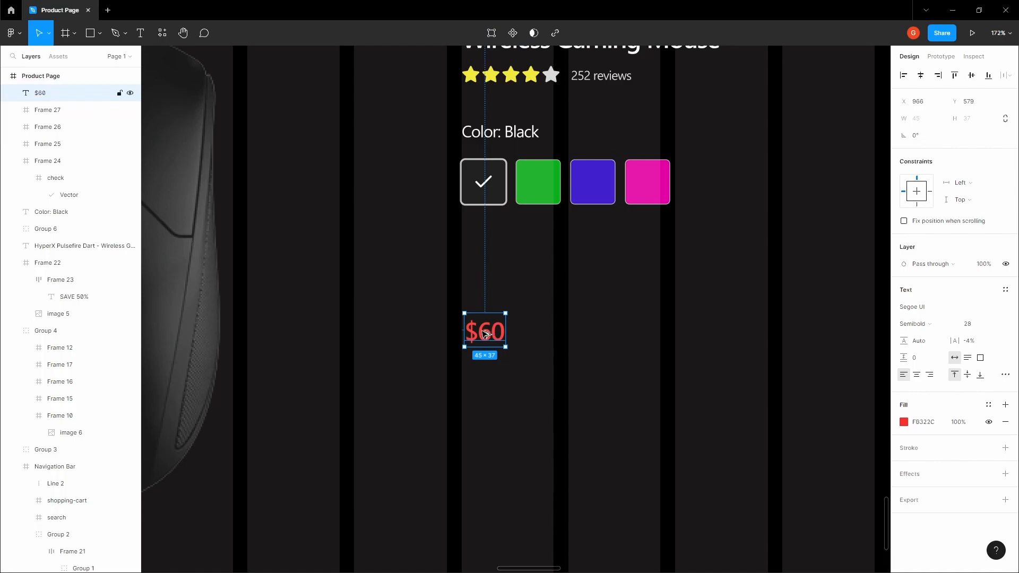
left_click_drag(484, 334, 553, 334)
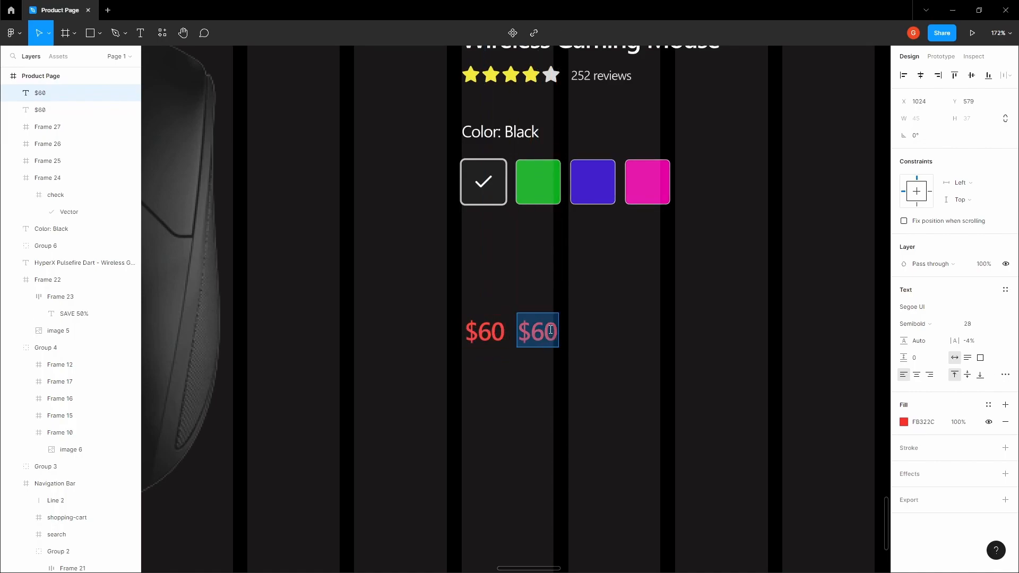
type("$120")
key("Escape")
Reduce the $120 price to font size 16 and centre it vertically beside the $60 price
left_click(996, 325)
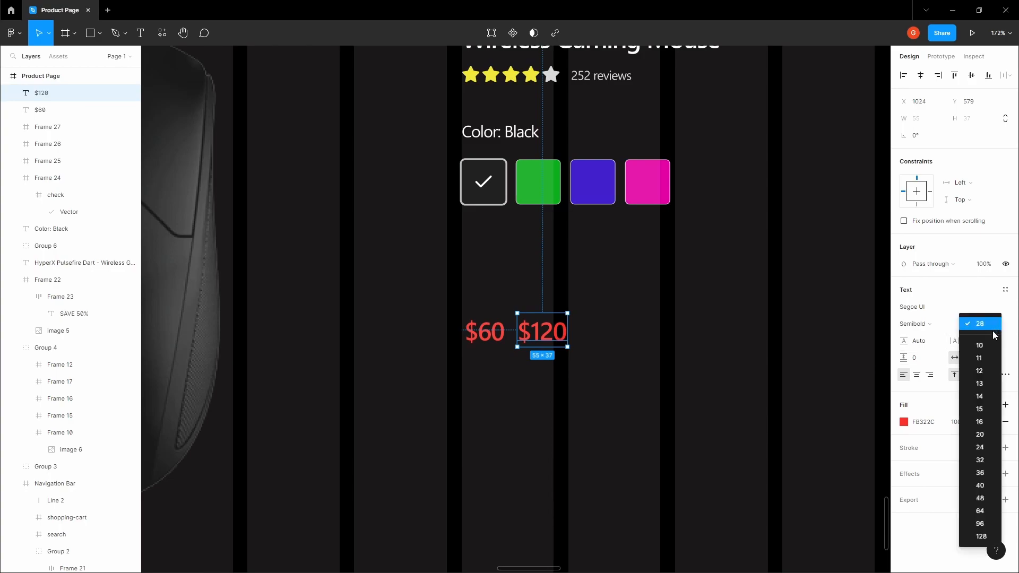
left_click(980, 421)
left_click_drag(537, 325, 537, 335)
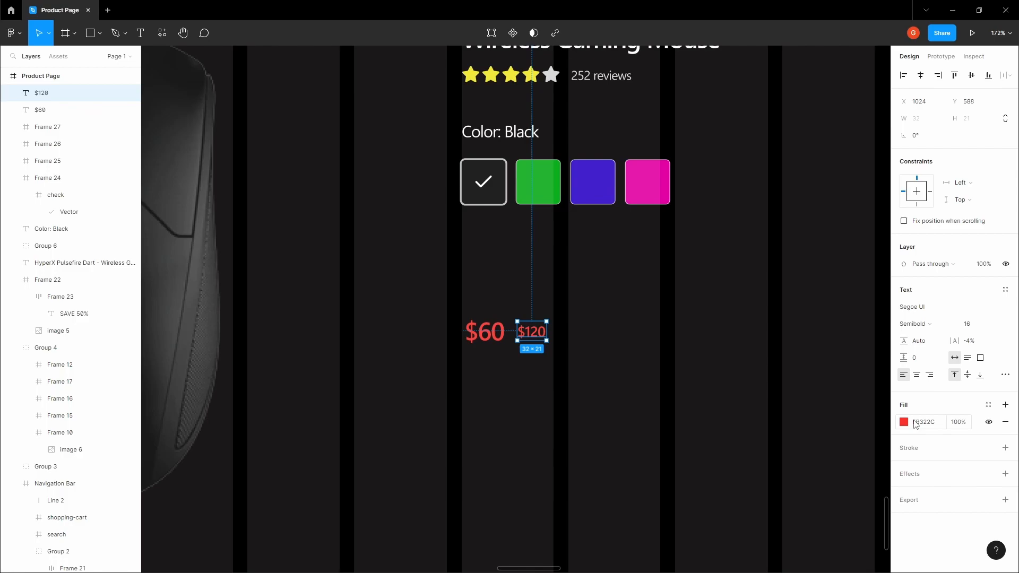
Copy the DBDBDB fill of the "252 reviews" text and apply it to the $120 price
scroll(610, 133, "up", 2)
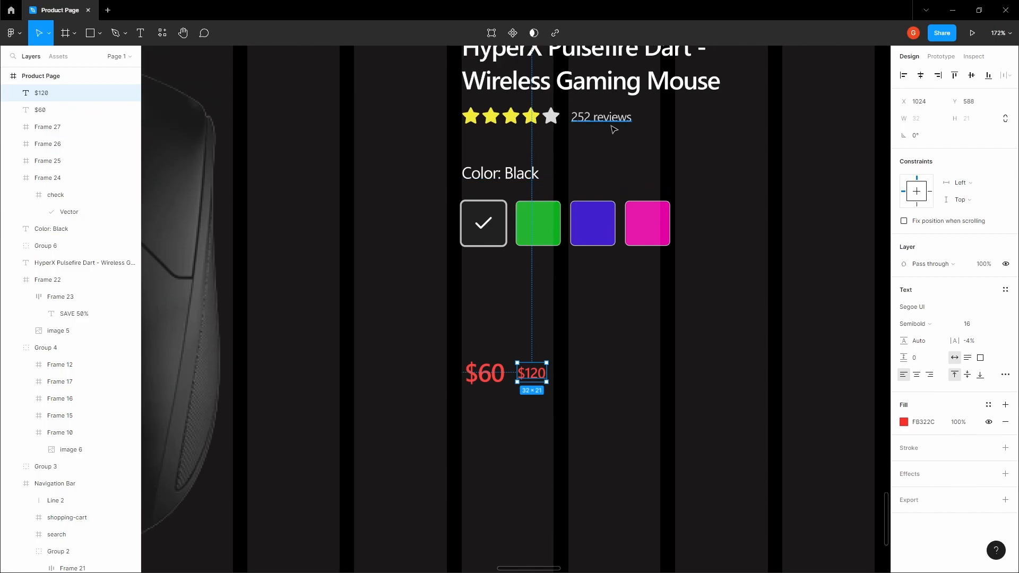
left_click(610, 126)
left_click(924, 405)
key("ctrl+c")
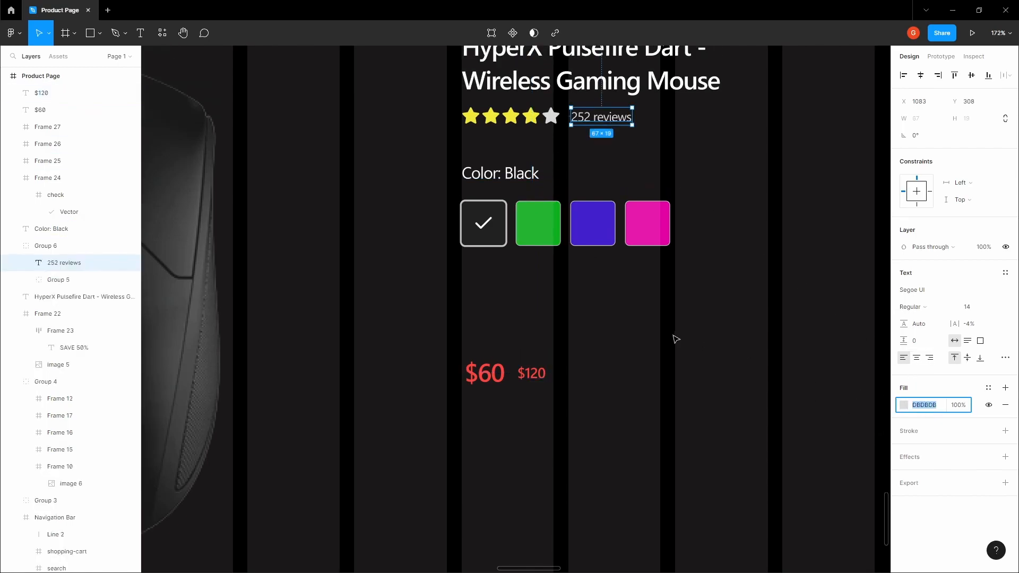
left_click(532, 373)
scroll(545, 371, "up", 2)
left_click(935, 422)
key("ctrl+v")
left_click(648, 380)
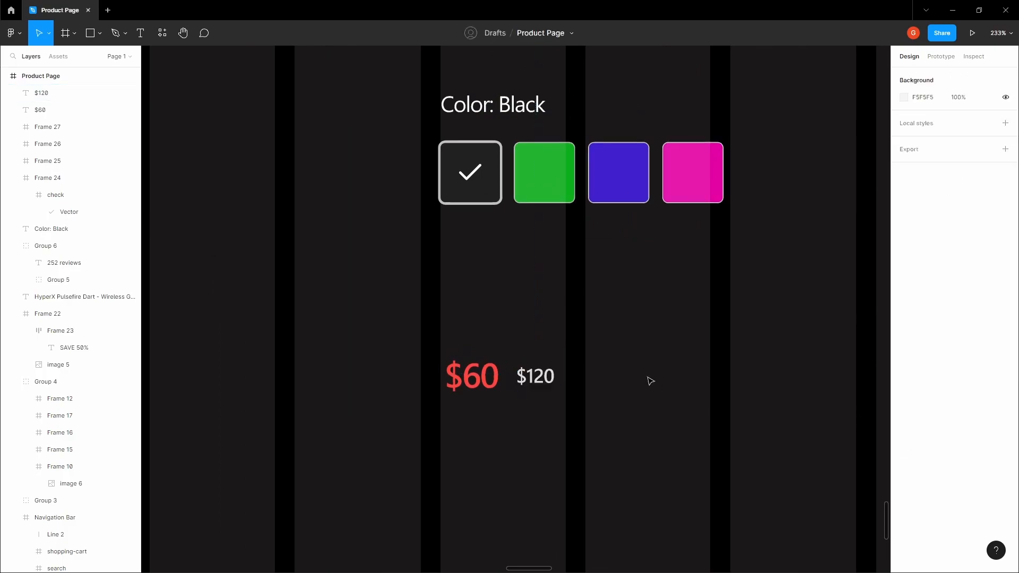
Apply strikethrough decoration to the $120 price
left_click_drag(649, 380, 631, 320)
left_click(523, 322)
scroll(523, 323, "up", 3)
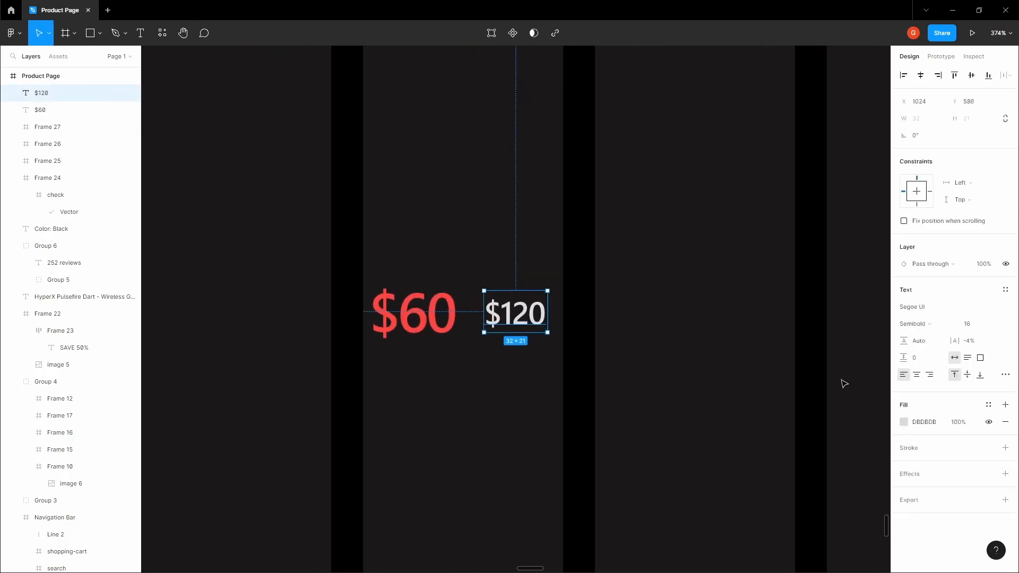
left_click(1005, 375)
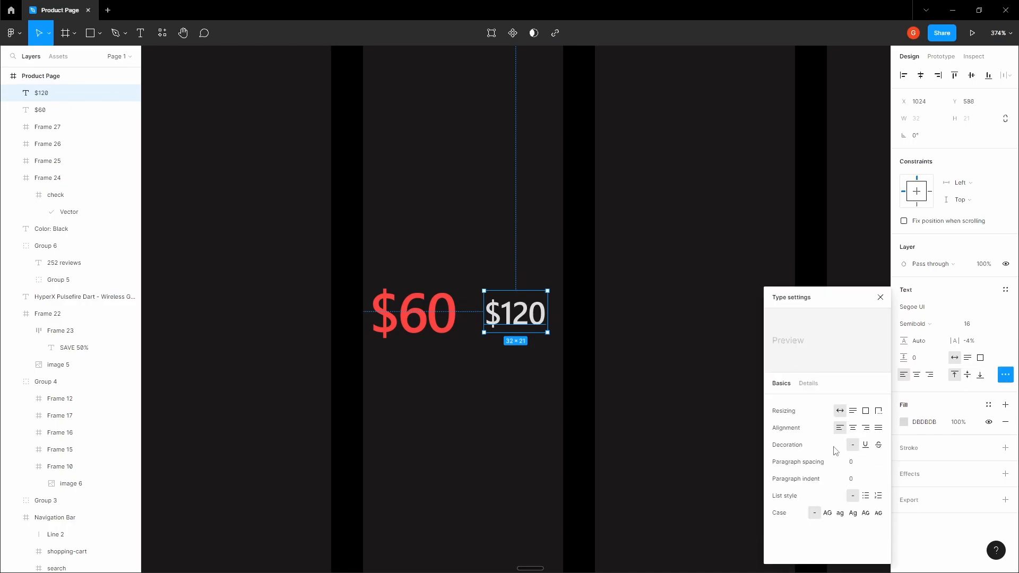
left_click(878, 445)
left_click(630, 348)
Move the $120 price closer to the $60 price, leaving an 8 px gap between them
left_click(515, 311)
left_click(414, 313, "shift")
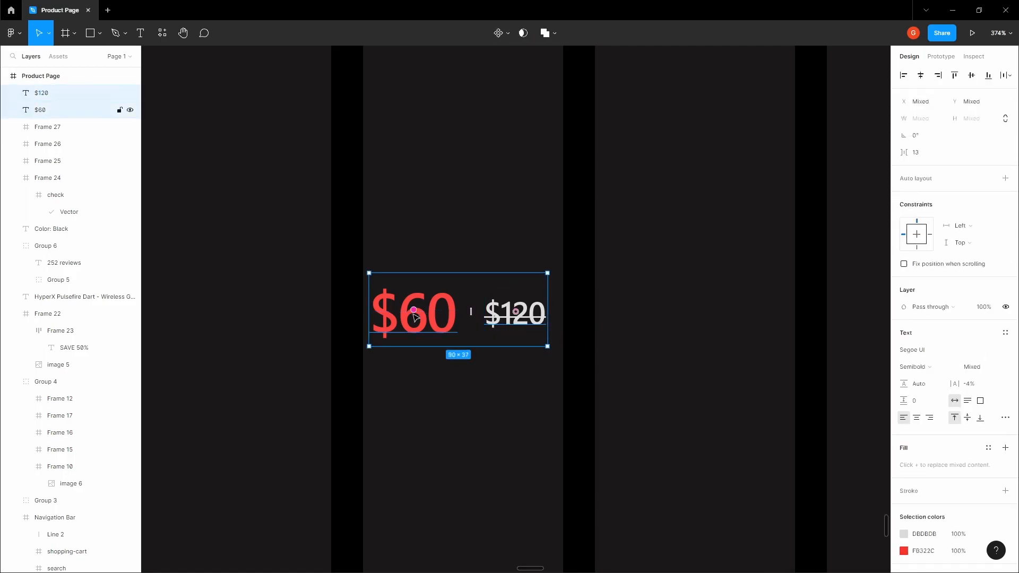
left_click(658, 239)
scroll(508, 304, "up", 2)
left_click(519, 314)
key("Down")
key("Down")
key("Up")
key("Up")
left_click_drag(497, 316, 489, 316)
key("alt")
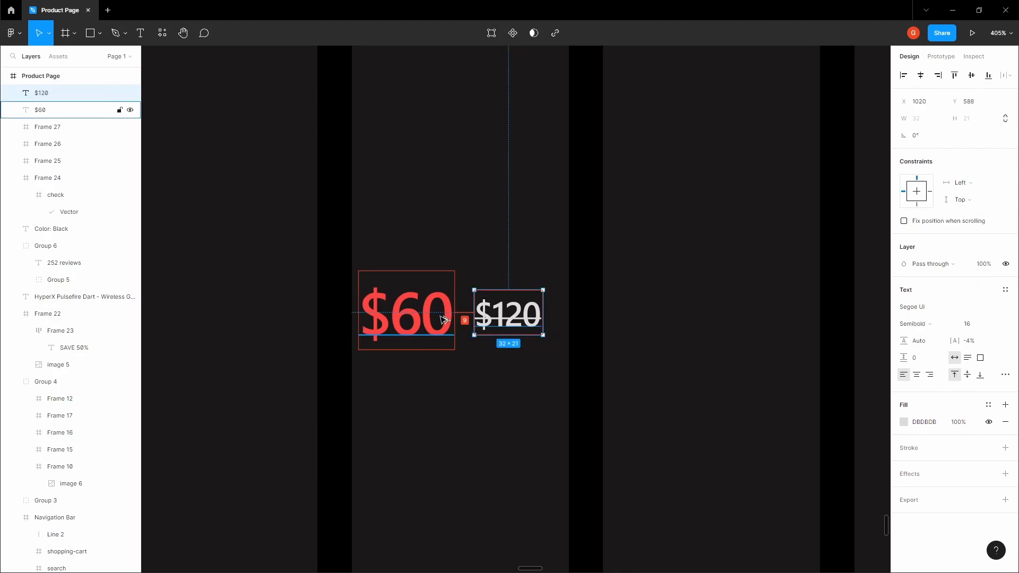
key("Left")
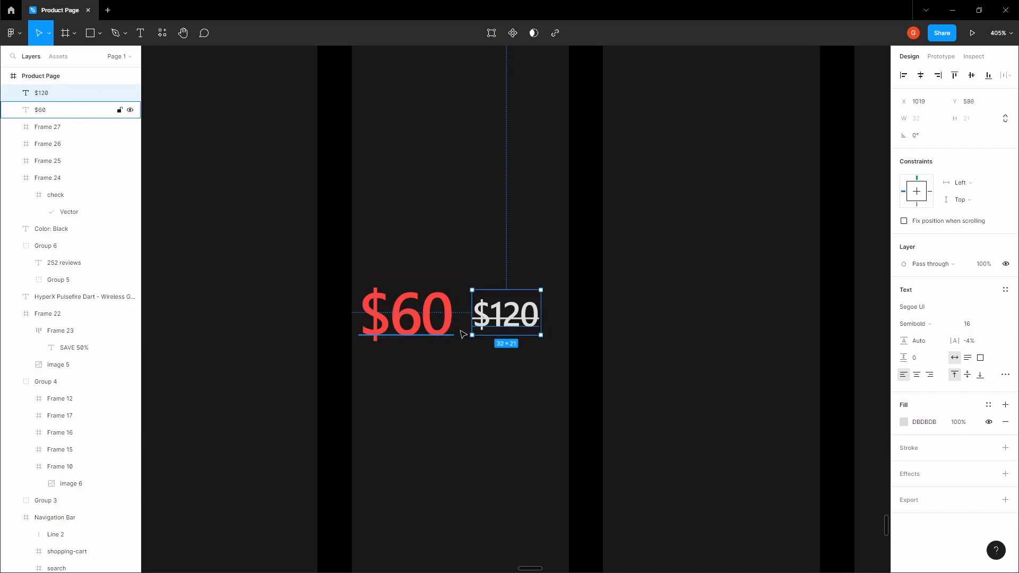
Group the two prices and align the group with the column's left edge, under the swatches
left_click(377, 304, "shift")
key("ctrl+g")
left_click_drag(390, 306, 379, 304)
scroll(372, 300, "down", 5)
left_click(399, 264)
left_click_drag(421, 251, 519, 288)
scroll(500, 271, "down", 3)
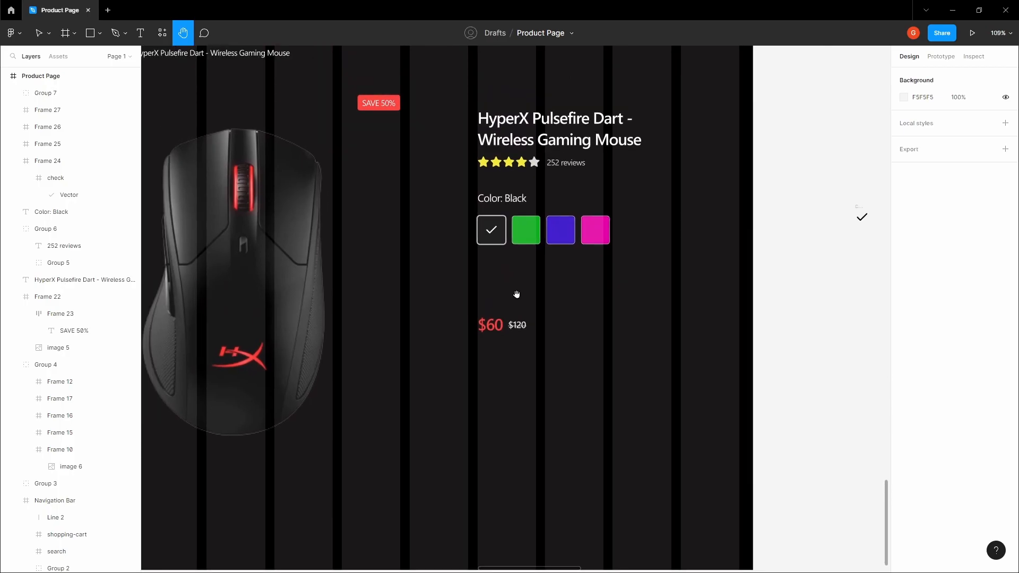
Set the $120 price's font size to 14 and centre it vertically beside the $60 price again
scroll(516, 294, "up", 3)
double_click(524, 342)
scroll(521, 343, "up", 3)
left_click(979, 307)
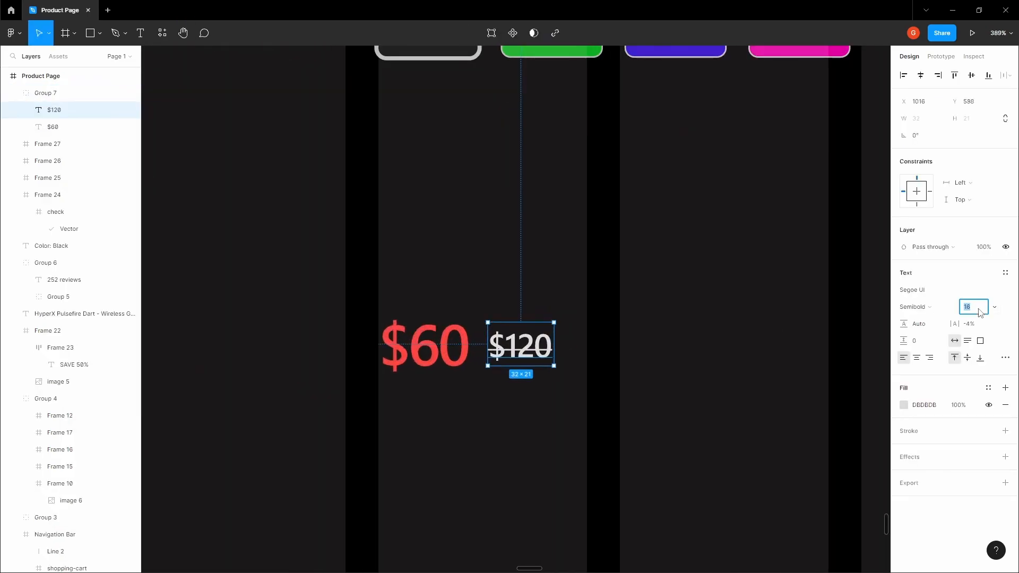
type("14")
key("Tab")
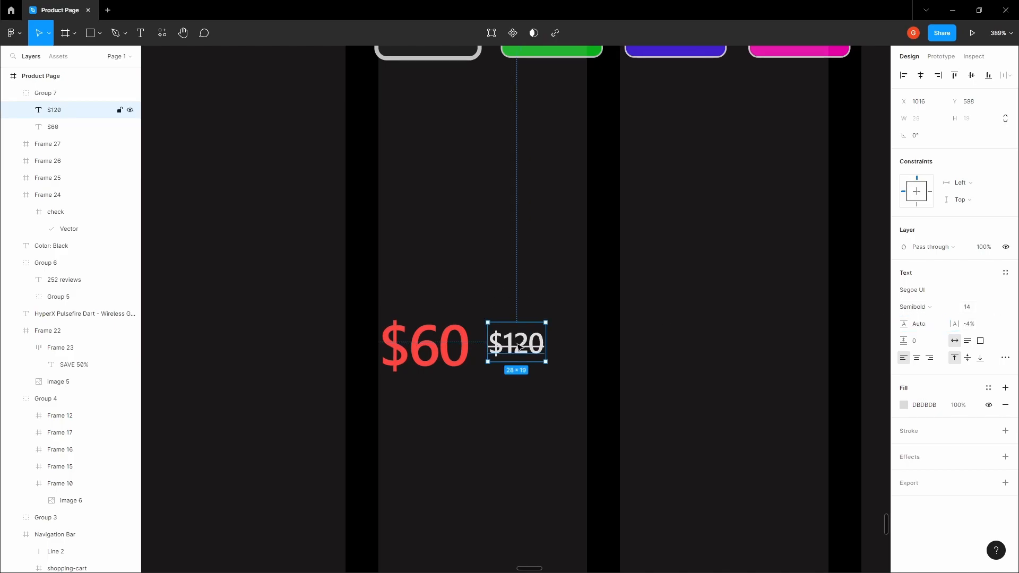
left_click_drag(518, 346, 518, 350)
left_click(491, 275)
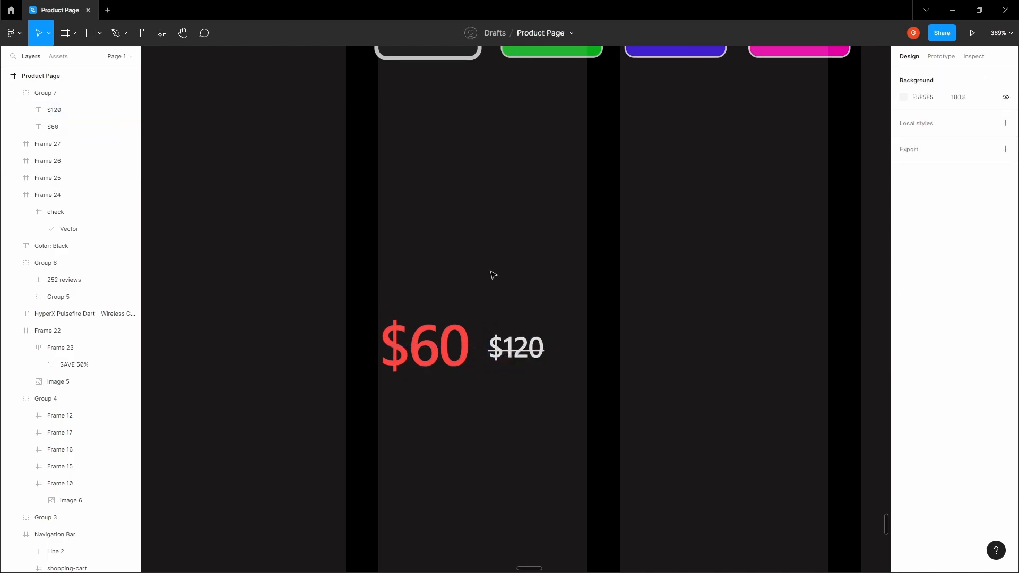
Move the price group up to 40 px below the black swatch
scroll(489, 269, "down", 4)
scroll(489, 269, "down", 3)
left_click(504, 318)
scroll(506, 316, "up", 3)
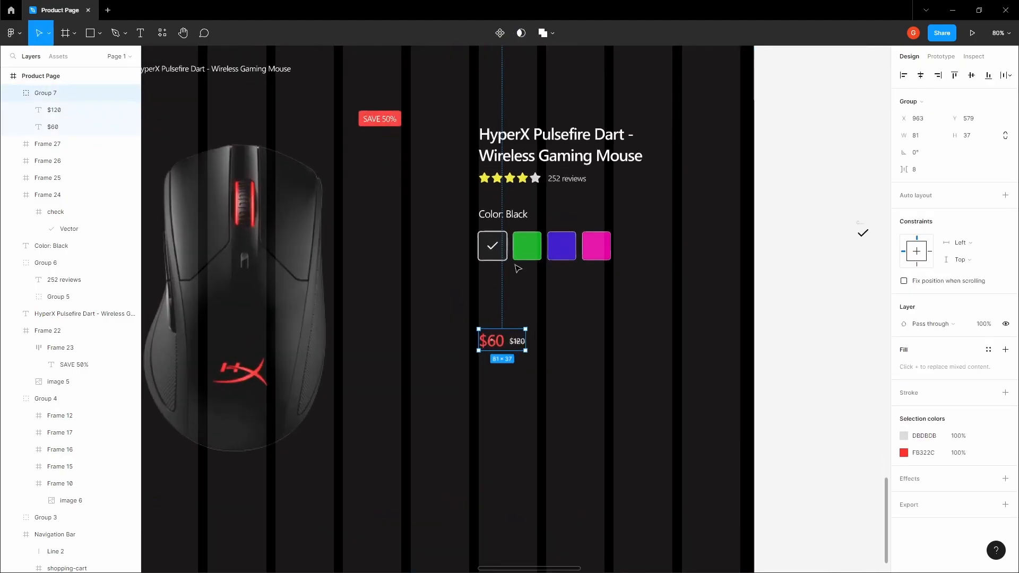
left_click(507, 315)
left_click(496, 341)
key("alt")
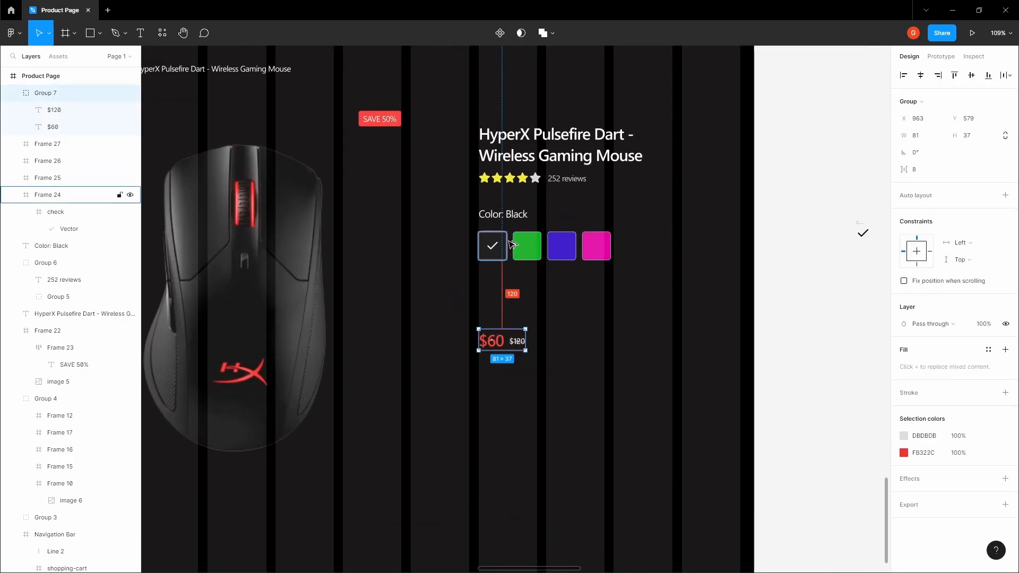
key("shift+Up")
key("shift+Up")
key("shift+Up")
key("shift+Up")
key("shift+Up")
key("Up")
key("Up")
key("shift+Up")
key("Up")
key("Up")
key("Up")
key("Up")
key("Up")
key("Up")
key("Up")
key("Up")
key("Up")
key("Up")
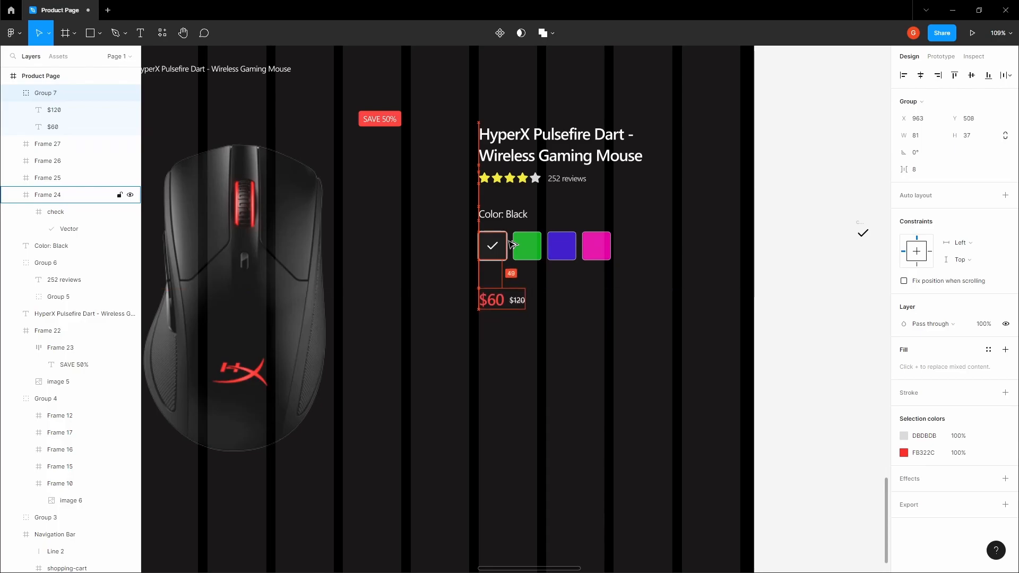
Hide the layout grids to preview the product page with its prices, and show the grids again
left_click(584, 288)
key("space")
scroll(585, 290, "down", 2)
left_click_drag(584, 290, 645, 319)
key("shift+g")
key("space")
key("shift+g")
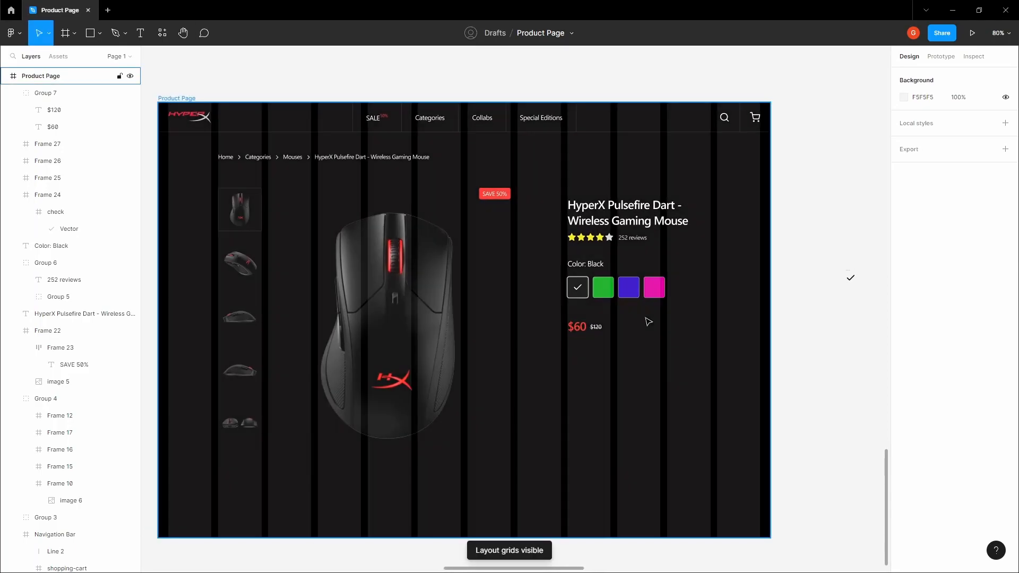
Add the text "Add to cart - $60" below the prices and centre its text alignment
scroll(648, 318, "up", 2)
scroll(642, 341, "up", 3)
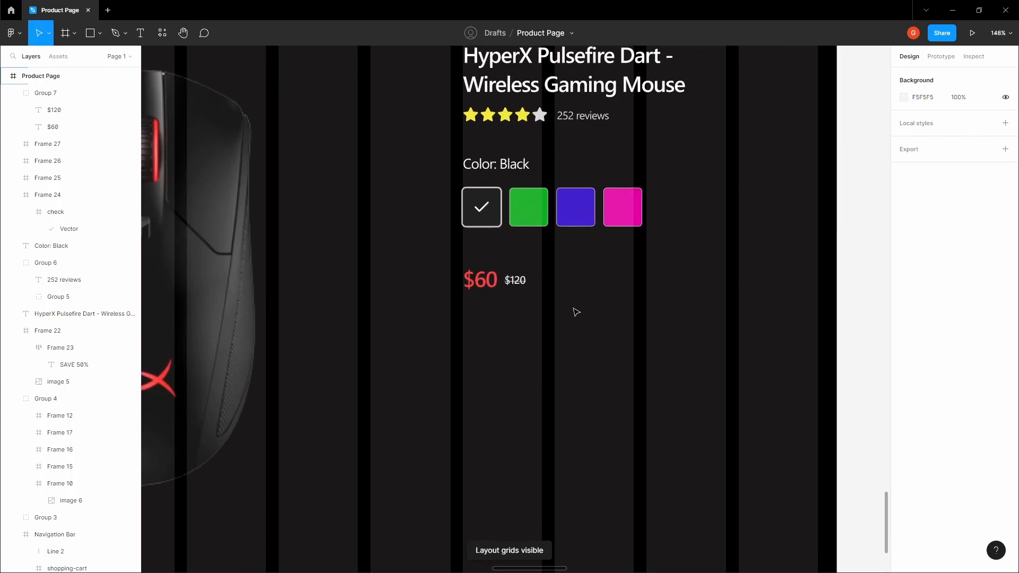
key("t")
left_click(545, 349)
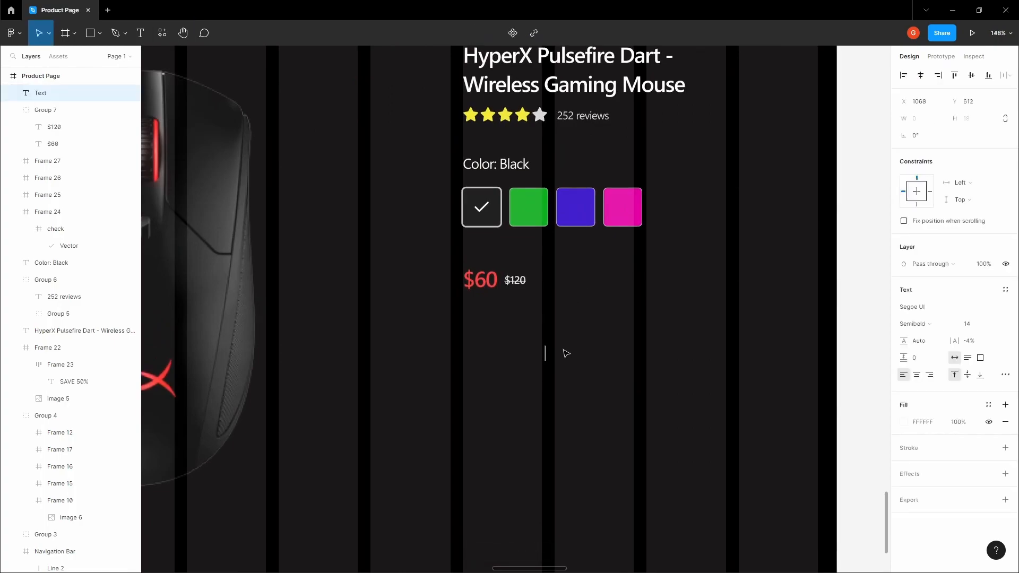
type("Add to cart - $60")
key("Escape")
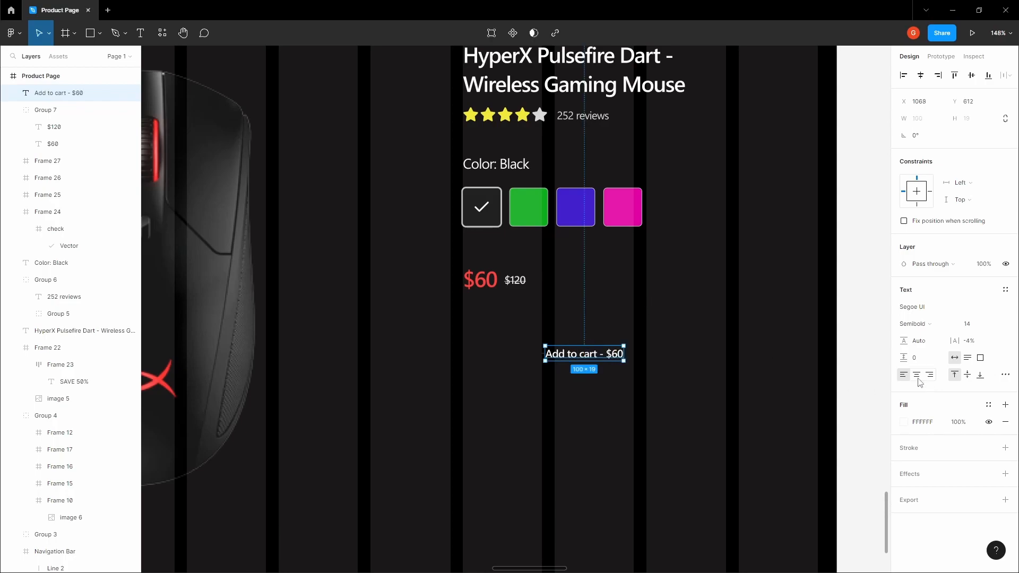
left_click(918, 377)
left_click(673, 322)
left_click(595, 354)
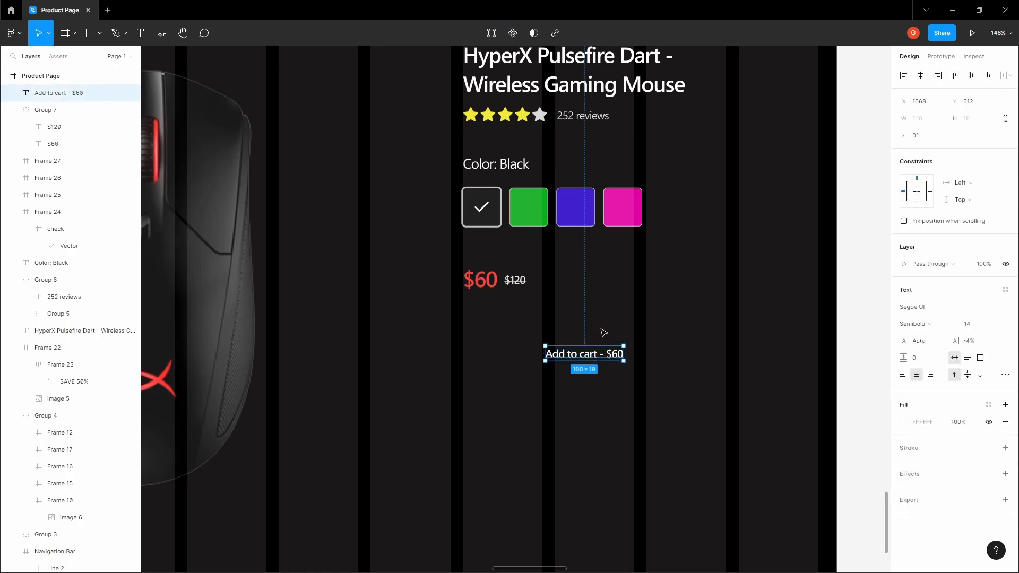
Wrap the "Add to cart - $60" label in an auto layout frame with vertical padding 16 and centred content
key("shift+a")
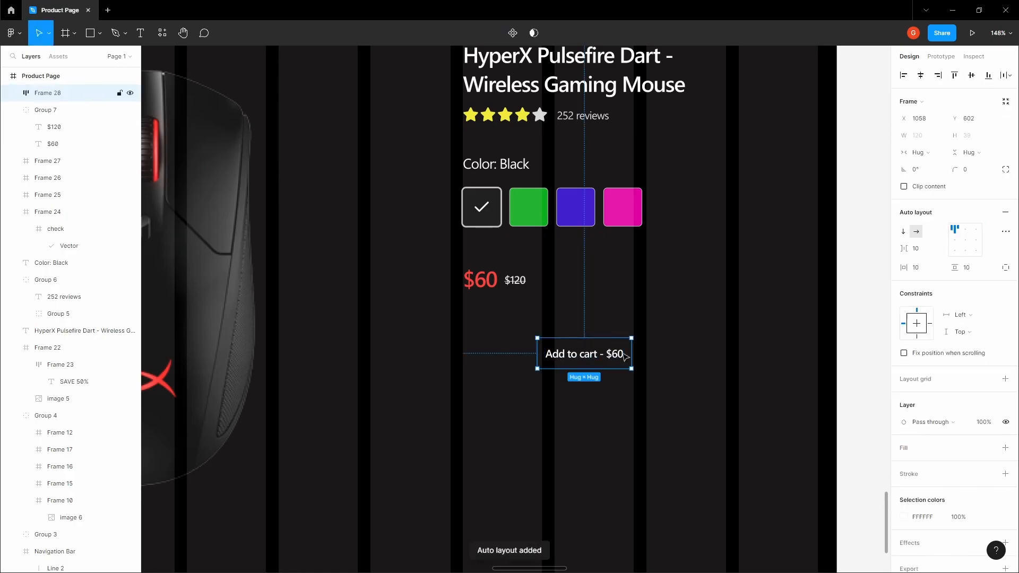
left_click(975, 269)
type("16")
key("Tab")
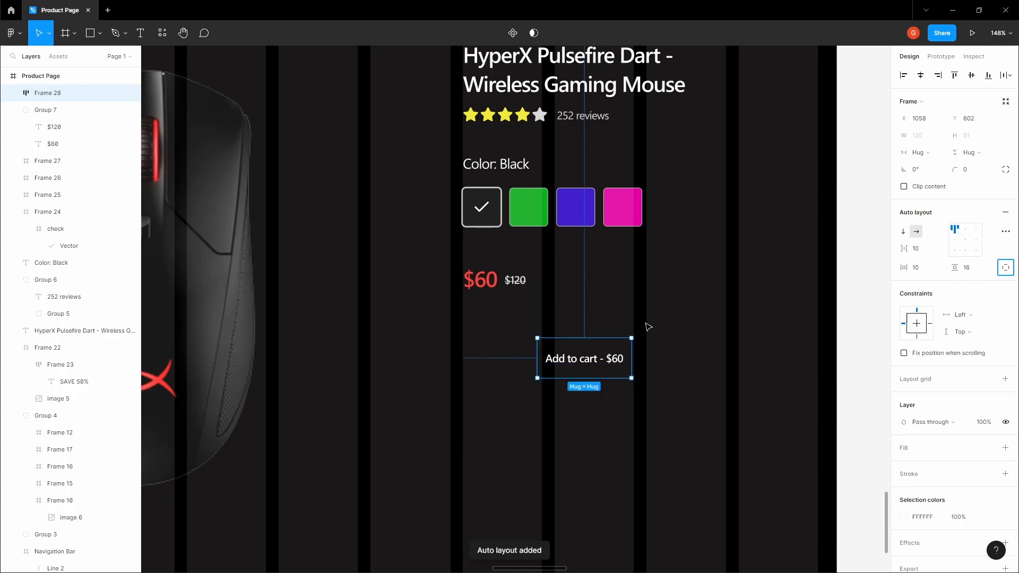
left_click(965, 239)
Stretch the add-to-cart frame to 336 px wide across three grid columns and move it up to Y 584
left_click_drag(635, 357, 729, 357)
left_click_drag(537, 357, 463, 357)
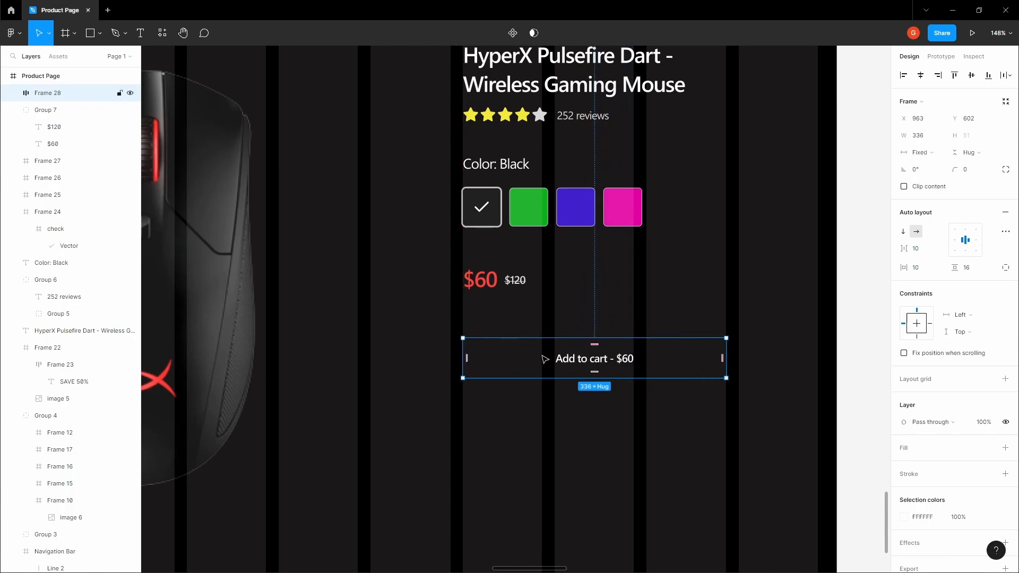
left_click_drag(545, 358, 546, 344)
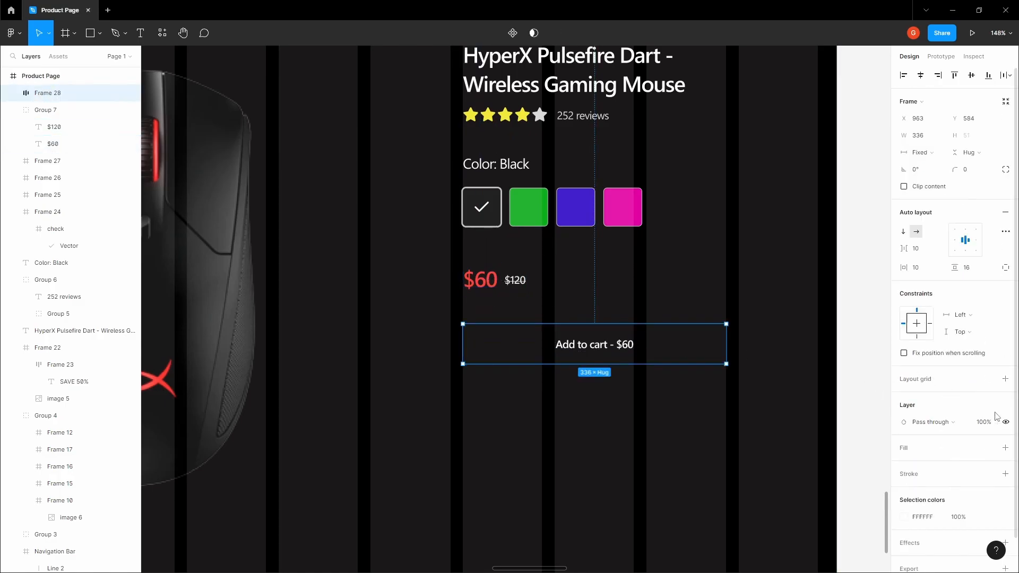
Fill the "Add to cart - $60" frame with red FB322C and set its corner radius to 4
left_click(1004, 447)
left_click(923, 464)
key("ctrl+v")
left_click(822, 374)
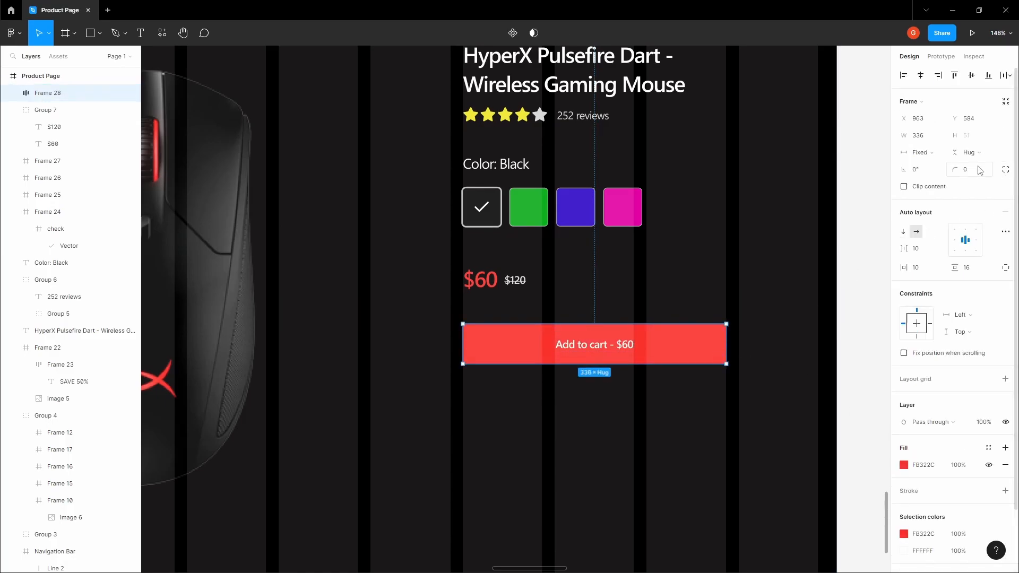
type("4")
left_click(809, 203)
Hide the layout grids to preview the whole product page with the red add-to-cart button
left_click_drag(785, 223, 762, 266)
scroll(786, 224, "down", 1)
key("ctrl+shift+4")
scroll(762, 266, "down", 3)
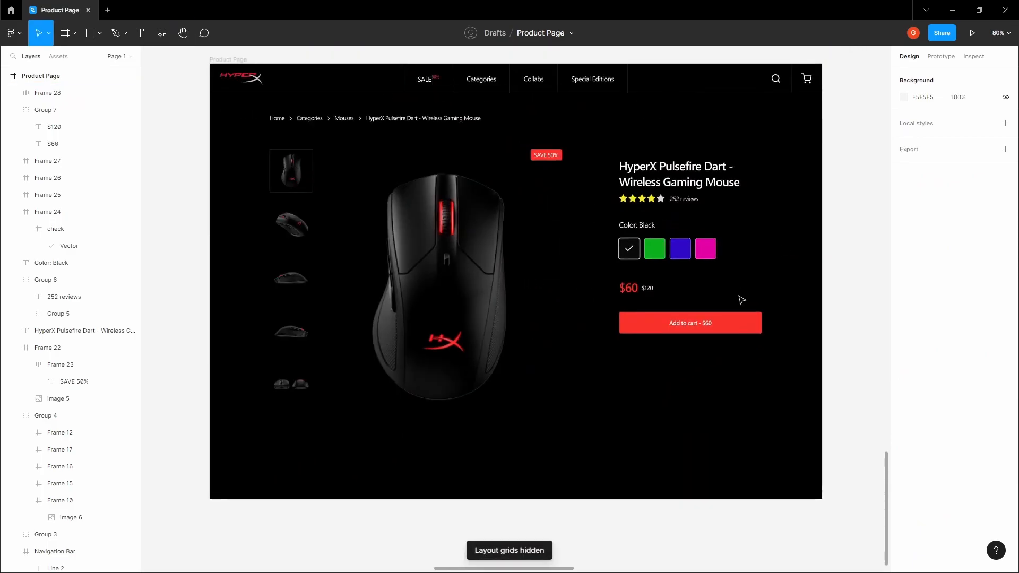
Reduce the add-to-cart button's corner radius to 2
scroll(739, 297, "up", 4)
left_click(738, 339)
left_click(832, 212)
scroll(787, 239, "down", 2)
left_click_drag(780, 251, 775, 267)
Move the add-to-cart button up 8 px to Y 576
left_click(706, 332)
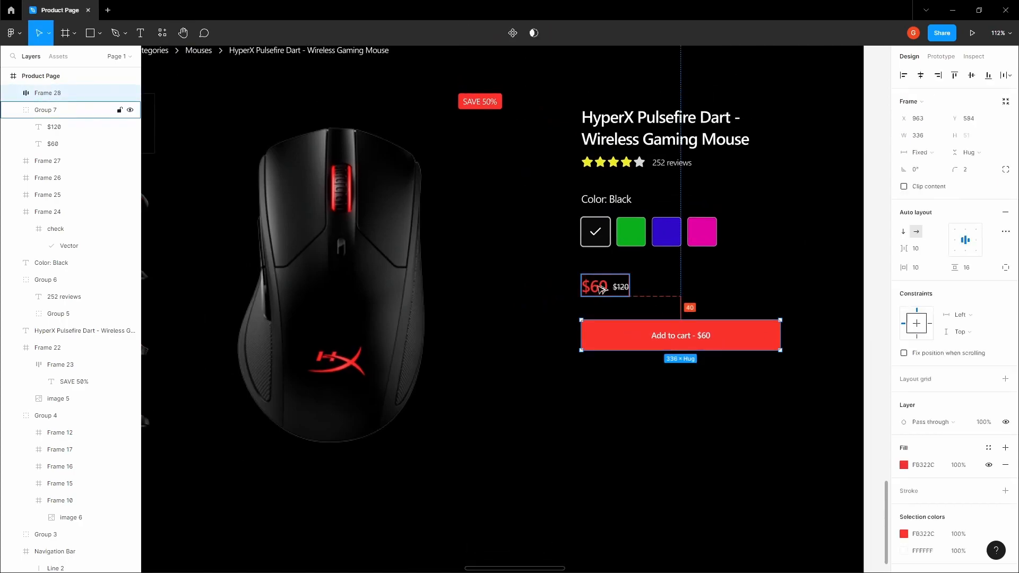
key("Up")
key("Up")
key("Up")
key("Up")
key("Up")
key("Up")
key("Up")
key("Up")
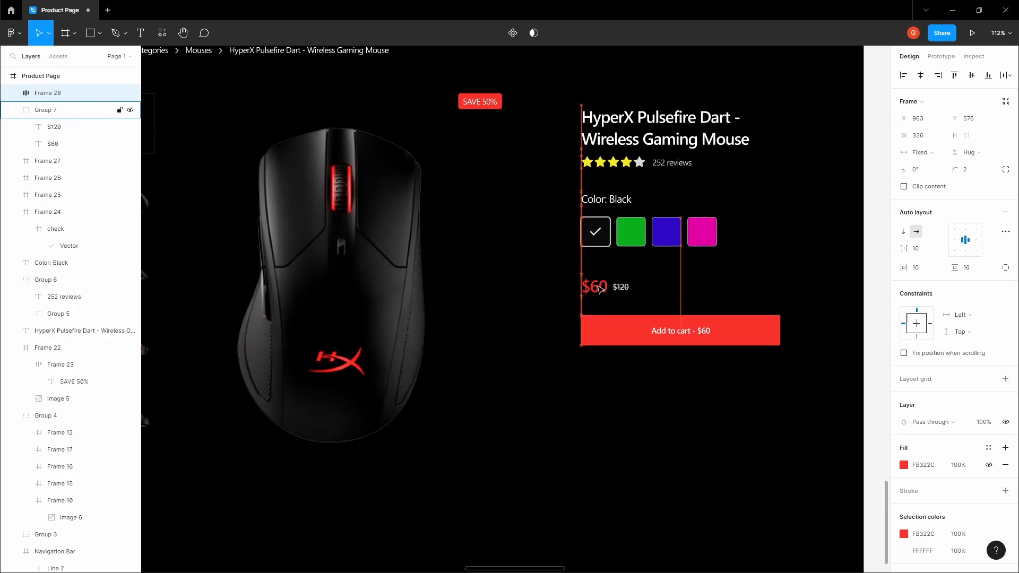
Move the price group up so that it sits 40 px above the add-to-cart button
scroll(600, 290, "down", 5)
left_click(636, 350)
left_click_drag(592, 306, 594, 321)
scroll(593, 320, "up", 2)
left_click(625, 321)
scroll(619, 309, "up", 4)
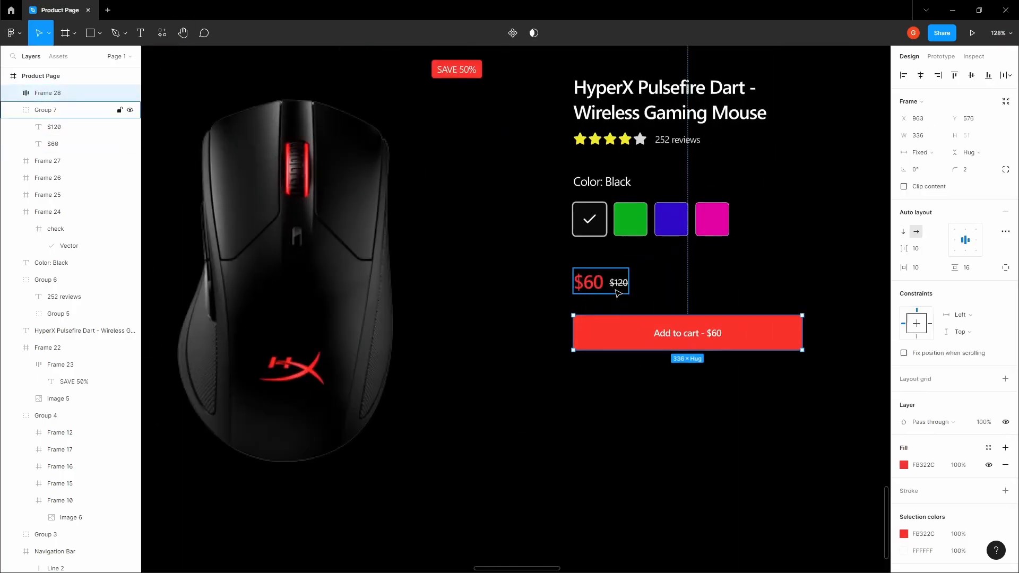
left_click(616, 290)
key("alt")
key("alt+Up")
key("alt+Up")
key("alt+Up")
key("alt+Up")
key("alt+Up")
key("alt+Up")
key("alt+Up")
key("alt+Up")
key("alt+Up")
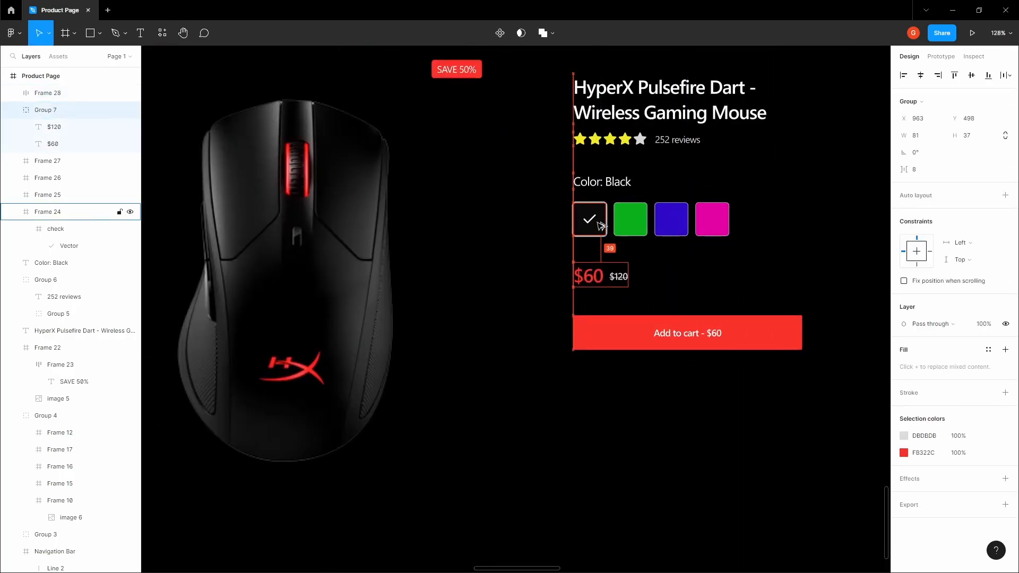
left_click(625, 321)
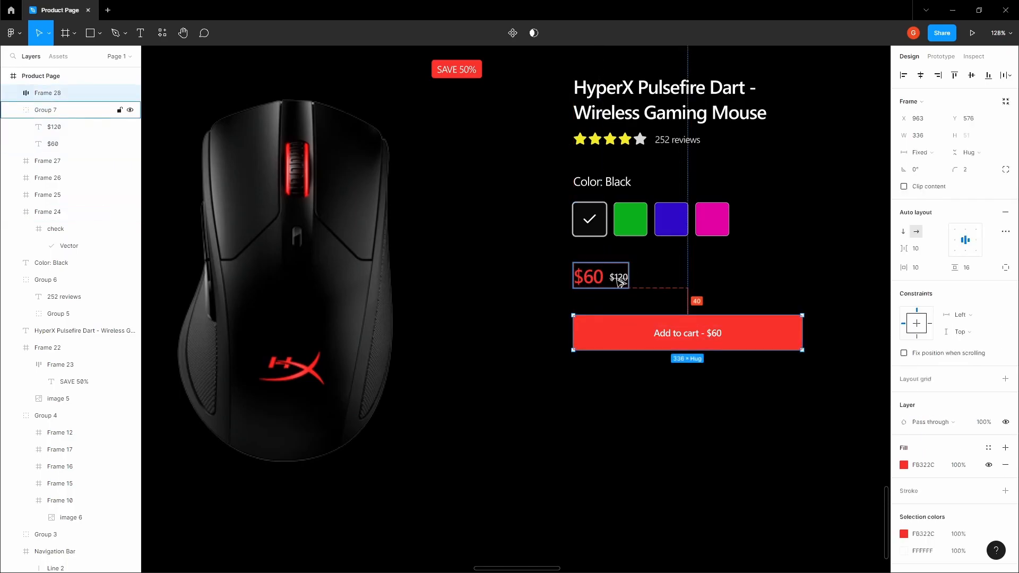
left_click(673, 273)
scroll(674, 272, "down", 4)
left_click_drag(673, 273, 681, 313)
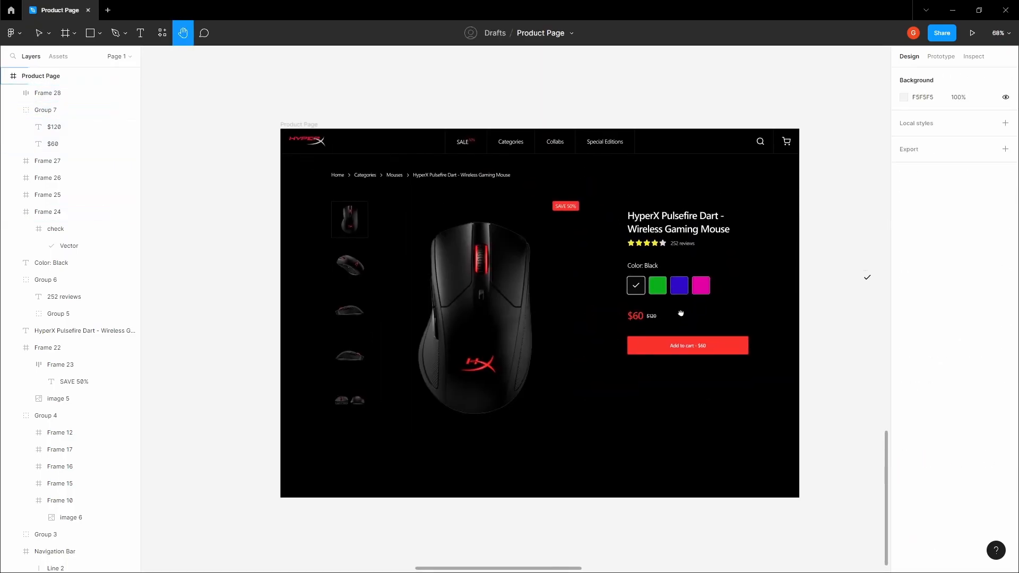
Try a smaller gap between the prices and the add-to-cart button, and restore the wider spacing
scroll(680, 319, "up", 3)
left_click(681, 342)
key("alt")
left_click(682, 317)
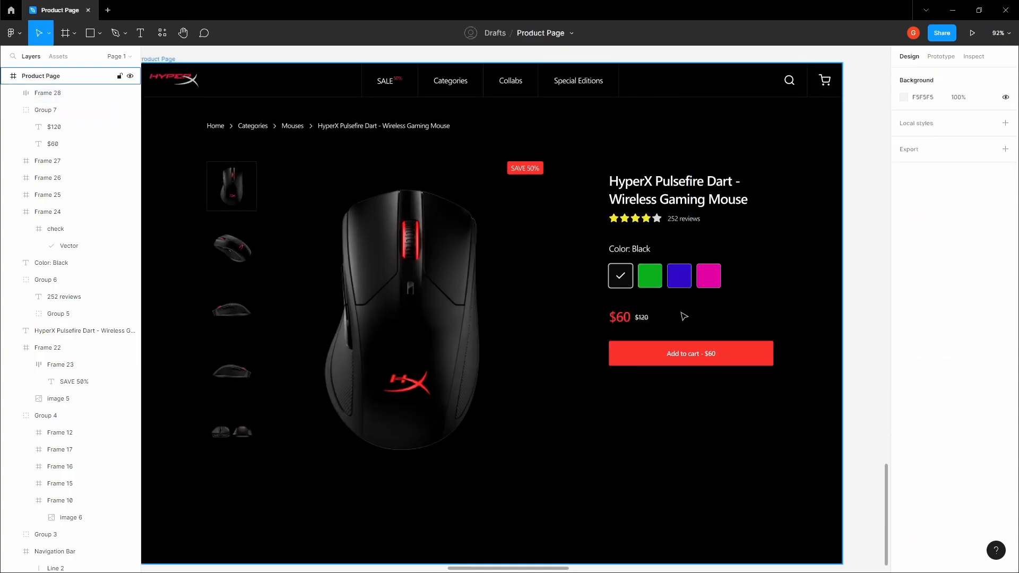
scroll(683, 317, "down", 1)
key("space")
left_click_drag(681, 312, 681, 318)
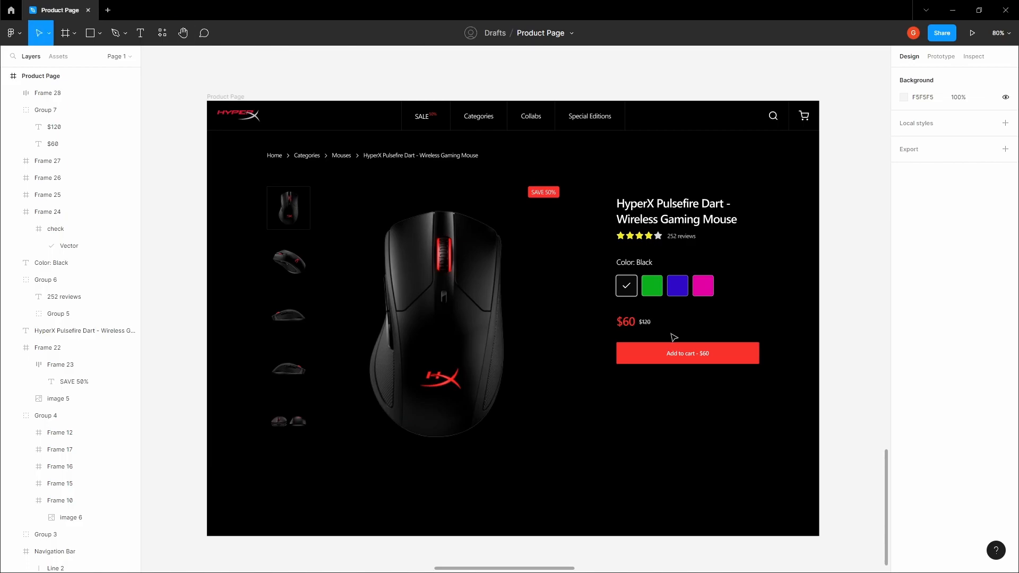
key("space")
left_click_drag(672, 336, 658, 352)
left_click(658, 353)
left_click(629, 327)
key("alt")
left_click(637, 348)
key("alt")
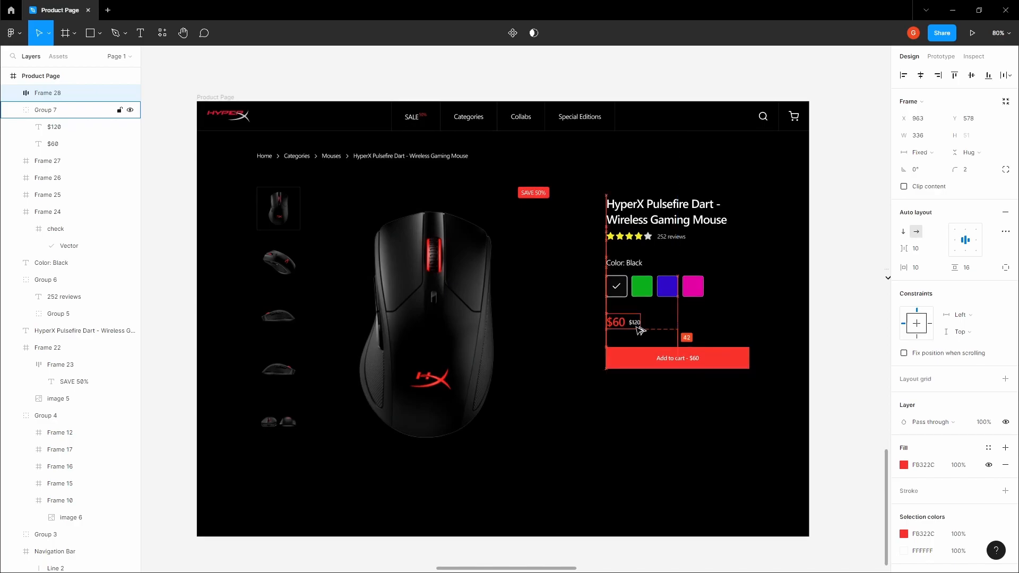
left_click(674, 320)
Copy the check-circle and box icons from the Icons frame and paste them into the Product Page frame
key("space")
left_click_drag(673, 319, 650, 316)
scroll(658, 319, "down", 1)
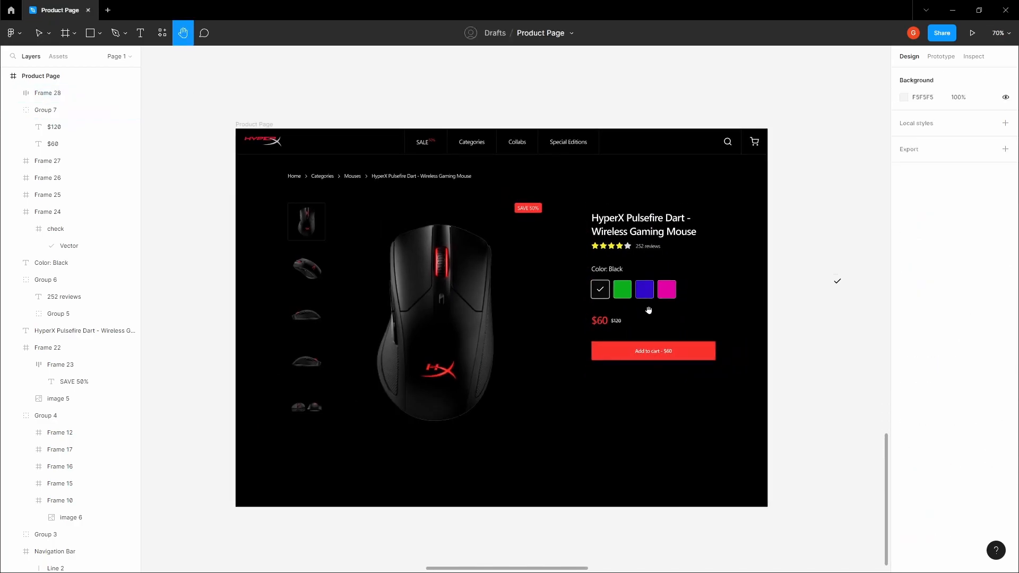
scroll(648, 310, "down", 5)
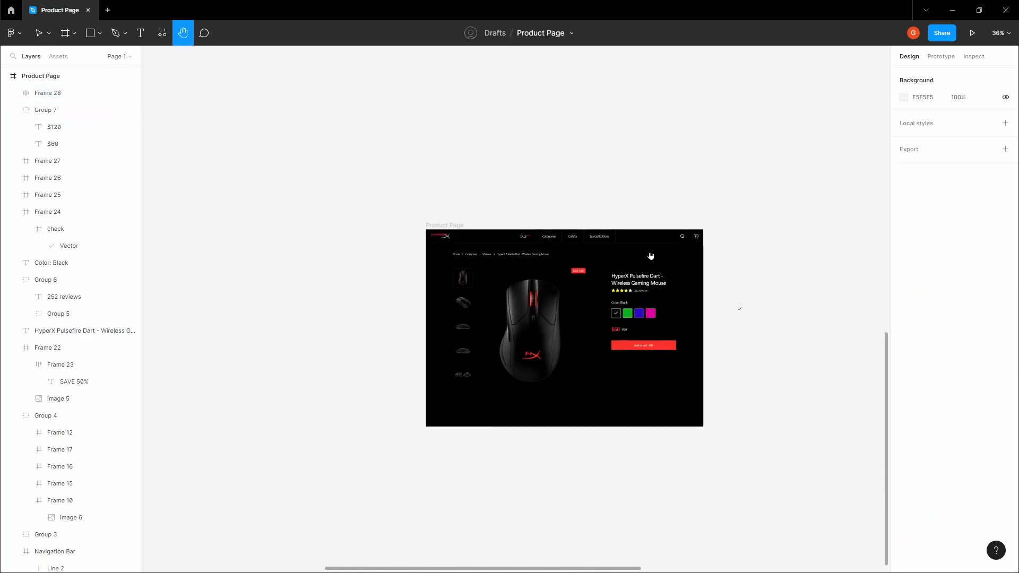
scroll(625, 261, "up", 10)
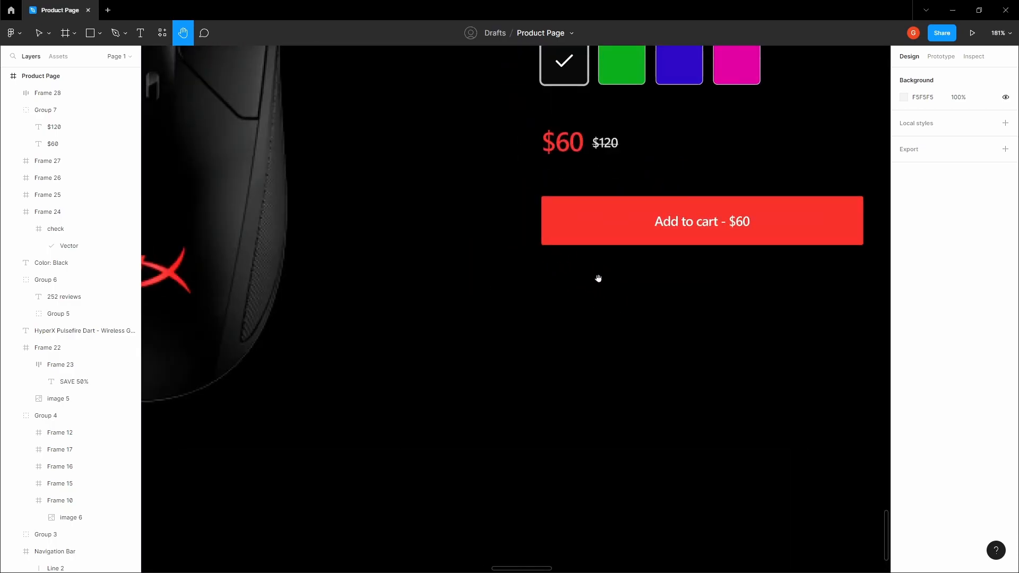
scroll(628, 304, "down", 10)
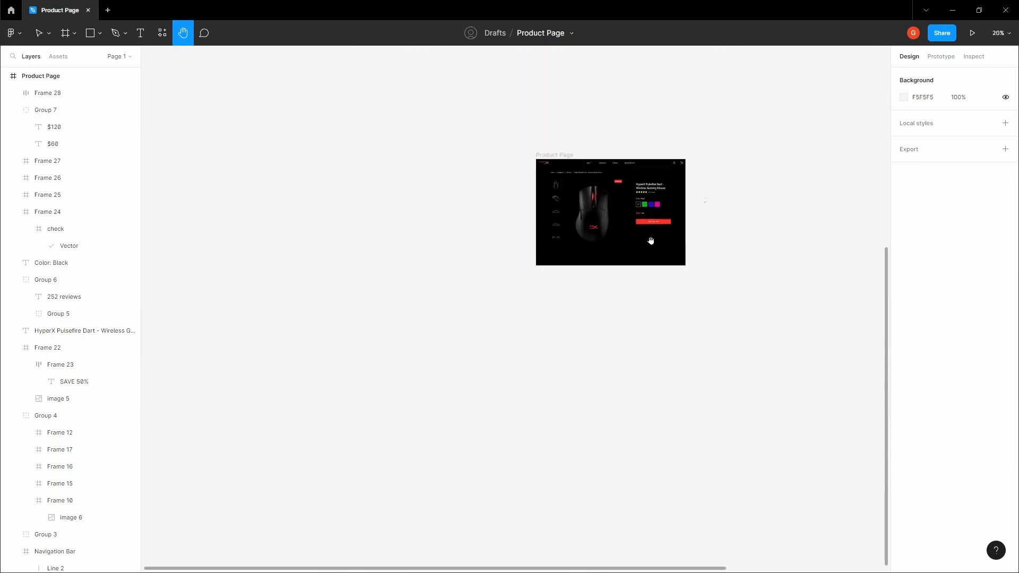
left_click_drag(613, 344, 583, 432)
left_click_drag(718, 142, 645, 300)
scroll(594, 228, "up", 12)
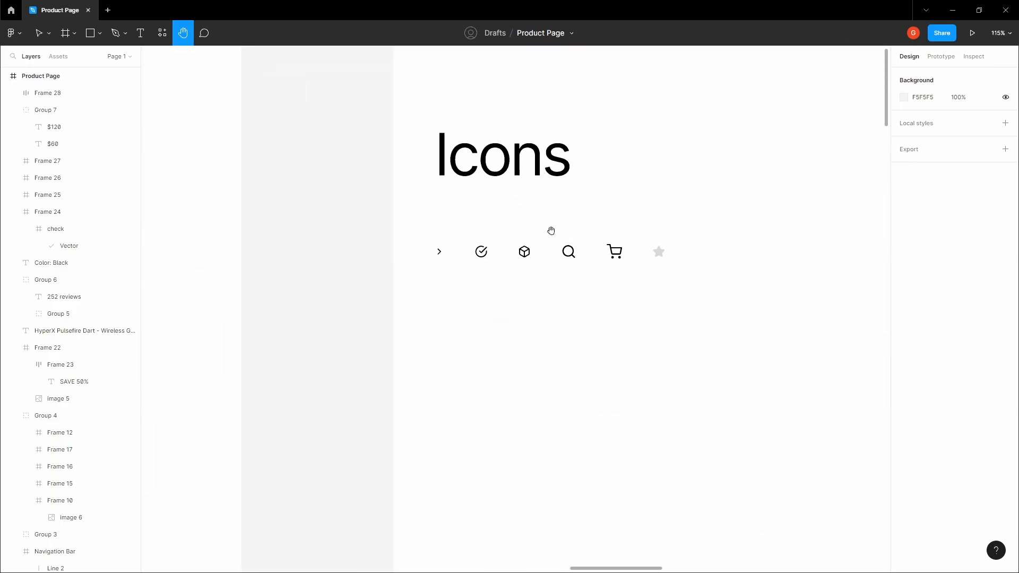
scroll(479, 259, "up", 4)
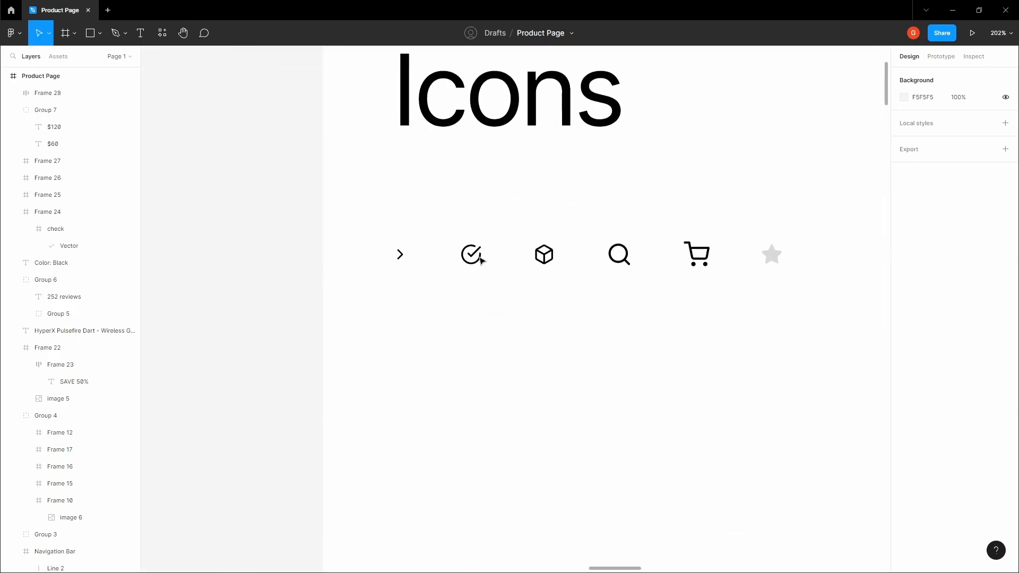
left_click(544, 255)
left_click(471, 255, "shift")
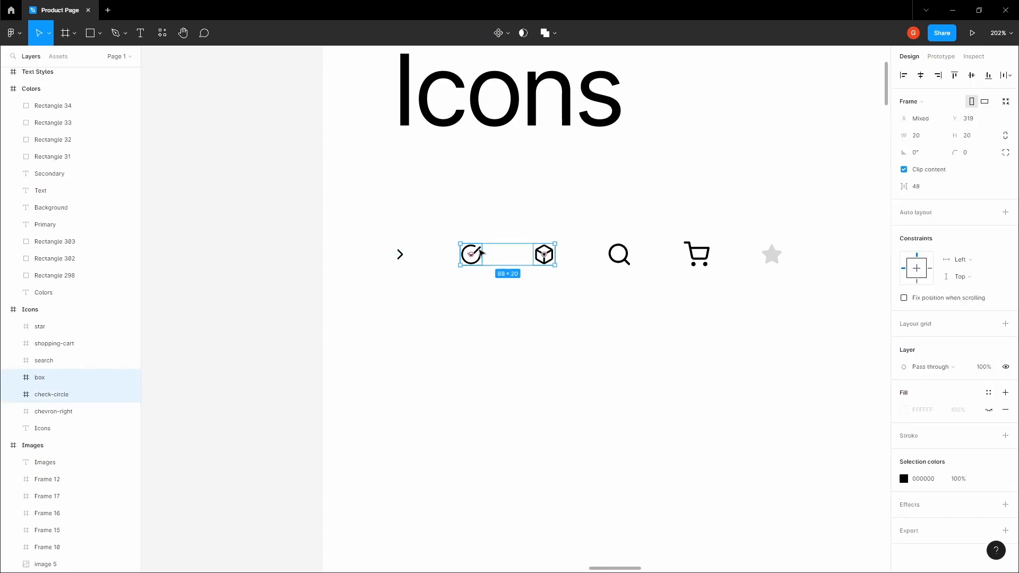
scroll(480, 249, "down", 12)
scroll(482, 253, "down", 8)
scroll(495, 334, "down", 4)
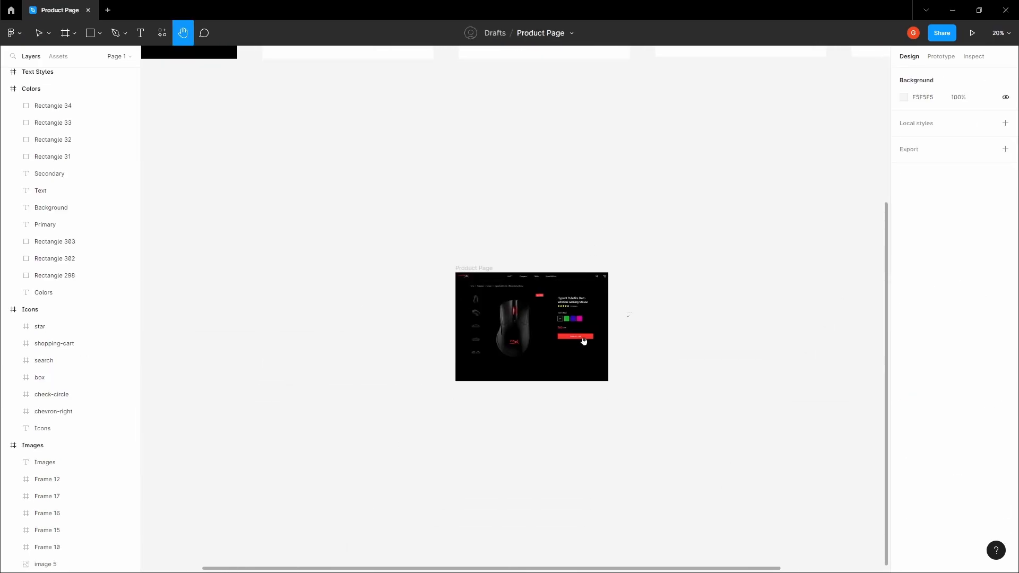
left_click(584, 363)
scroll(571, 349, "up", 9)
key("ctrl+v")
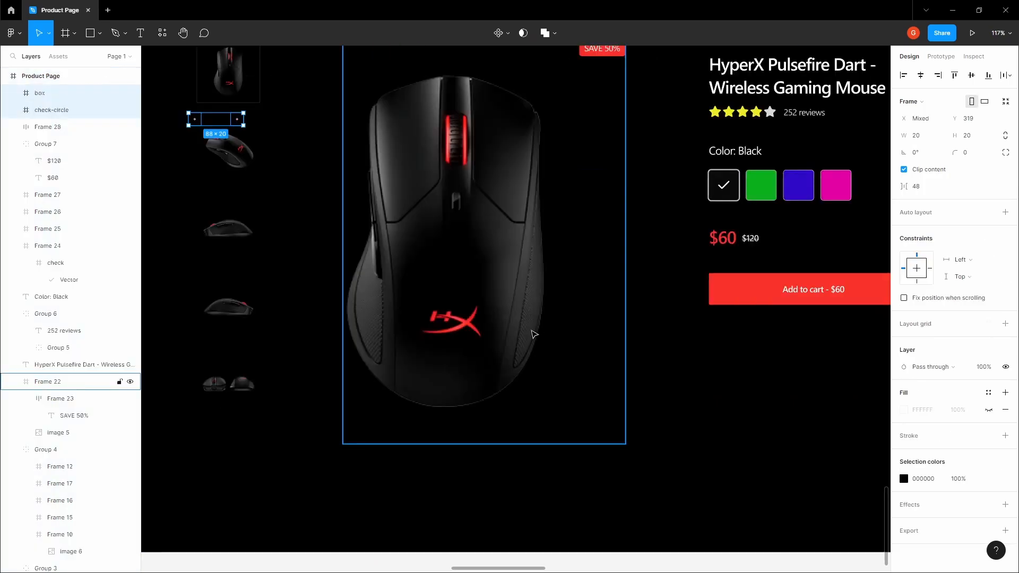
Place the pasted check-circle and box icons below the add-to-cart button and recolour them white, FFFFFF
scroll(577, 339, "down", 5)
scroll(446, 266, "up", 5)
scroll(476, 282, "down", 6)
left_click_drag(448, 280, 599, 358)
scroll(594, 334, "up", 7)
left_click(903, 477)
left_click_drag(804, 388, 757, 300)
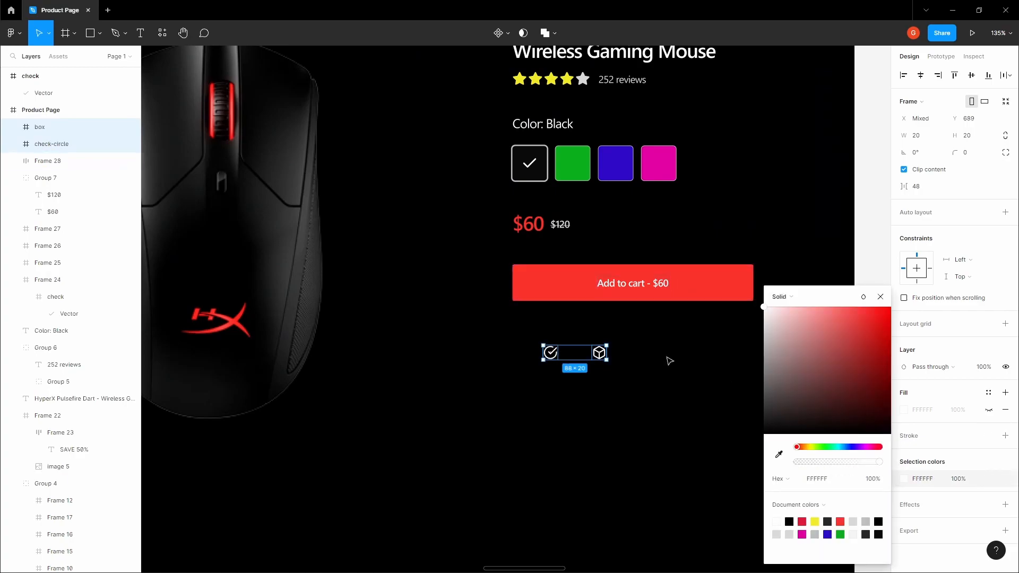
left_click(667, 358)
Recolour both icons with the light grey DBDBDB used by the struck-through $120 price
key("space")
left_click_drag(536, 368, 616, 346)
left_click(627, 346)
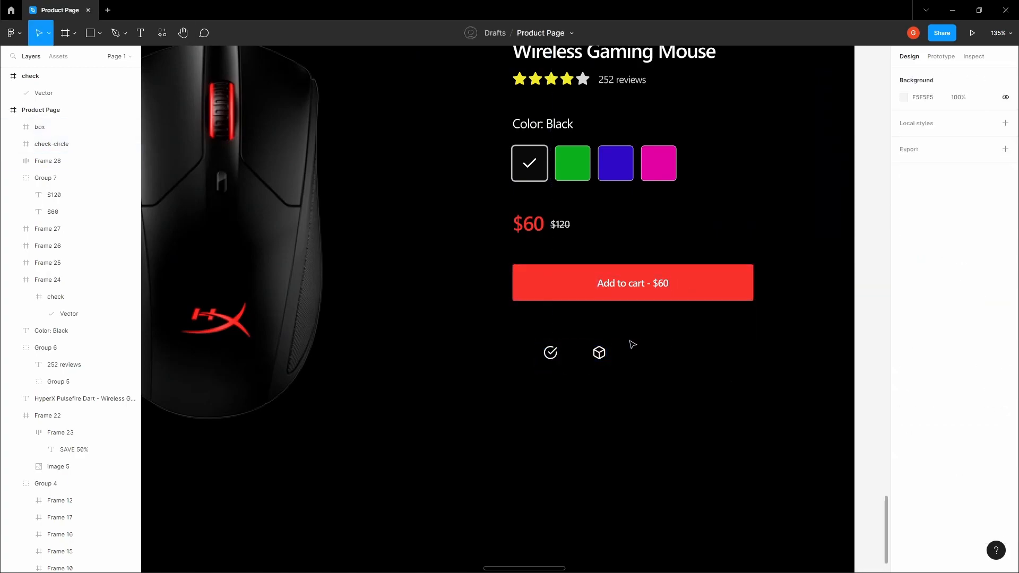
left_click(567, 227)
left_click(924, 407)
left_click(614, 370)
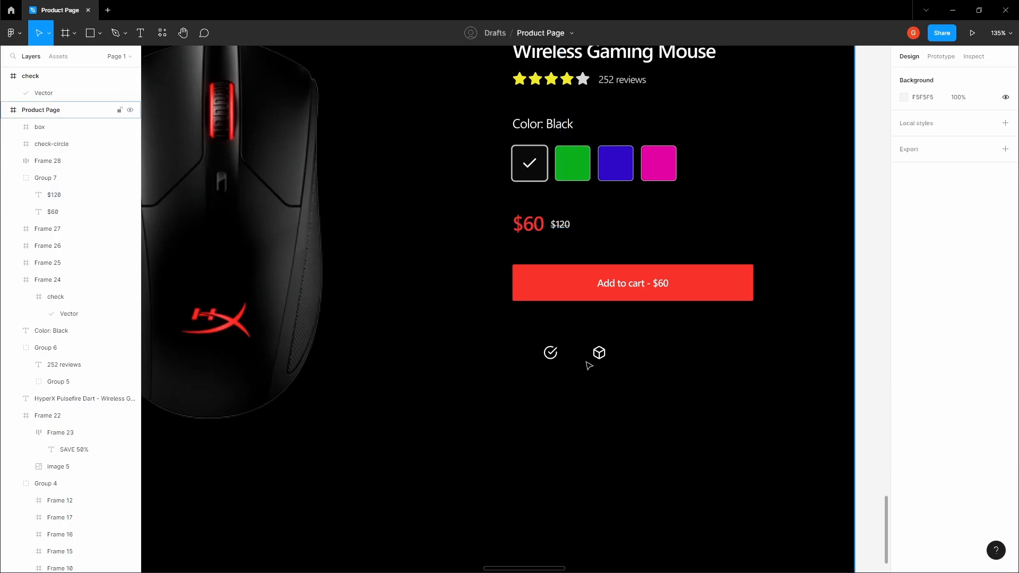
scroll(560, 355, "up", 3)
left_click(547, 353)
left_click(613, 353, "shift")
left_click(635, 367)
Stack the icons along the add-to-cart button's left edge, with check-circle at X 963, Y 659 and box beneath it
key("space")
left_click_drag(547, 352, 510, 322)
left_click_drag(612, 358, 505, 369)
left_click(543, 343)
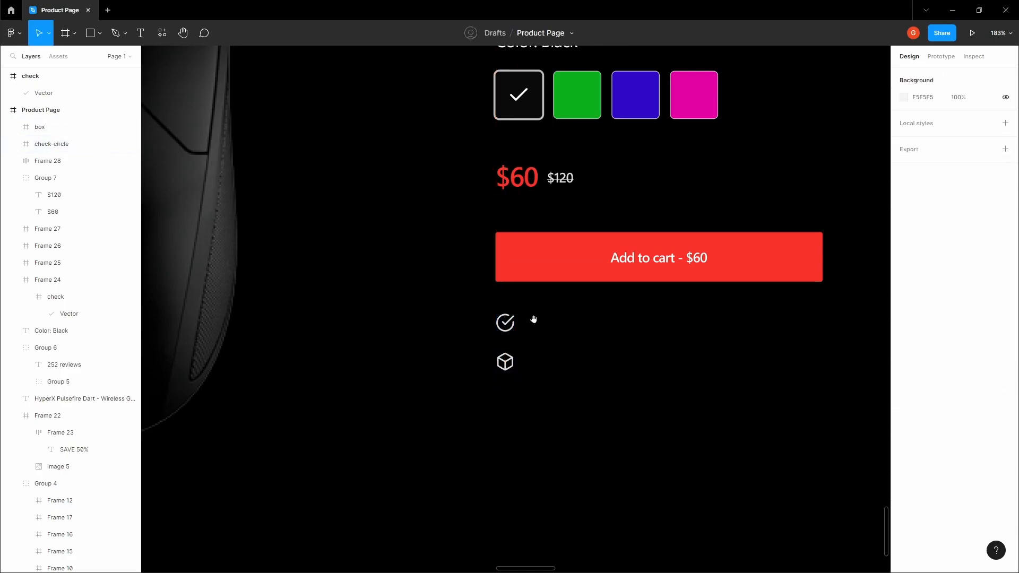
scroll(510, 323, "up", 3)
left_click(505, 323)
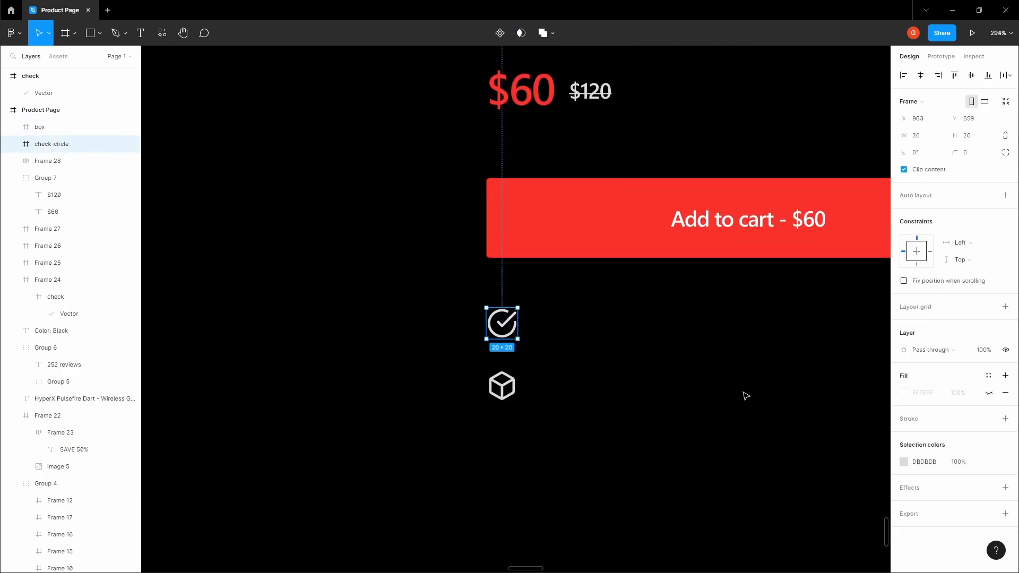
left_click(600, 348)
Add the text "Availability: 245 remaining in stock" beside the check-circle icon
key("space")
scroll(557, 328, "up", 1)
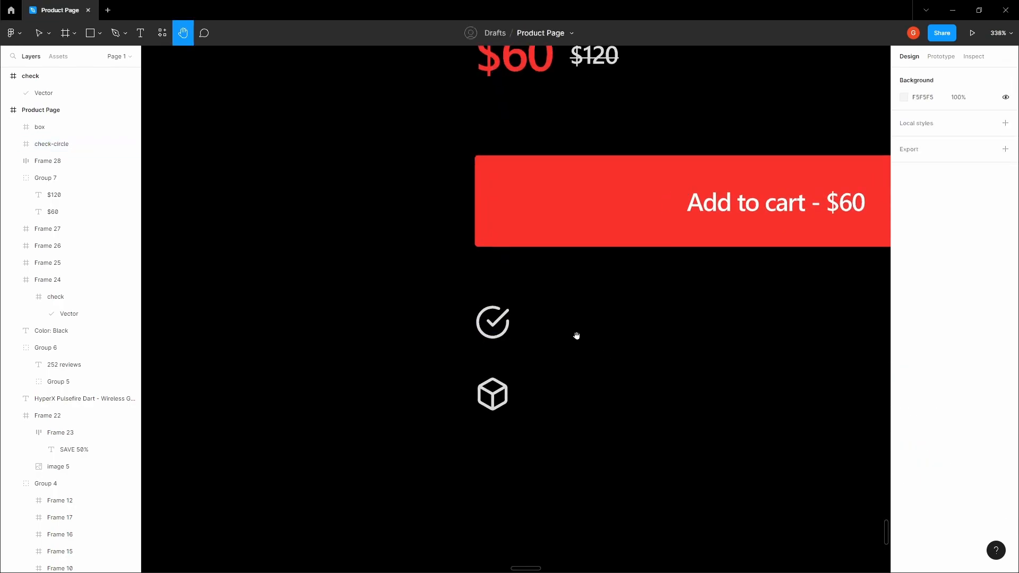
key("t")
left_click(579, 326)
type("Availability: 245")
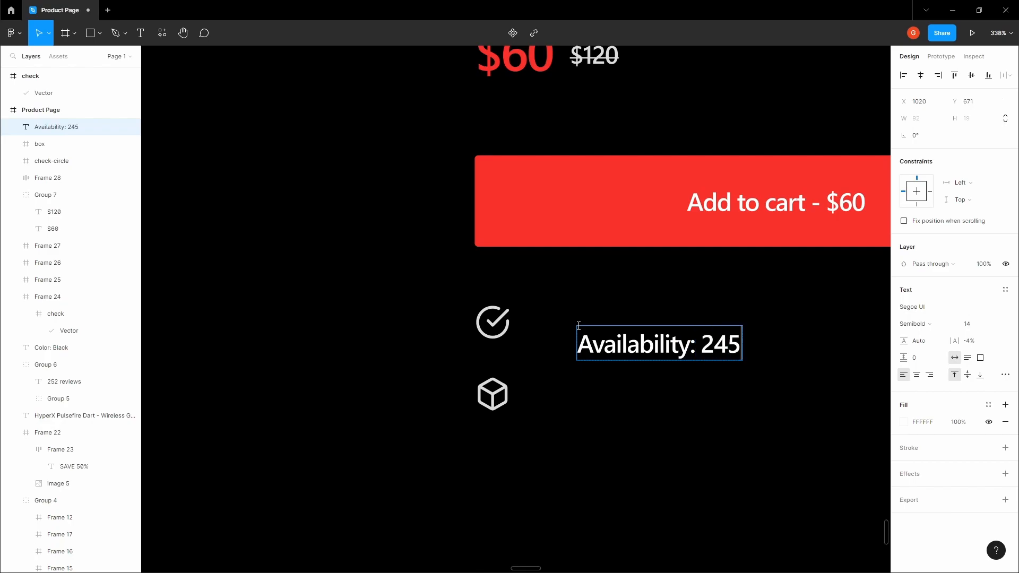
type(" remain")
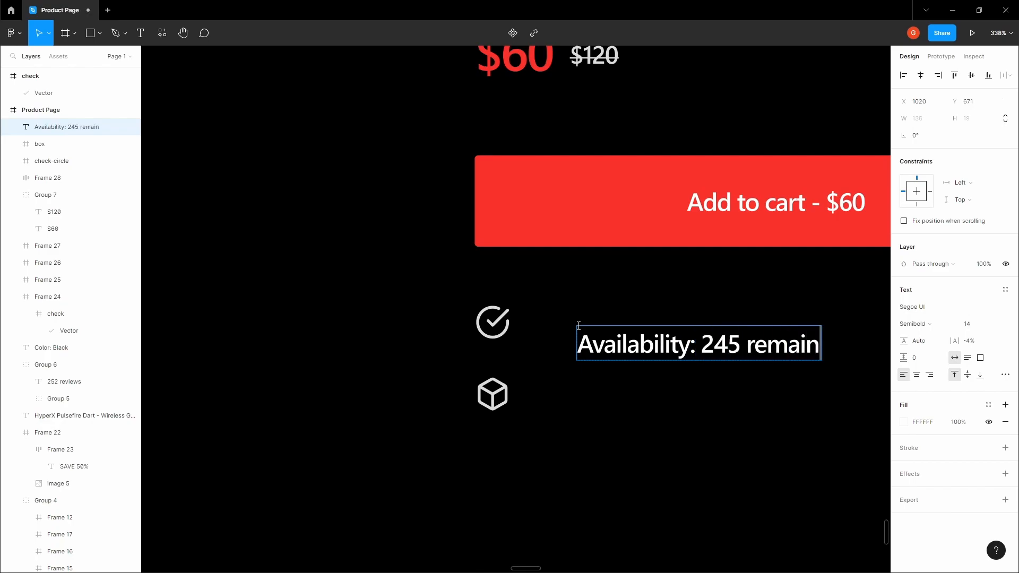
type("ing in stock")
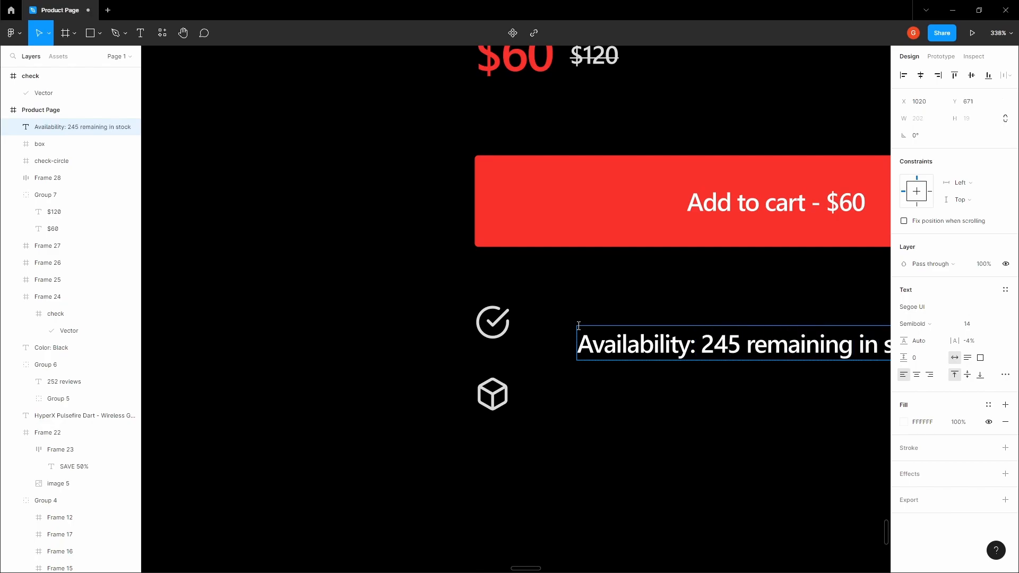
key("Escape")
Position the availability text at X 1003 and align its vertical centre with the check-circle icon
left_click_drag(579, 342, 550, 322)
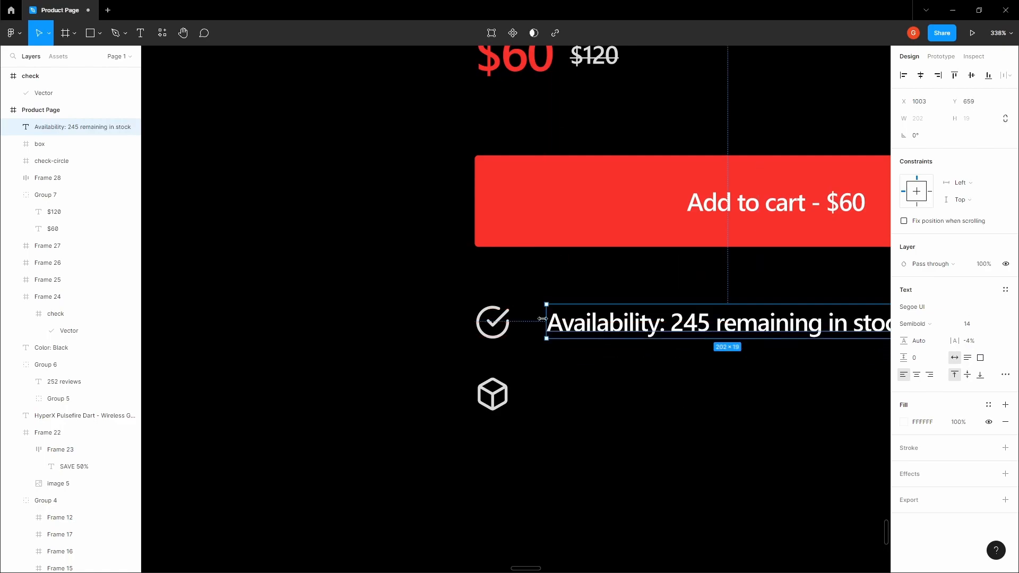
left_click(492, 322, "shift")
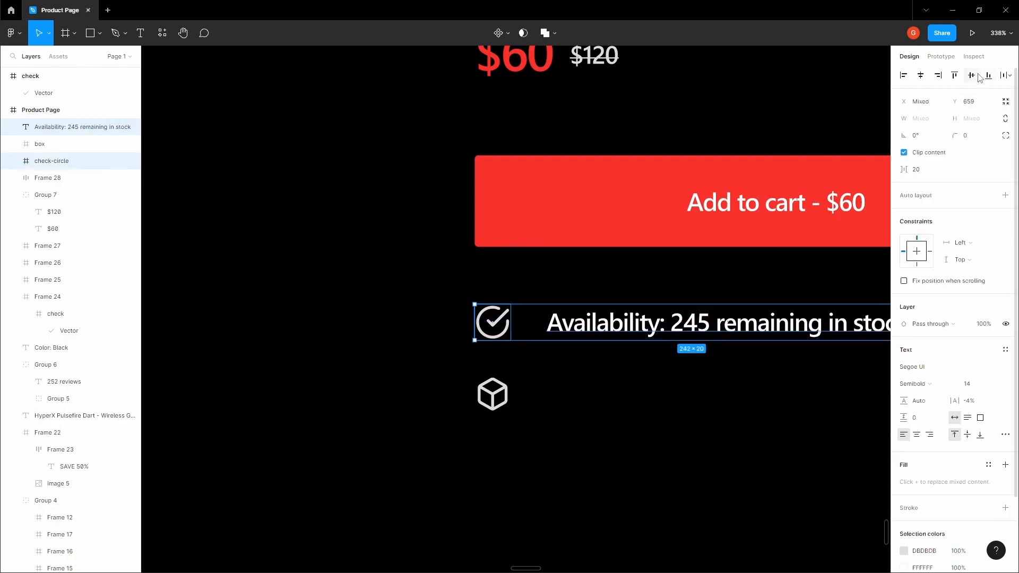
left_click(976, 75)
Duplicate the availability text down beside the box icon and align their vertical centres
left_click(79, 126)
left_click_drag(584, 324, 583, 394)
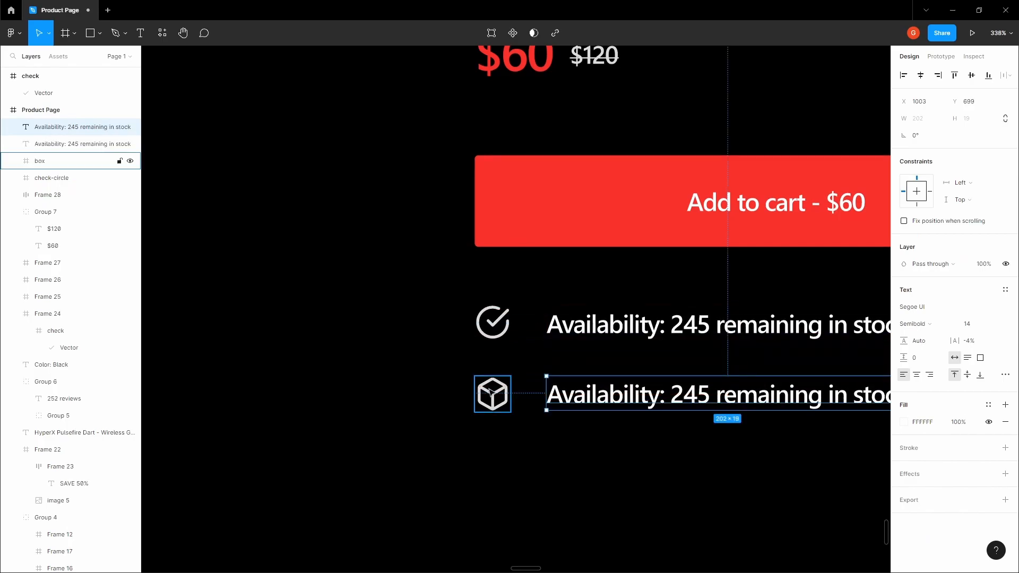
left_click(493, 393, "shift")
left_click(971, 75)
Change the duplicated text to "1 year warranty" and shift it closer to the box icon, to X 991
double_click(629, 398)
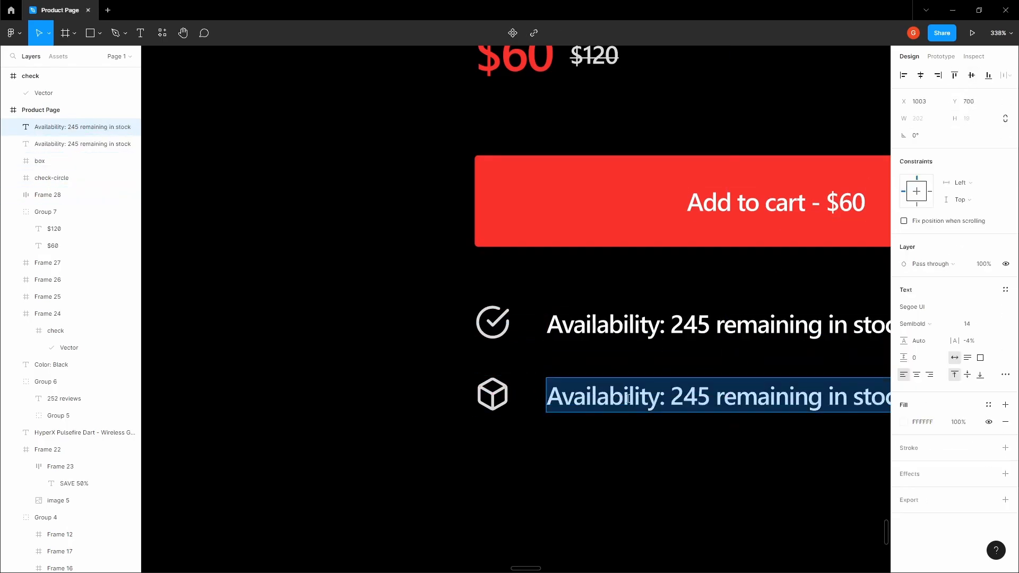
type("1 year warranty")
key("Escape")
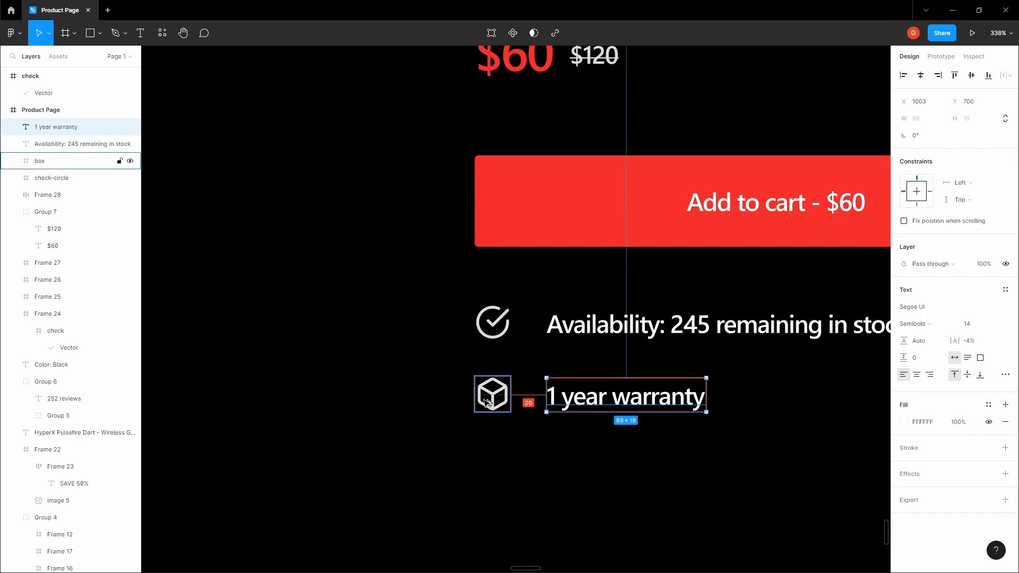
key("shift+Left")
key("Left")
key("Left")
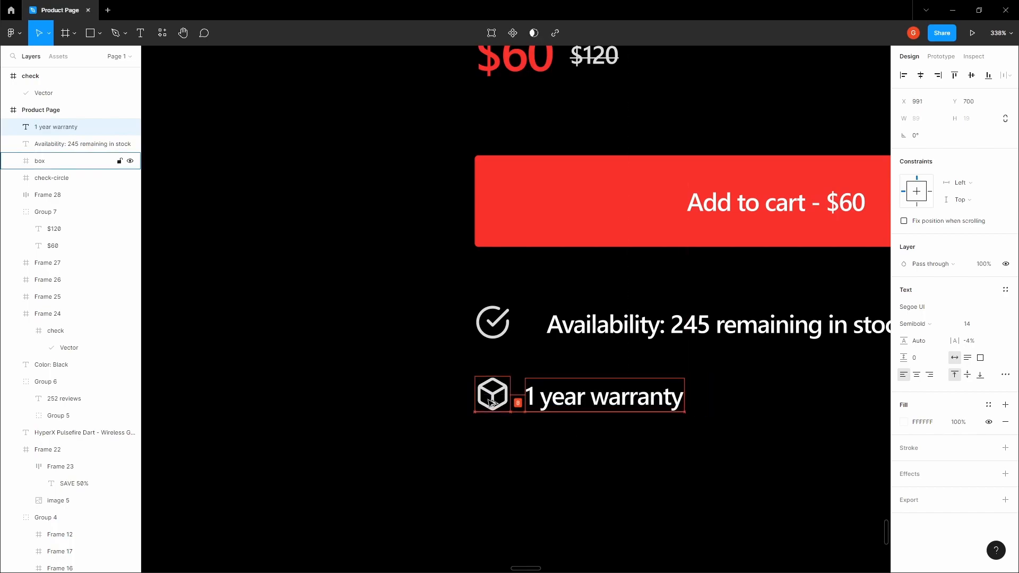
Shift the availability text closer to the check-circle icon, to X 991
left_click(563, 325)
key("shift+Left")
key("Left")
key("Left")
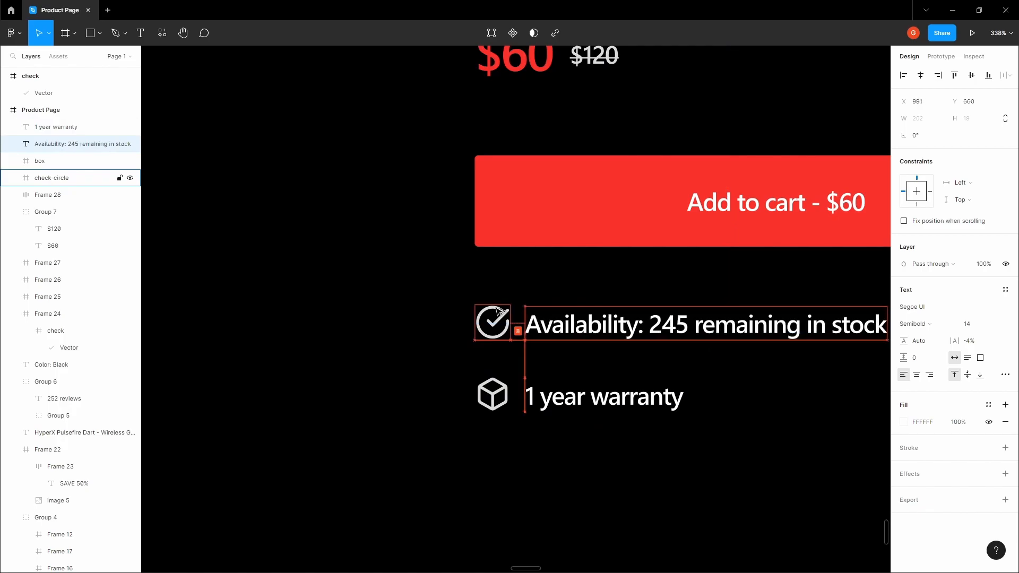
Group the check-circle icon with the availability text, and group the box icon with the warranty text
left_click_drag(428, 281, 626, 336)
key("ctrl+g")
left_click(520, 235, "shift")
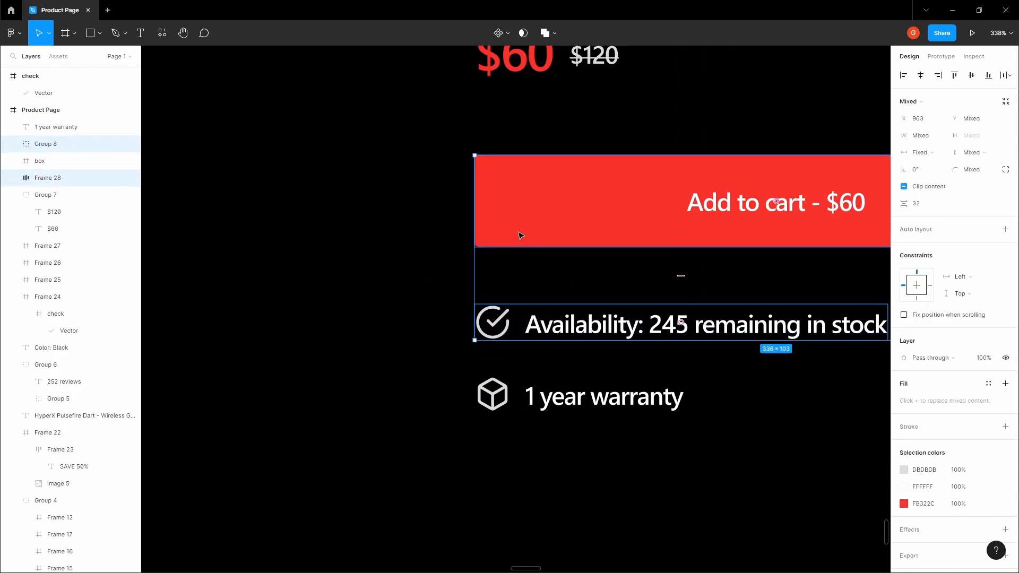
left_click(489, 392)
left_click(610, 397, "shift")
key("ctrl+g")
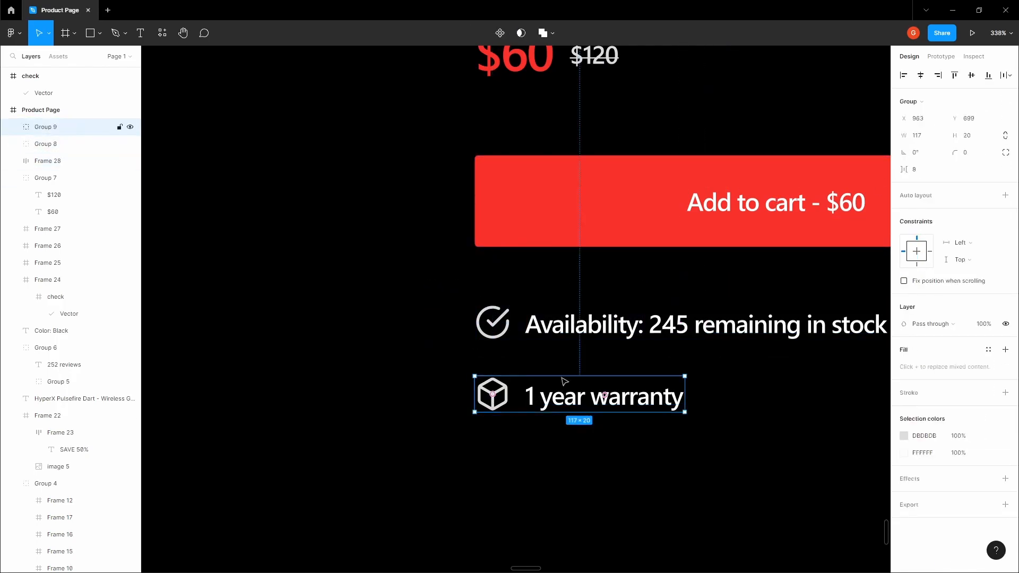
Reduce the vertical spacing between the availability and warranty groups
left_click(563, 308, "shift")
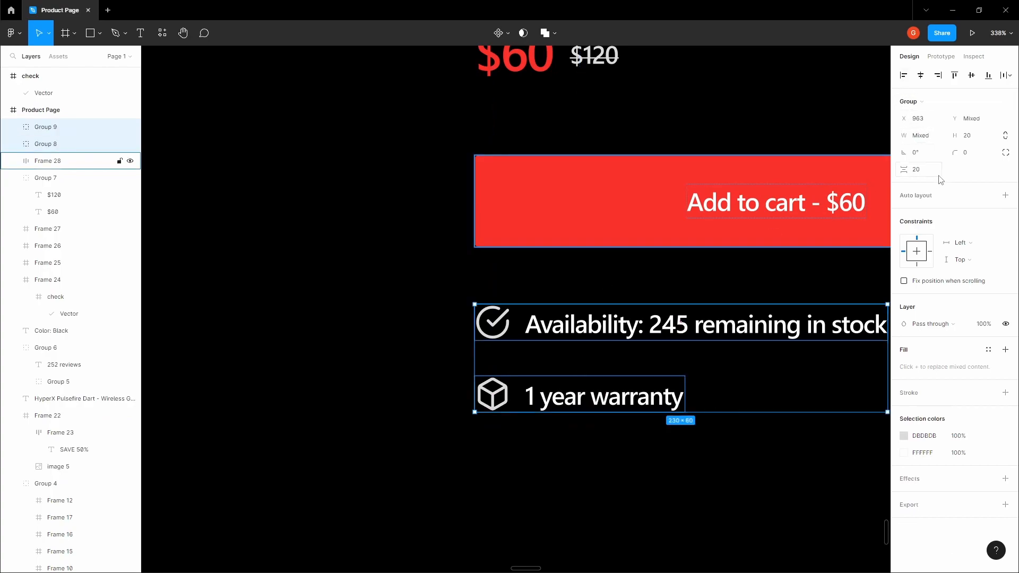
key("Tab")
left_click(628, 295)
scroll(631, 290, "down", 3)
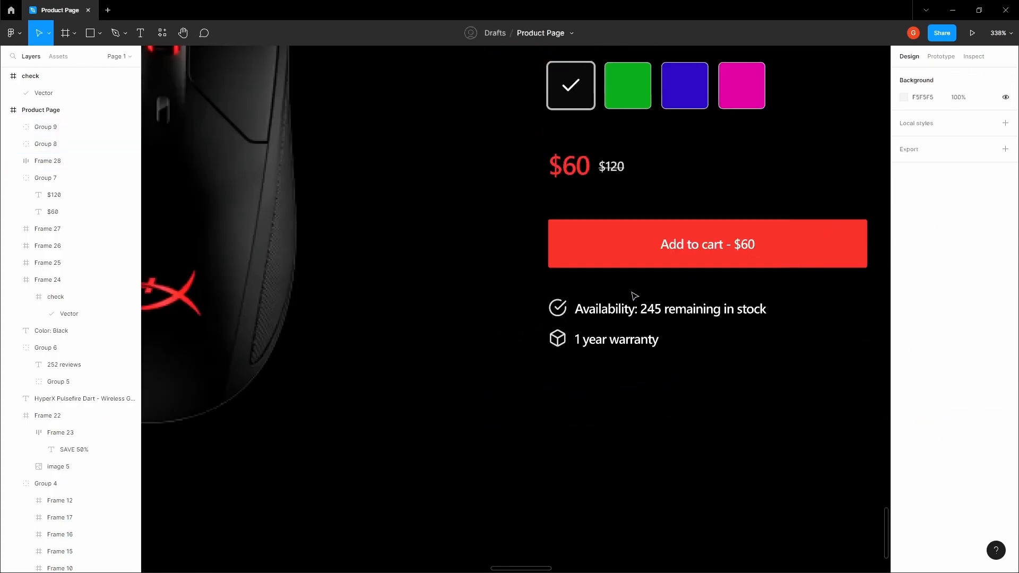
left_click_drag(642, 289, 630, 293)
scroll(606, 298, "up", 1)
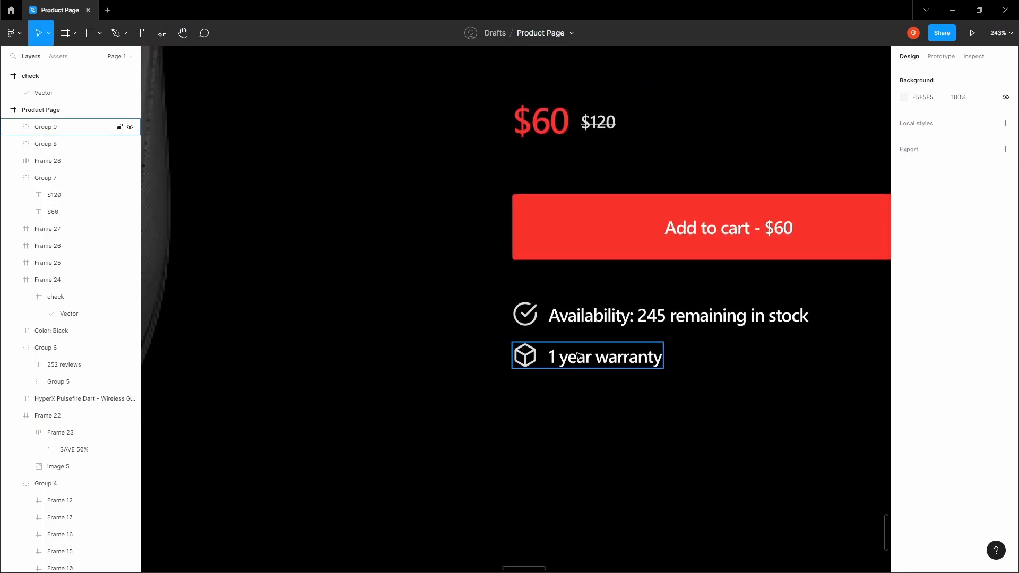
Nudge the warranty group up by 4 px towards the availability group, leaving an 8 px gap
left_click(589, 351)
key("alt+Up")
key("alt+Up")
key("alt+Up")
key("alt+Up")
left_click(587, 322, "shift")
left_click(592, 284)
Group the availability and warranty rows together and raise the combined group towards the add-to-cart button, to Y 639
scroll(593, 289, "down", 3)
left_click_drag(576, 326, 494, 348)
left_click_drag(457, 396, 587, 318)
key("ctrl+g")
key("alt+Up")
key("alt+Up")
key("alt+Up")
key("alt+Up")
key("alt+Up")
key("alt+Up")
key("alt+Up")
key("alt+Up")
key("alt+Up")
key("alt+Up")
key("alt+Up")
key("alt+Up")
key("alt+Up")
key("alt+Up")
key("alt+Up")
key("alt+Up")
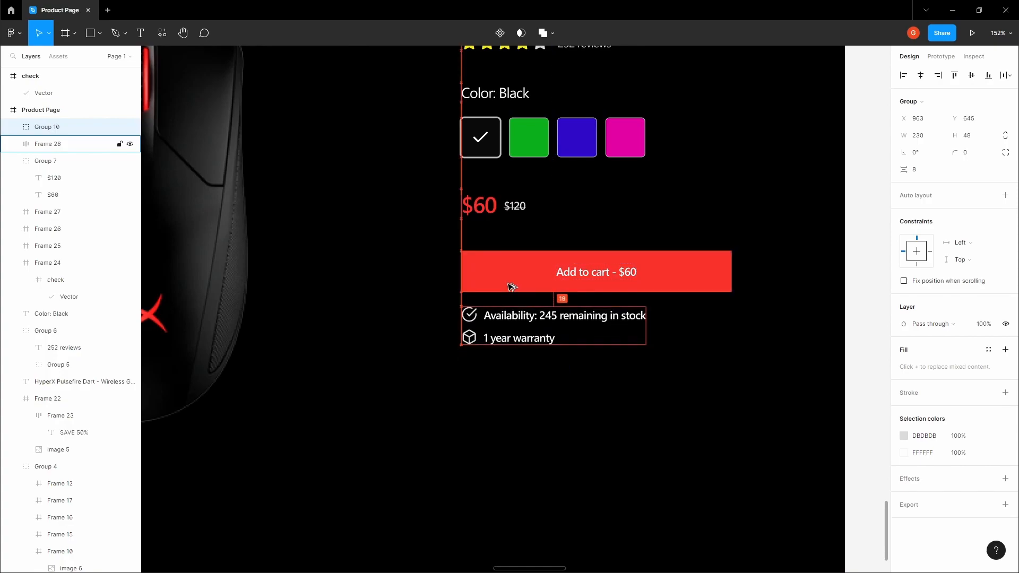
key("alt+Up")
key("alt+Up")
key("alt+Up")
key("alt+Up")
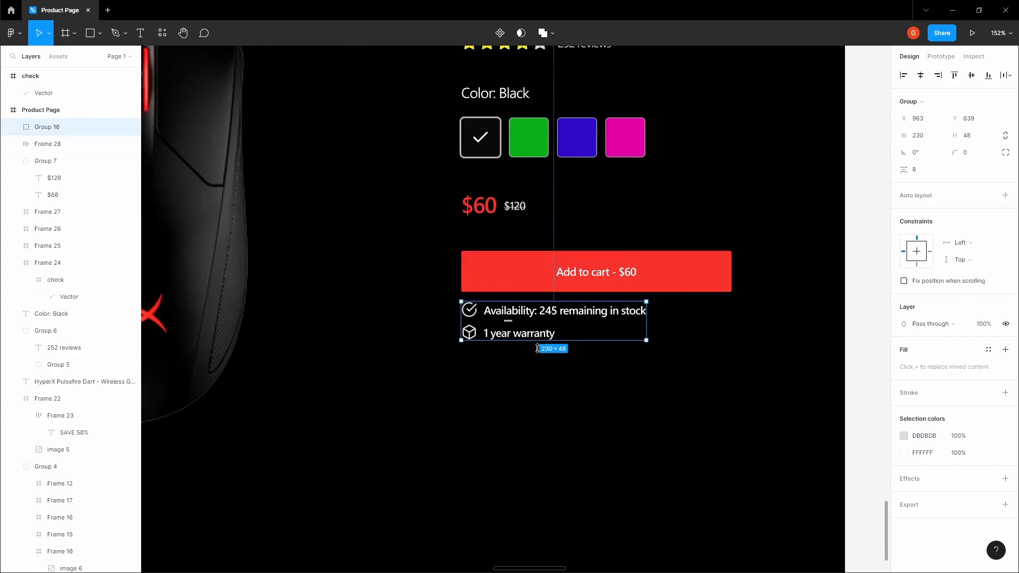
Lower the combined availability and warranty group slightly below the add-to-cart button, to Y 643
left_click(547, 371)
scroll(564, 361, "down", 1)
left_click_drag(565, 362, 615, 388)
scroll(614, 389, "down", 3)
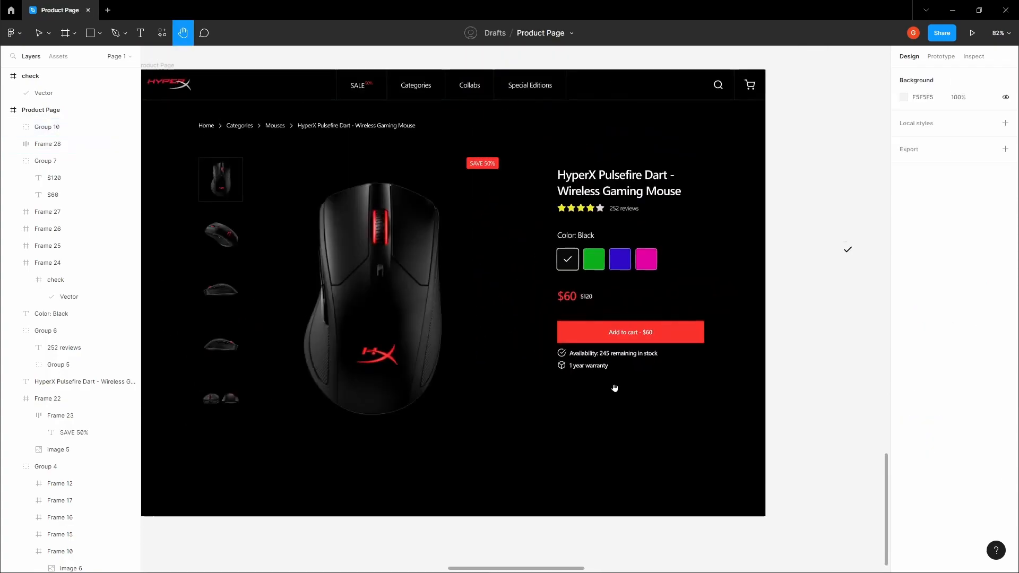
key("v")
left_click(575, 367)
key("alt+Down")
key("alt+Down")
key("alt+Down")
key("alt+Down")
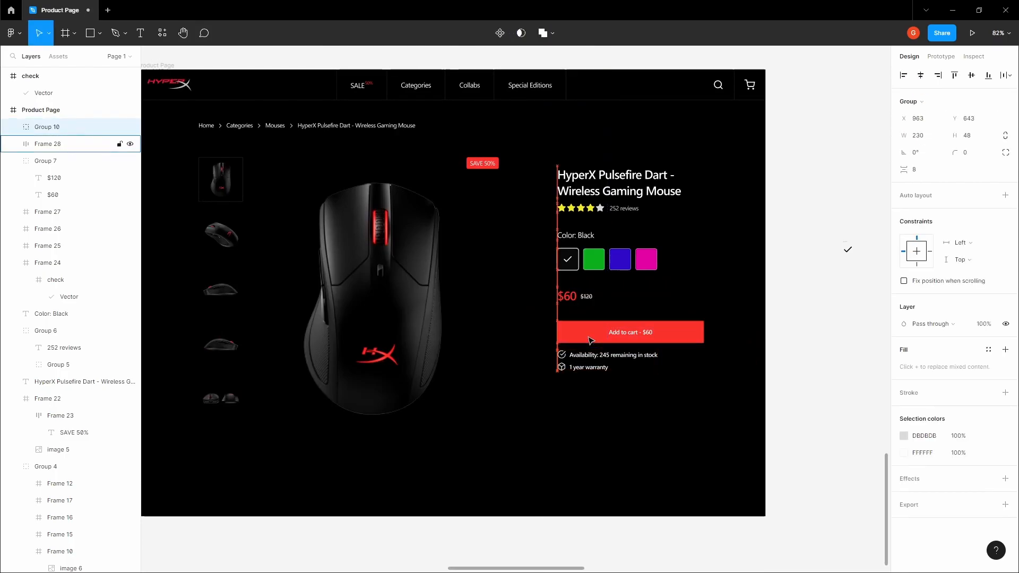
Move only the warranty row inside the combined group down to Y 675
scroll(586, 373, "up", 3)
double_click(601, 373)
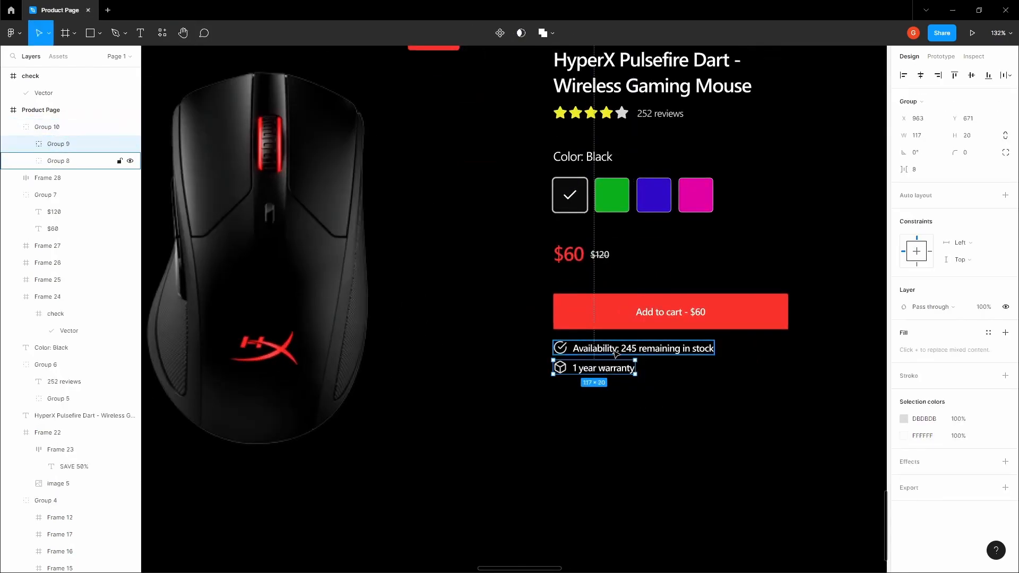
key("alt+Down")
key("alt+Down")
key("alt+Down")
key("alt+Down")
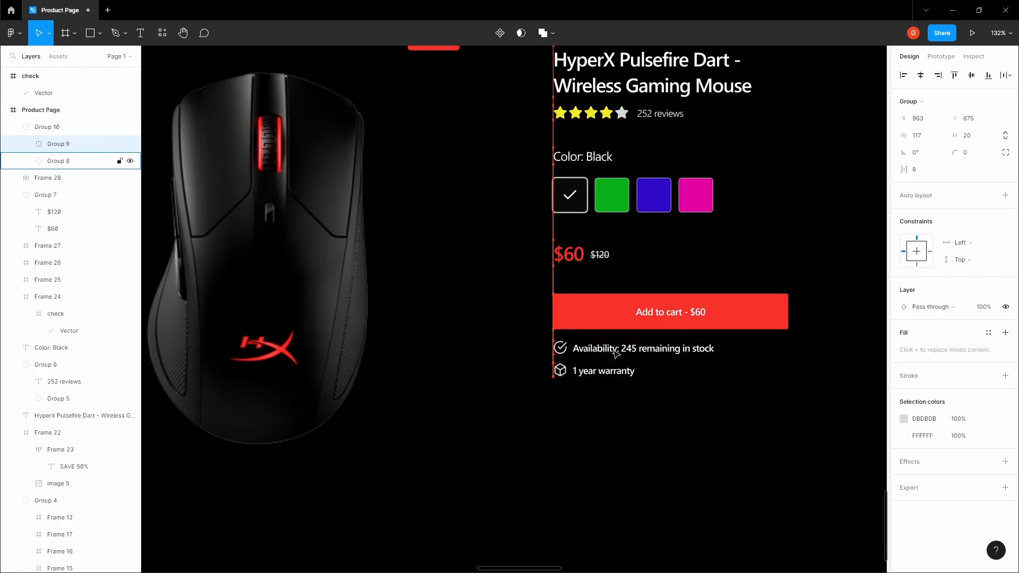
left_click(655, 406)
scroll(654, 406, "down", 2)
key("space")
left_click_drag(629, 398, 678, 415)
scroll(678, 415, "down", 3)
left_click_drag(603, 382, 545, 356)
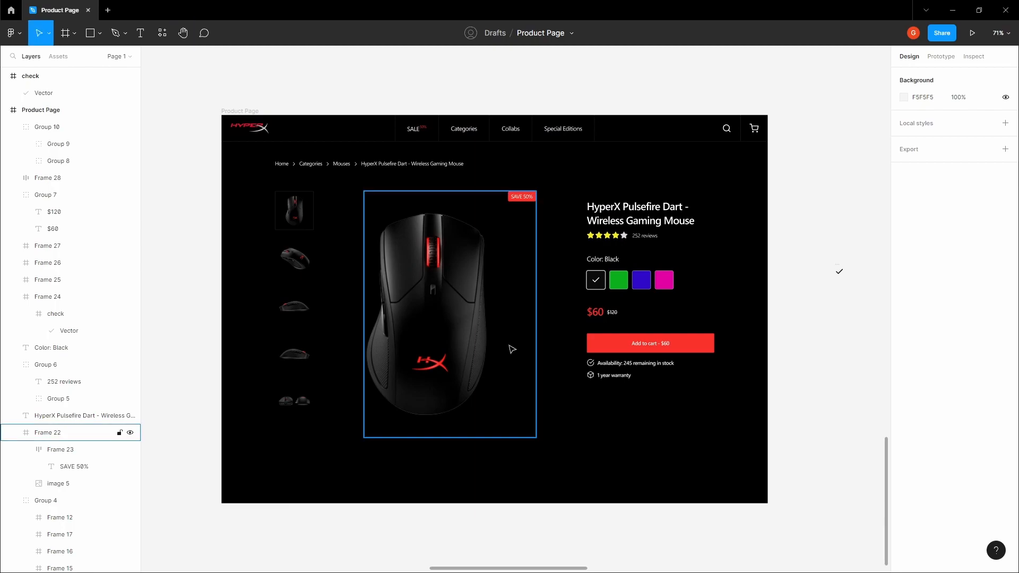